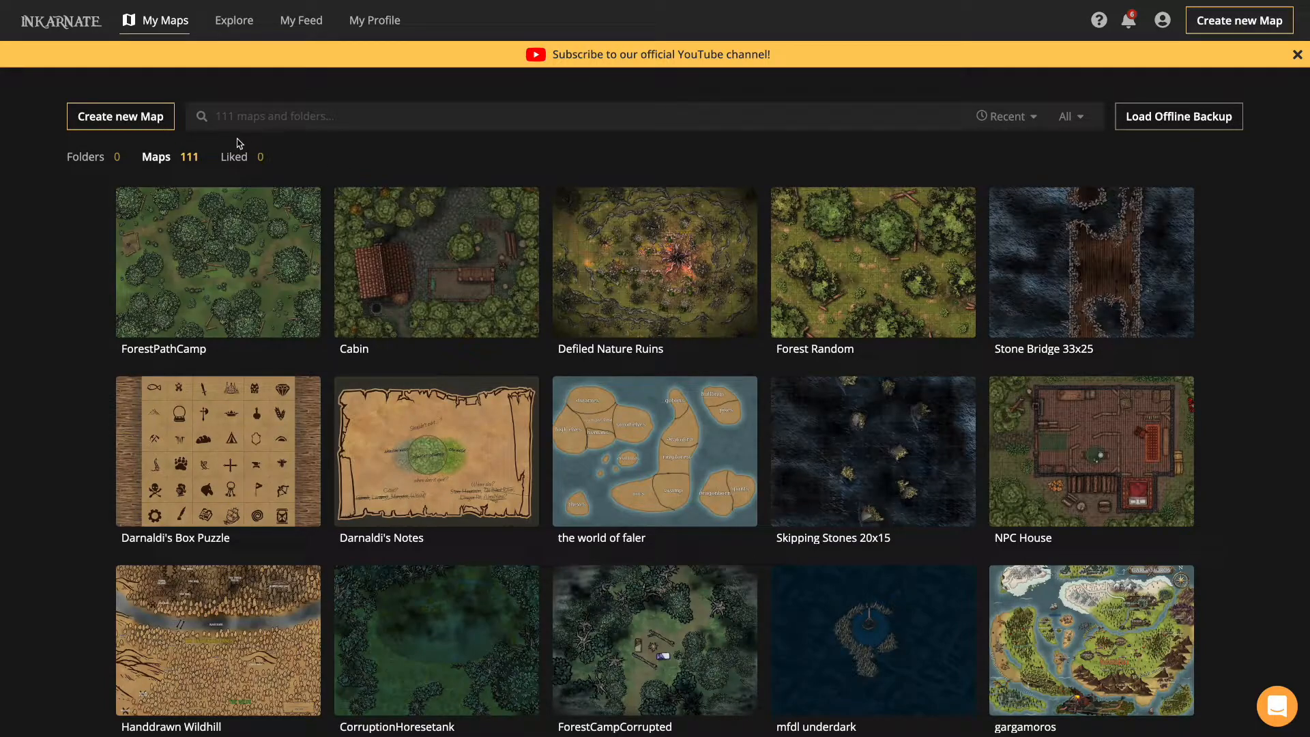
Create a new map in the Watercolor Battlemaps style with High (2k) resolution and the Square 40 x 40 tiles aspect ratio
left_click(151, 119)
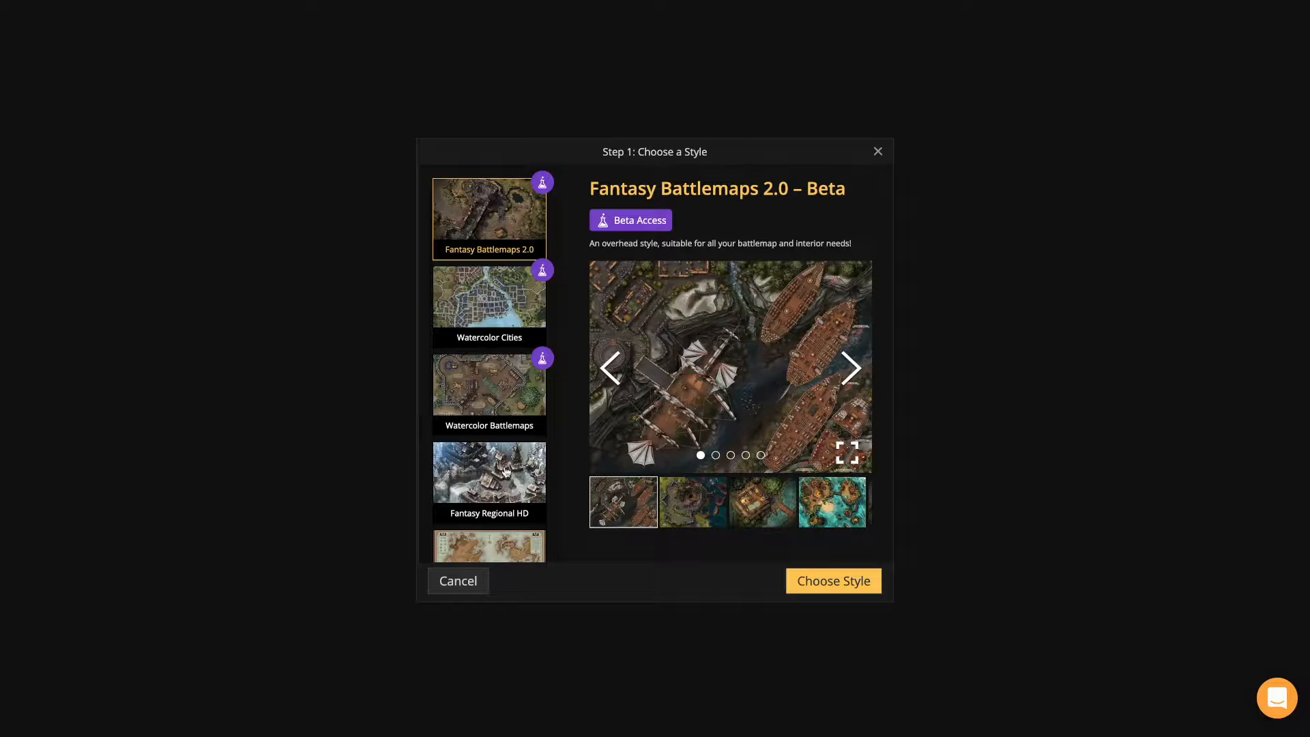
left_click(498, 395)
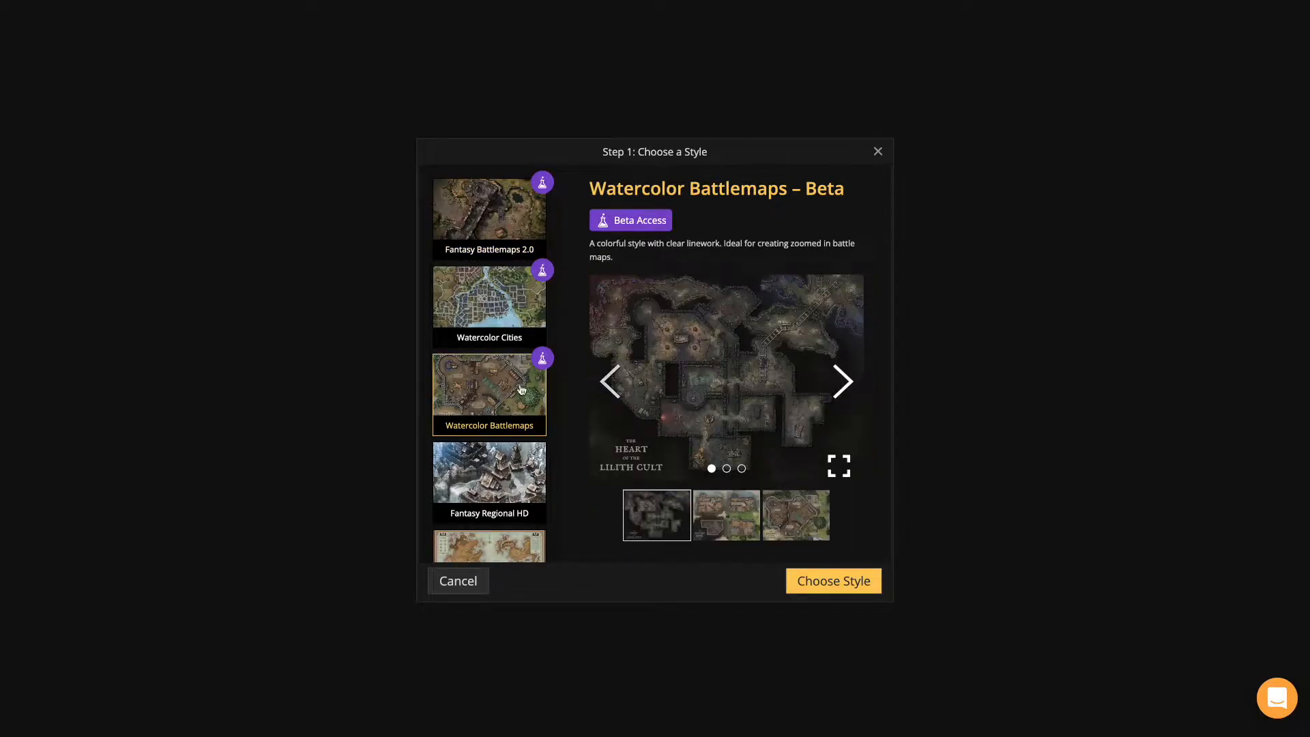
left_click(857, 588)
left_click(571, 336)
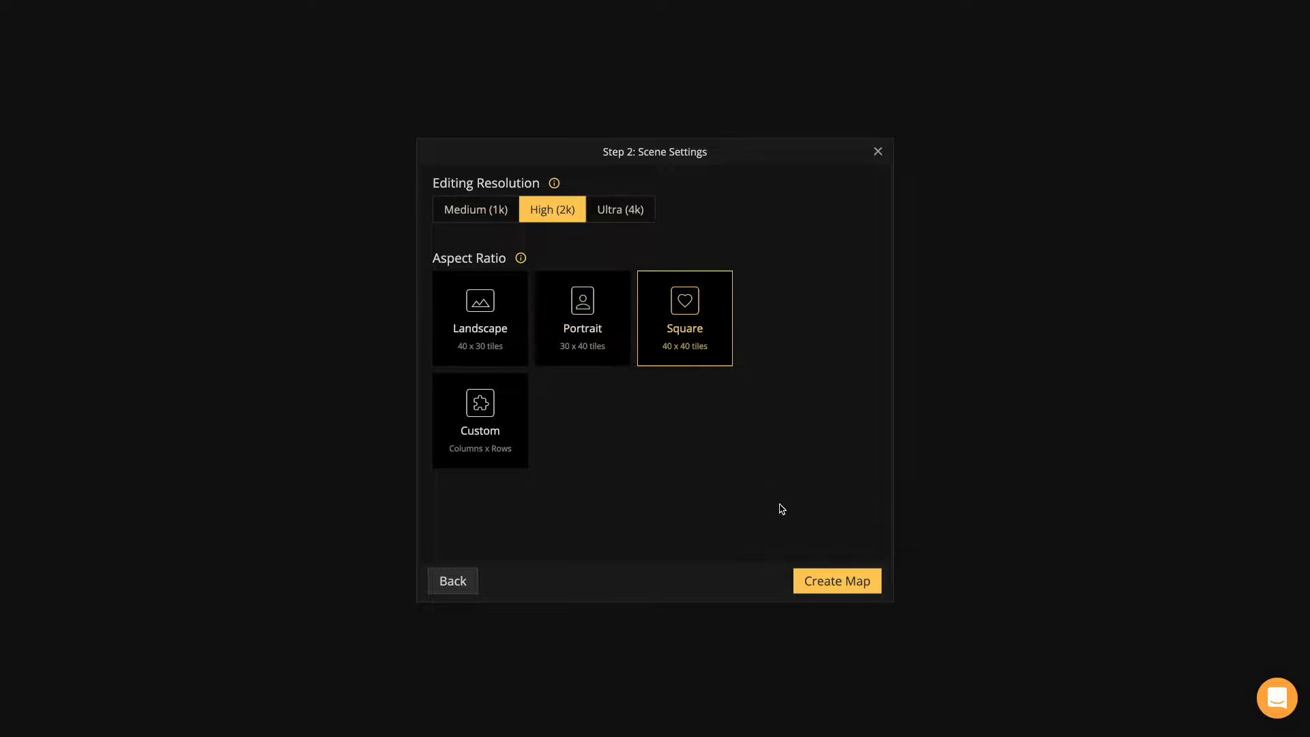
left_click(832, 583)
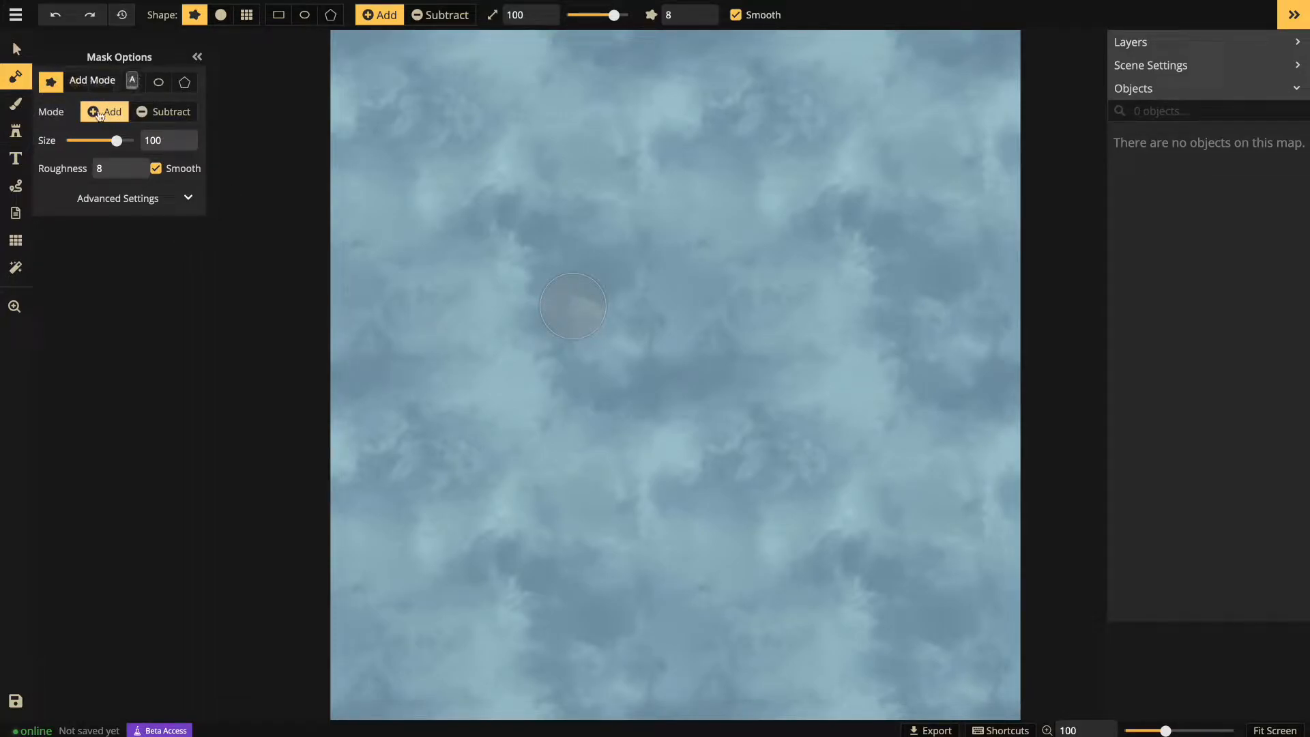
Cover the whole canvas with land using a round mask brush in Add mode at size 200
left_click(222, 19)
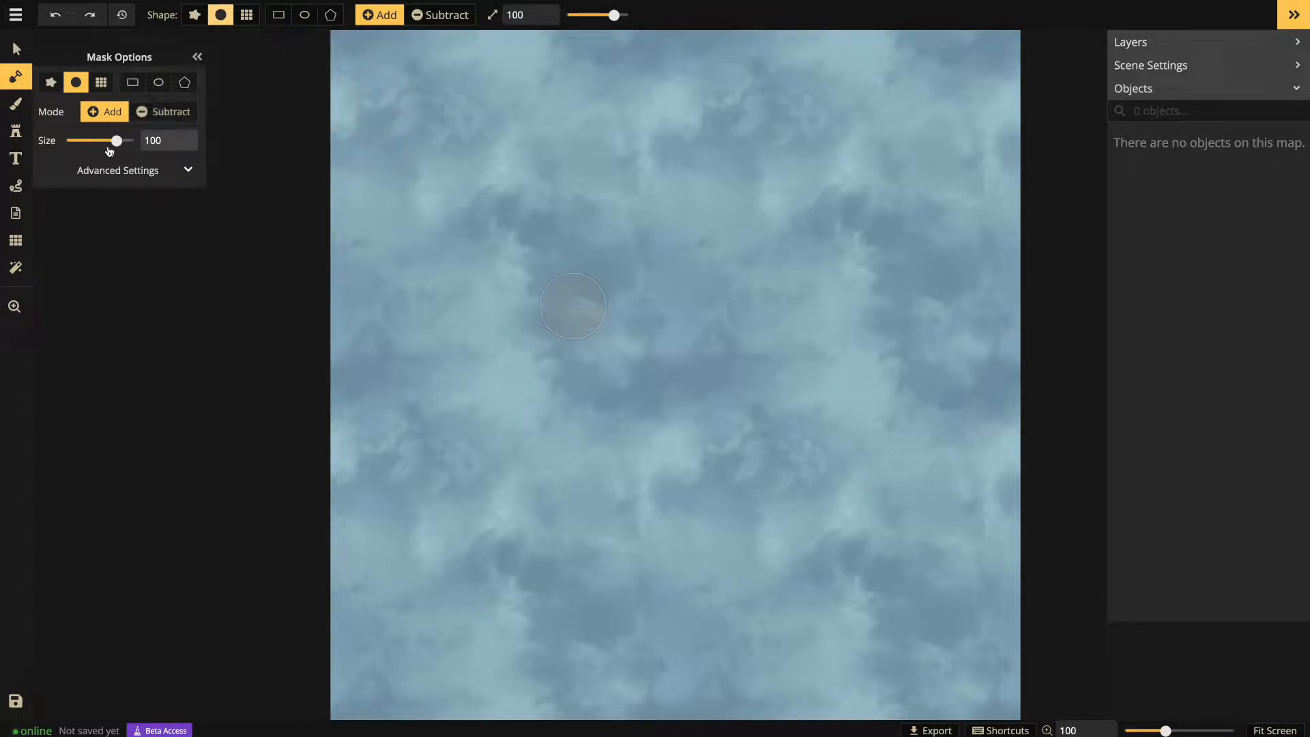
left_click_drag(116, 141, 133, 141)
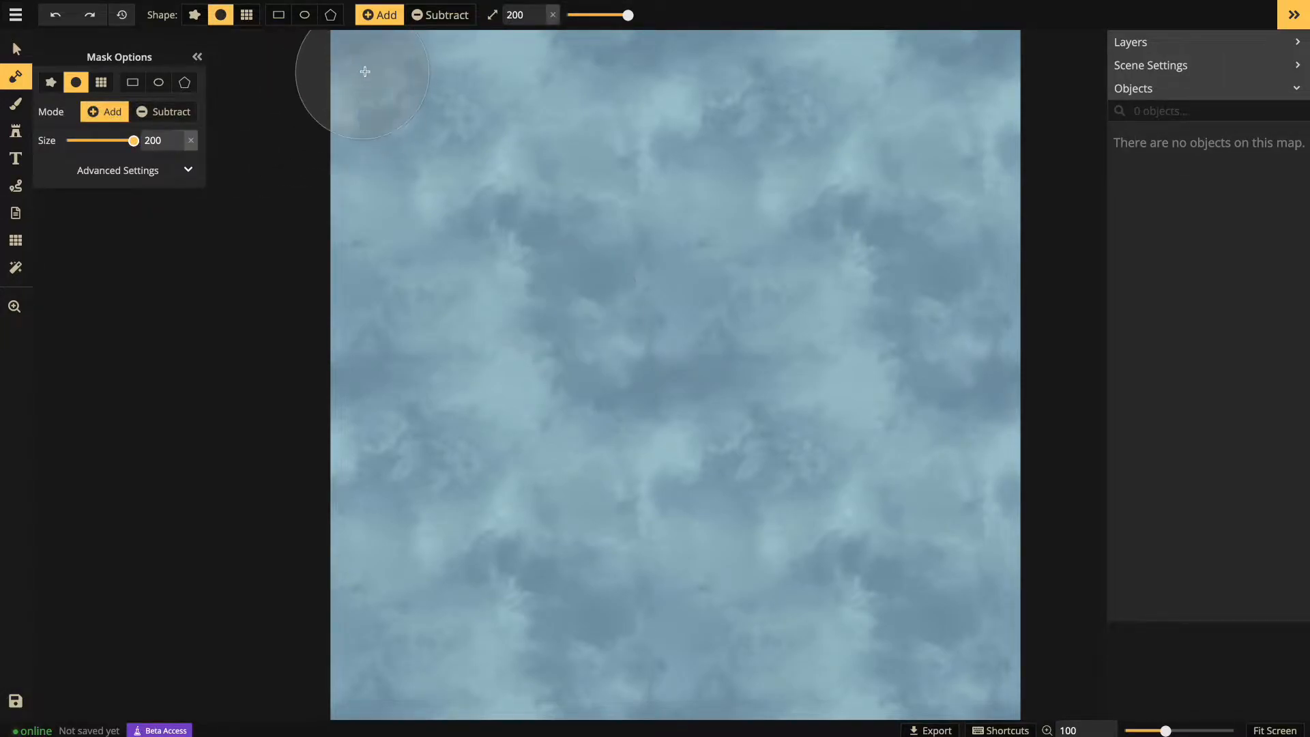
mouse_move(409, 68)
left_mouse_down()
mouse_move(511, 107)
mouse_move(566, 89)
mouse_move(538, 47)
mouse_move(494, 46)
mouse_move(1114, 65)
mouse_move(1065, 75)
mouse_move(1031, 133)
mouse_move(1013, 491)
mouse_move(995, 681)
mouse_move(980, 703)
mouse_move(320, 701)
mouse_move(402, 428)
mouse_move(425, 141)
mouse_move(332, 133)
mouse_move(358, 516)
mouse_move(419, 420)
mouse_move(457, 267)
mouse_move(517, 213)
mouse_move(674, 155)
mouse_move(820, 157)
mouse_move(958, 199)
left_mouse_up()
mouse_move(964, 263)
left_mouse_down()
mouse_move(677, 227)
mouse_move(522, 258)
mouse_move(498, 340)
mouse_move(1009, 375)
mouse_move(956, 425)
mouse_move(613, 298)
left_mouse_up()
mouse_move(478, 376)
left_mouse_down()
mouse_move(920, 462)
mouse_move(972, 486)
mouse_move(647, 480)
mouse_move(336, 511)
mouse_move(337, 550)
mouse_move(385, 647)
mouse_move(754, 593)
mouse_move(930, 605)
left_mouse_up()
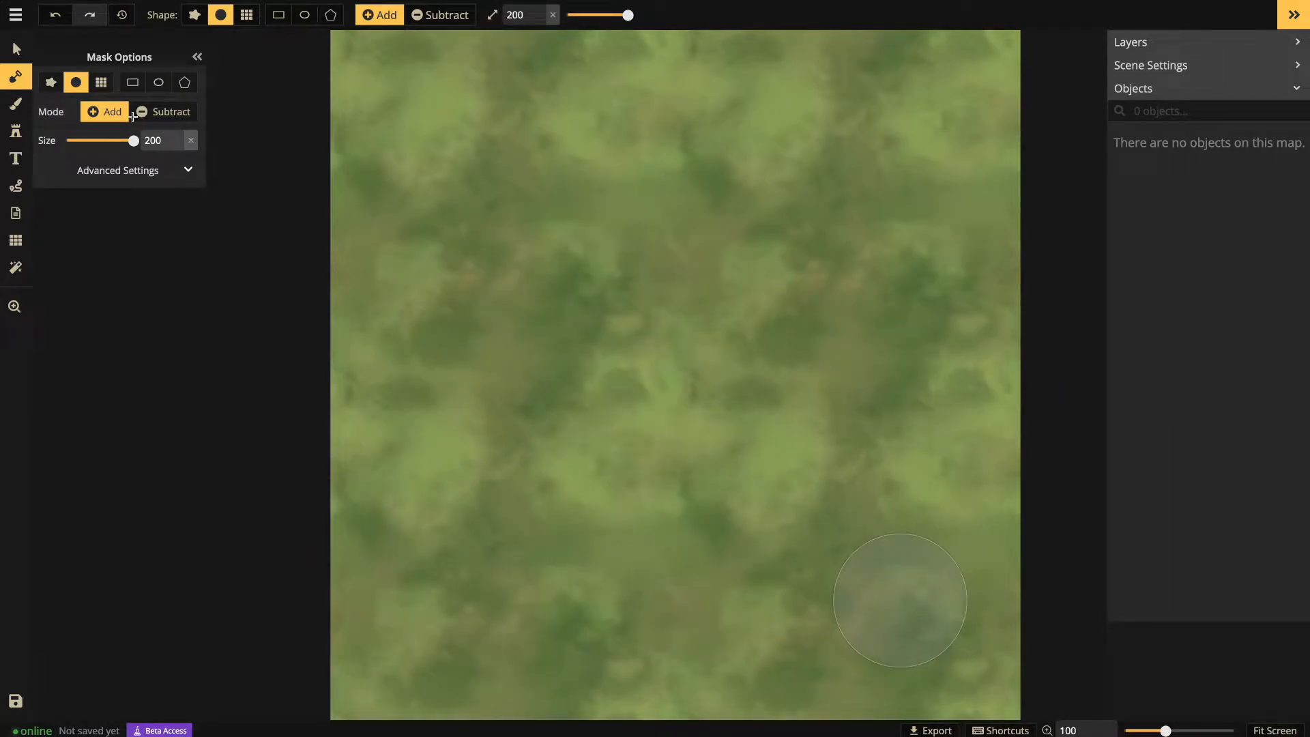
Choose the plain dark brown dirt texture for the round texture brush and set the brush size to 76
left_click(15, 108)
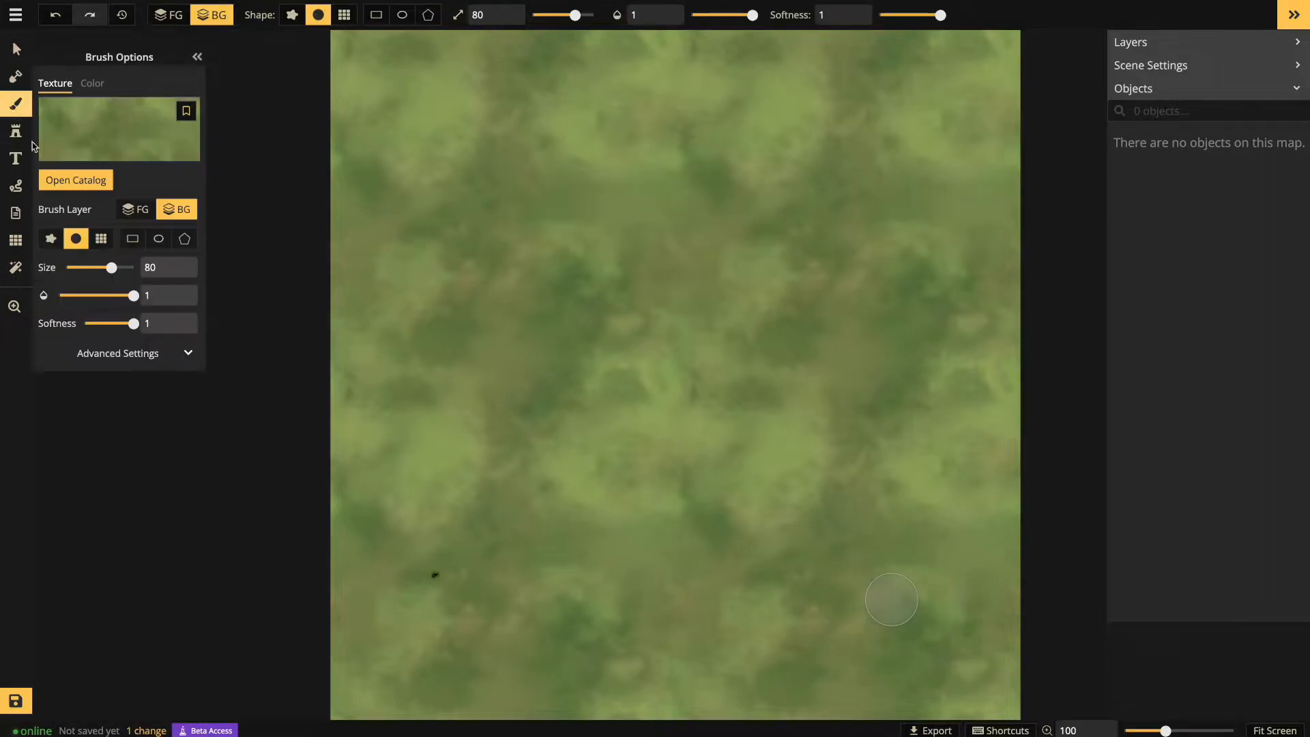
left_click(94, 141)
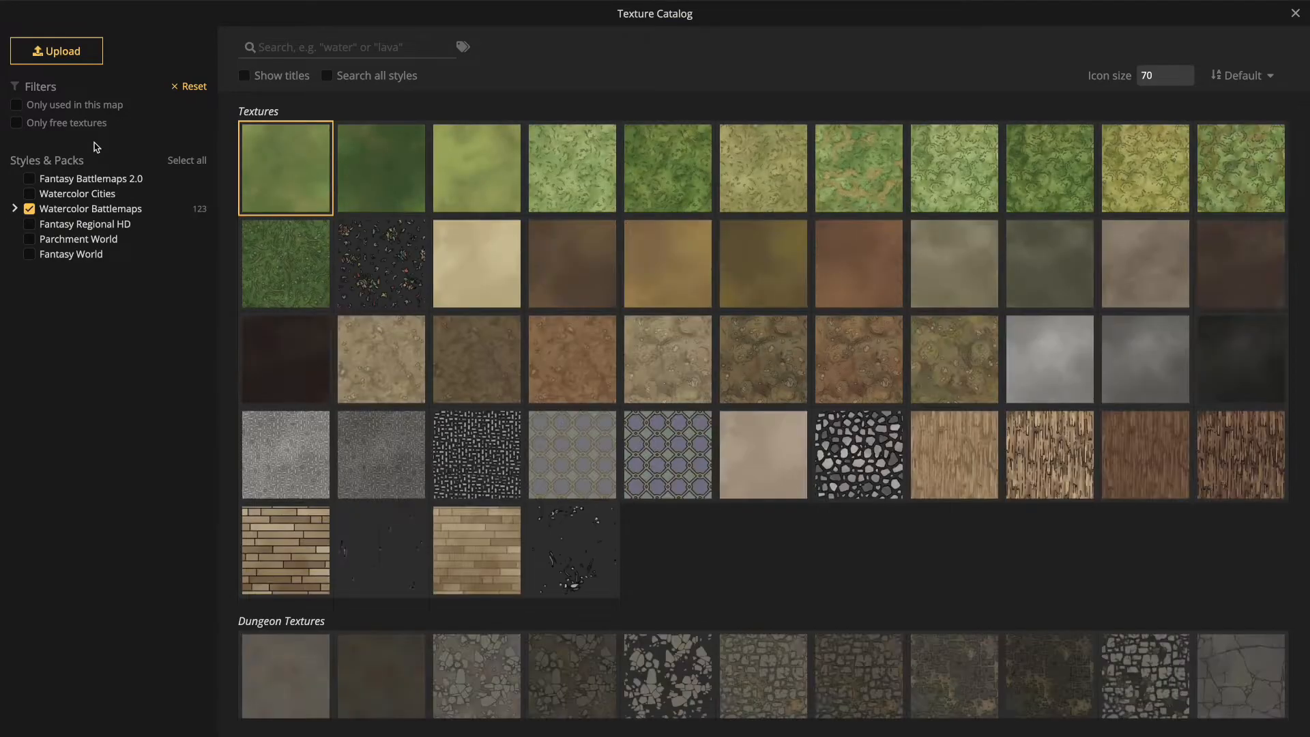
left_click(571, 256)
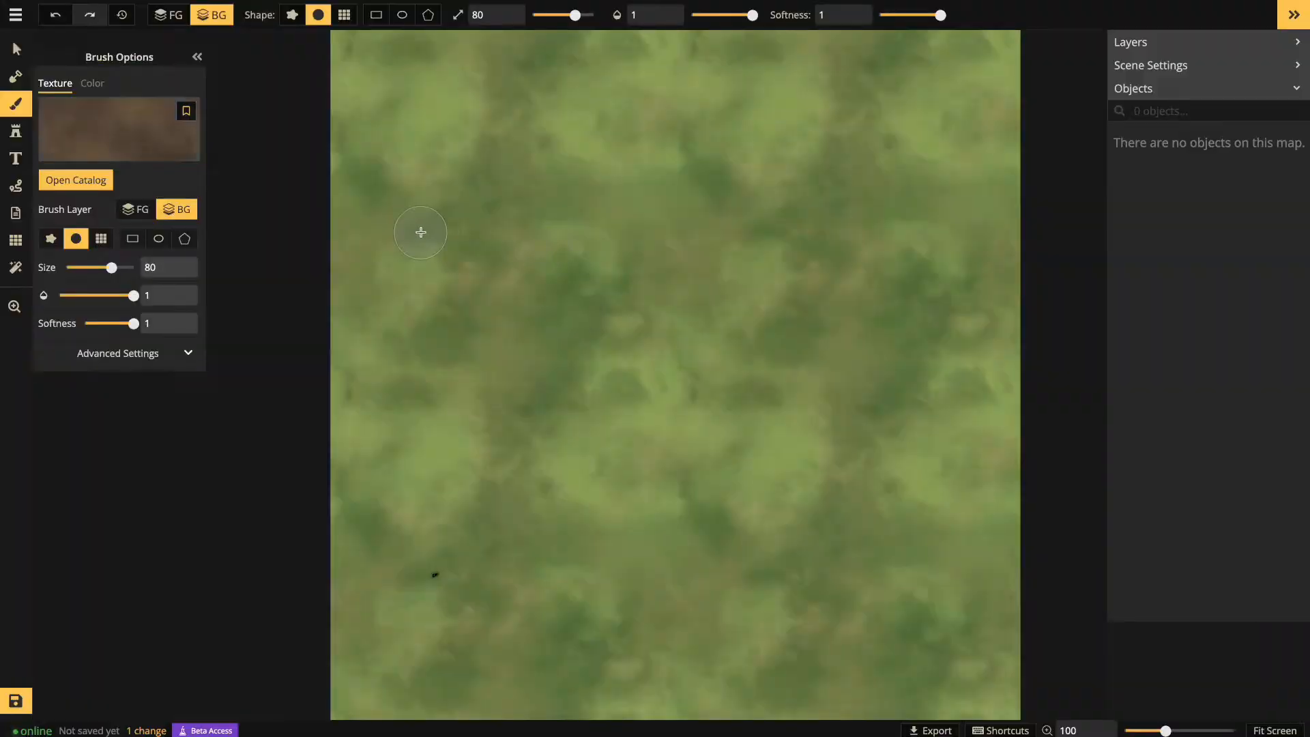
left_click(95, 268)
left_click_drag(96, 267, 110, 269)
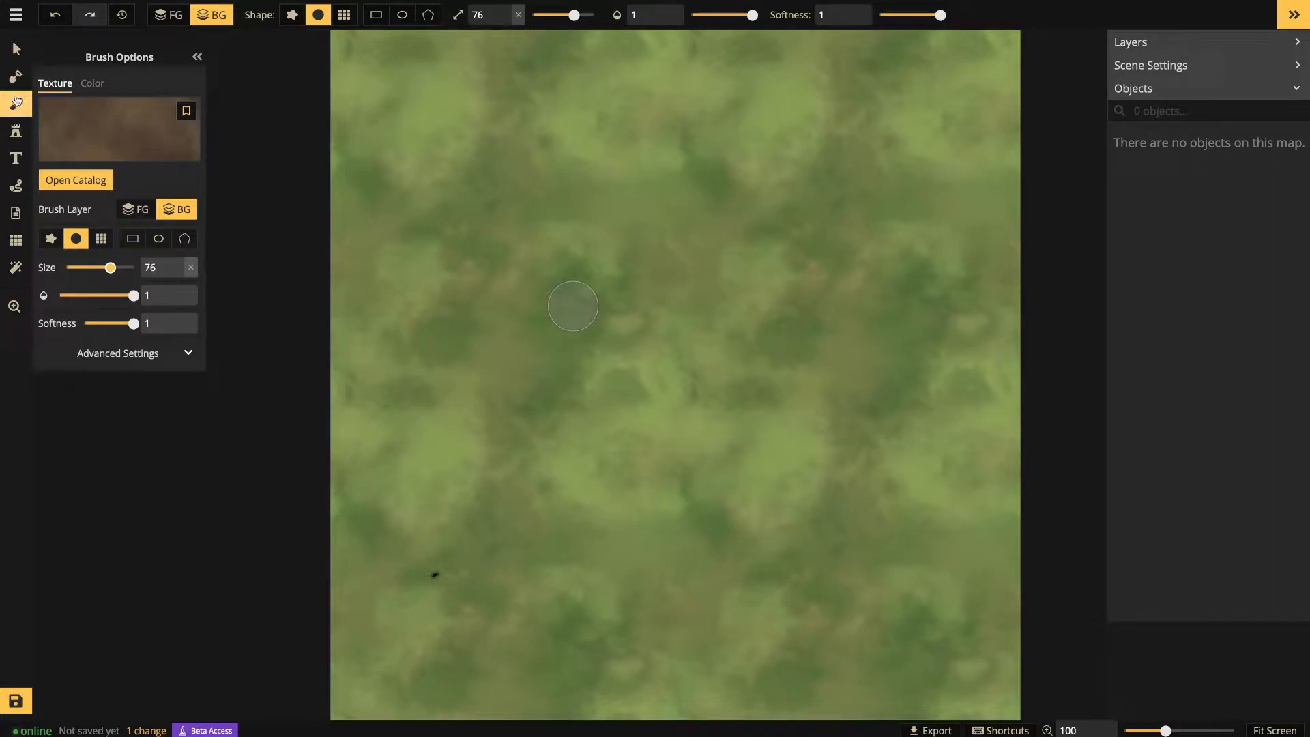
Add land mask over the small missed spot in the lower left of the map and return to the texture brush
left_click(15, 76)
left_click(371, 614)
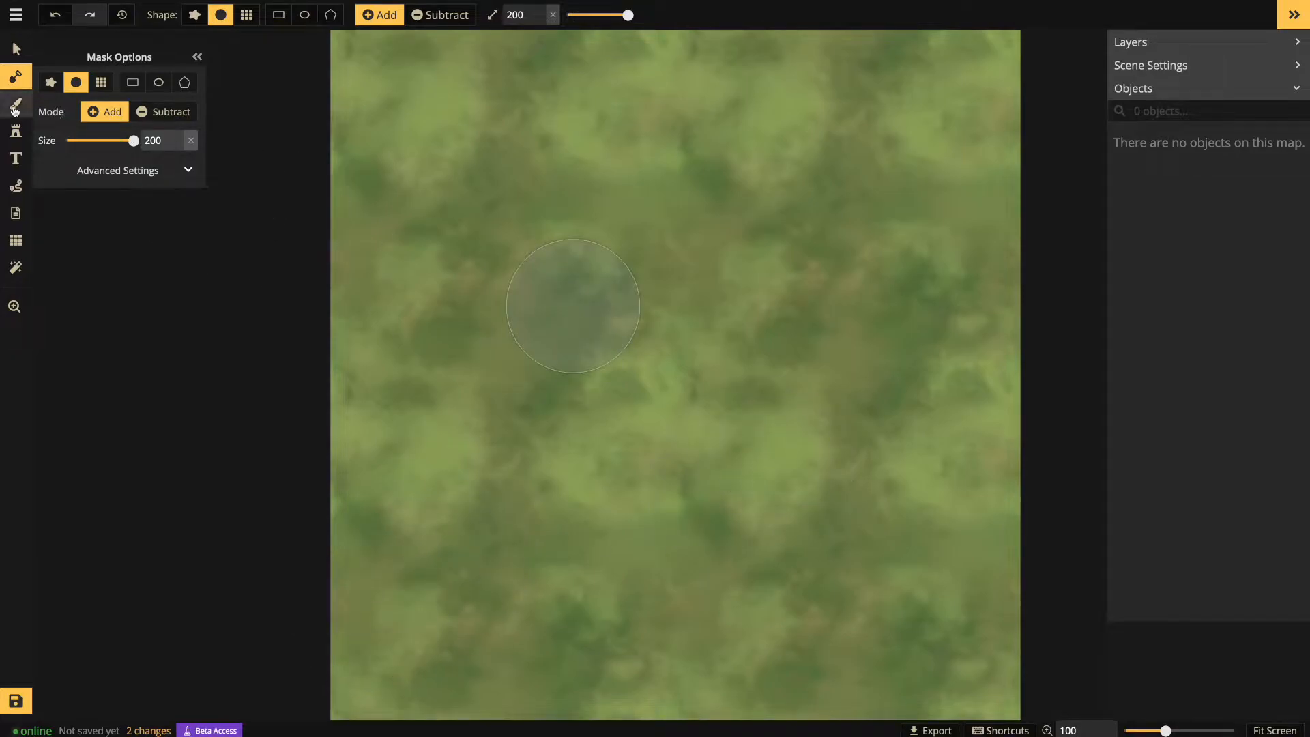
key("b")
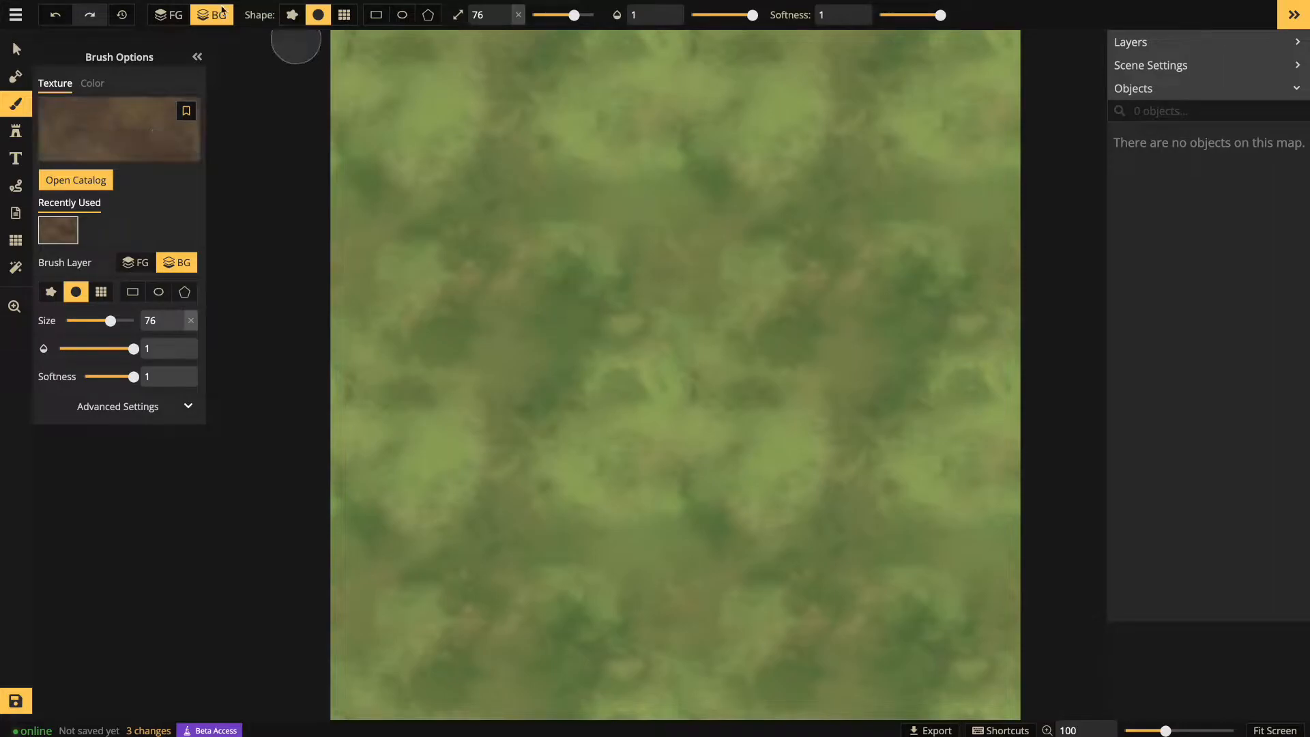
Paint two dirt paths on the foreground layer that cross mid-map, one running top to bottom and one side to side
left_click(159, 23)
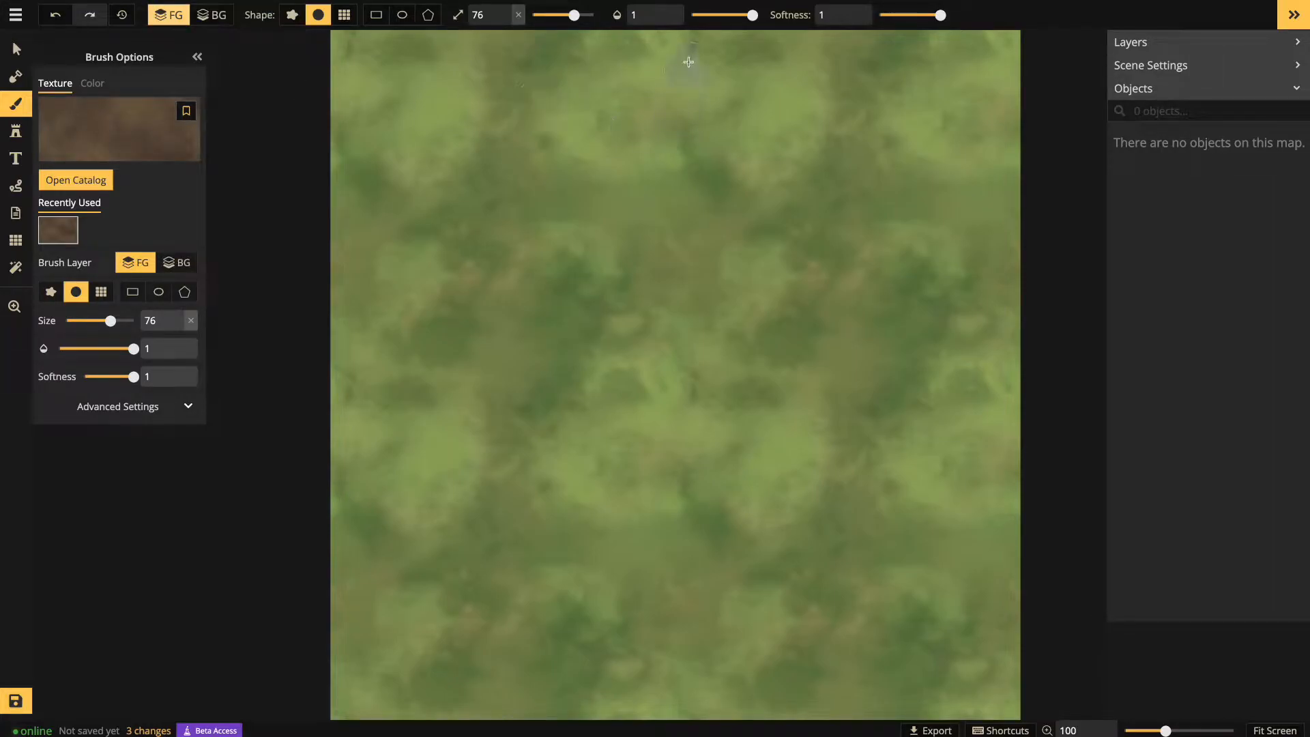
mouse_move(676, 42)
left_mouse_down()
mouse_move(663, 195)
mouse_move(669, 25)
mouse_move(673, 82)
left_mouse_up()
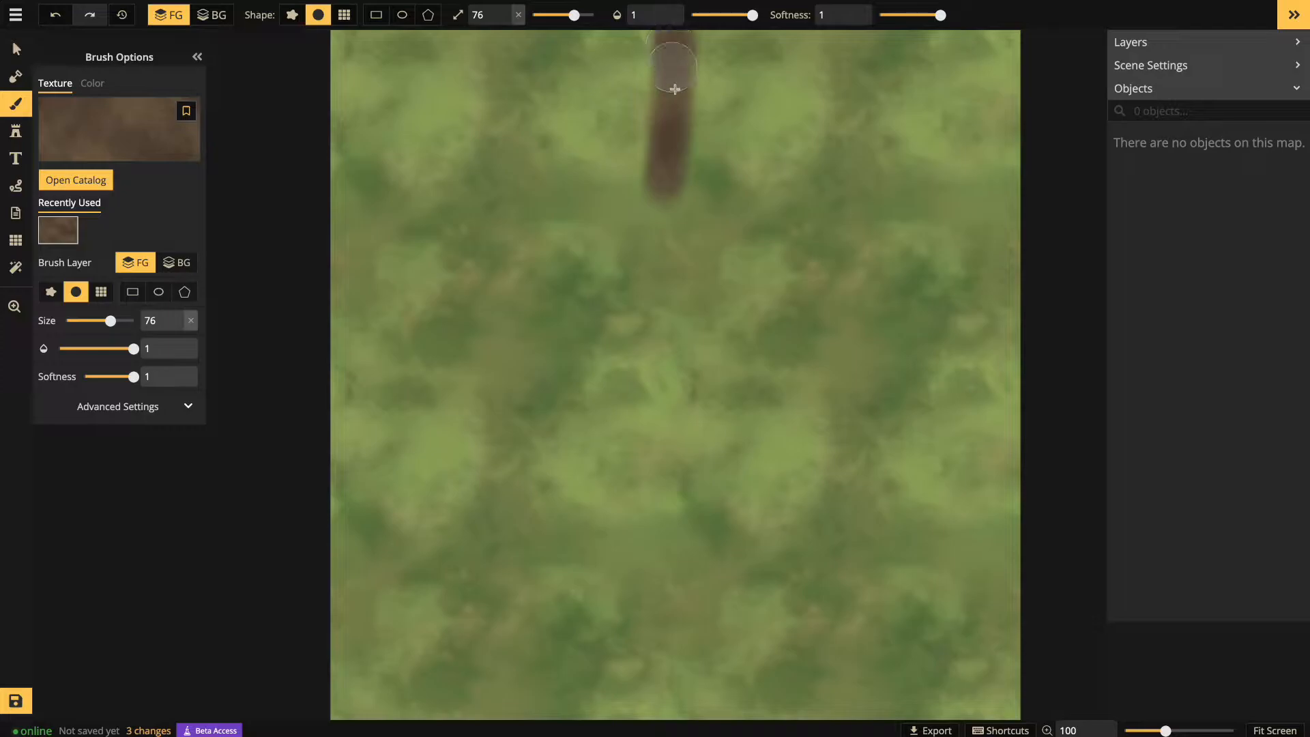
mouse_move(331, 376)
left_mouse_down()
mouse_move(653, 383)
mouse_move(293, 380)
mouse_move(592, 379)
left_mouse_up()
mouse_move(698, 378)
left_mouse_down()
mouse_move(1074, 365)
mouse_move(481, 376)
left_mouse_up()
mouse_move(659, 167)
left_mouse_down()
mouse_move(647, 701)
mouse_move(673, 416)
mouse_move(678, 52)
mouse_move(654, 719)
left_mouse_up()
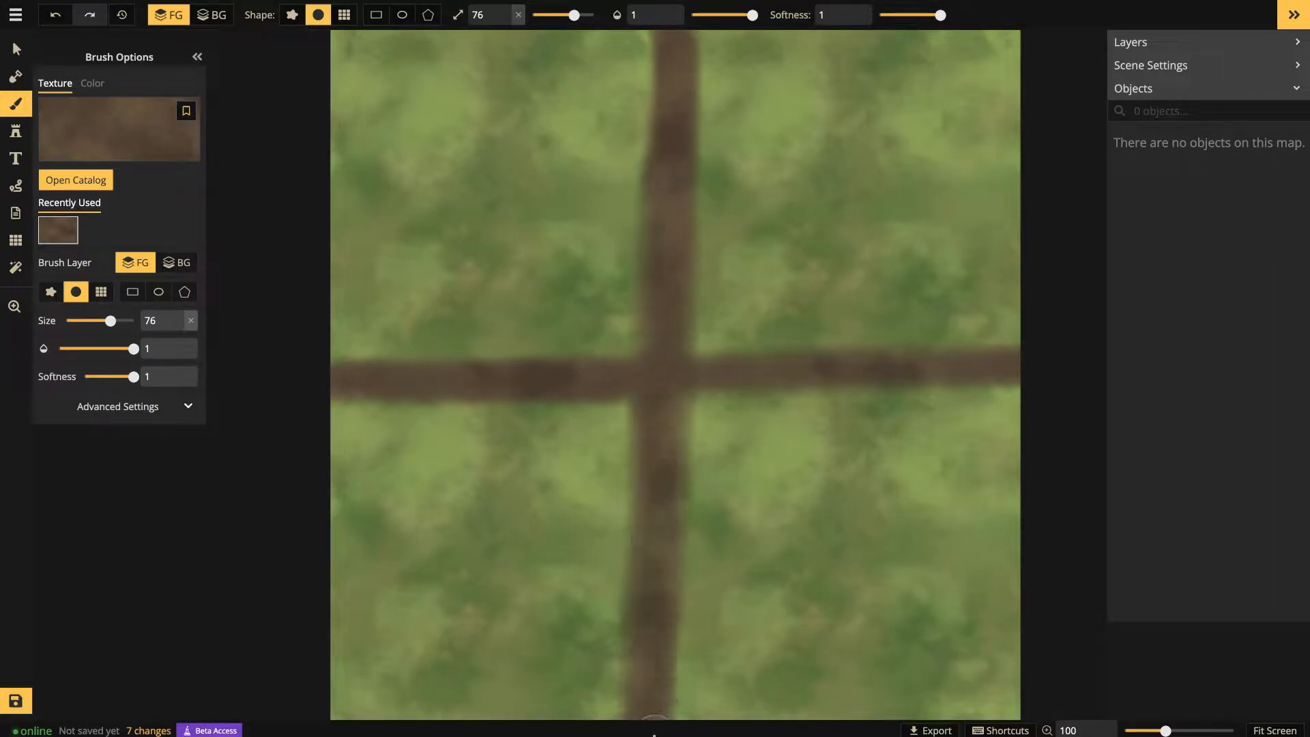
left_click_drag(345, 372, 1073, 359)
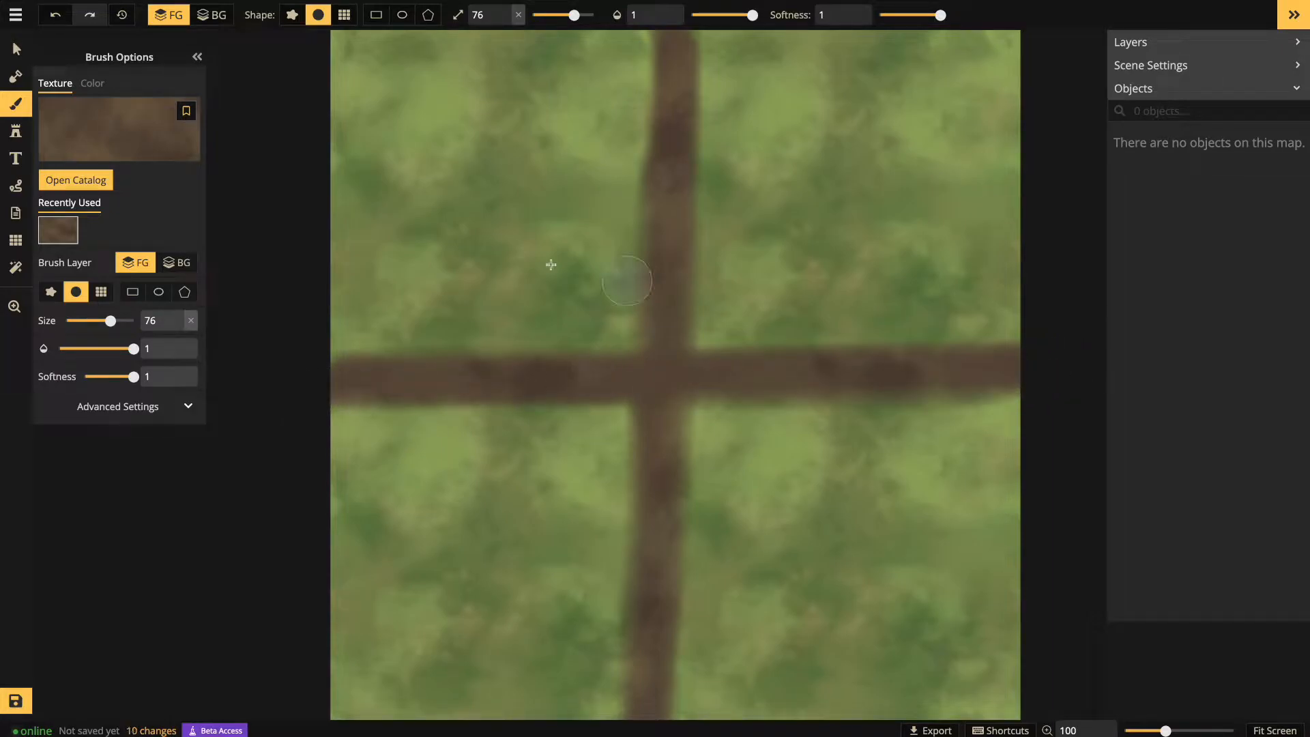
Set the brush size to 200 and paint a large, roughly round dirt clearing over the path crossing
double_click(152, 326)
type("200")
mouse_move(676, 364)
left_mouse_down()
mouse_move(731, 373)
mouse_move(719, 365)
mouse_move(726, 340)
mouse_move(786, 277)
mouse_move(652, 275)
mouse_move(567, 462)
mouse_move(527, 445)
mouse_move(758, 442)
mouse_move(828, 312)
mouse_move(770, 268)
mouse_move(610, 275)
mouse_move(565, 321)
mouse_move(546, 378)
mouse_move(712, 450)
mouse_move(781, 455)
mouse_move(702, 491)
mouse_move(561, 525)
mouse_move(693, 580)
mouse_move(781, 531)
mouse_move(807, 426)
mouse_move(794, 290)
mouse_move(807, 218)
mouse_move(614, 197)
mouse_move(562, 235)
mouse_move(506, 337)
mouse_move(702, 437)
mouse_move(785, 534)
mouse_move(853, 421)
left_mouse_up()
left_click_drag(529, 490, 468, 436)
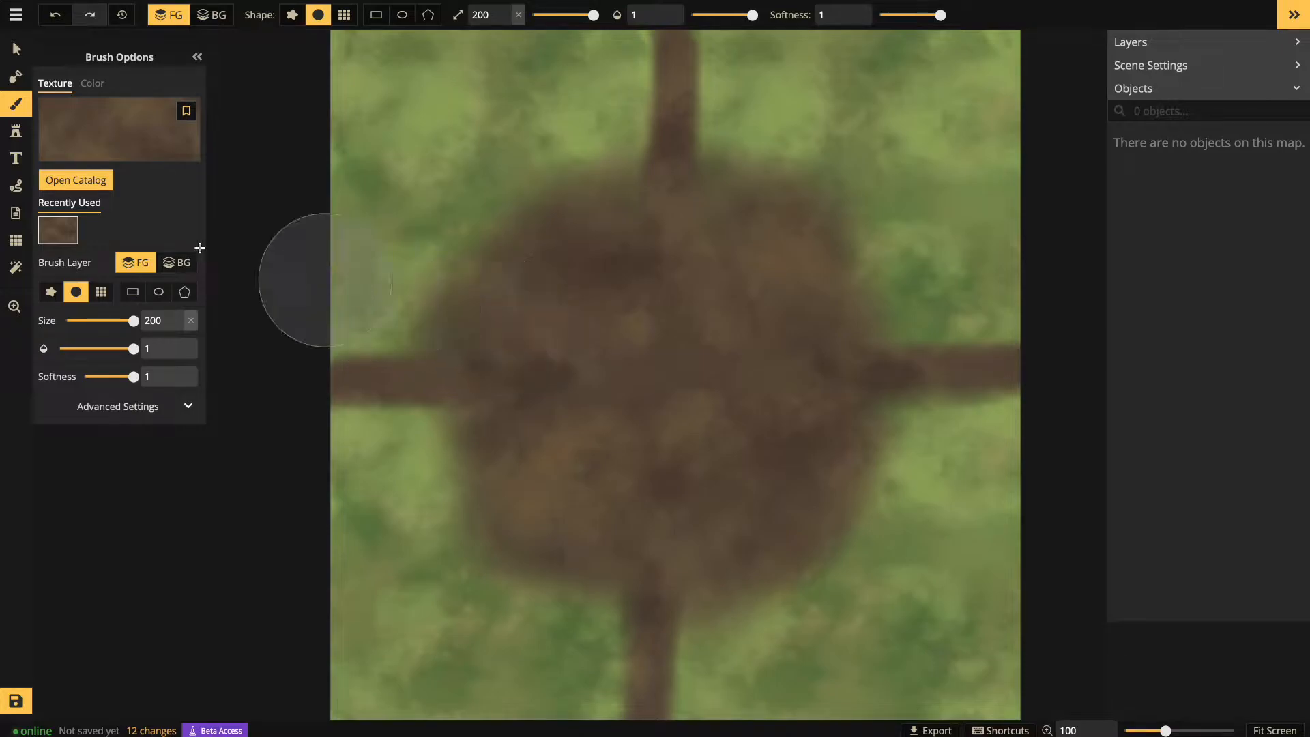
Examine the Watercolor Battlemaps sections of the stamp catalog for objects suited to the clearing
left_click(15, 131)
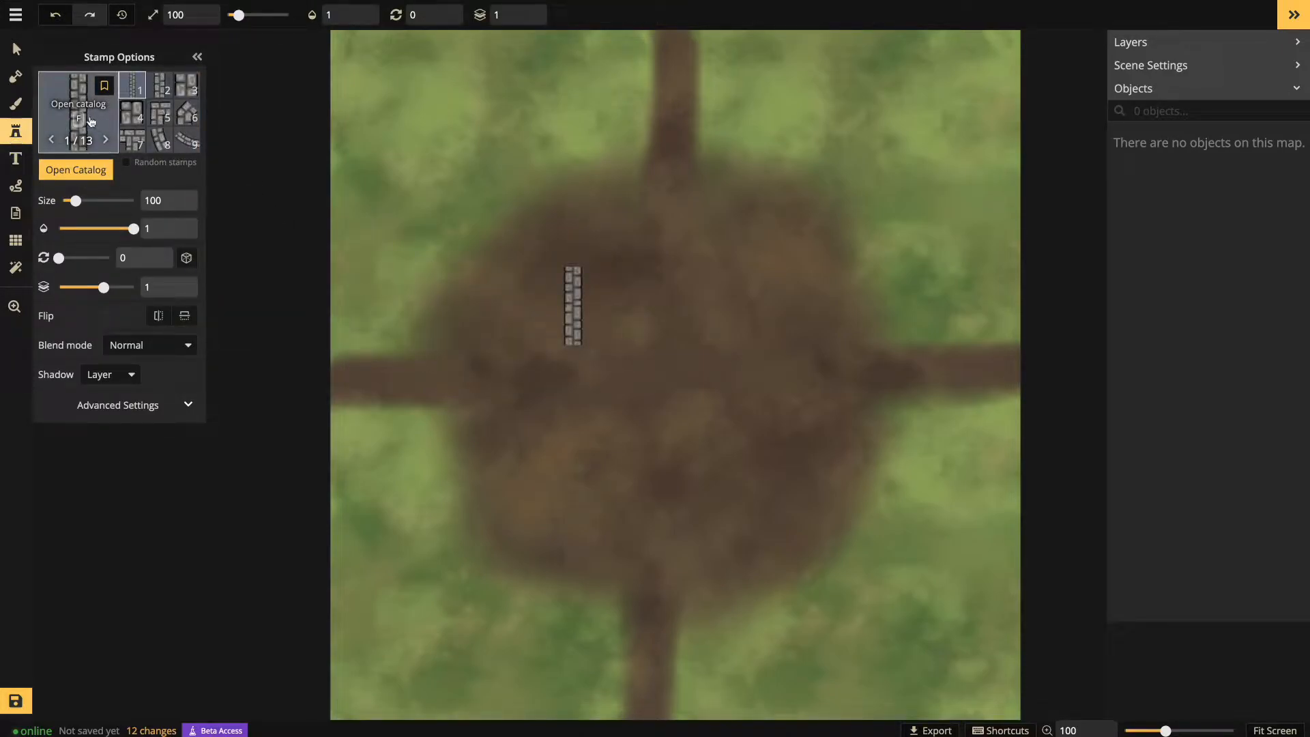
left_click(90, 121)
scroll(614, 436, "down", 5)
scroll(616, 437, "down", 4)
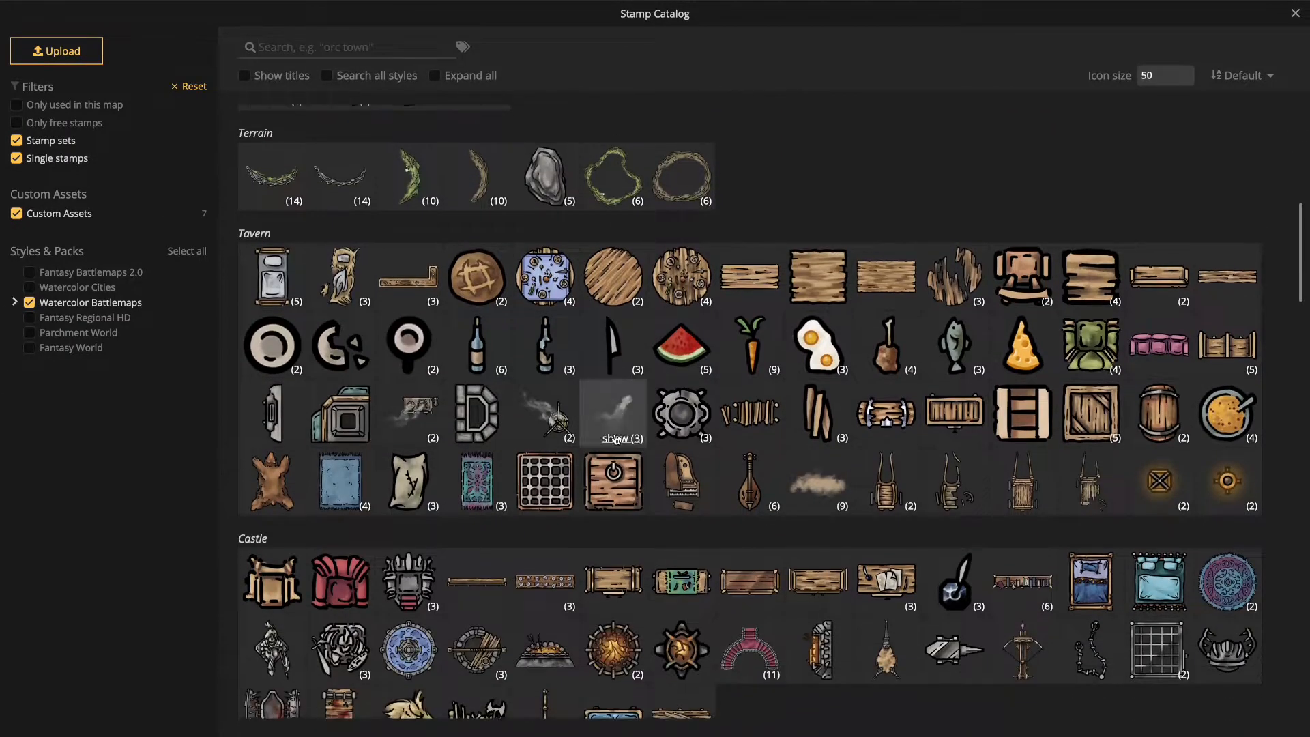
scroll(614, 437, "down", 8)
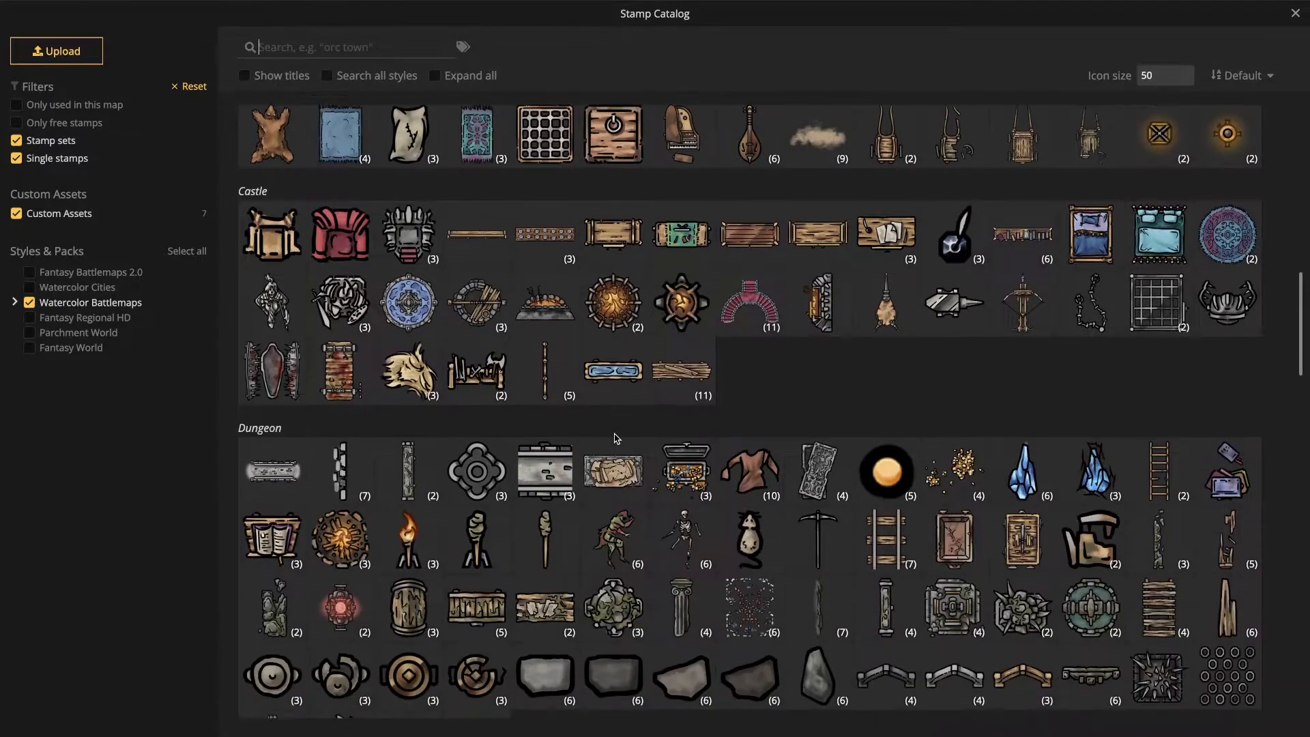
scroll(616, 437, "down", 8)
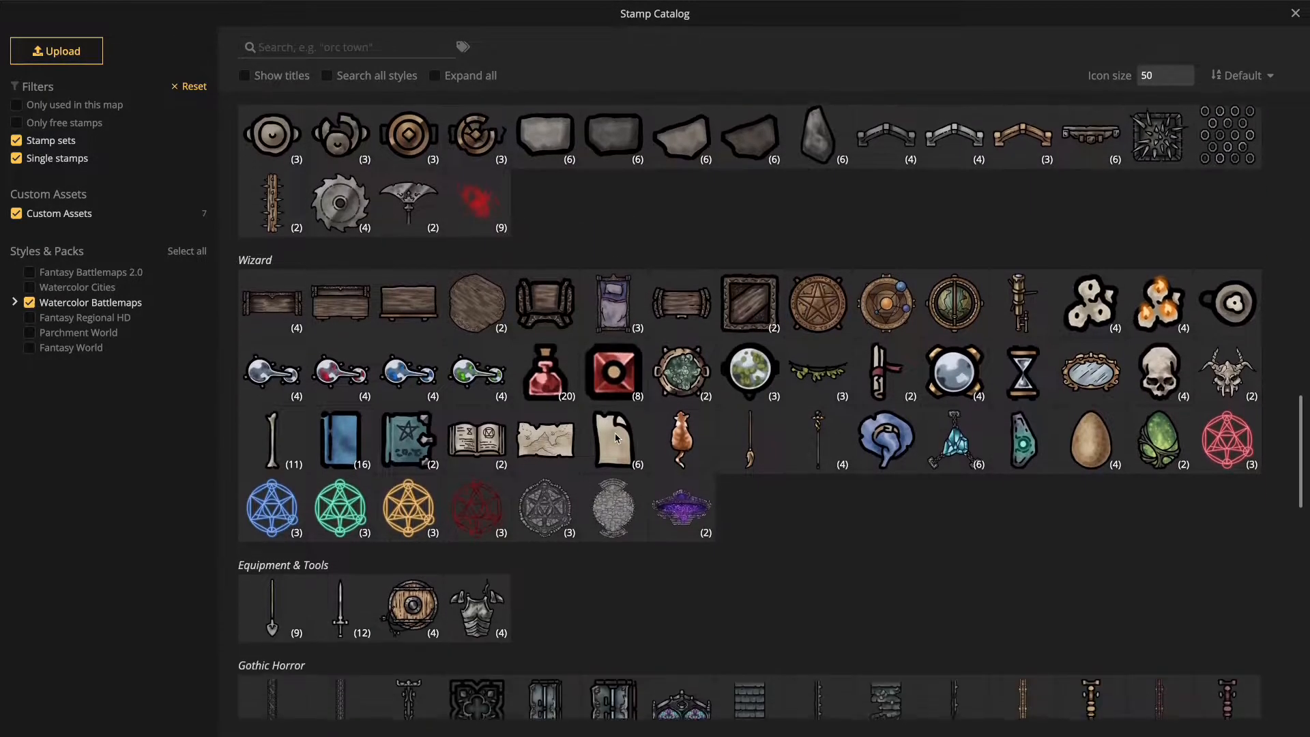
scroll(616, 437, "down", 6)
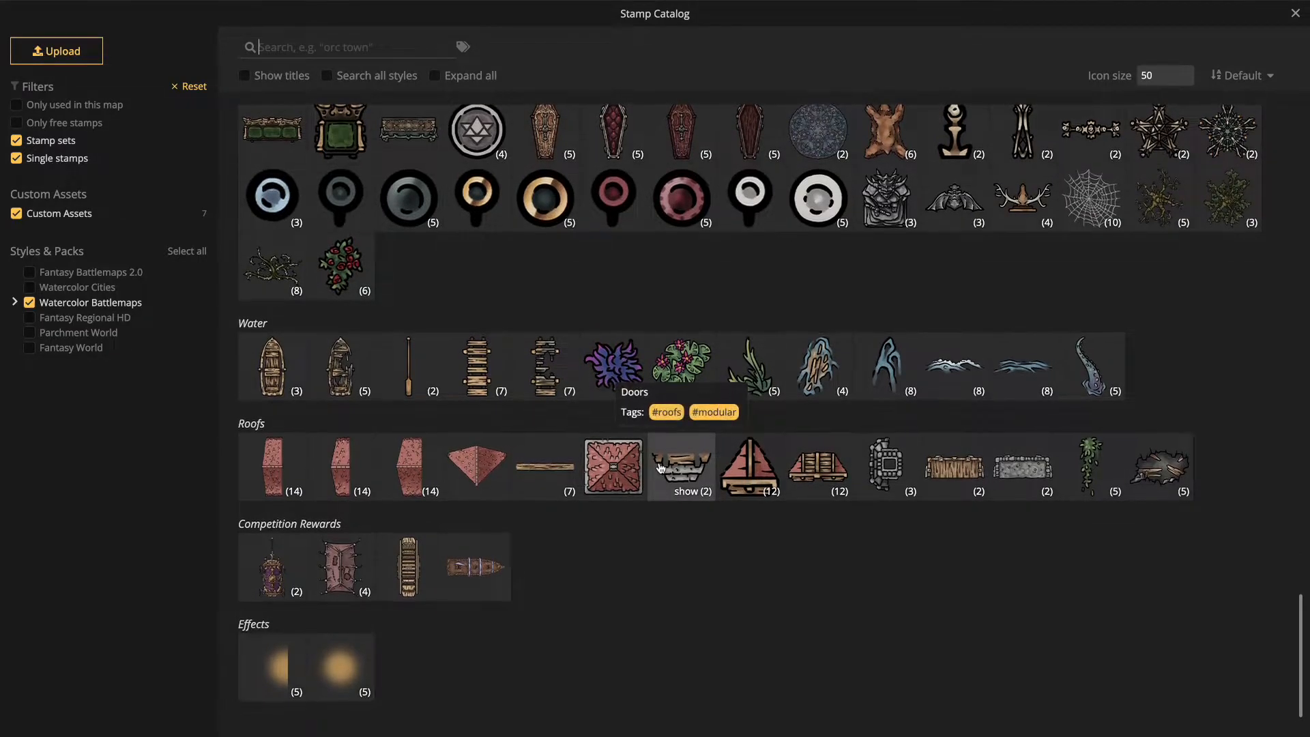
scroll(660, 467, "up", 8)
scroll(661, 467, "up", 3)
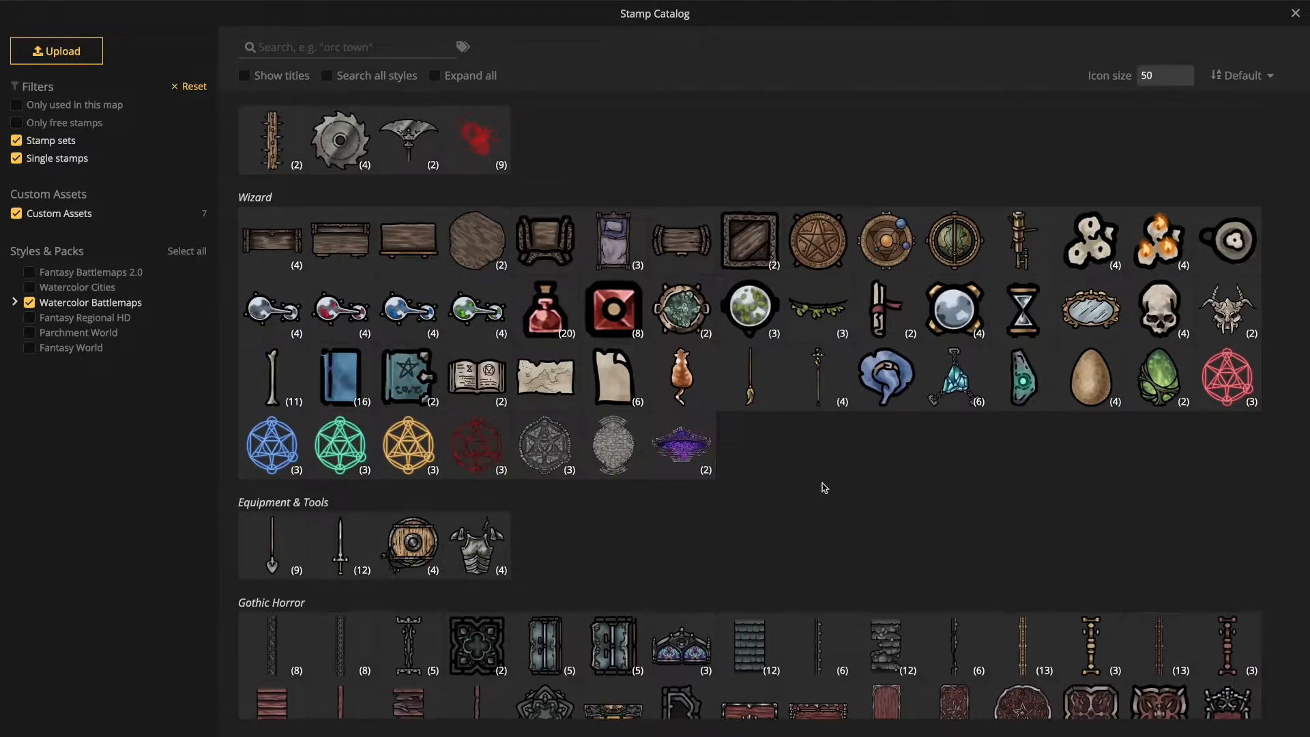
scroll(821, 489, "up", 5)
scroll(824, 487, "up", 3)
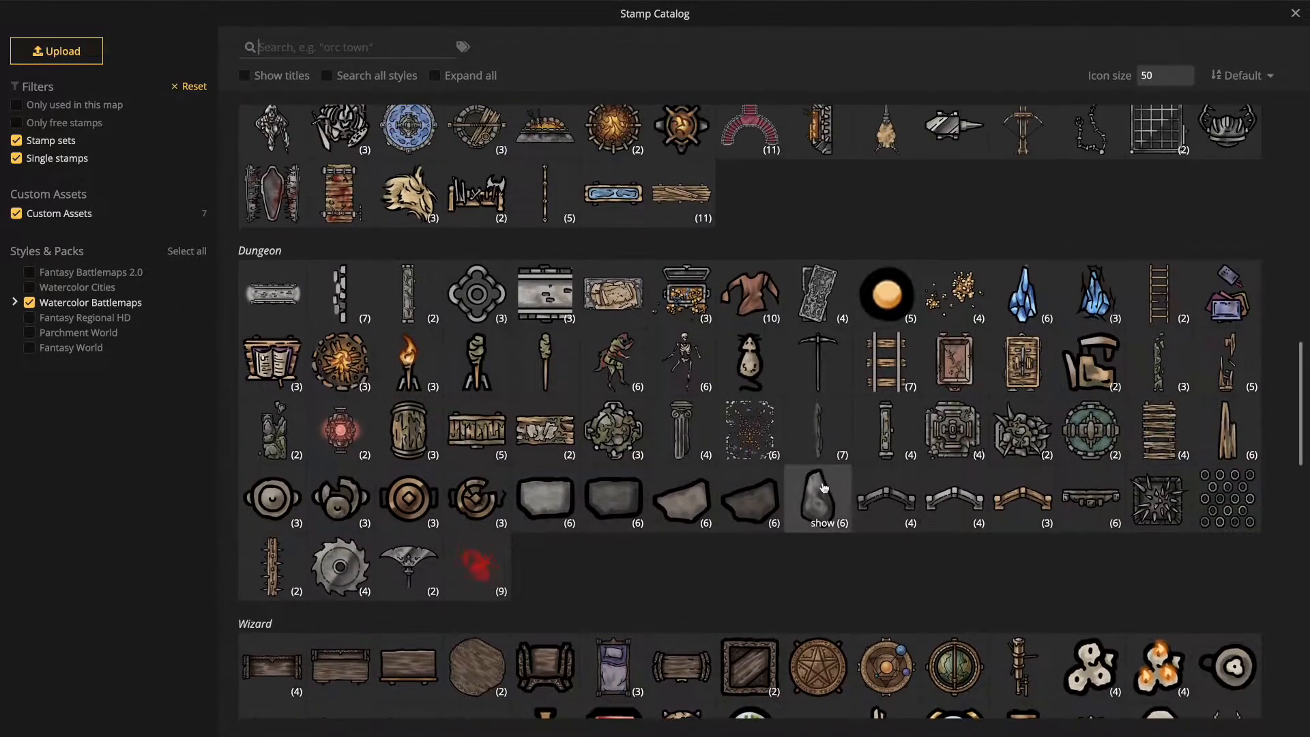
scroll(818, 474, "up", 4)
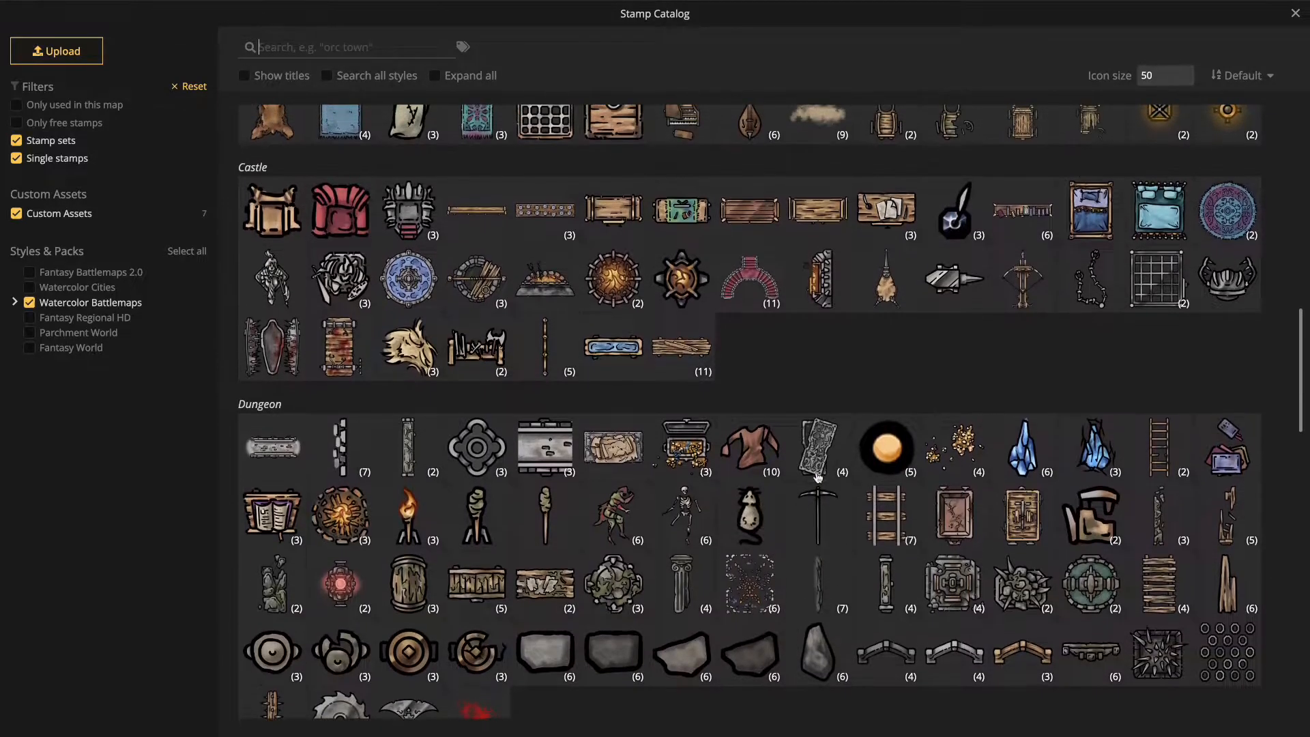
scroll(819, 466, "up", 1)
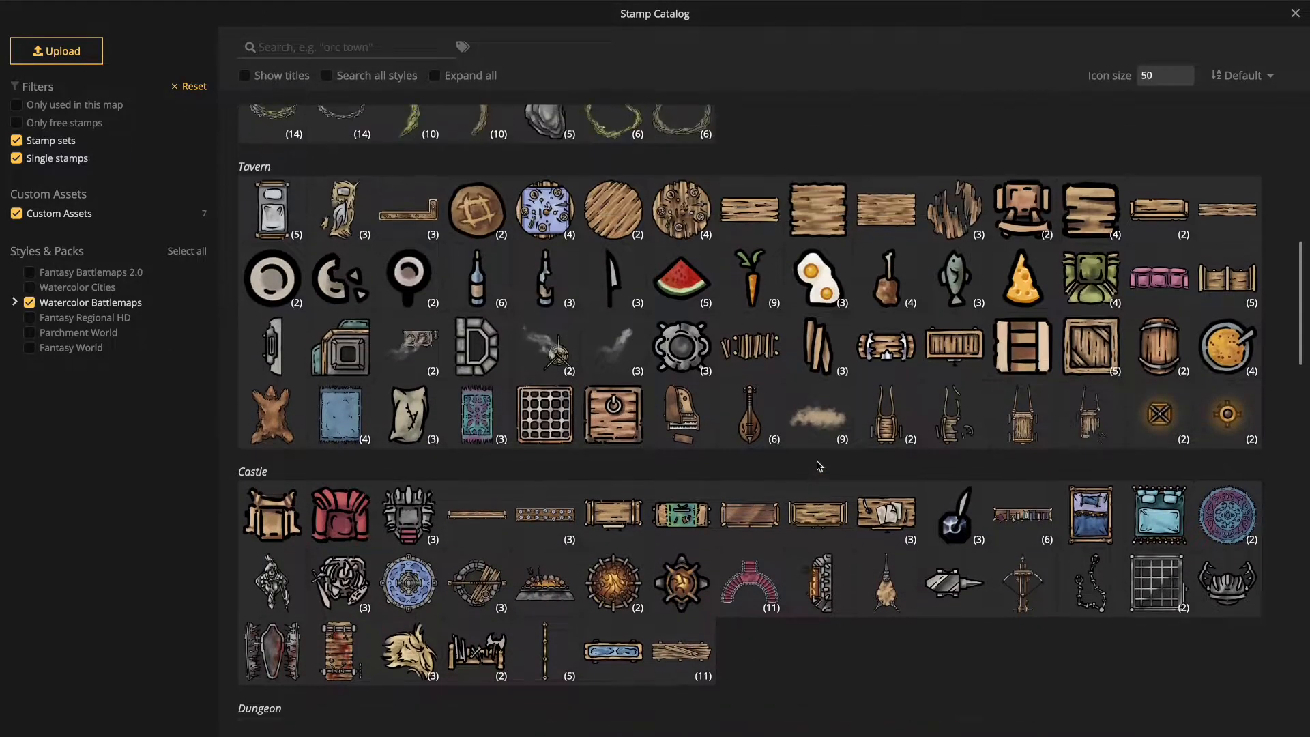
scroll(688, 368, "up", 1)
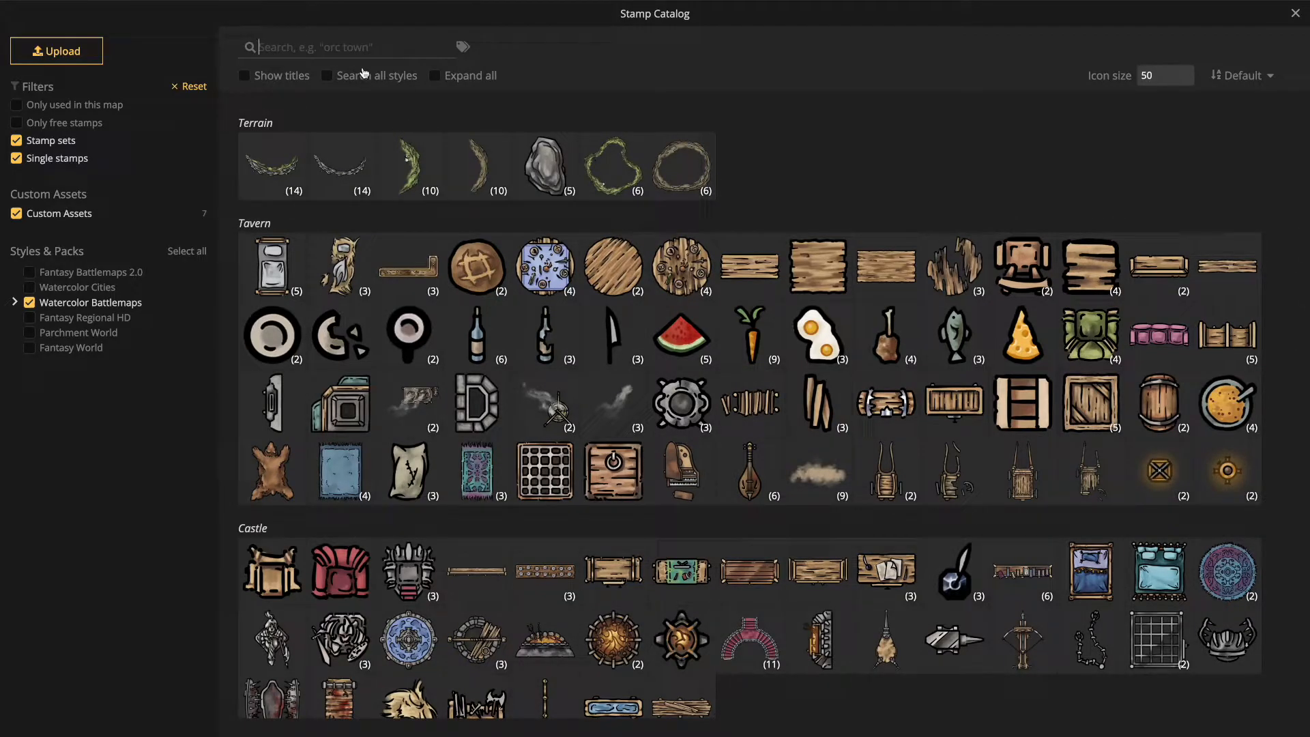
Search the stamp catalog for "well" and place the open, second Wells variant at the centre of the dirt clearing
type("well")
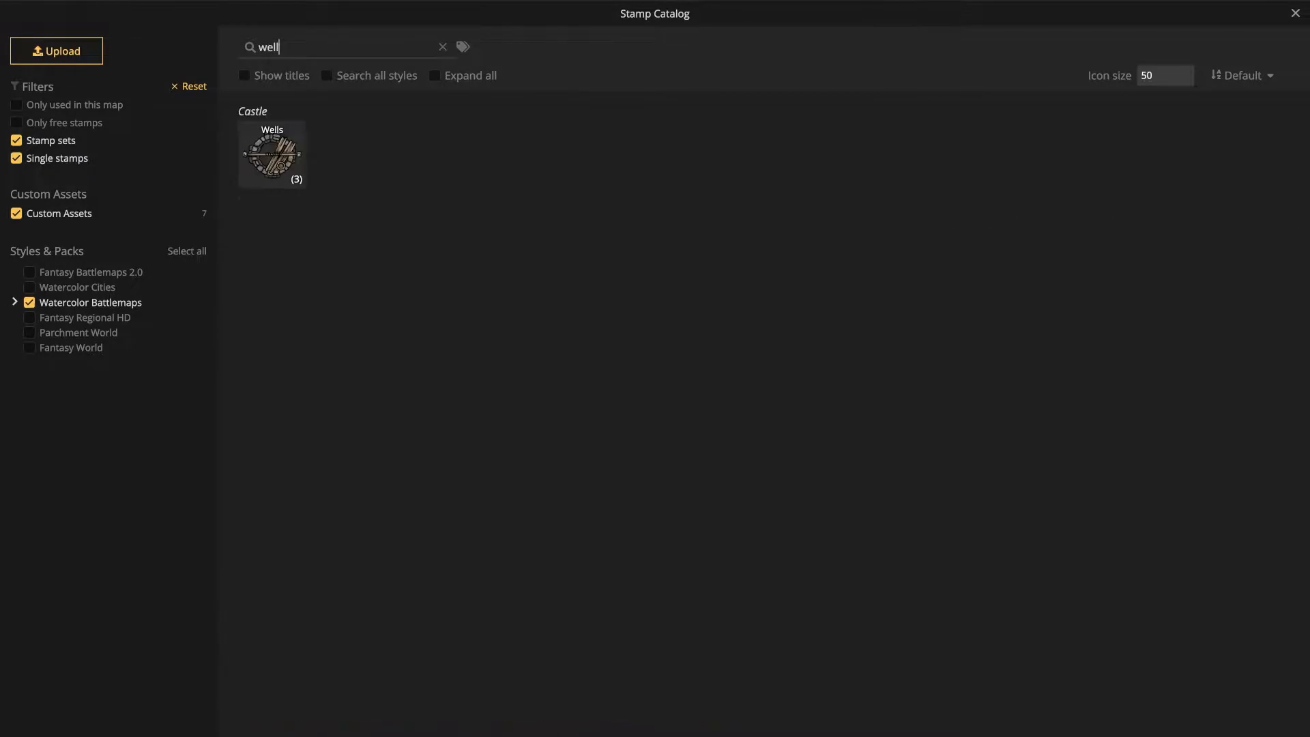
left_click(286, 157)
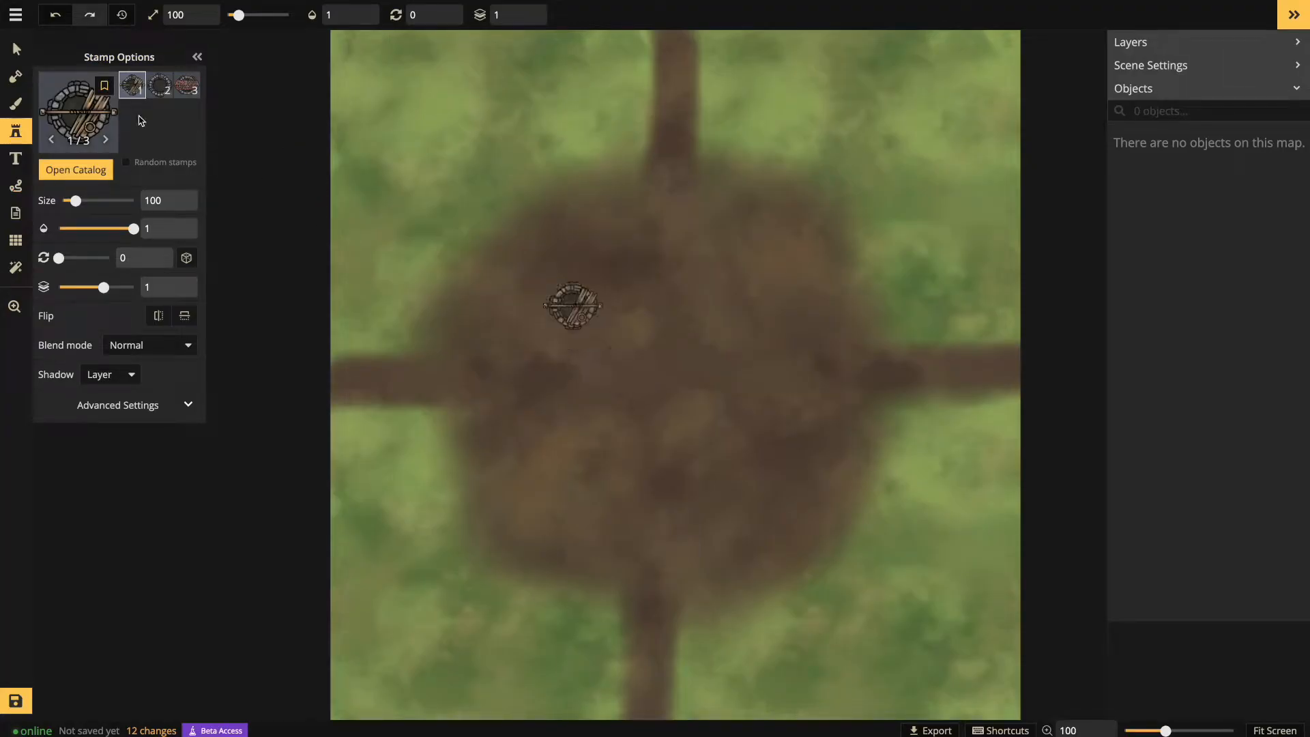
left_click(159, 96)
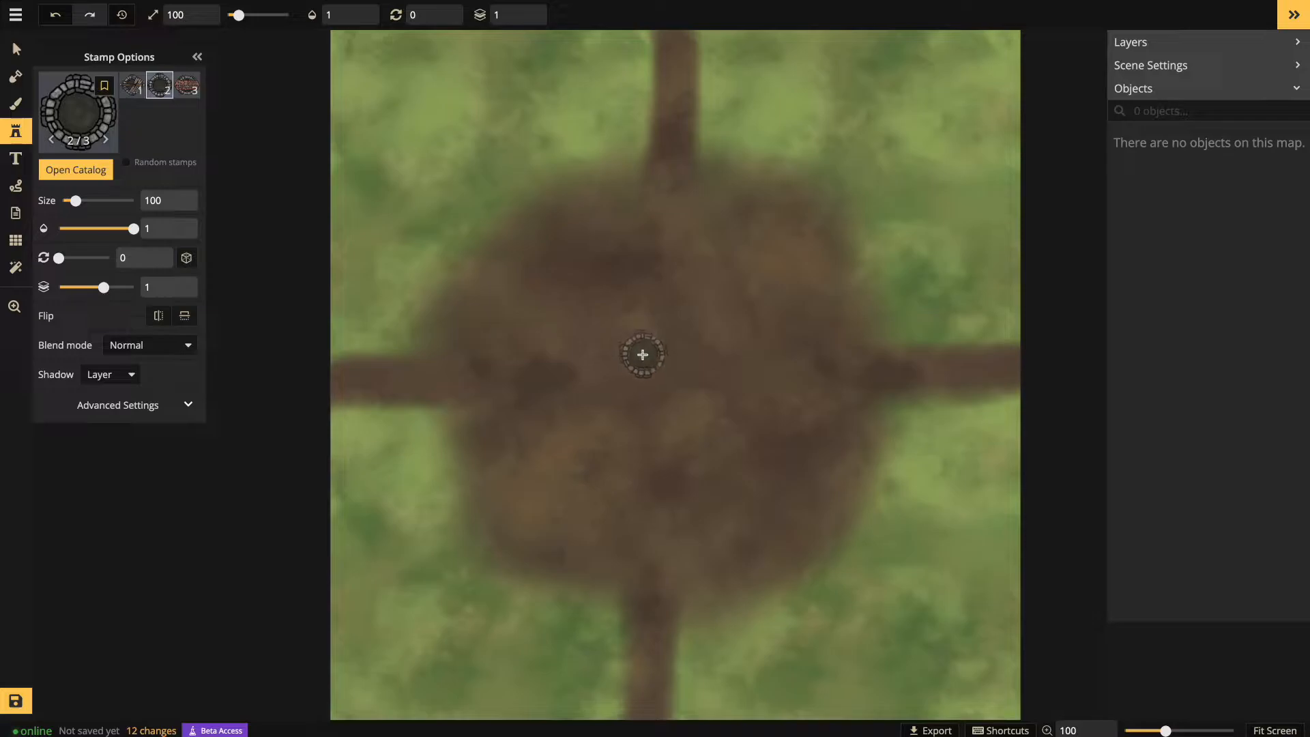
left_click(659, 371)
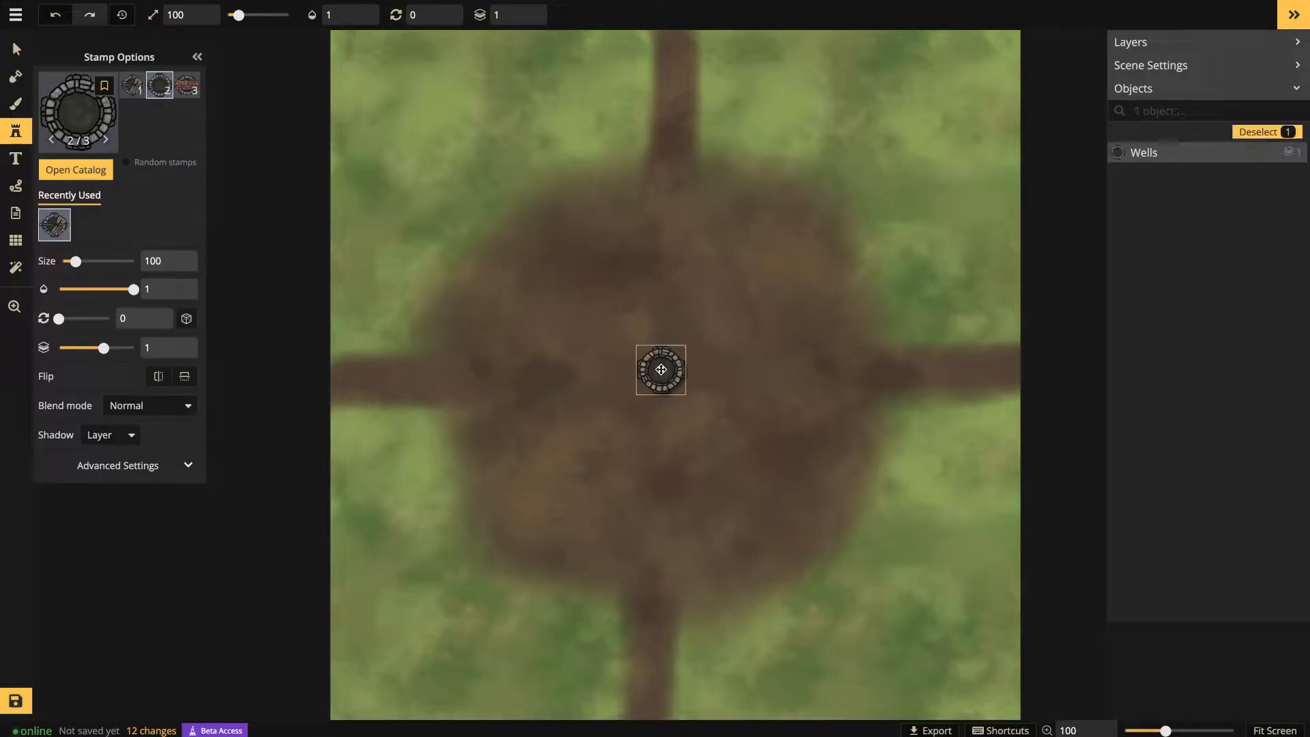
Enlarge the well stamp to size 114 and reposition it at the centre of the clearing
left_click_drag(686, 349, 694, 339)
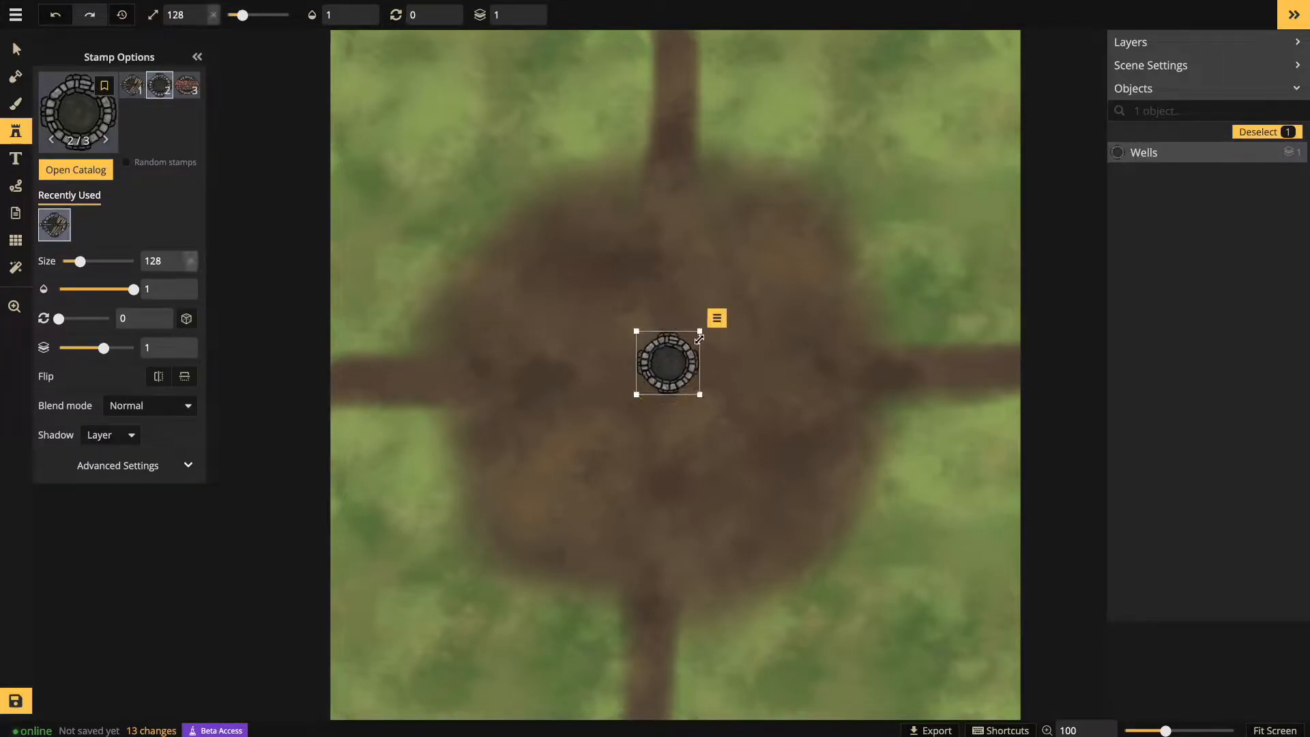
scroll(665, 372, "down", 2)
left_click_drag(665, 374, 669, 369)
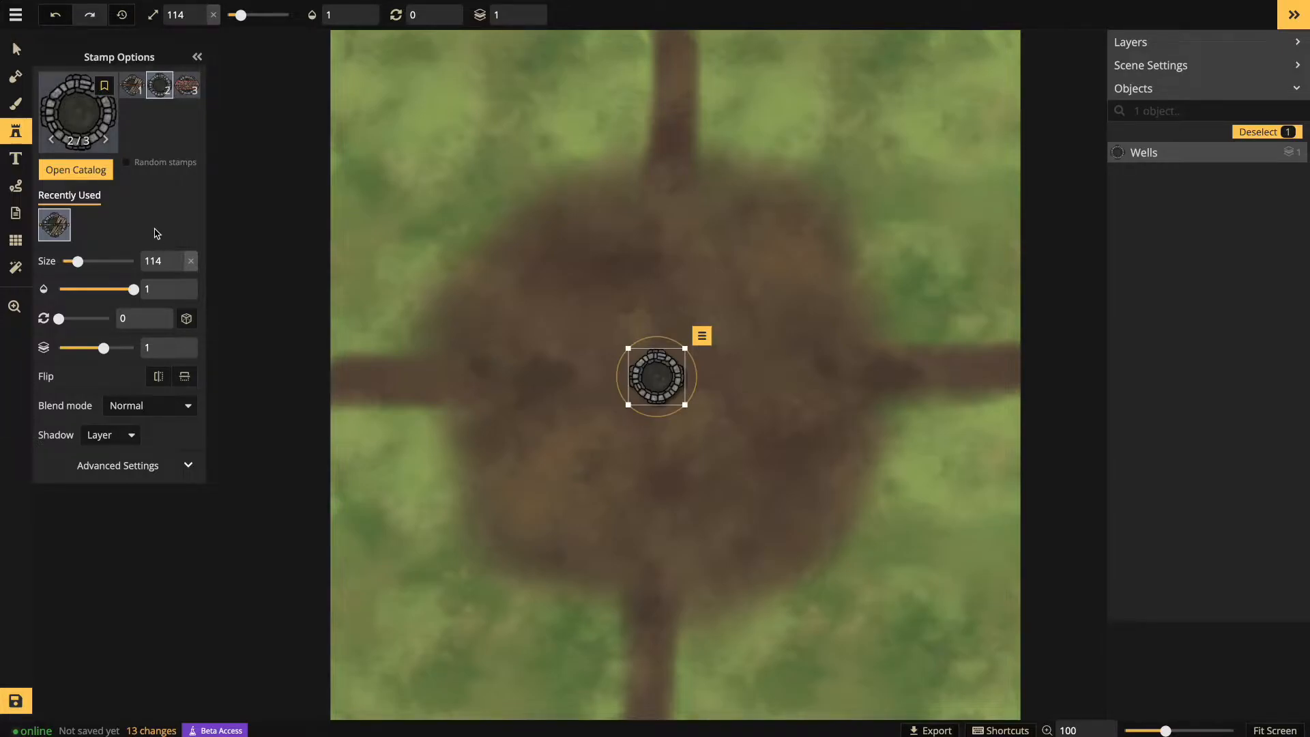
Clear the "well" search from the stamp catalog and examine the Watercolor Battlemaps sections, from Walls & Stairs to Effects, for further objects
left_click(65, 125)
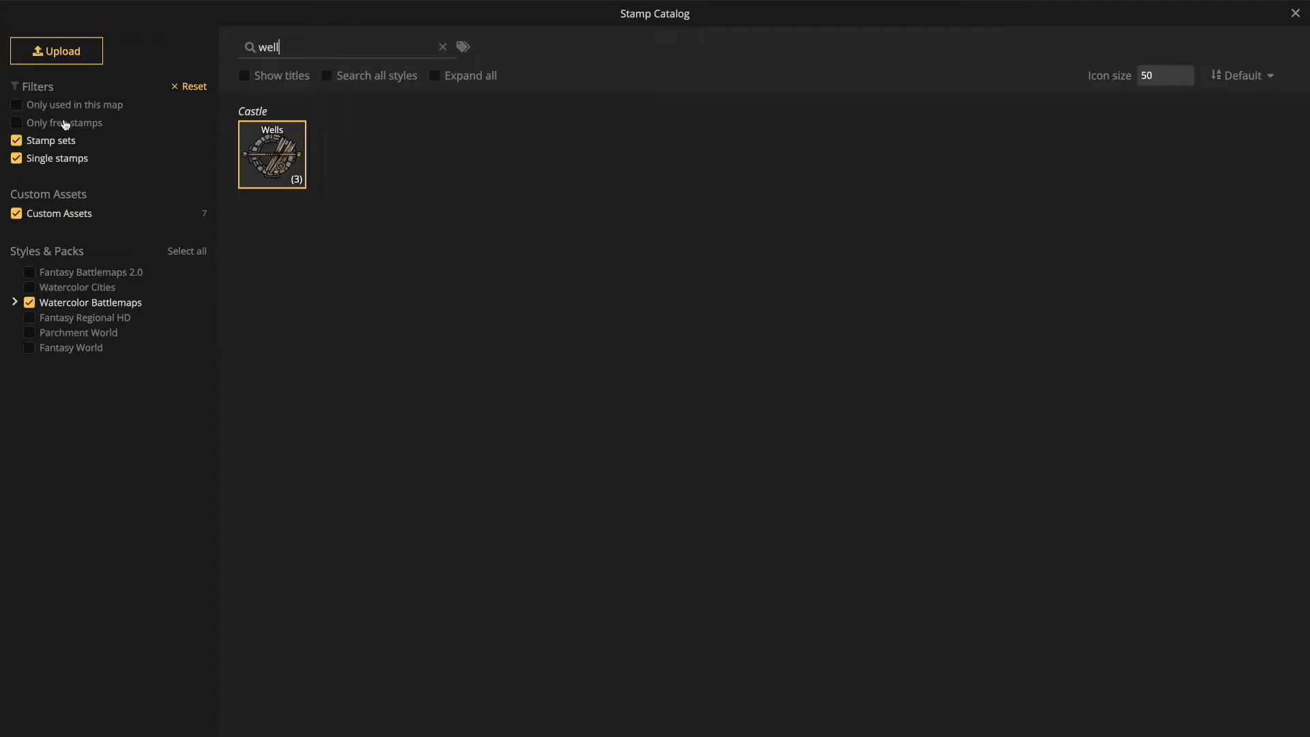
left_click(443, 49)
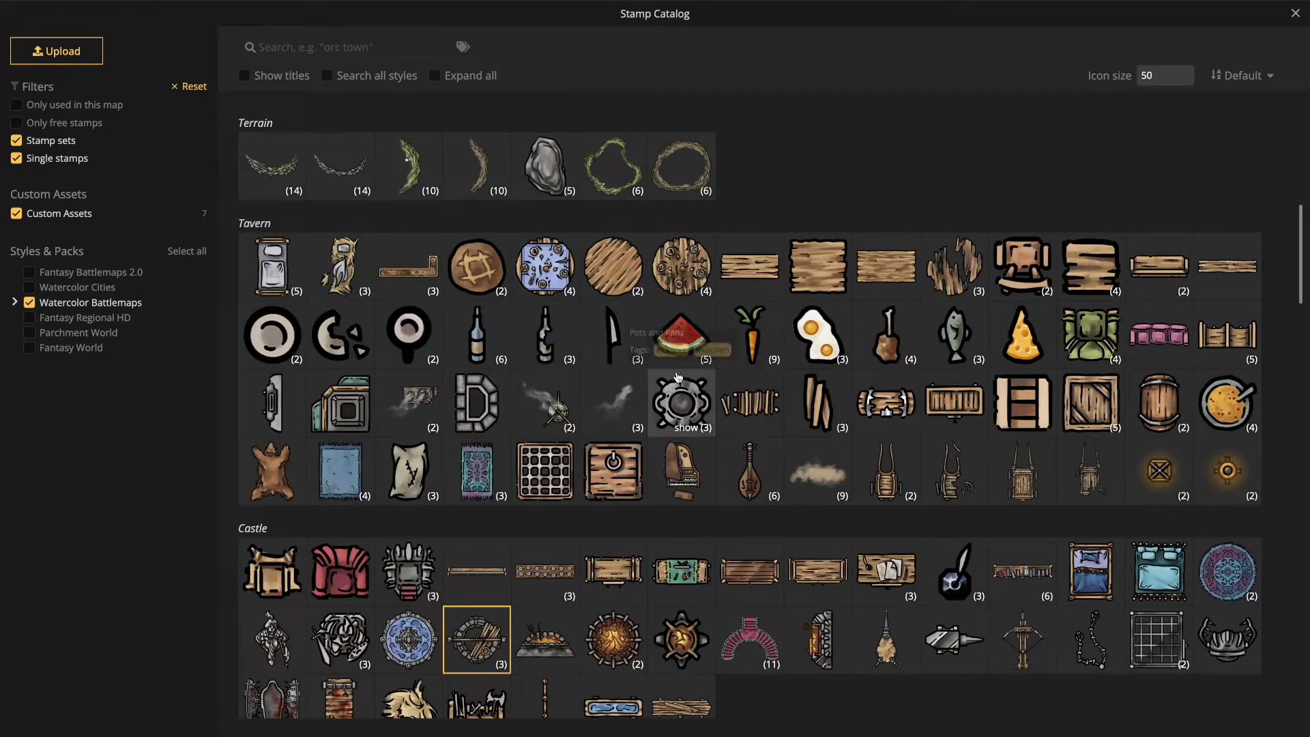
scroll(677, 377, "down", 8)
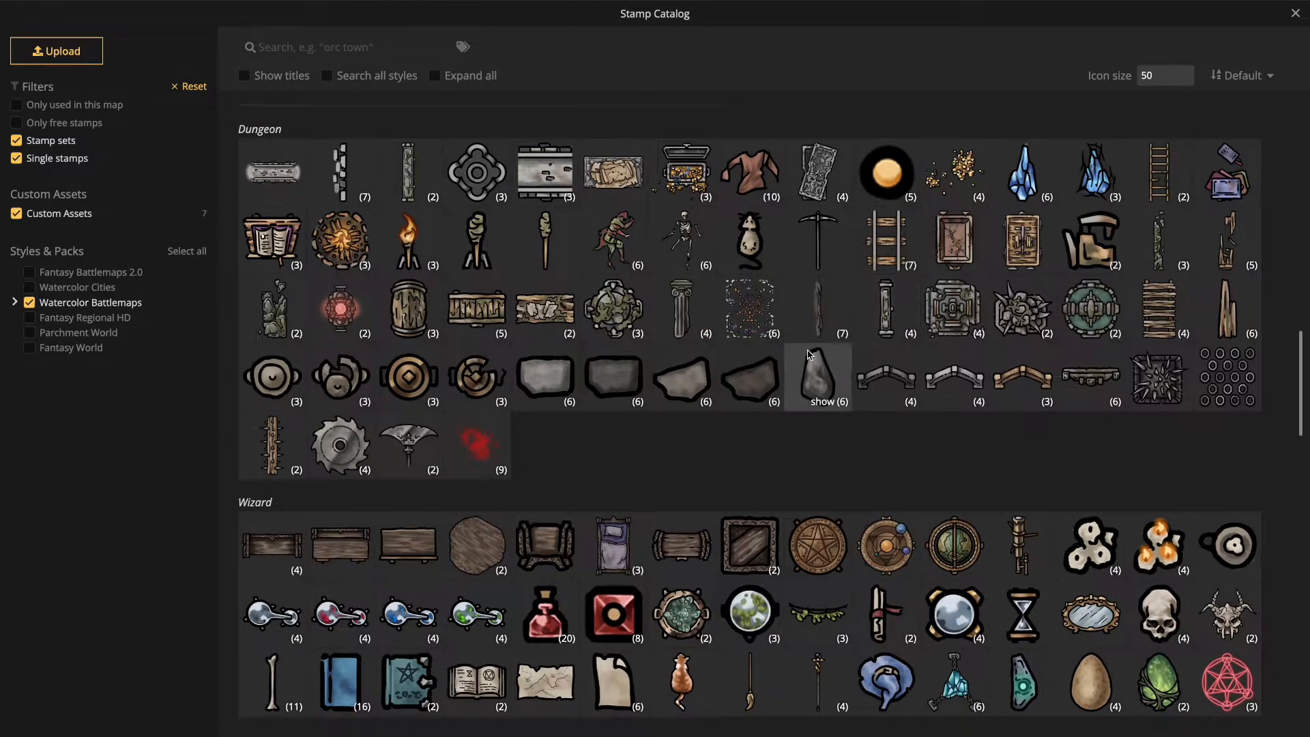
scroll(807, 353, "down", 4)
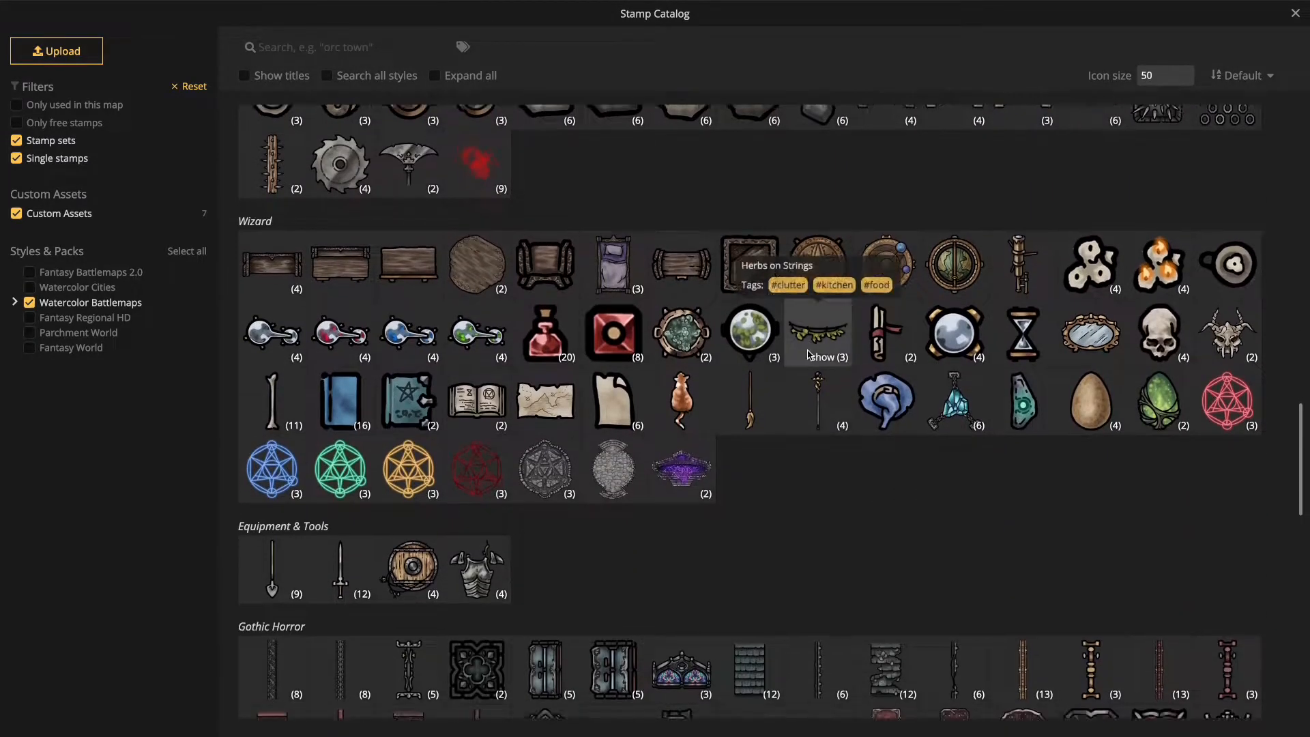
scroll(808, 353, "down", 2)
scroll(808, 354, "down", 10)
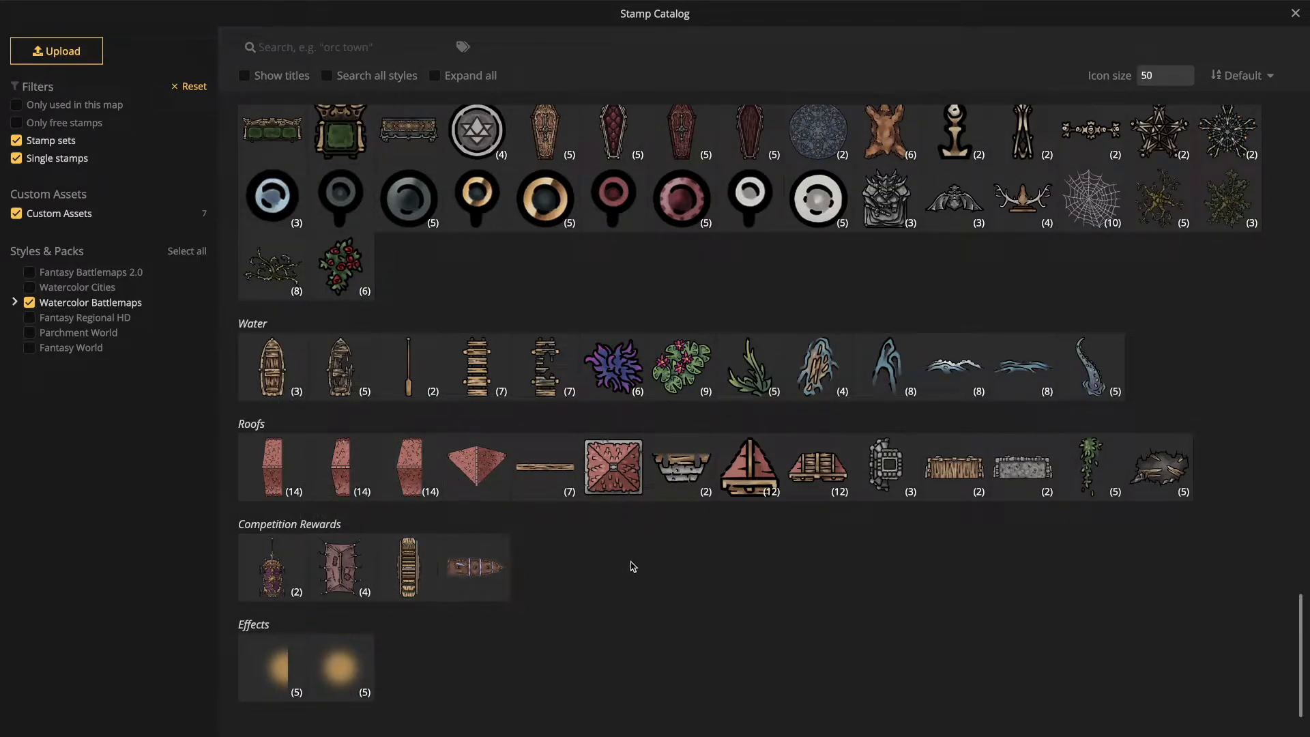
scroll(635, 566, "up", 2)
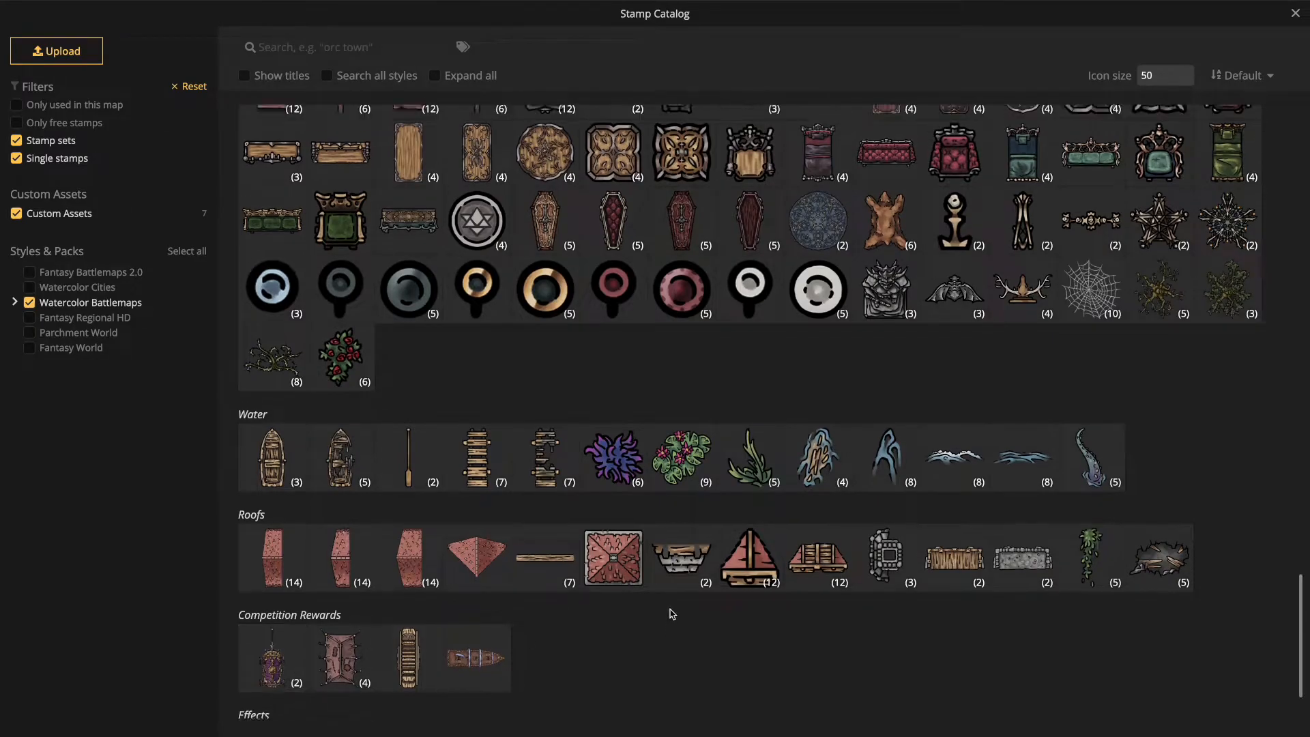
scroll(673, 613, "up", 15)
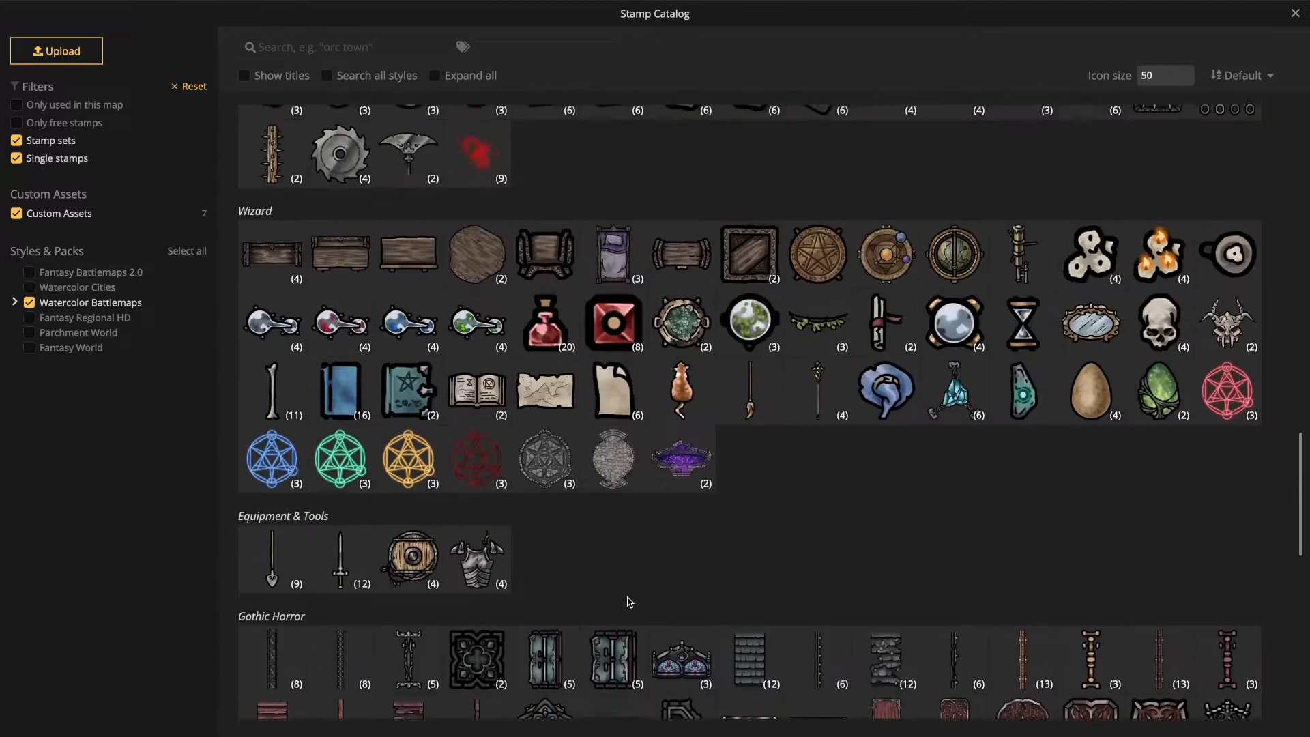
scroll(628, 600, "up", 10)
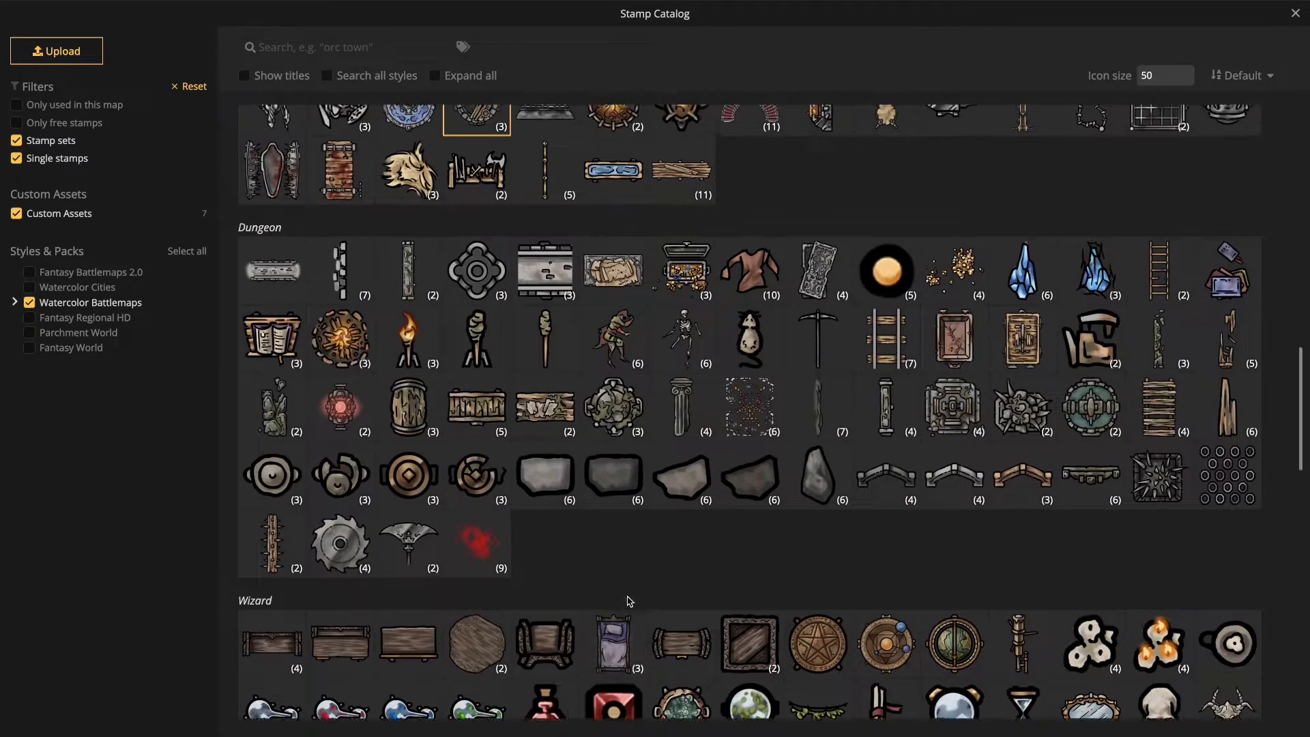
scroll(629, 601, "up", 14)
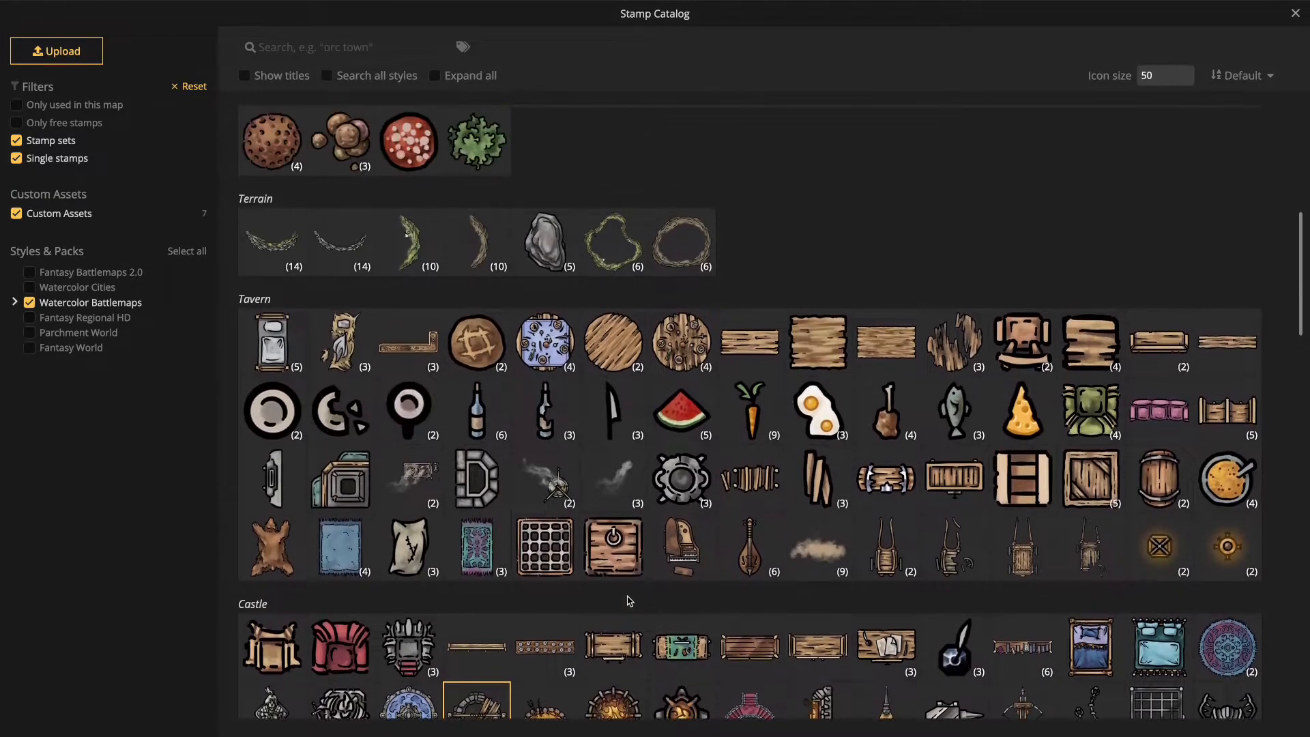
scroll(629, 600, "up", 11)
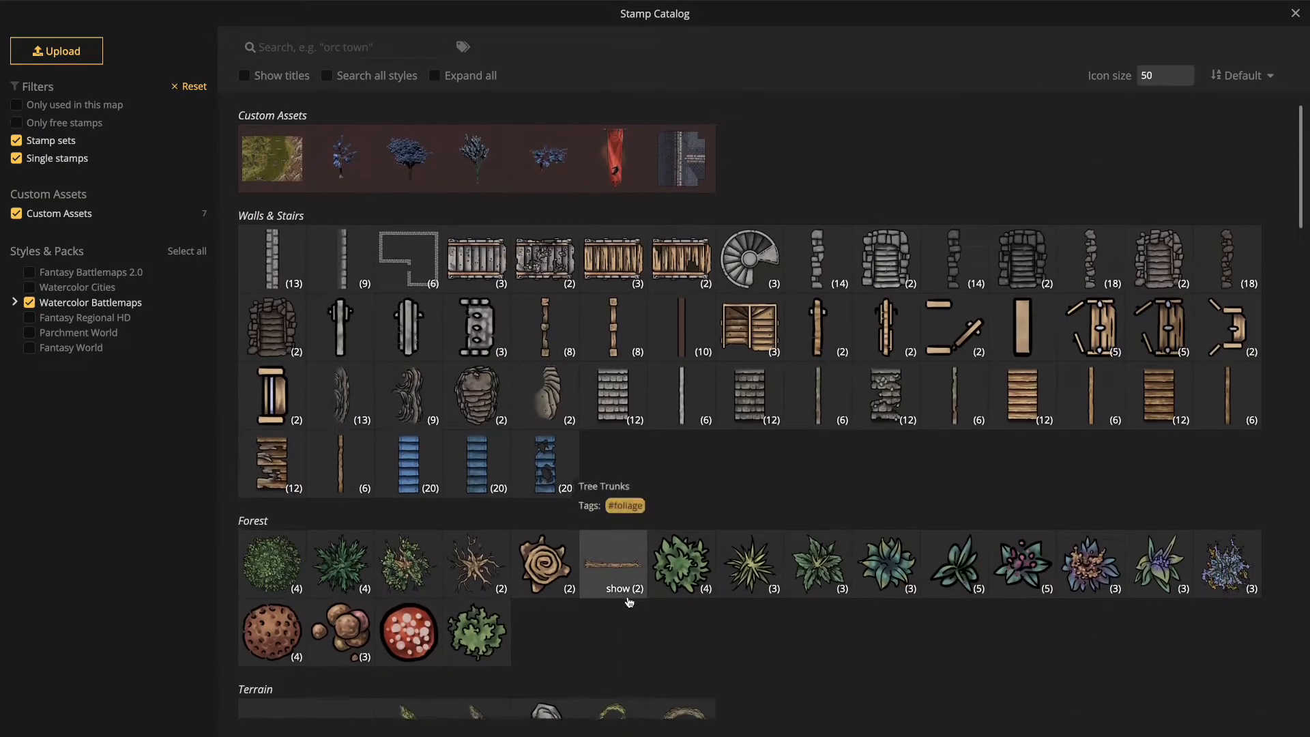
scroll(733, 614, "down", 8)
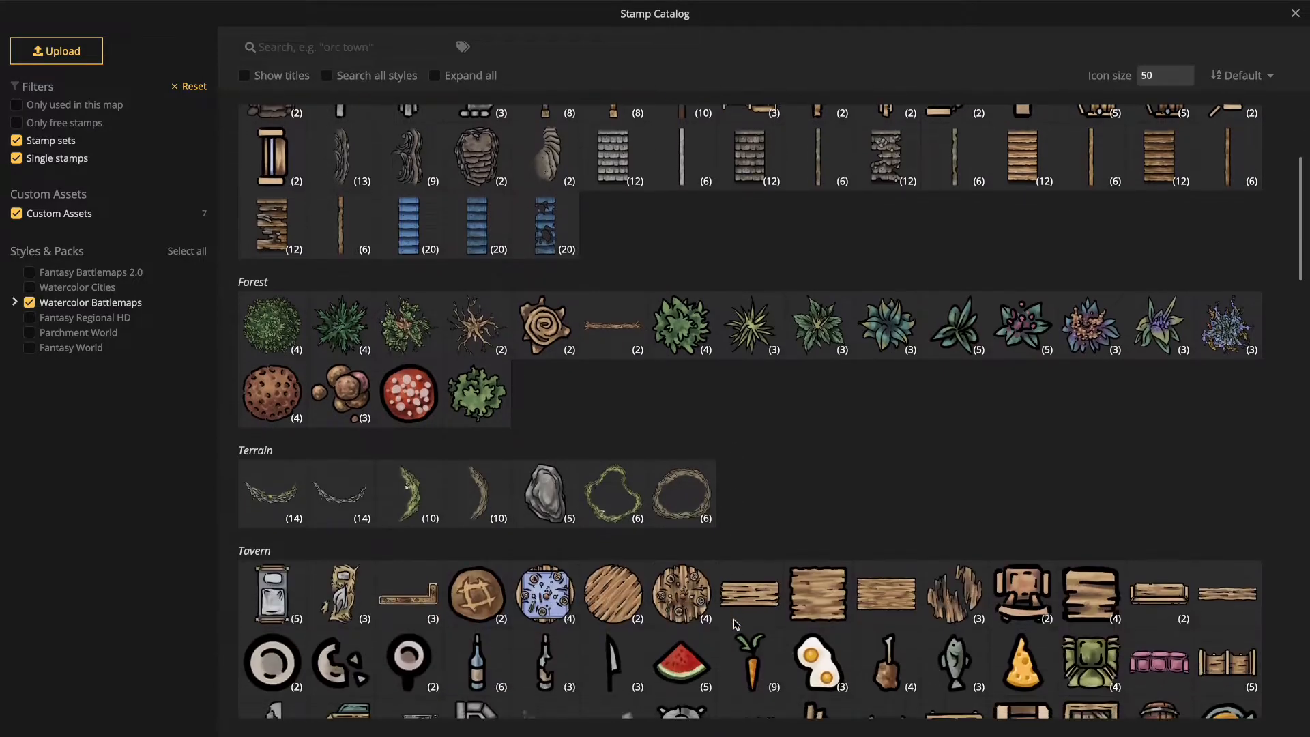
scroll(735, 624, "down", 1)
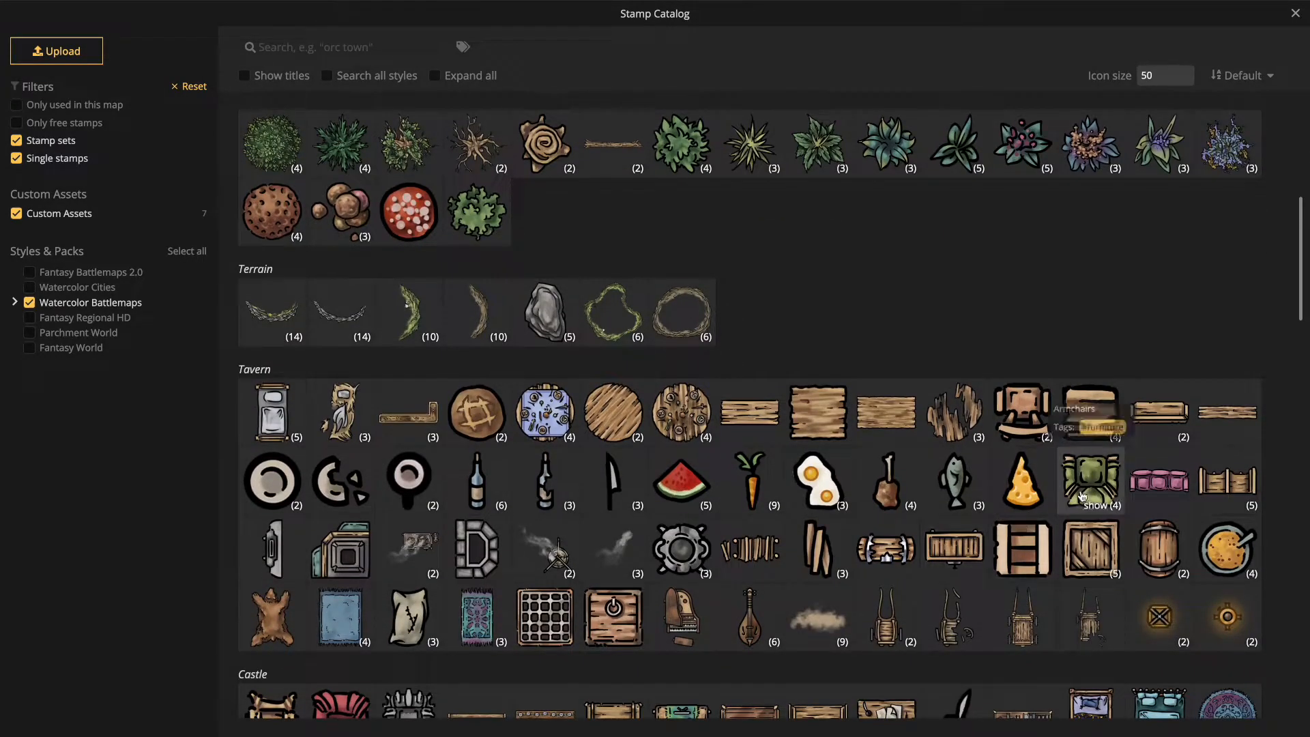
Search the stamp catalog for "tent", choose the Tents stamp and preview its variants over the clearing, ending with the fourth
left_click(379, 45)
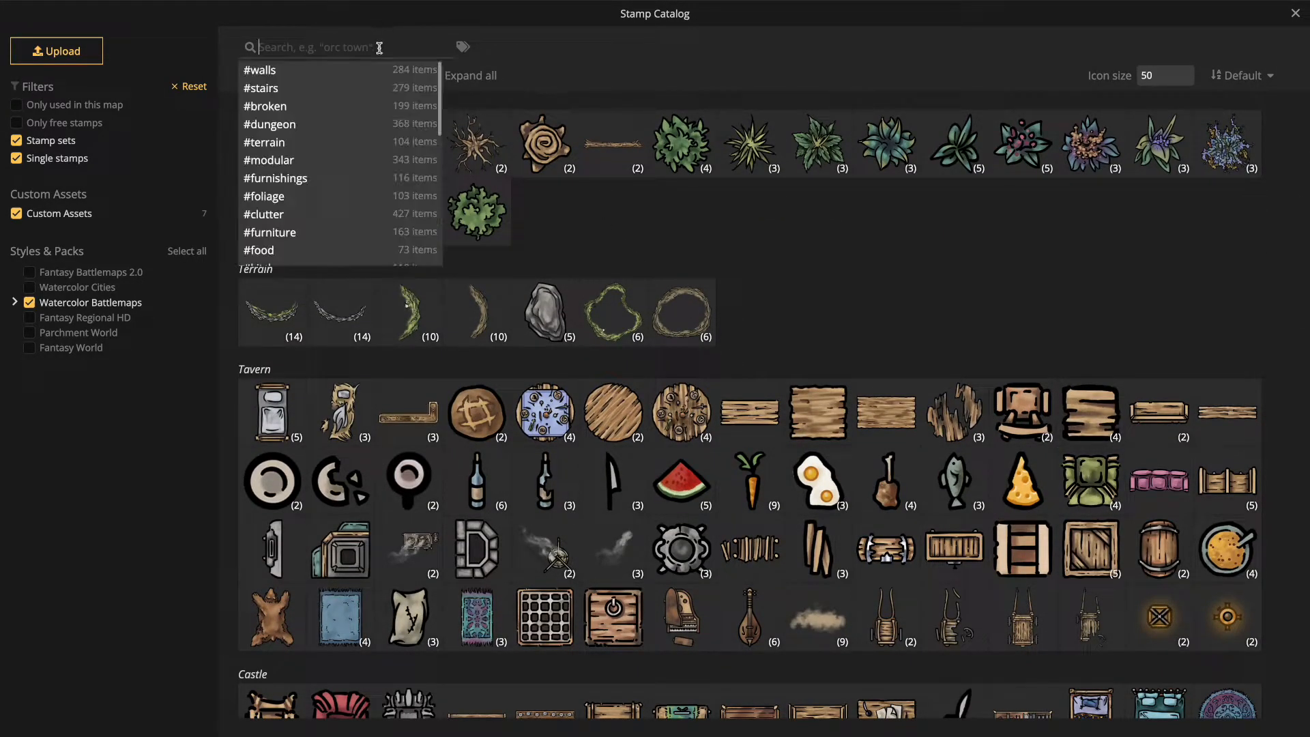
type("tent")
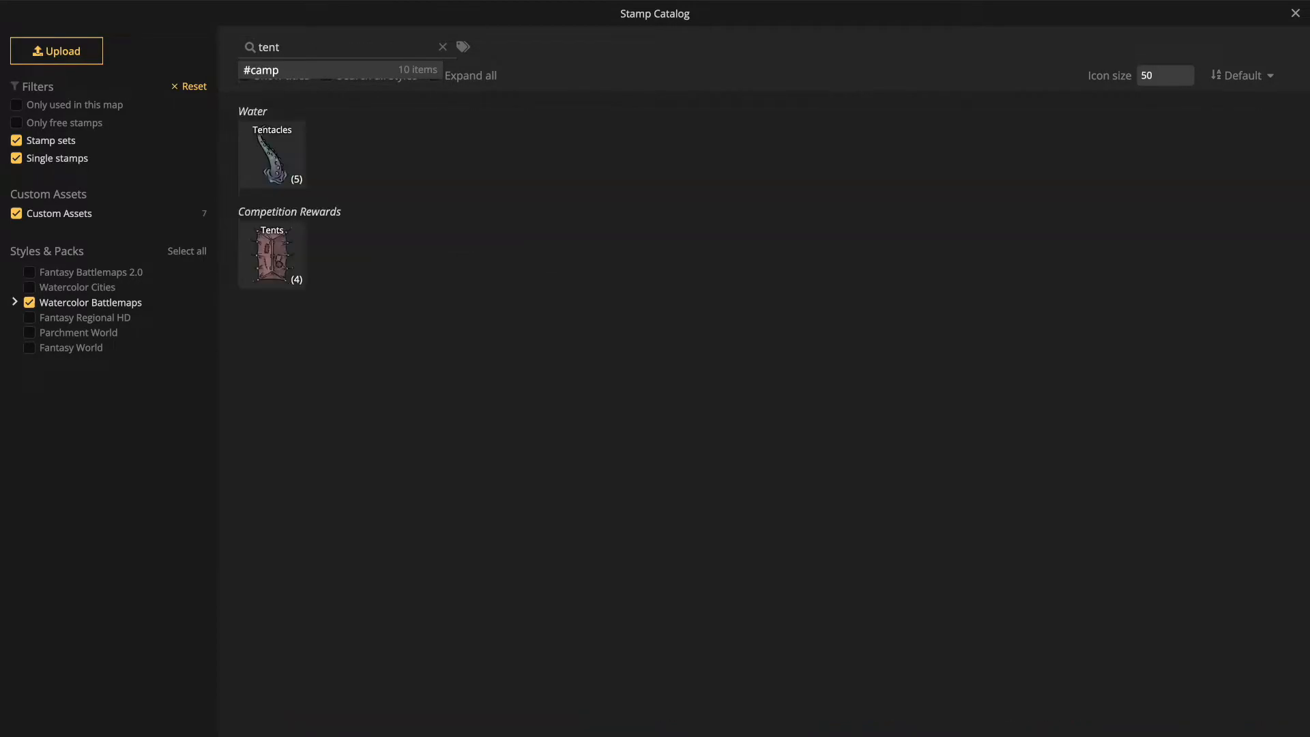
left_click(298, 265)
left_click(573, 306)
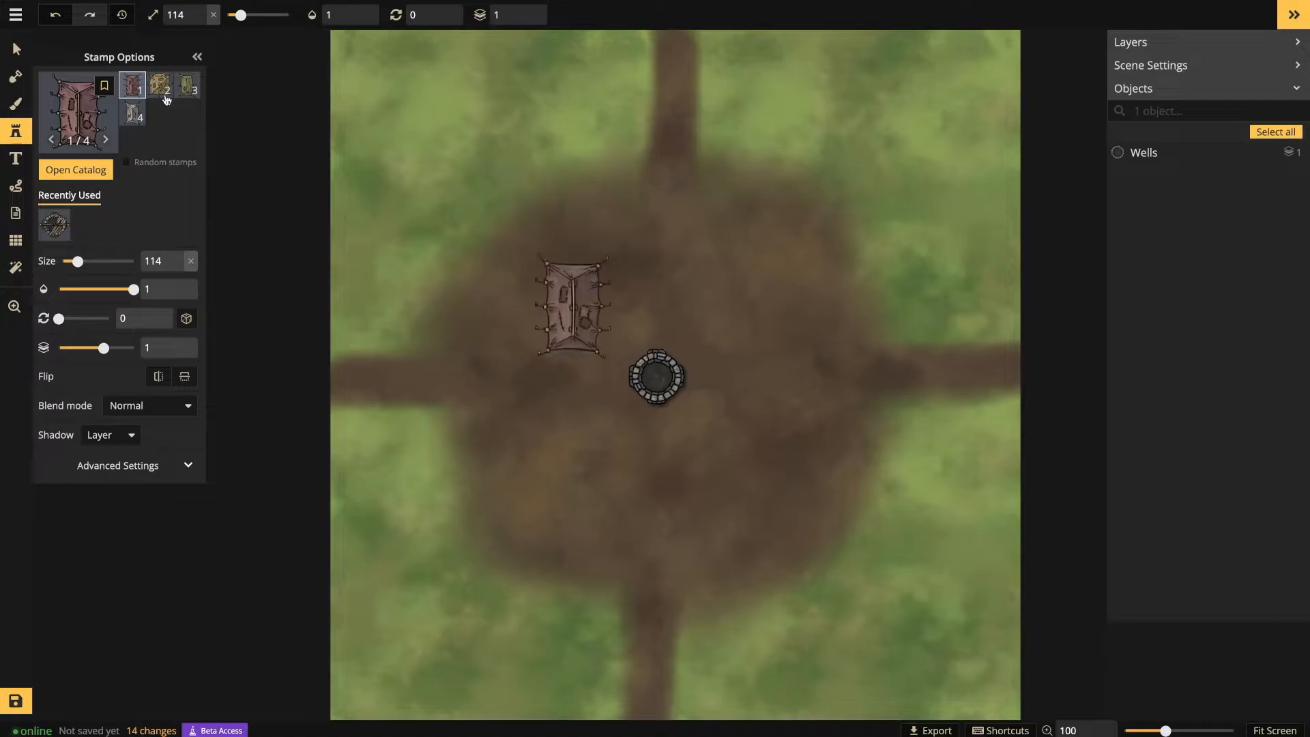
left_click(164, 91)
left_click(187, 85)
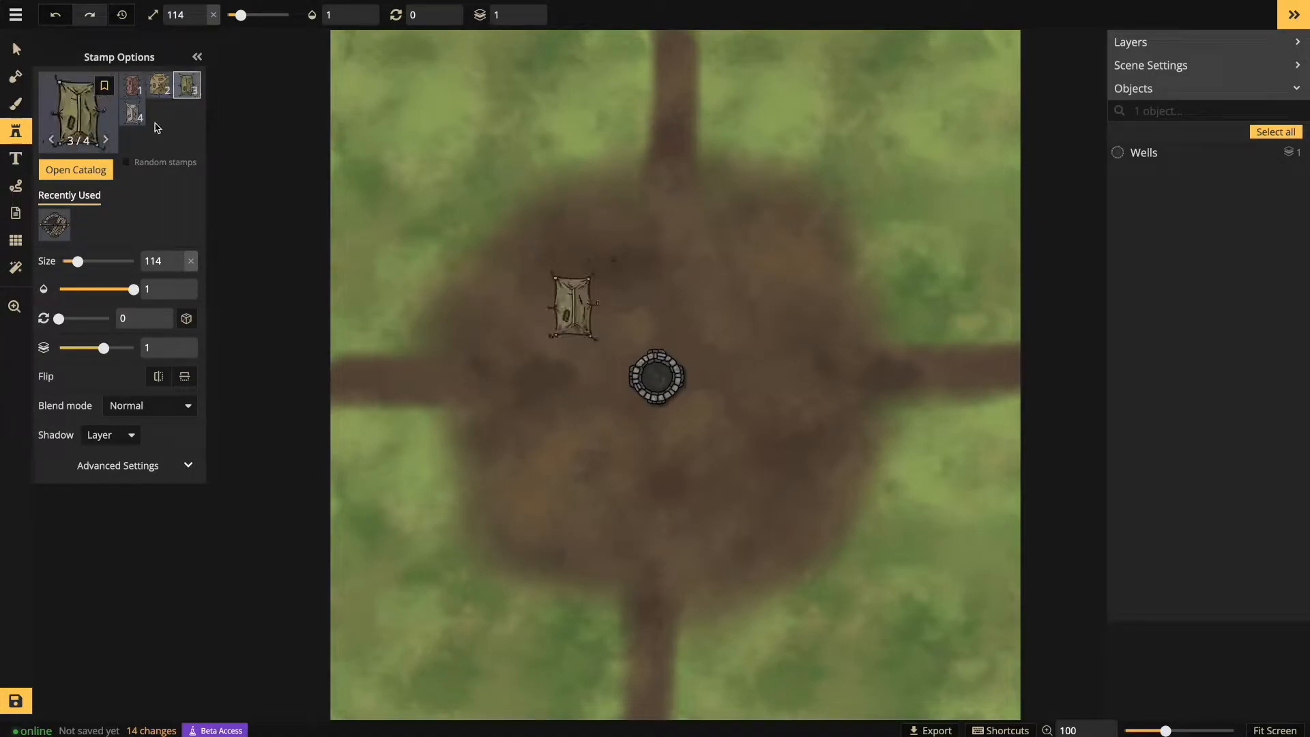
left_click(140, 120)
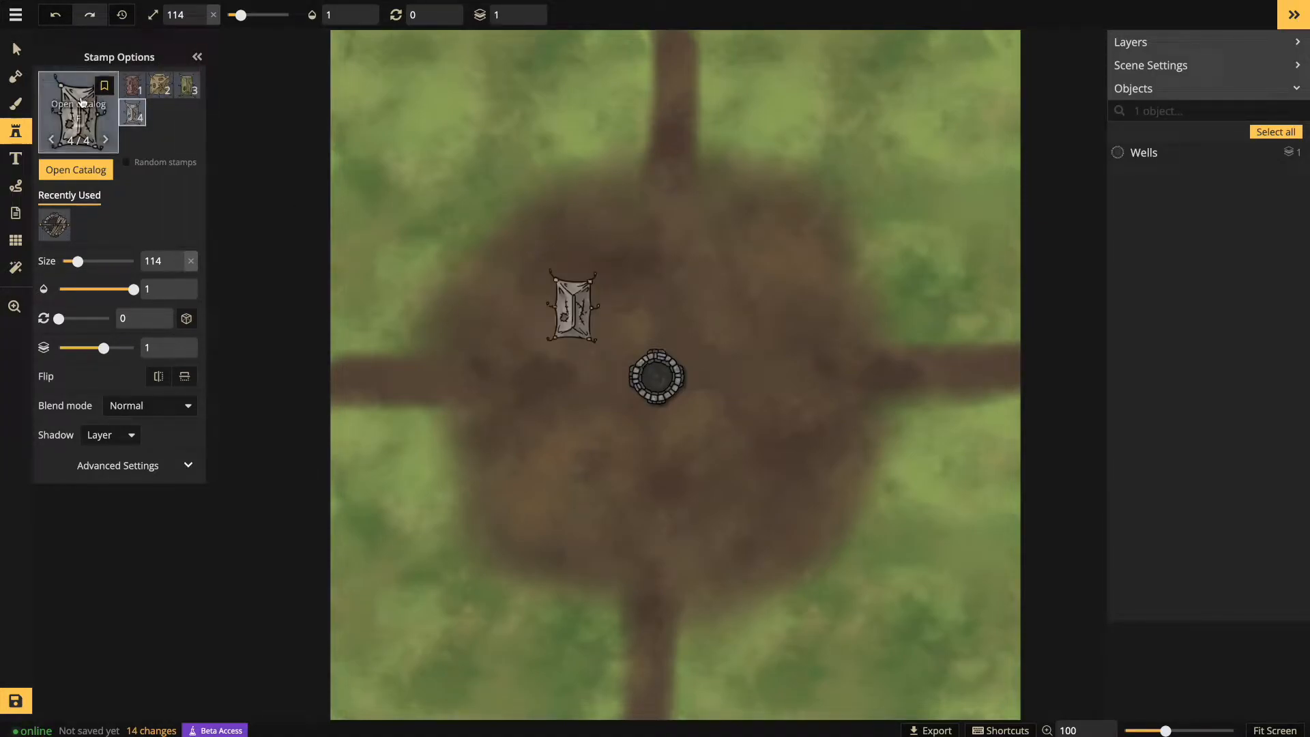
Clear the "tent" search and examine the Tavern through Effects sections of the Watercolor Battlemaps catalog for suitable stamps
left_click(82, 102)
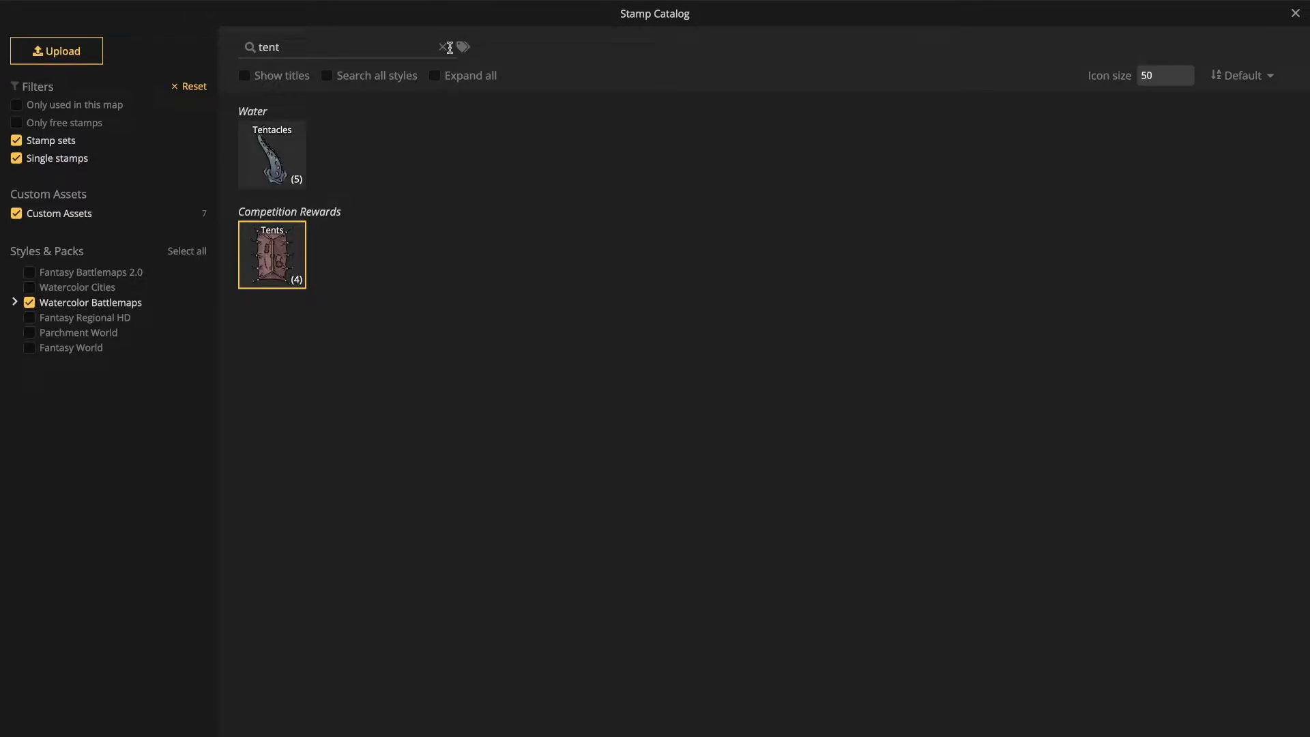
left_click(443, 48)
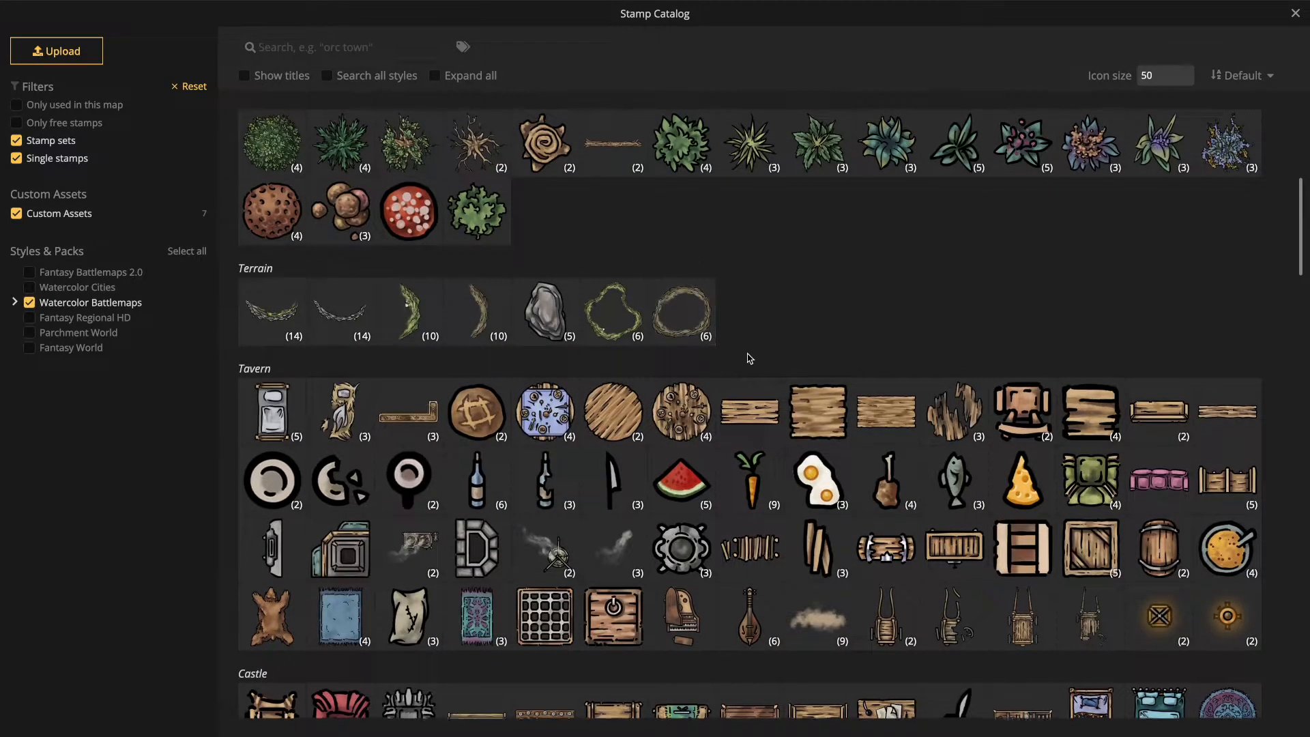
scroll(747, 360, "down", 1)
scroll(748, 363, "down", 1)
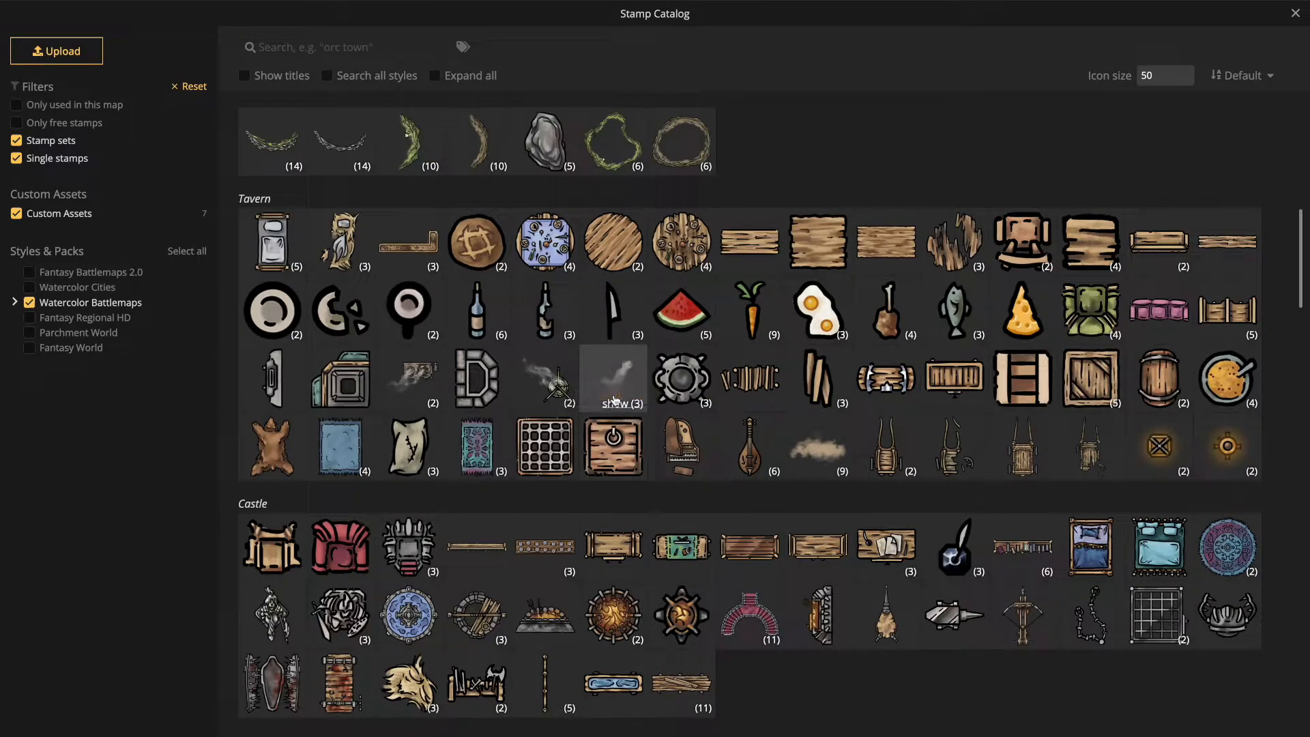
scroll(830, 425, "down", 2)
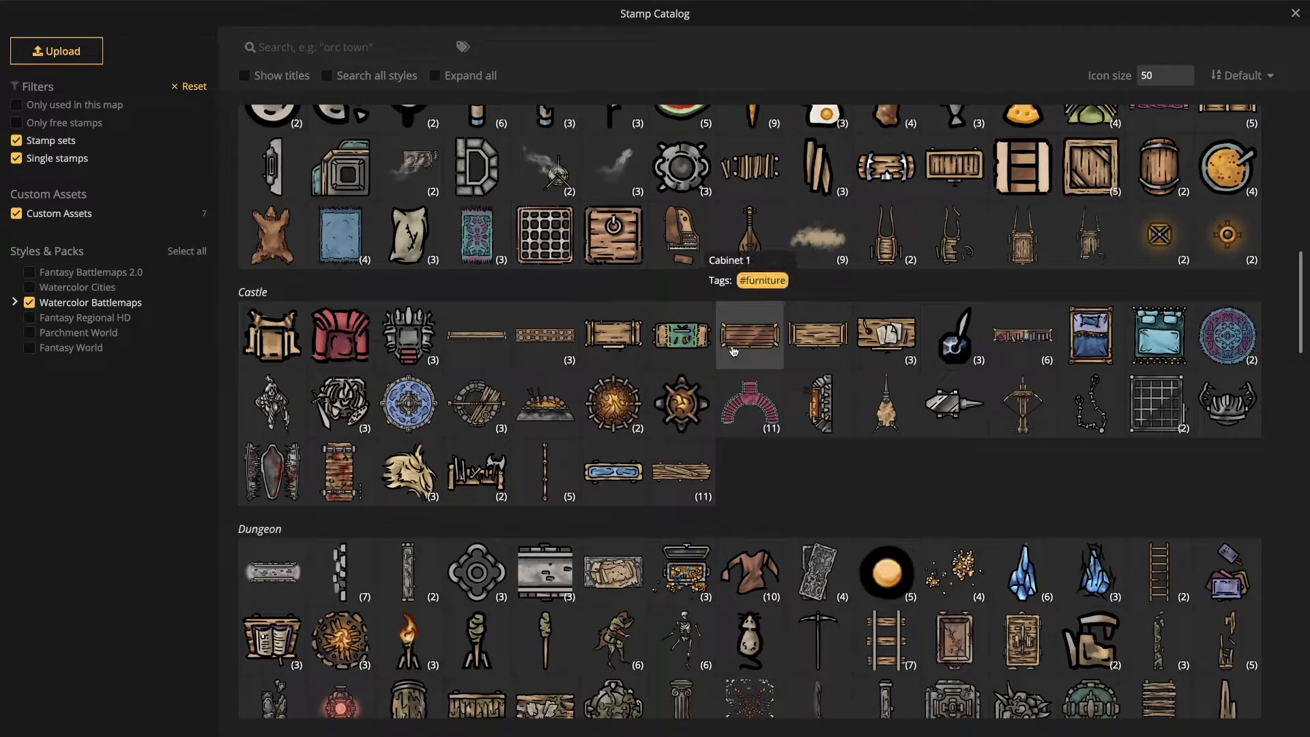
scroll(547, 424, "down", 1)
scroll(547, 424, "down", 1)
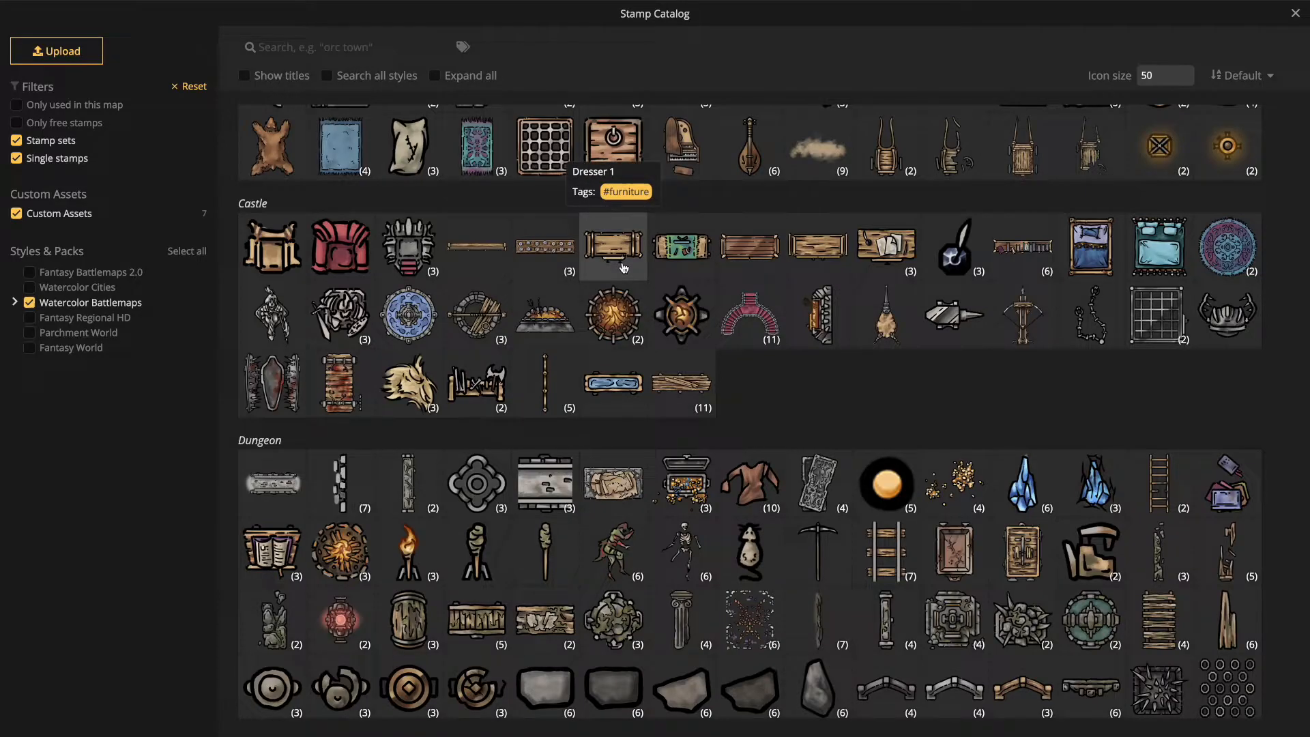
scroll(682, 501, "down", 2)
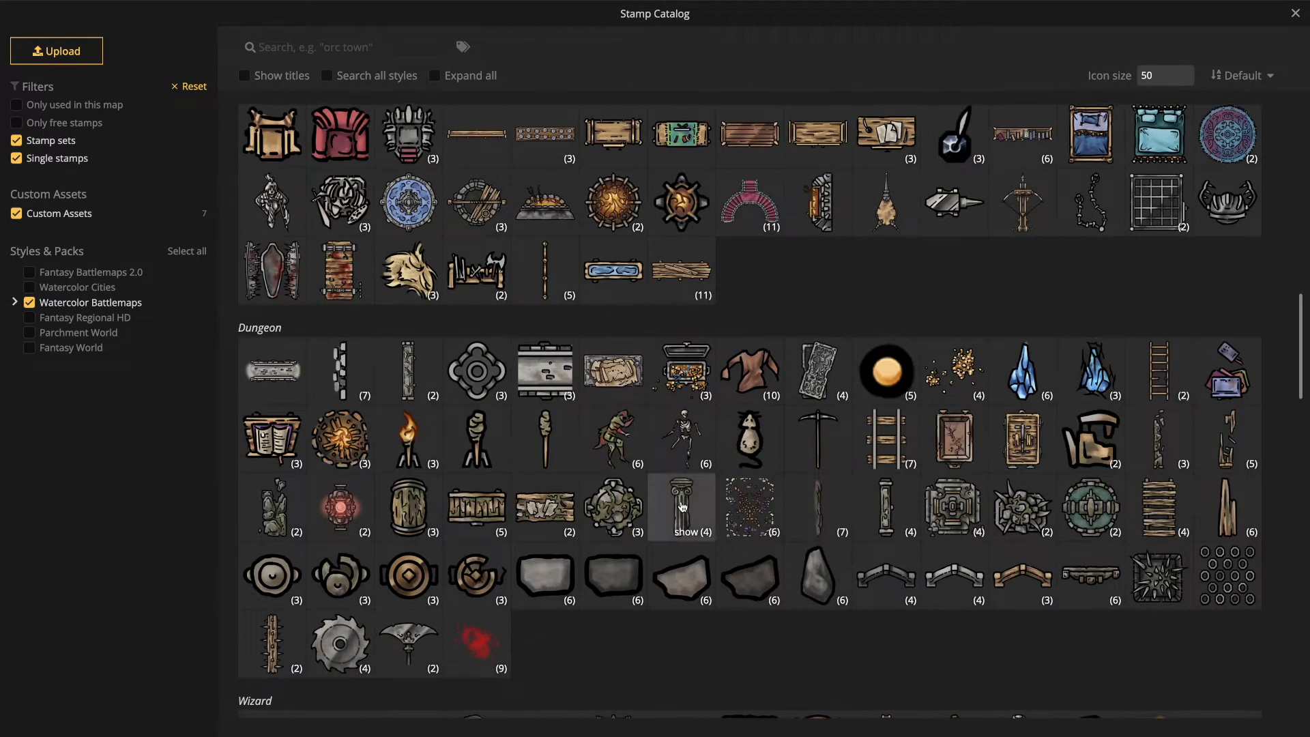
scroll(682, 532, "down", 2)
scroll(682, 534, "down", 6)
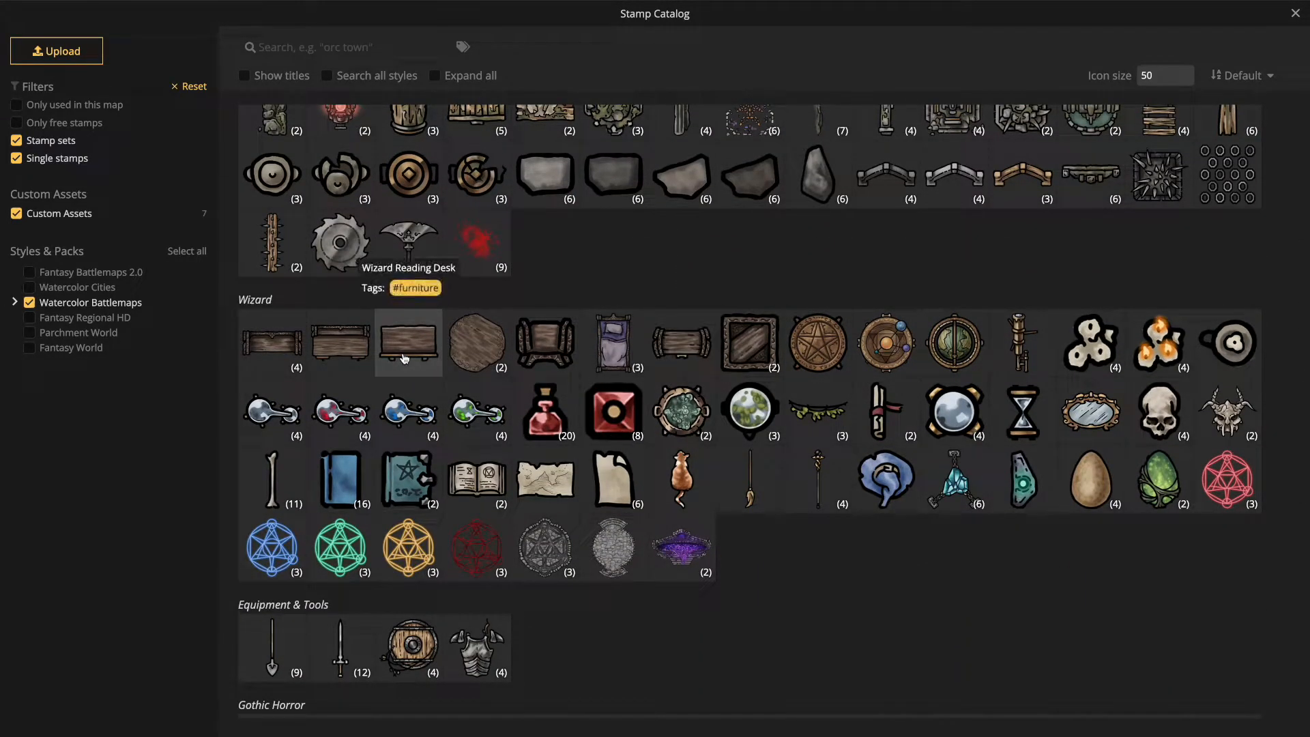
scroll(650, 414, "down", 5)
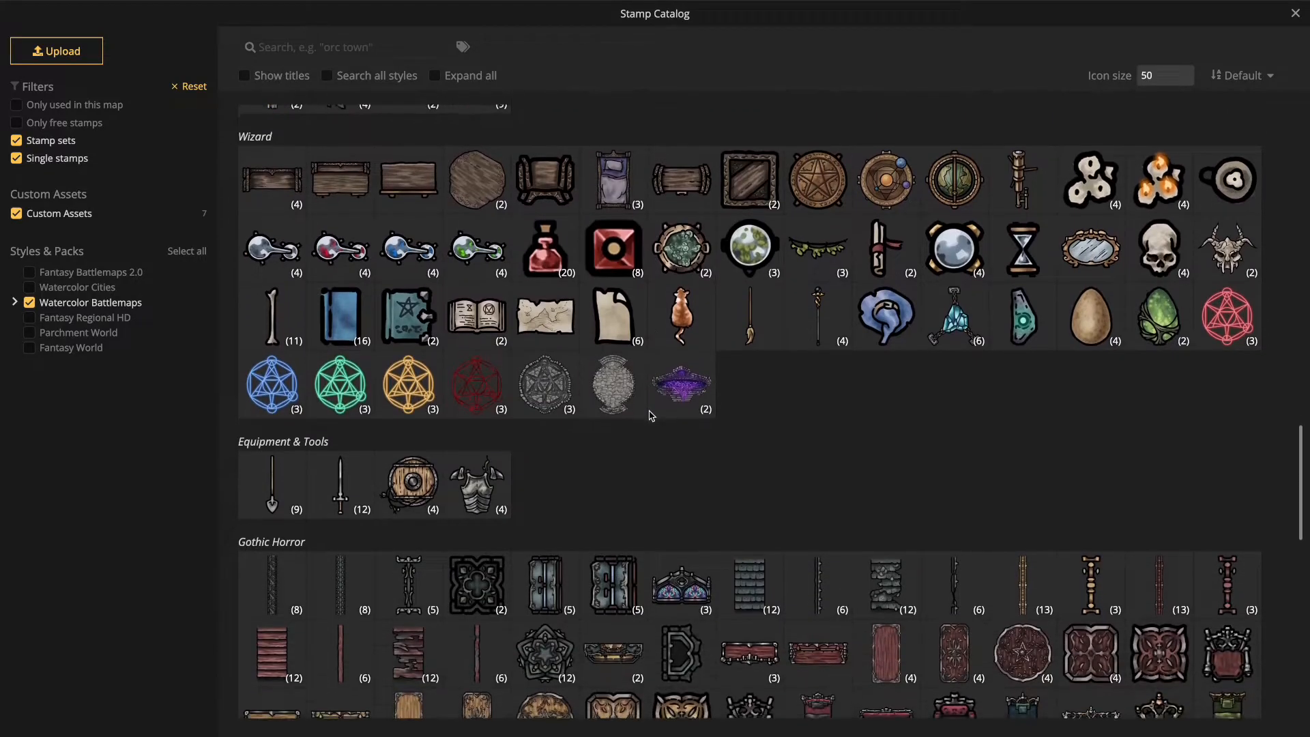
scroll(649, 415, "down", 2)
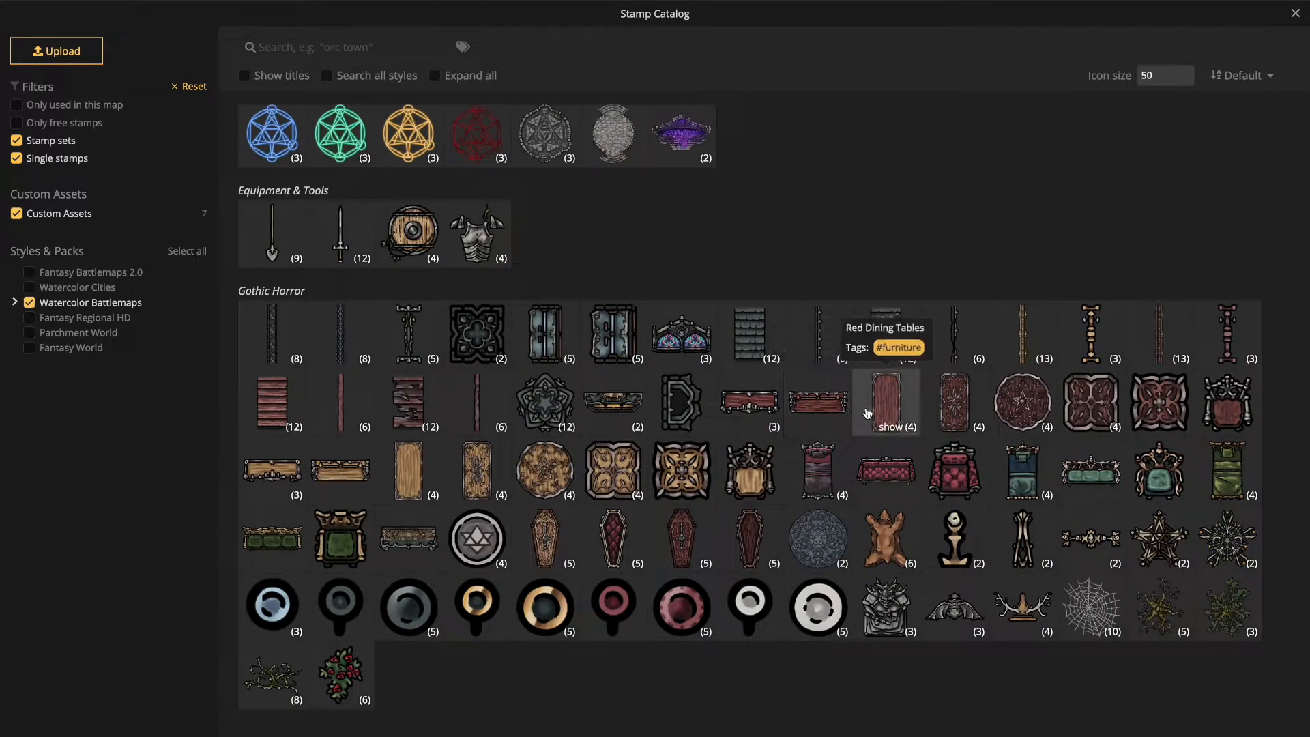
scroll(865, 416, "down", 2)
scroll(865, 416, "down", 5)
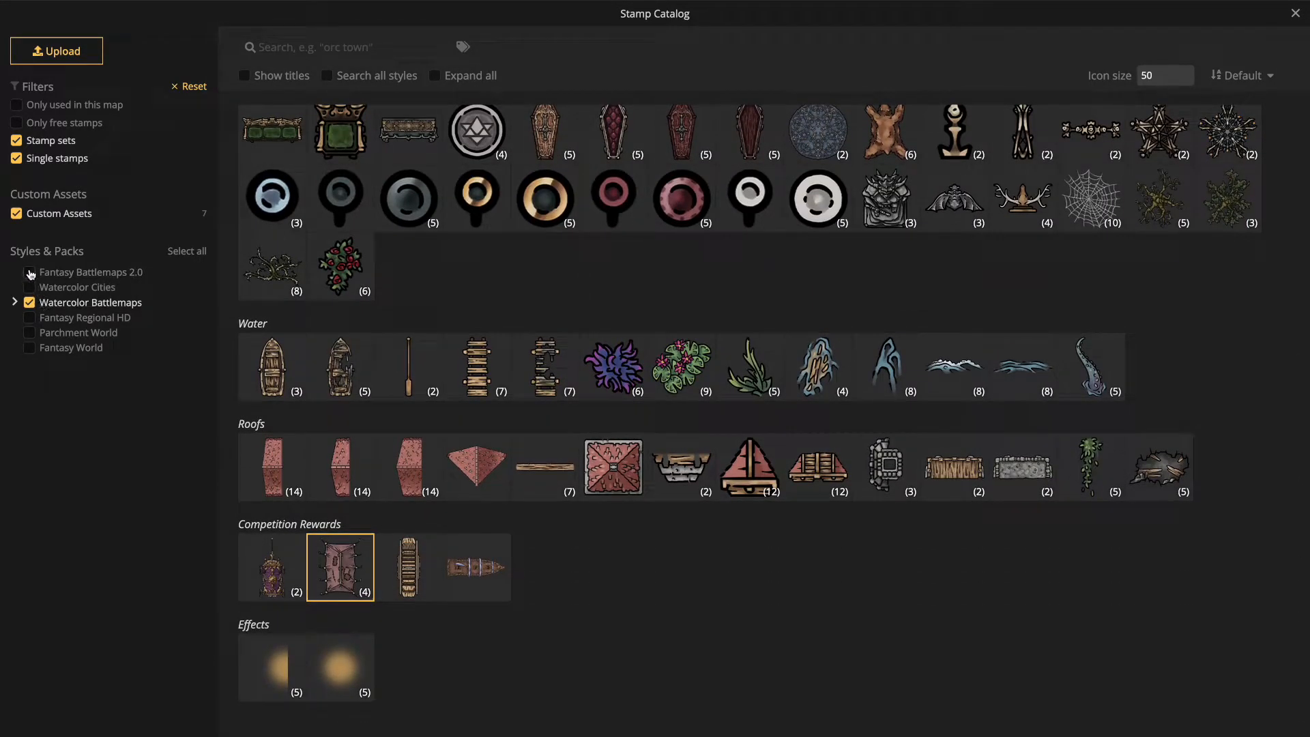
Add the Fantasy Battlemaps 2.0 style to the catalog filter and look through its sections, including Farmstead, Camp, Market and Castle
left_click(30, 272)
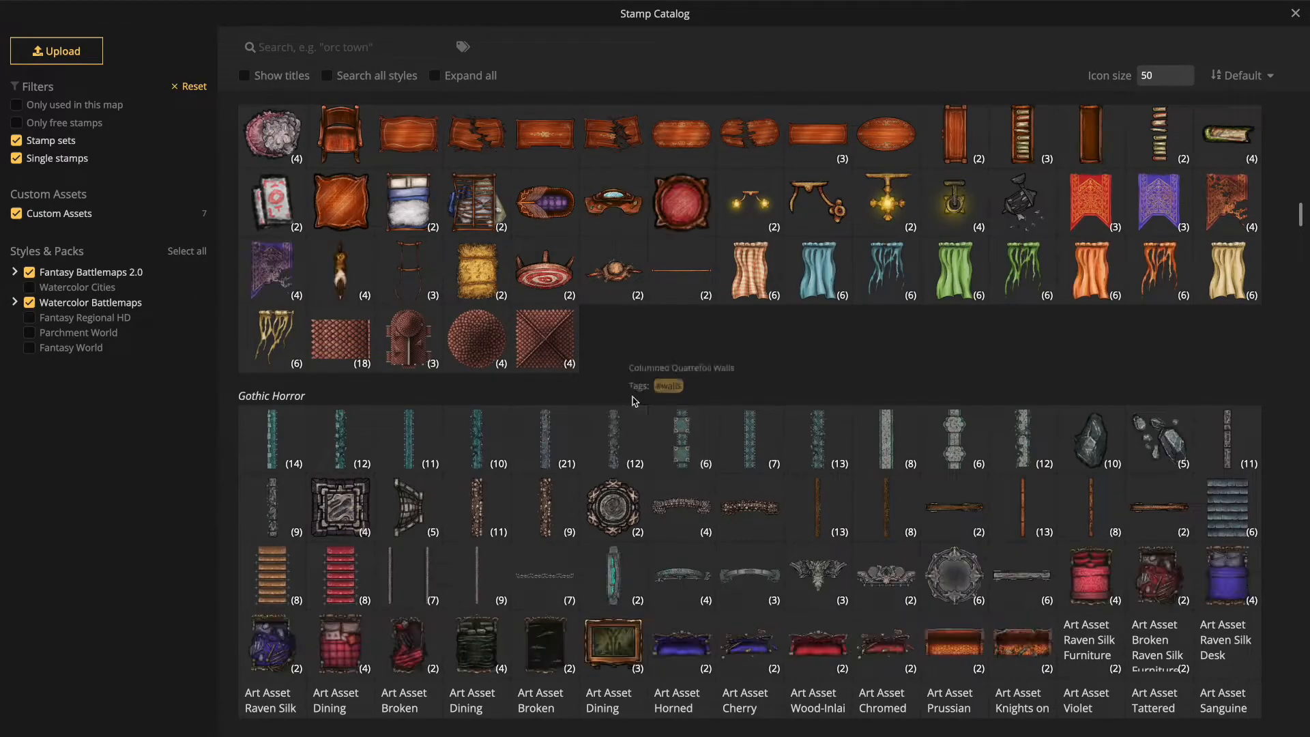
scroll(635, 402, "down", 15)
scroll(636, 413, "up", 1)
scroll(637, 420, "up", 12)
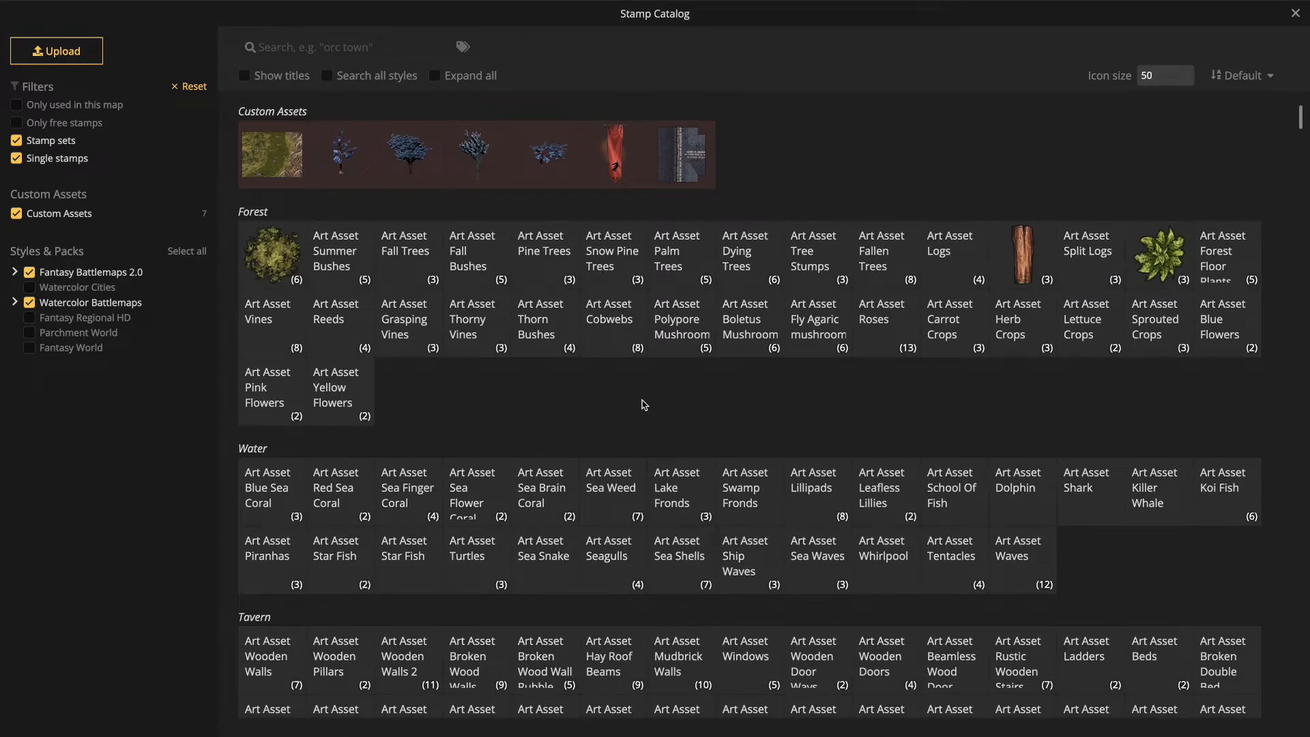
scroll(644, 410, "down", 3)
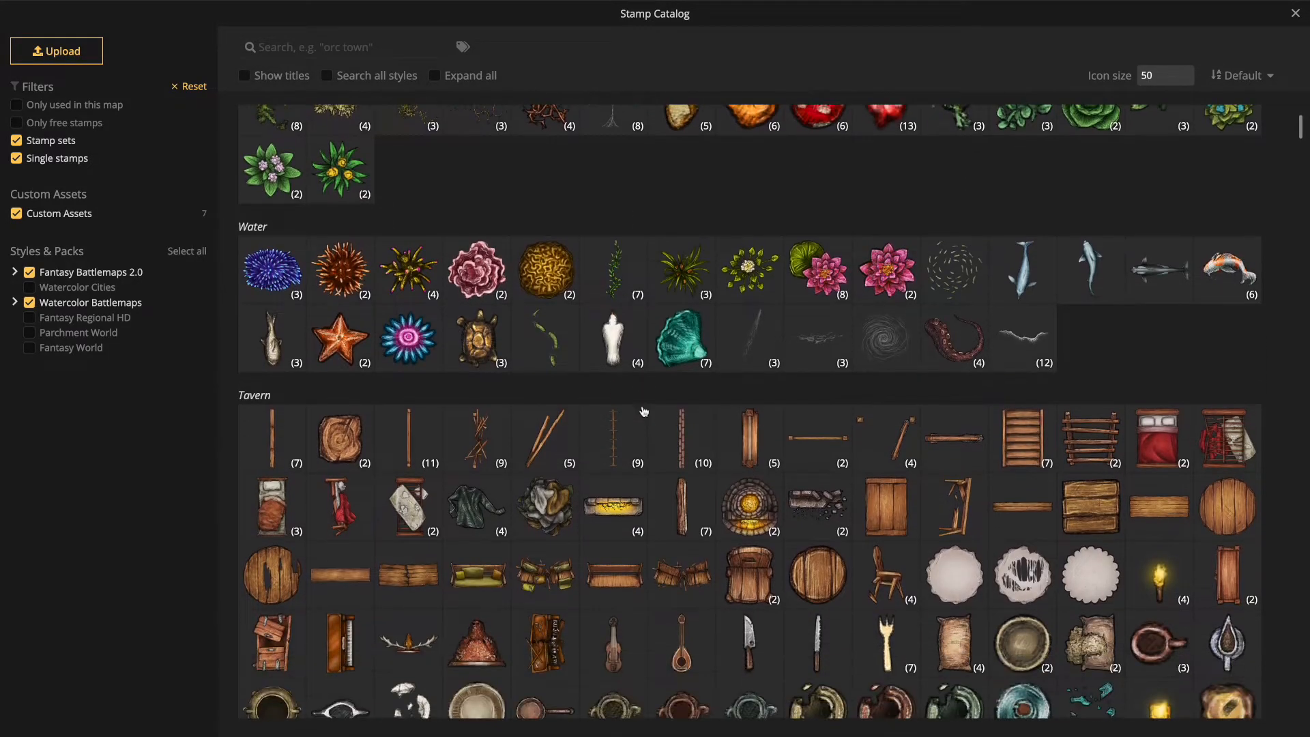
scroll(641, 411, "down", 5)
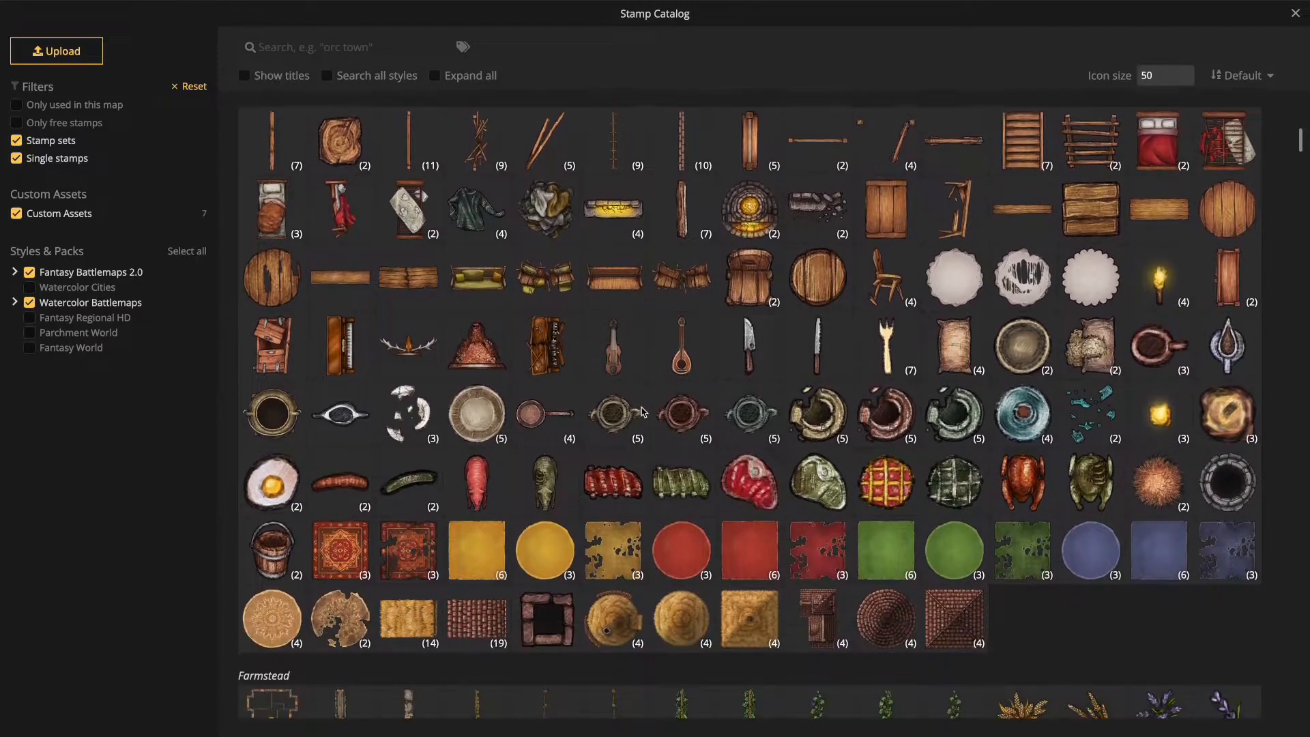
scroll(642, 411, "down", 1)
scroll(645, 410, "down", 3)
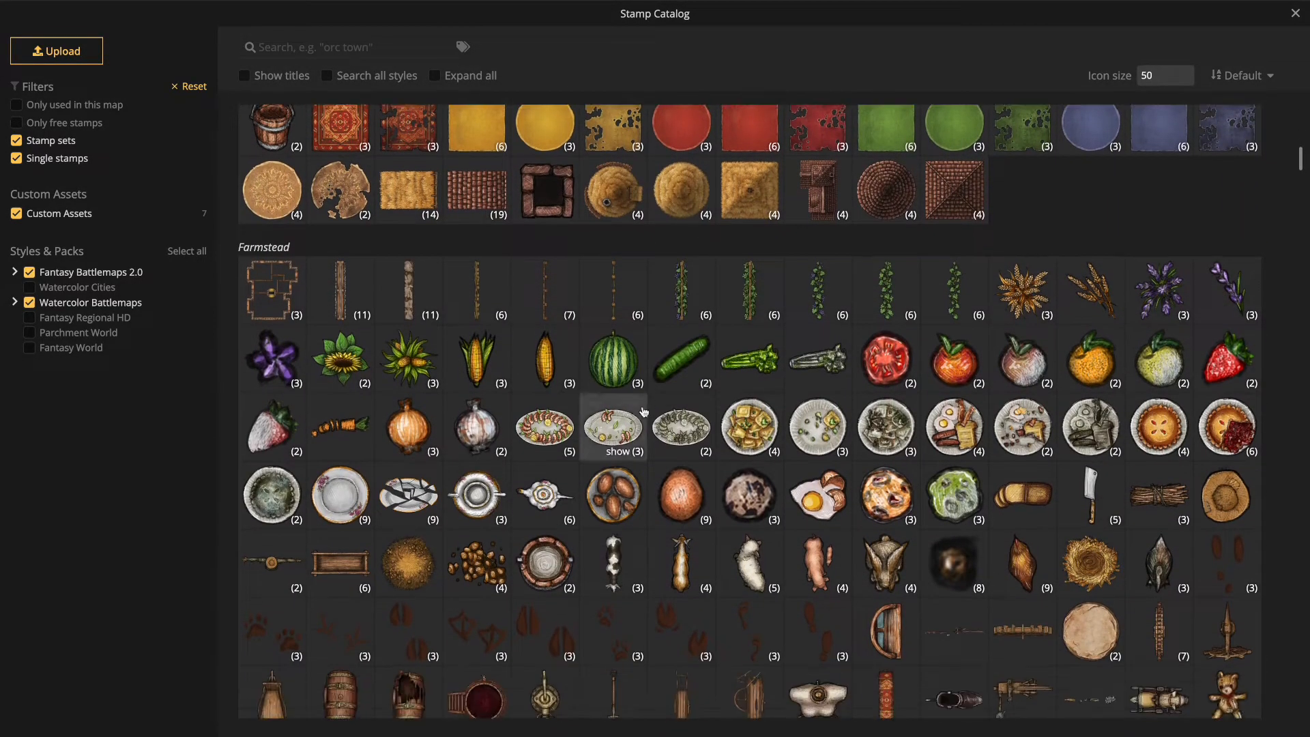
scroll(645, 409, "down", 2)
scroll(644, 411, "down", 6)
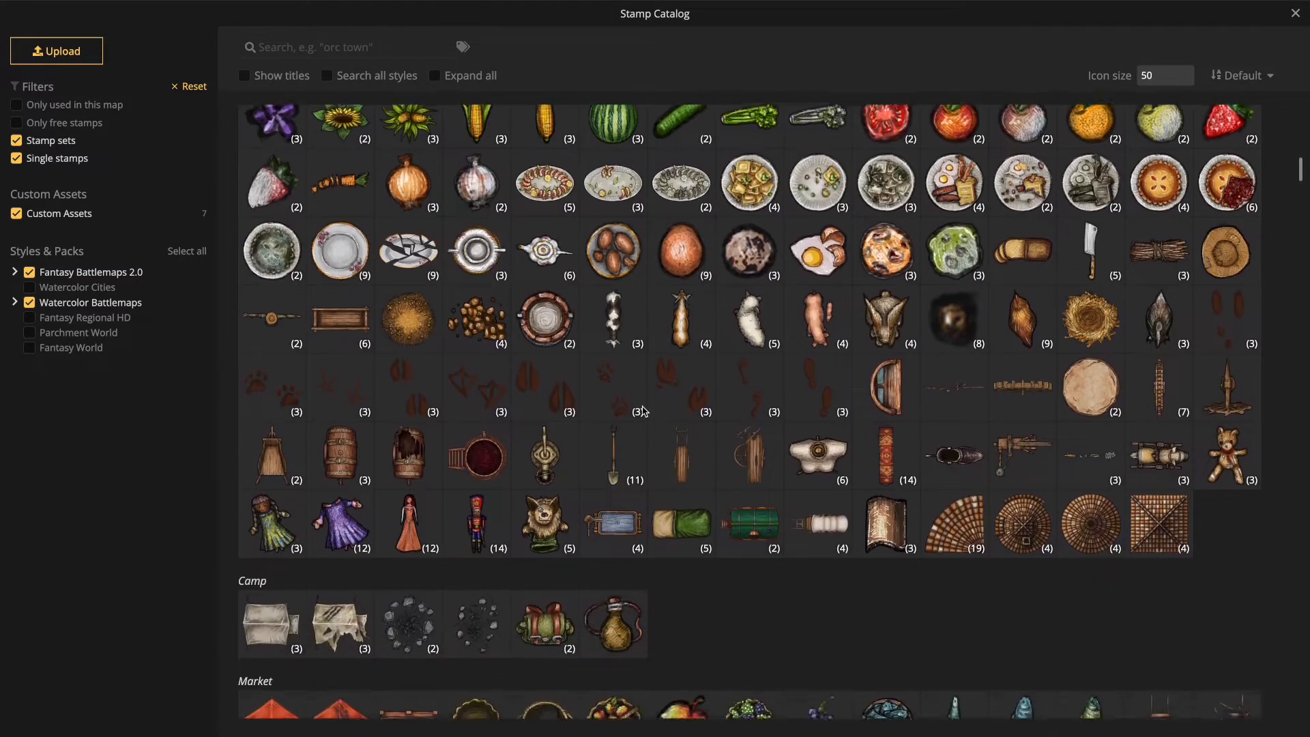
scroll(645, 410, "down", 2)
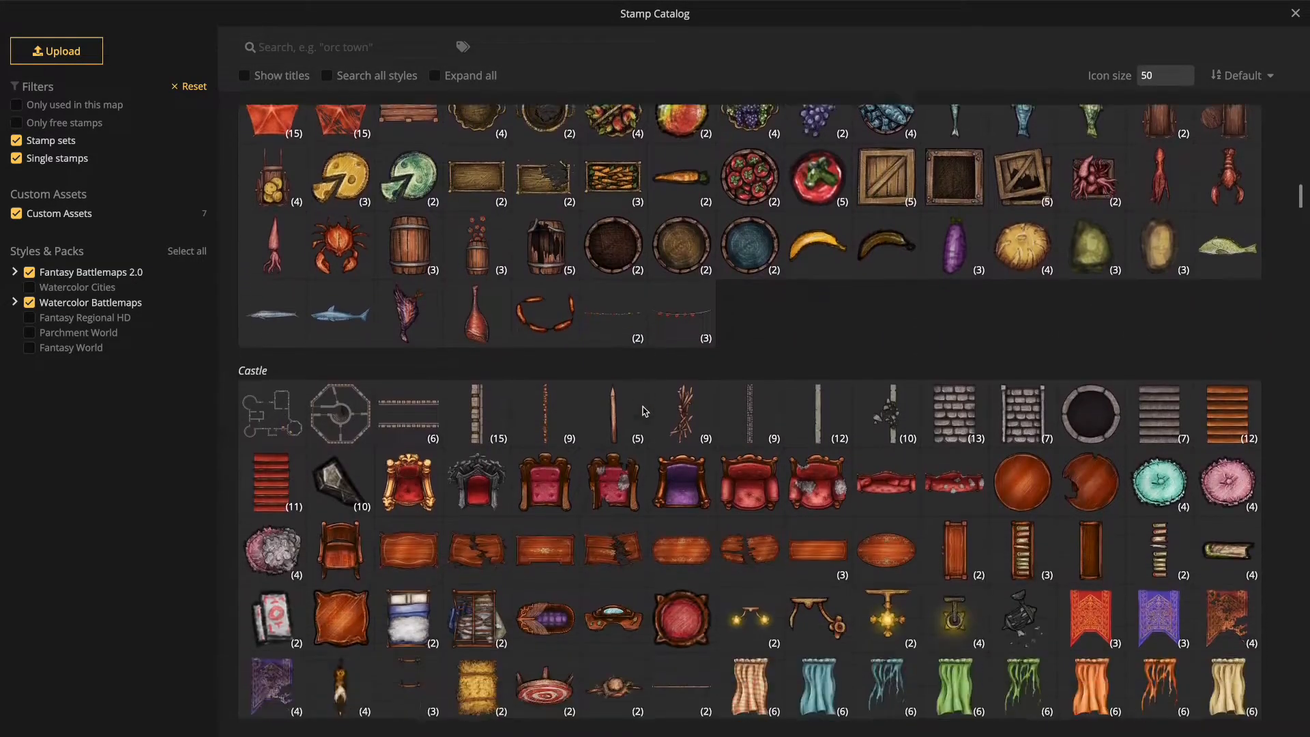
scroll(646, 414, "down", 1)
scroll(645, 414, "up", 2)
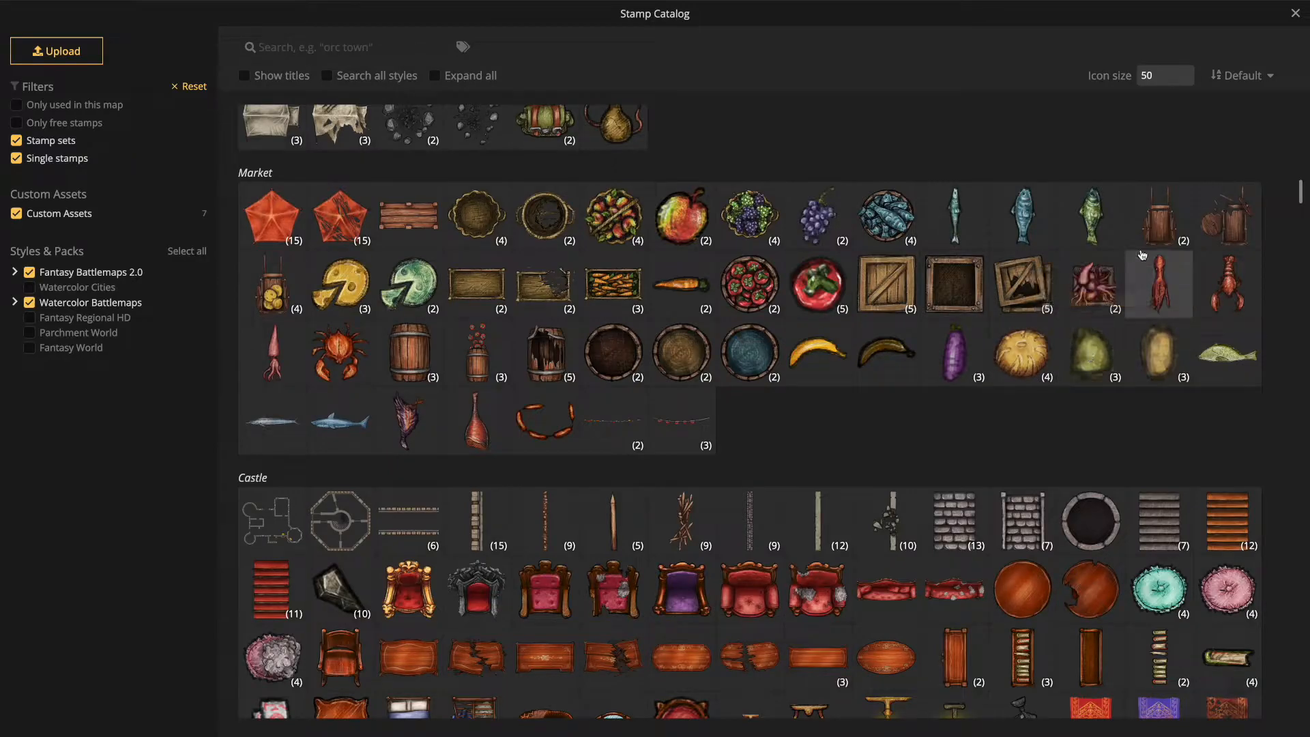
Place an Empty Wheel Cart at the clearing's upper-left edge, size 169 and rotation 21, and the second cart variant in the lower-right part
left_click(1160, 215)
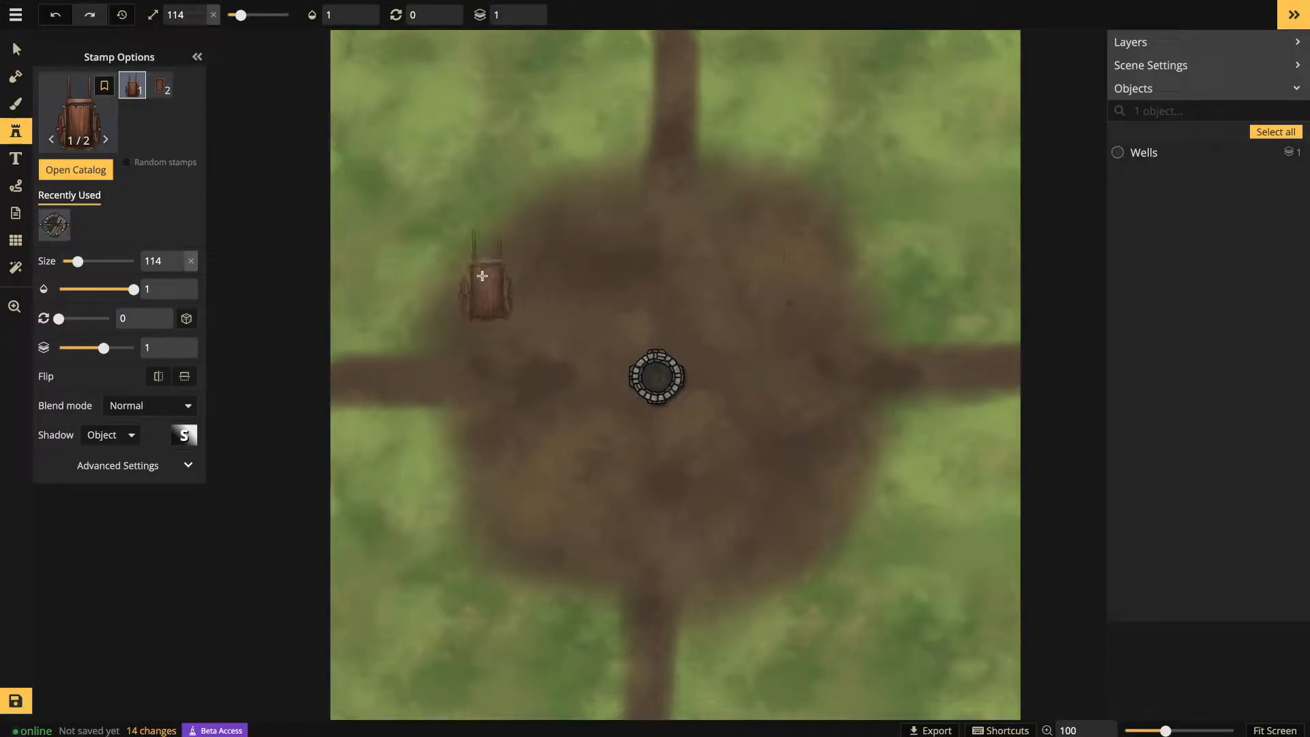
left_click(484, 276)
left_click_drag(519, 228, 543, 182)
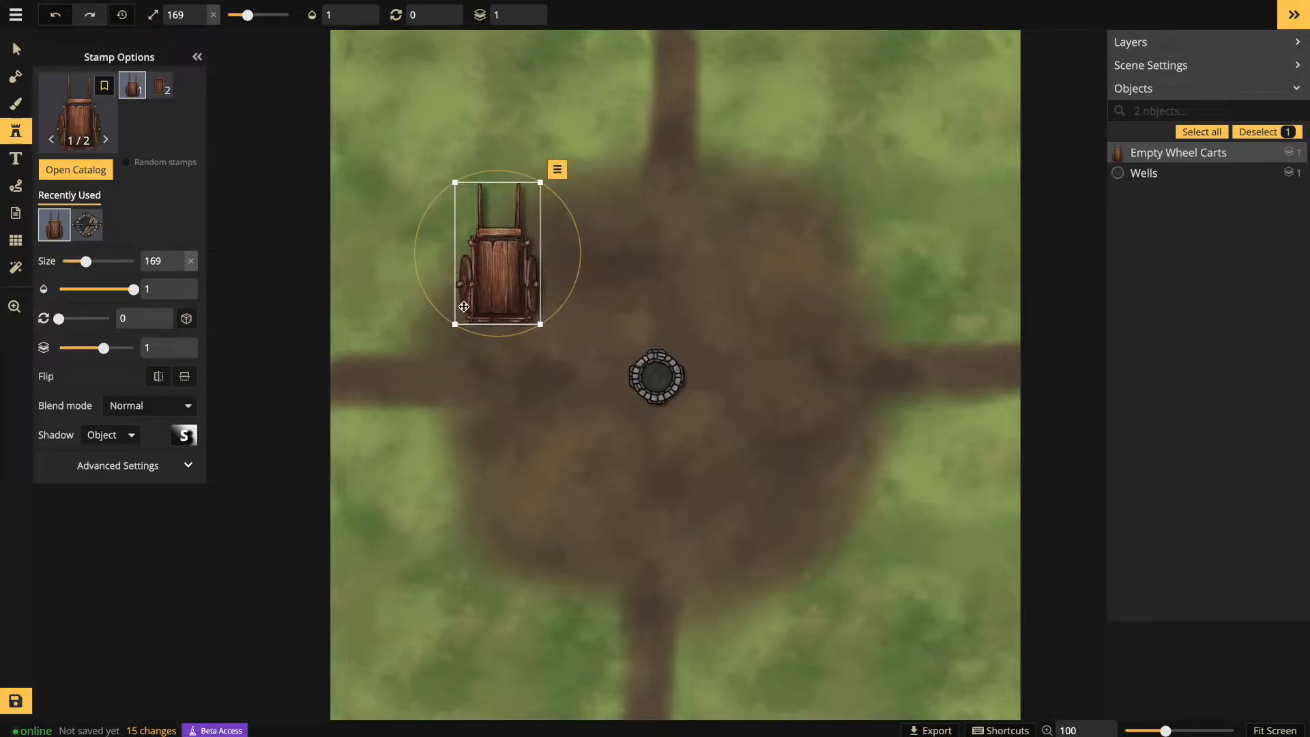
left_click_drag(476, 284, 465, 271)
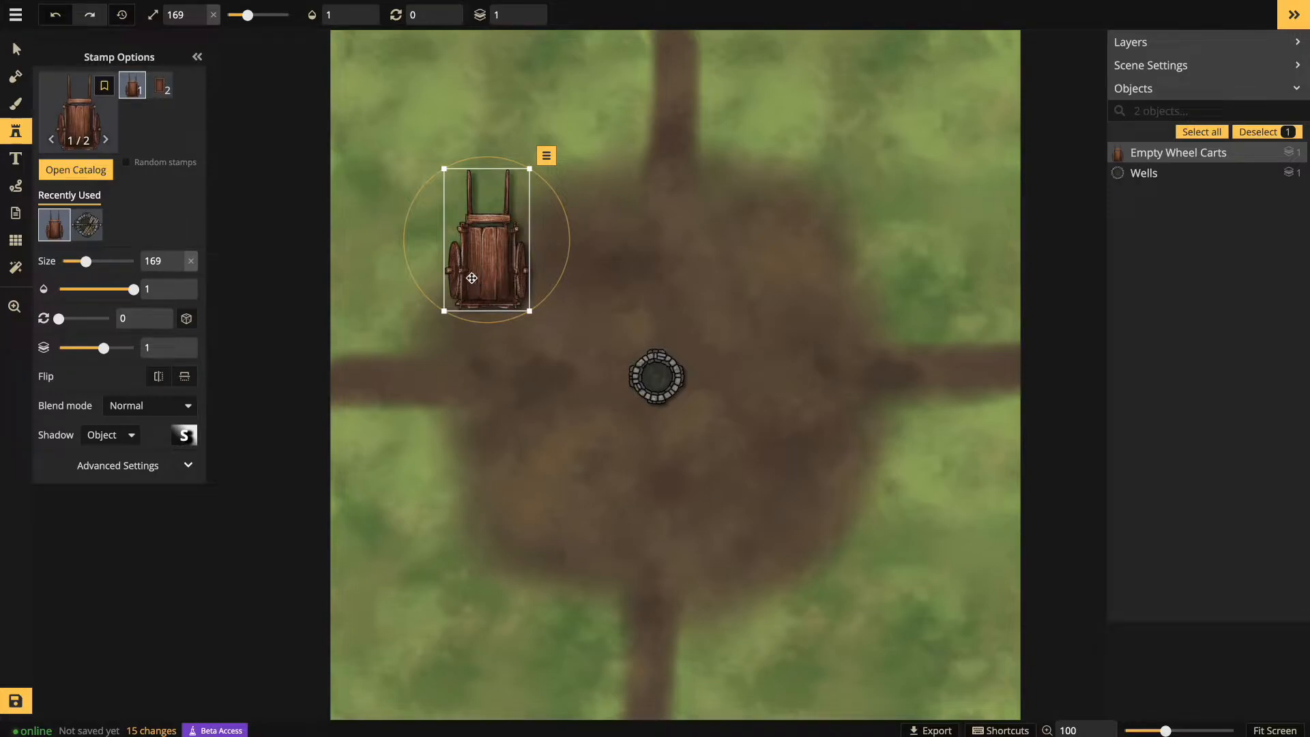
left_click_drag(502, 161, 536, 167)
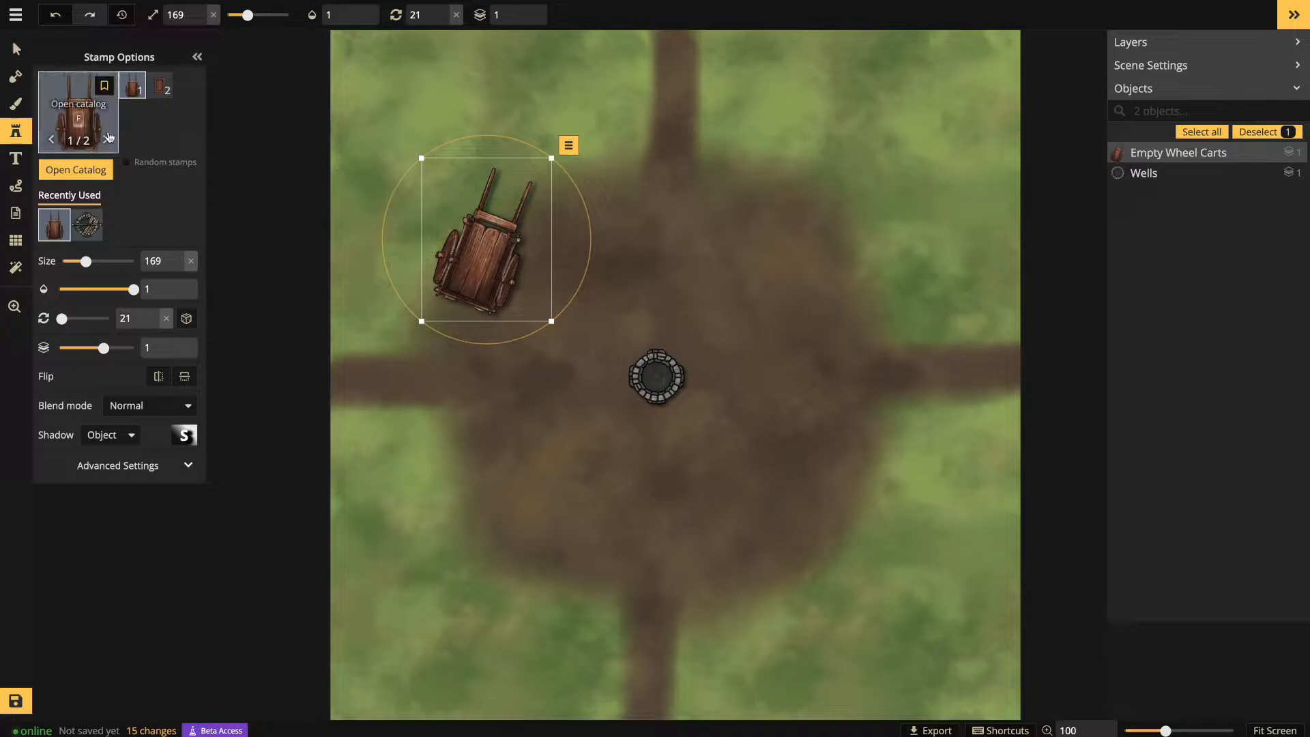
left_click(159, 85)
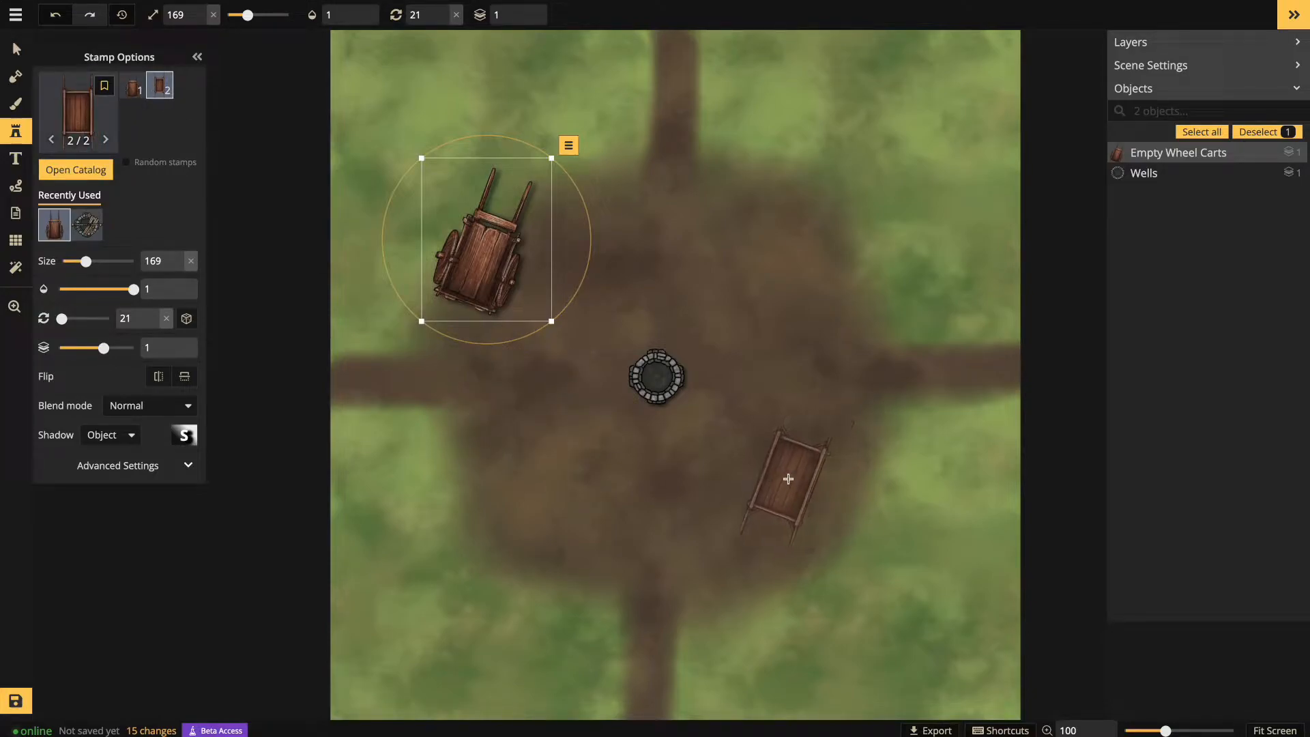
left_click(789, 478)
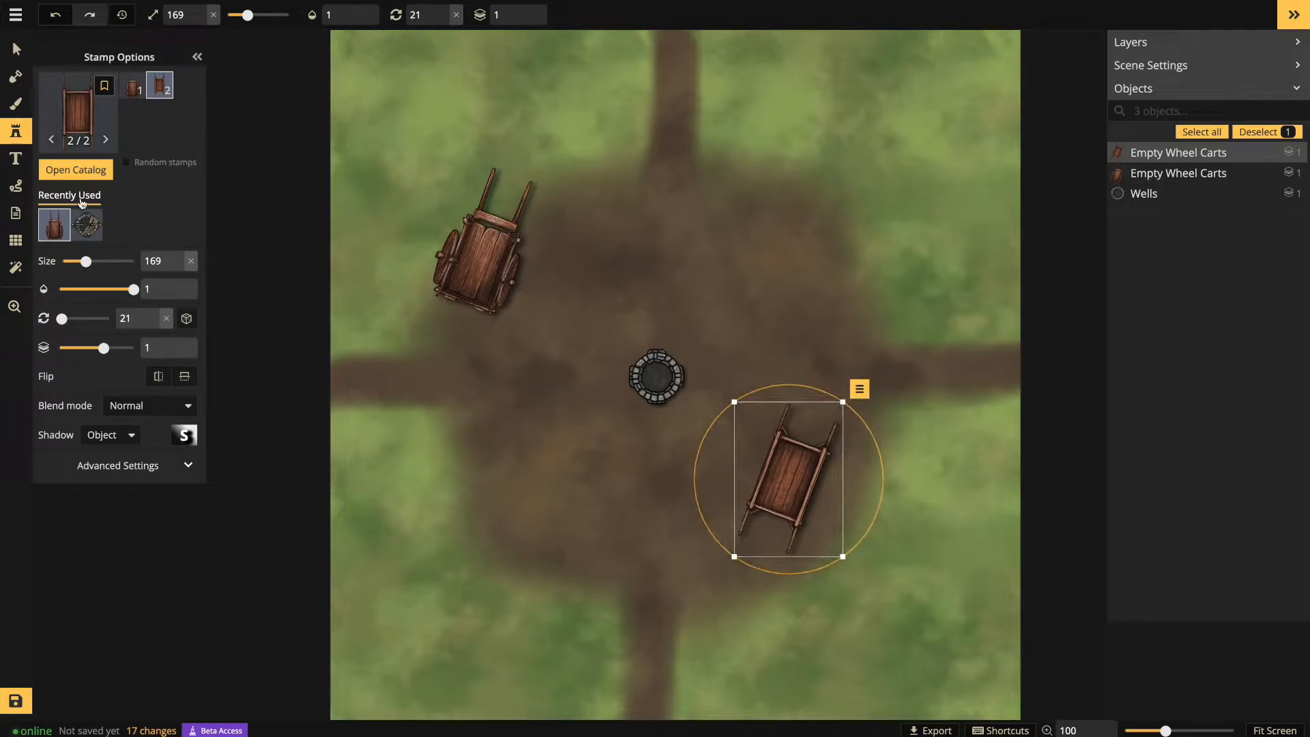
Show a square map grid with 20 columns and 20 rows, on layer -5 with opacity 0.19
left_click(16, 240)
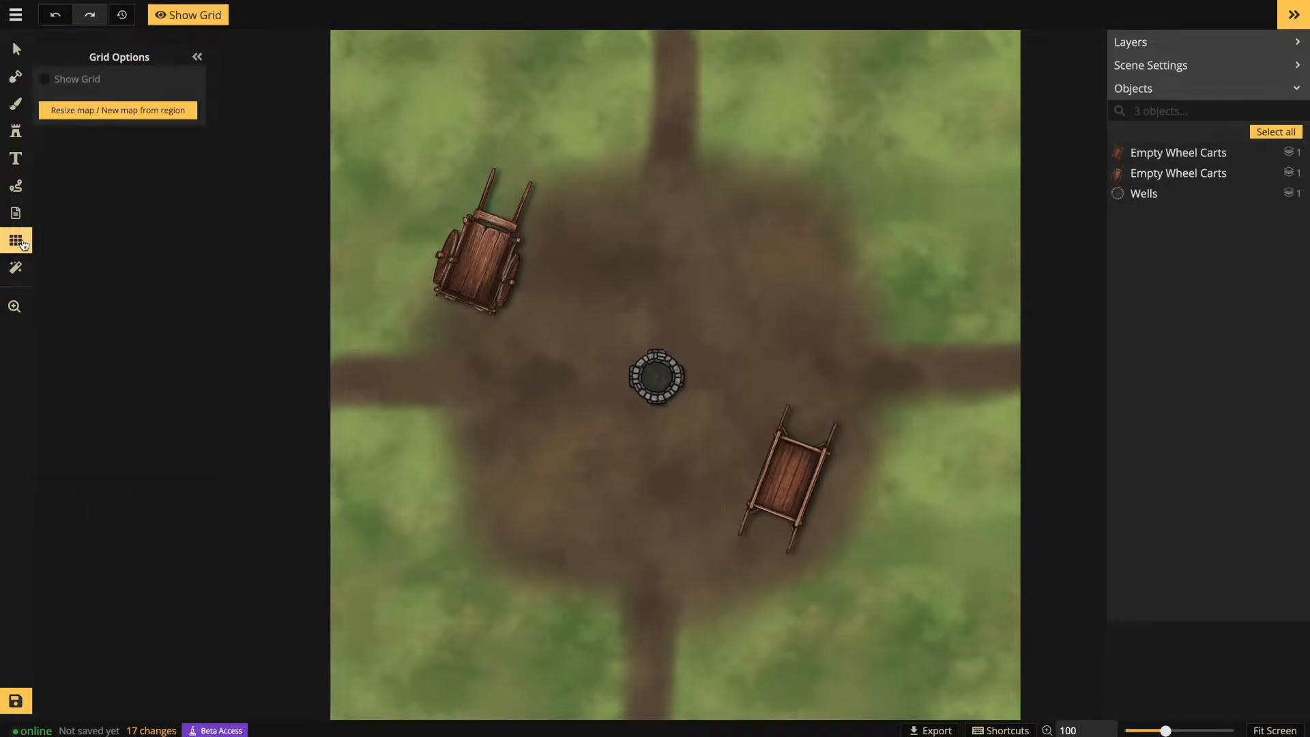
left_click(45, 80)
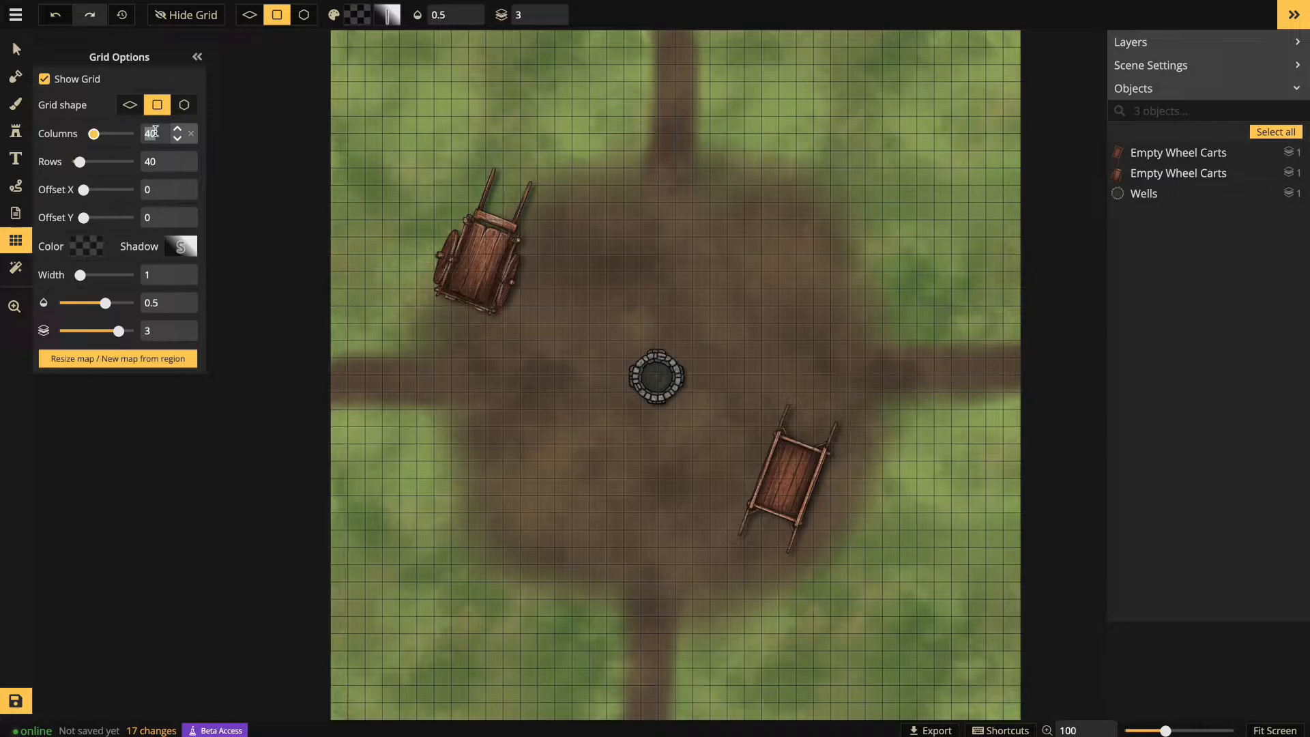
type("20")
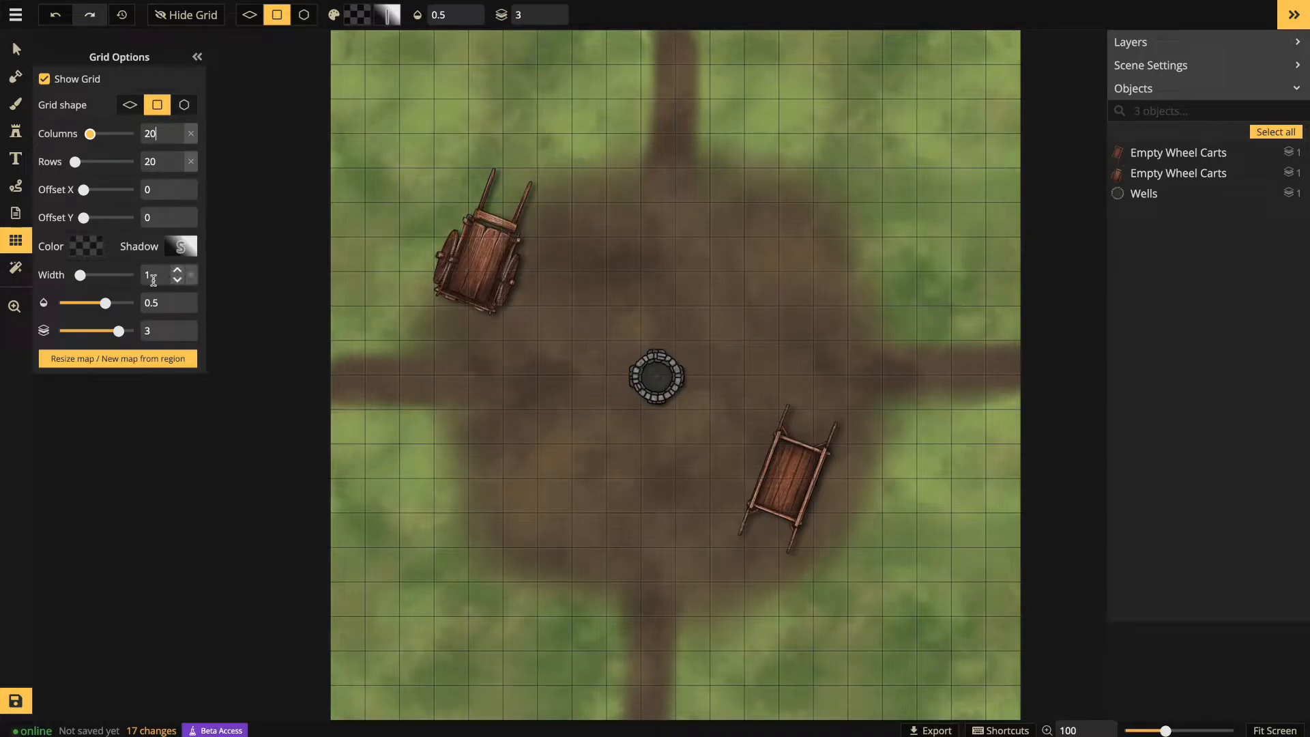
left_click(177, 337)
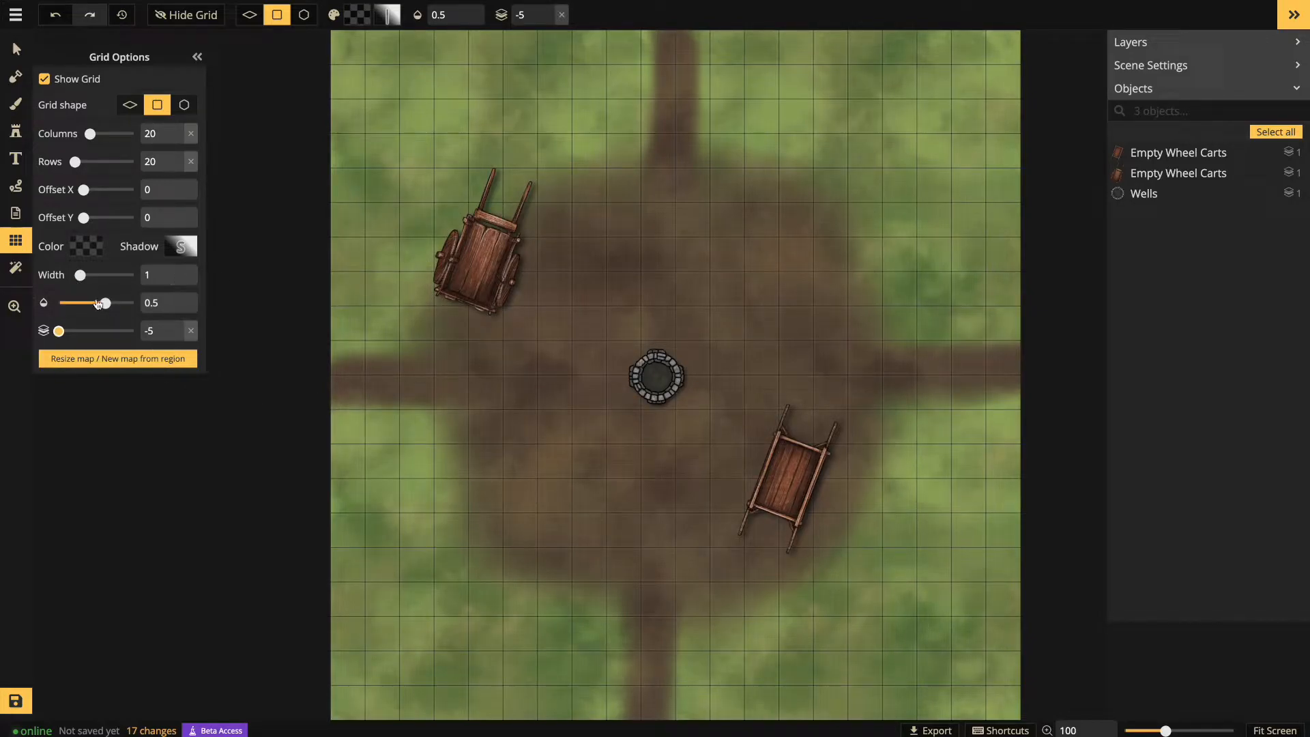
left_click_drag(106, 302, 85, 304)
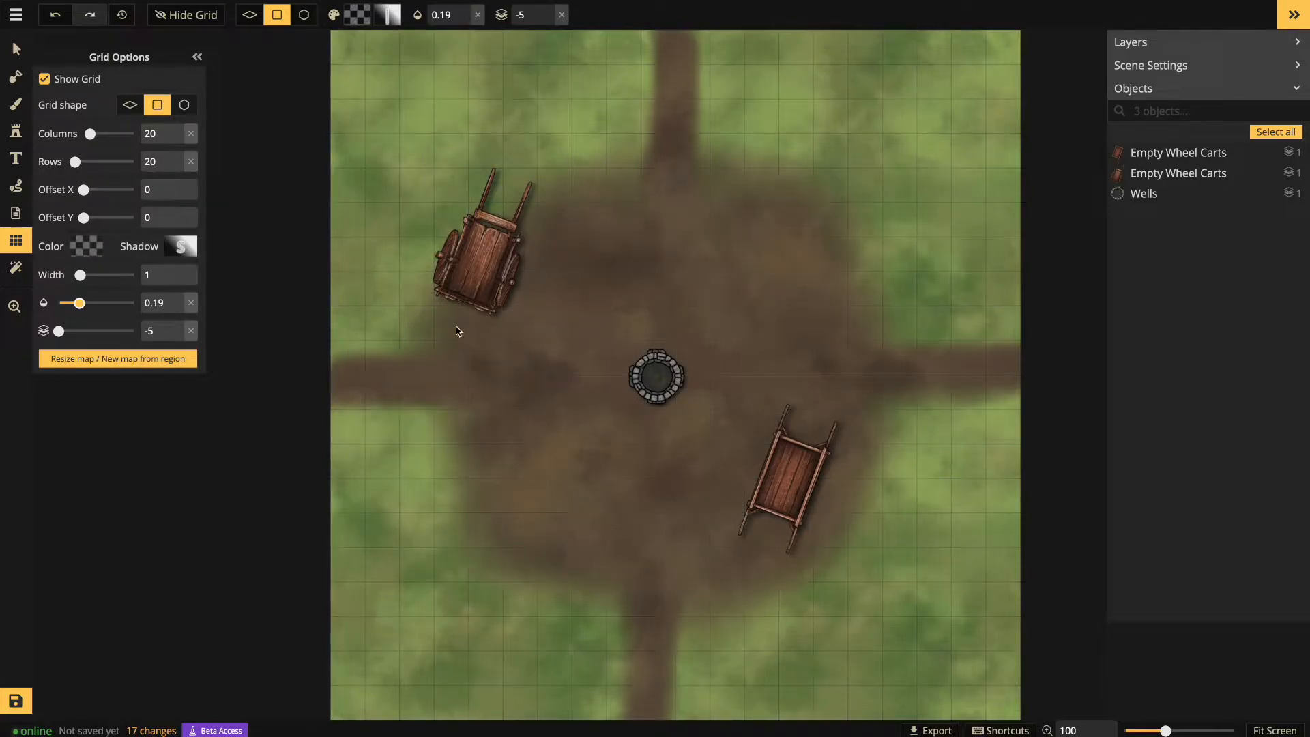
left_click(18, 52)
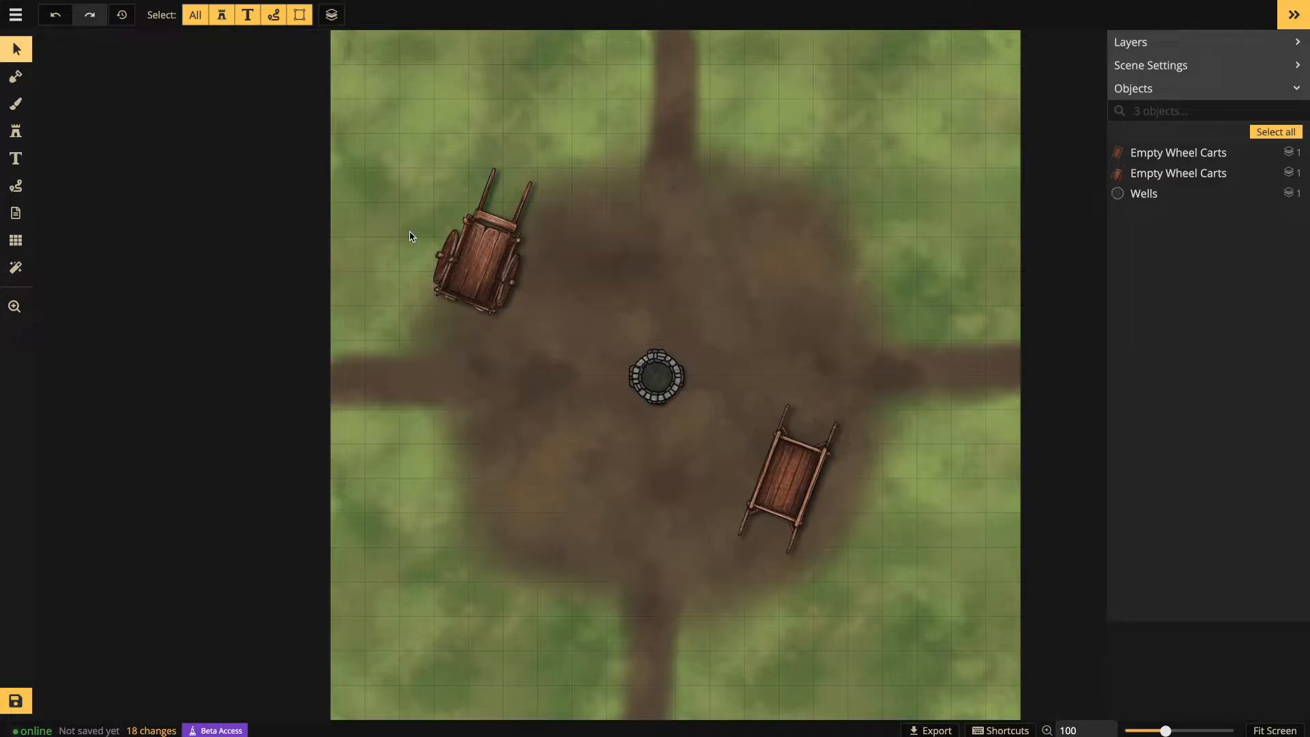
Place two Barrels stamps at size 65 side by side just below the upper-left cart
scroll(409, 236, "up", 1)
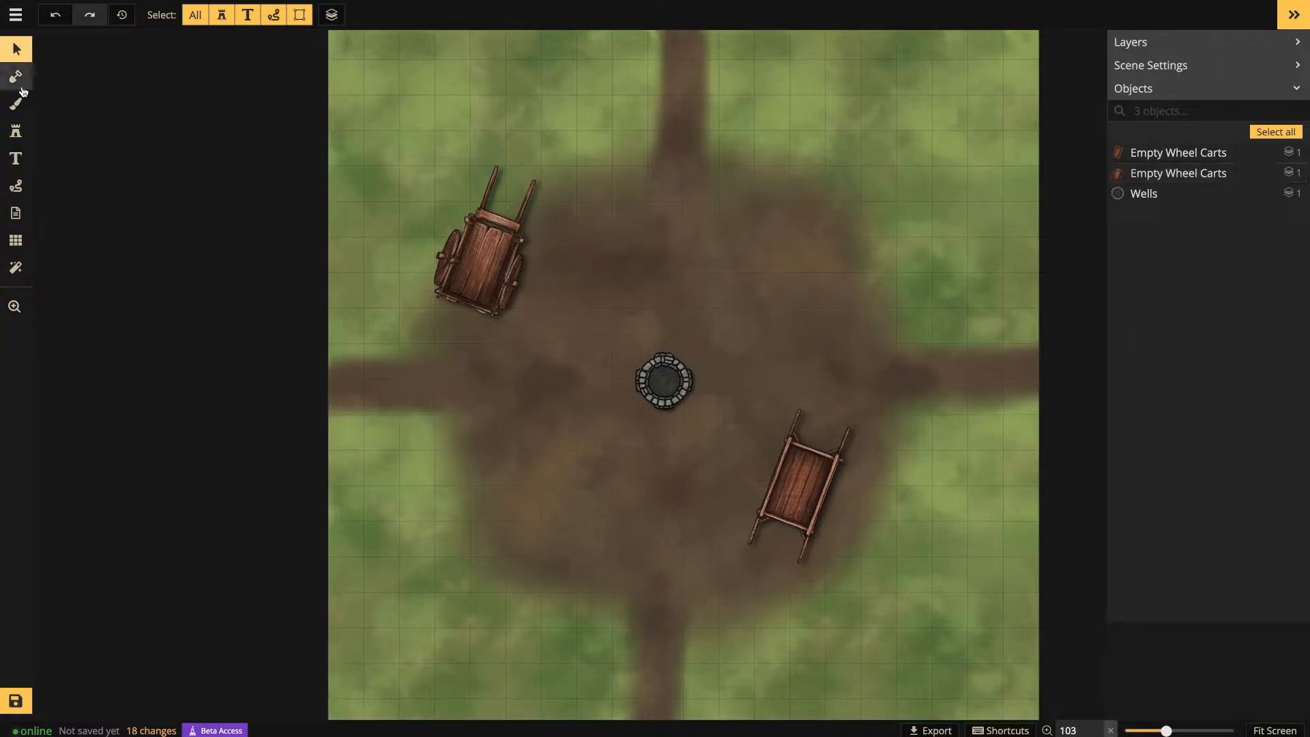
left_click(15, 131)
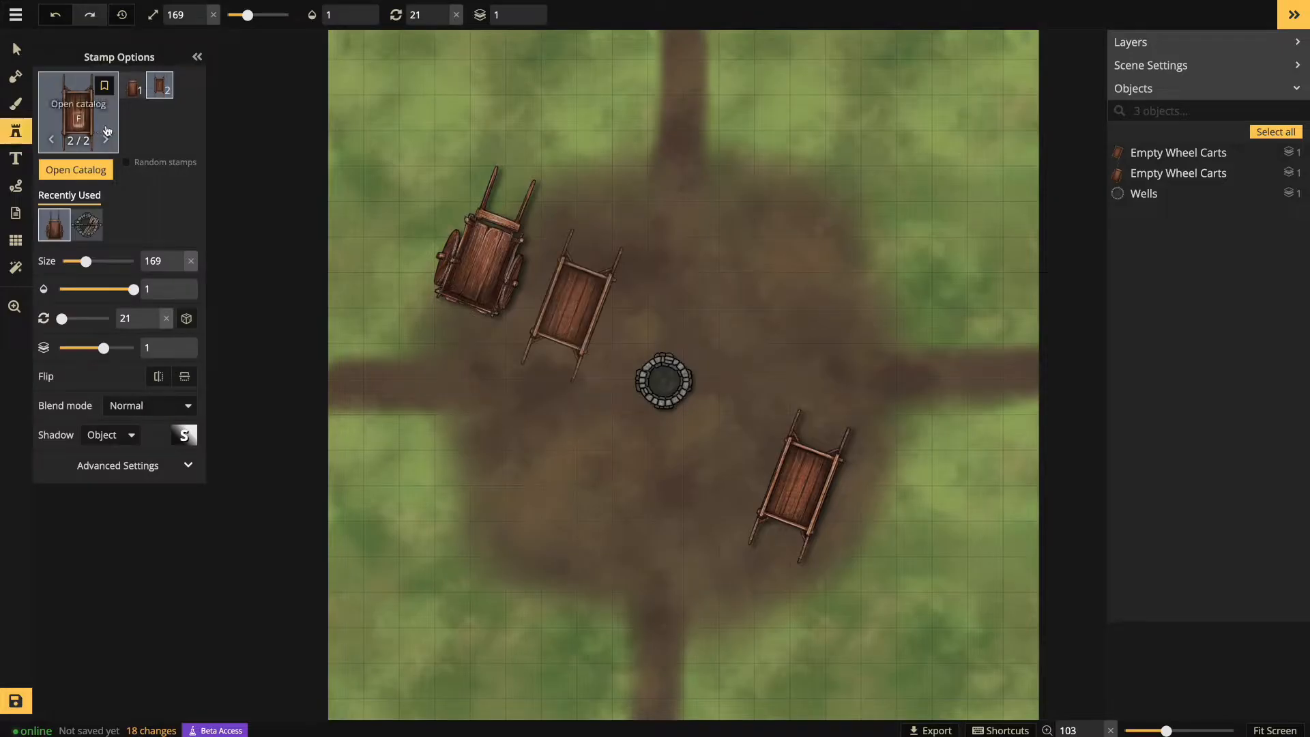
left_click(106, 131)
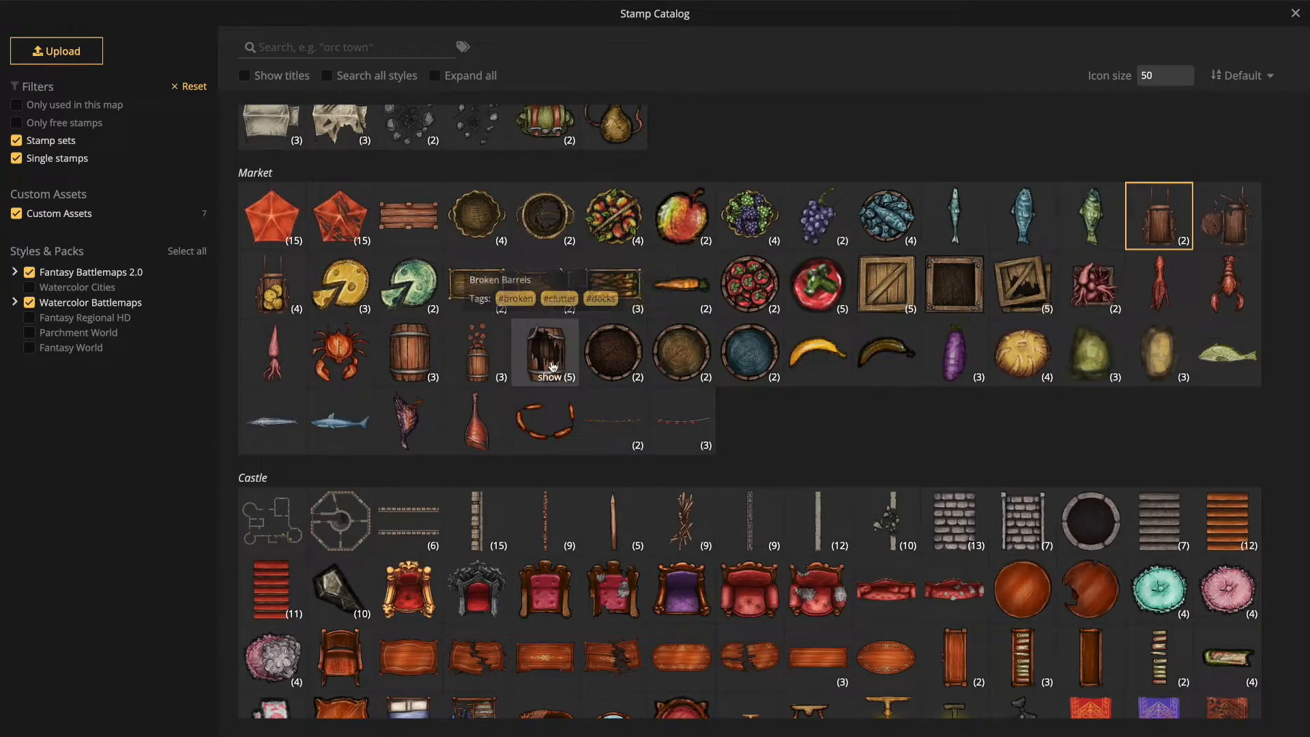
left_click(412, 353)
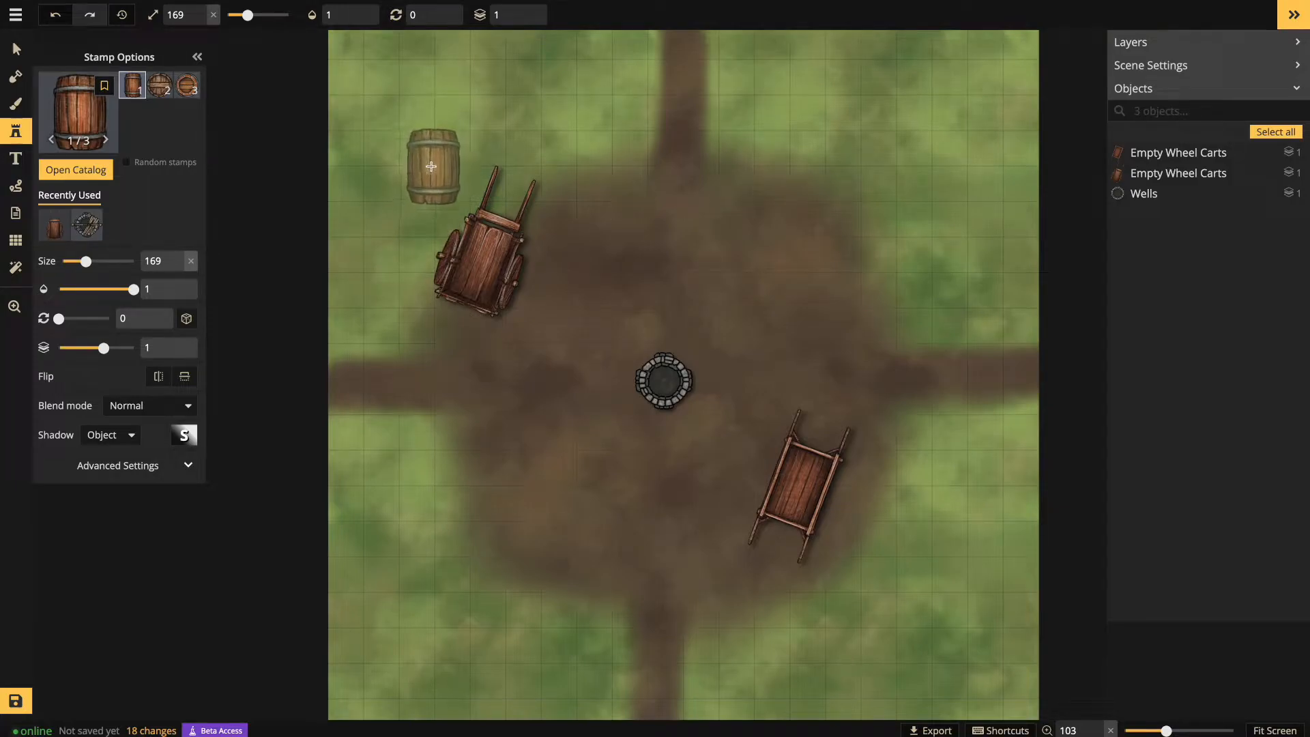
left_click_drag(86, 262, 70, 263)
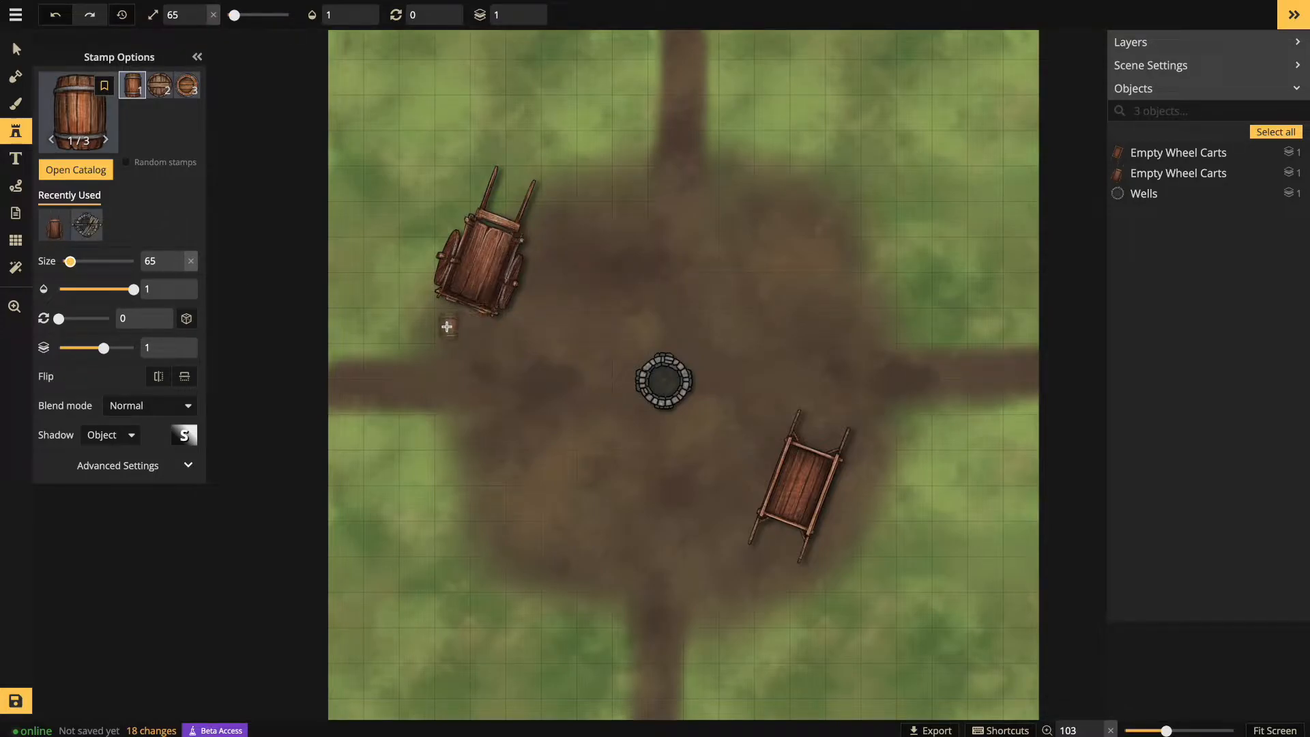
left_click(444, 326)
left_click(466, 328)
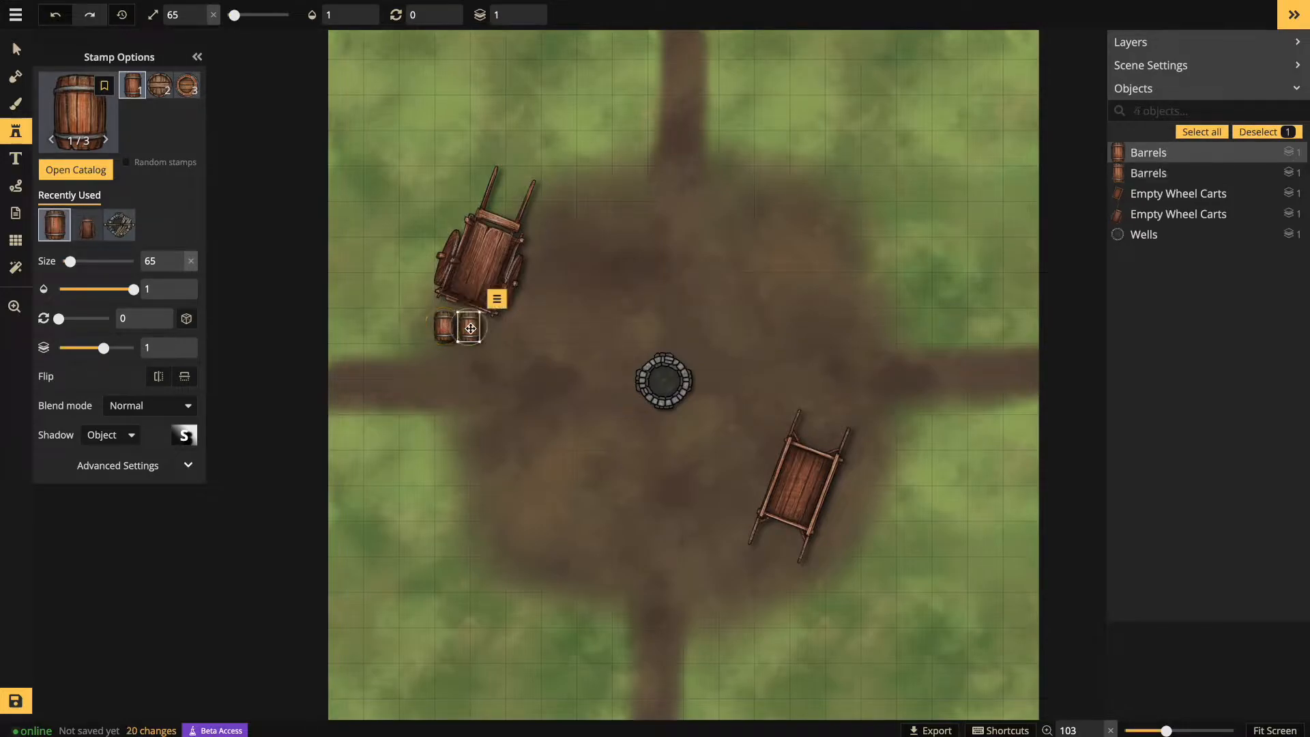
left_click(464, 328)
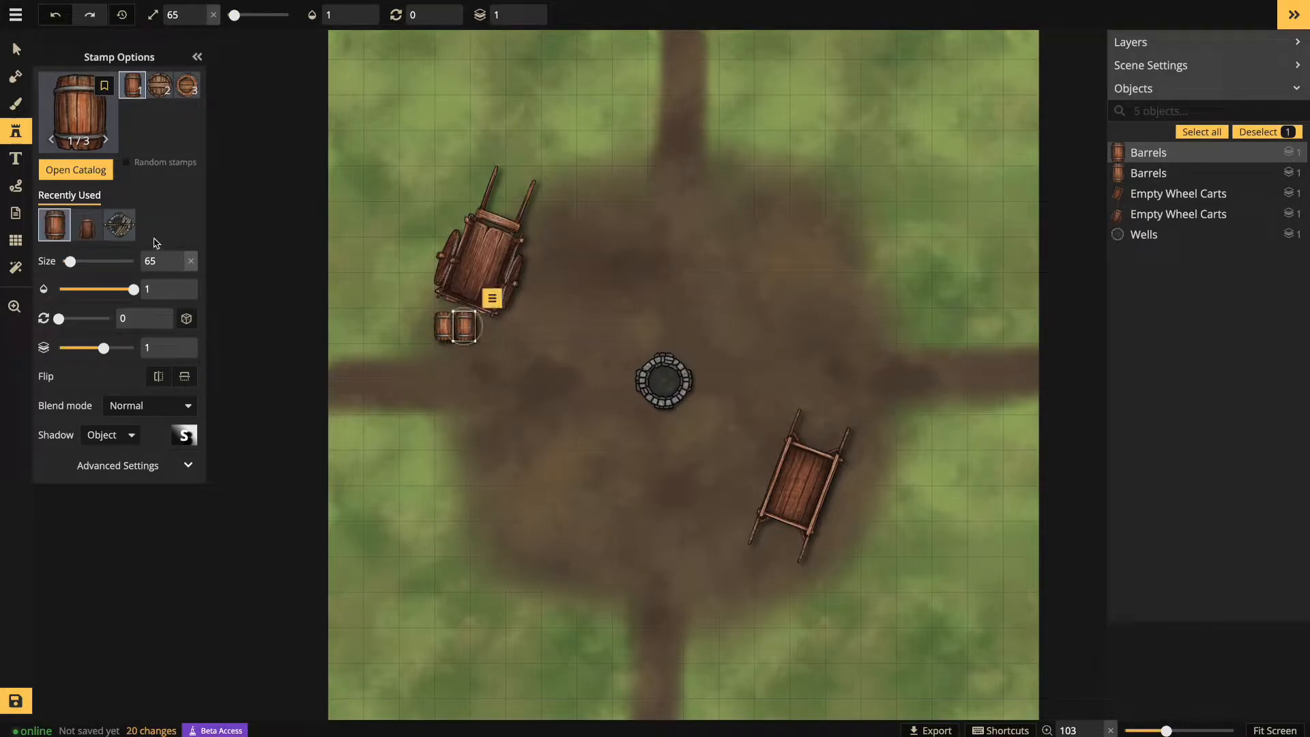
Place four Barrels filled with Food stamps, the tomato variant, on the bed of the upper-left cart
left_click(100, 134)
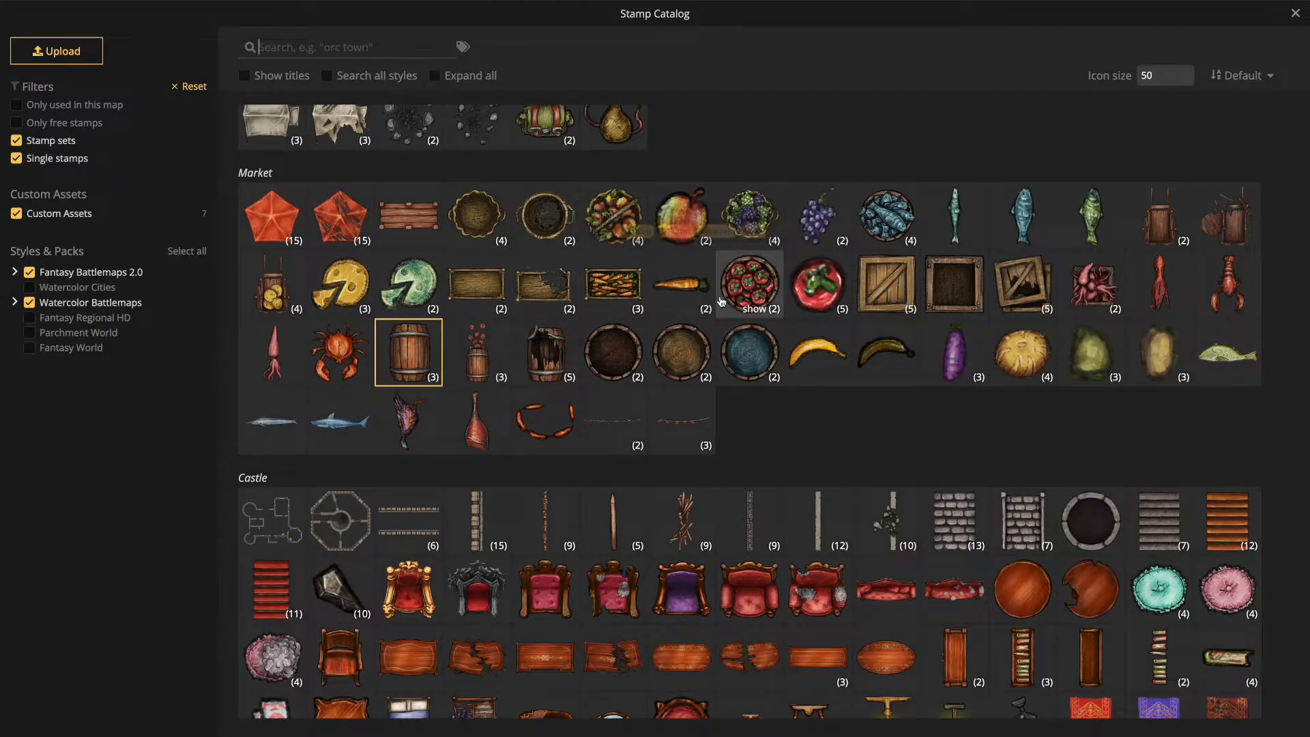
left_click(739, 290)
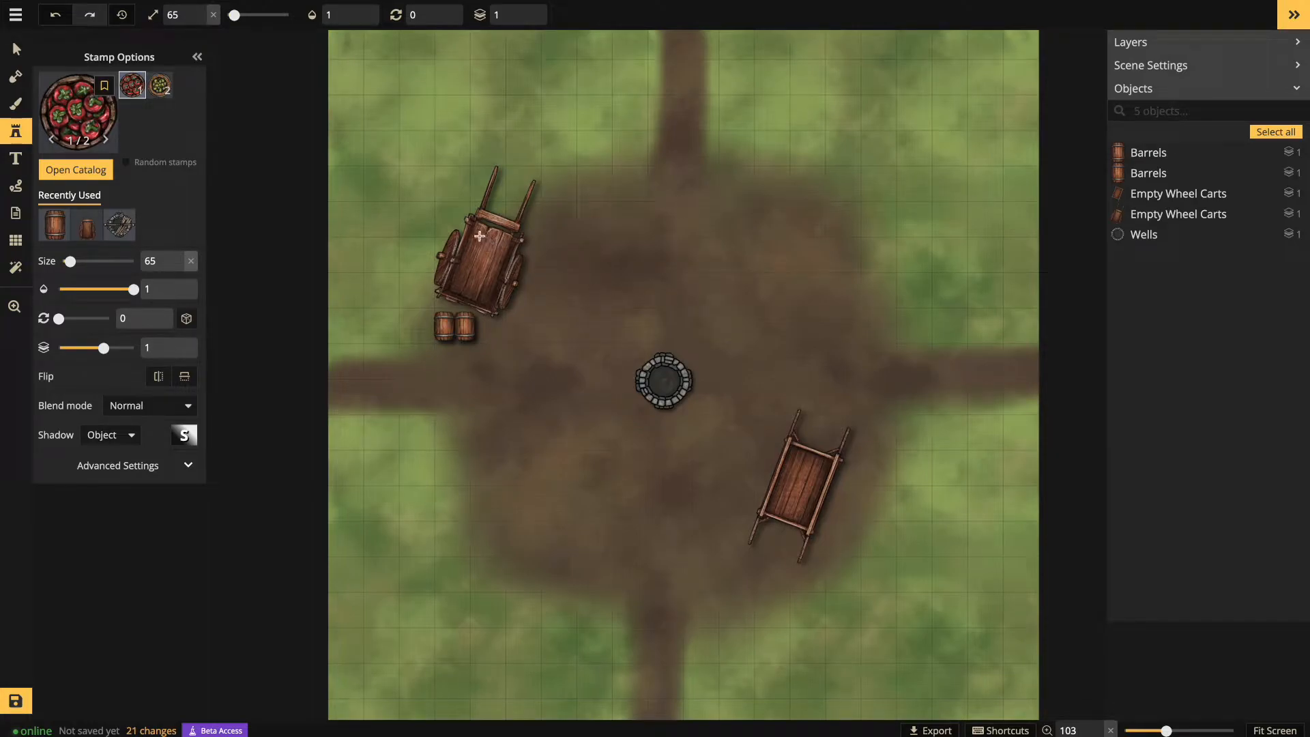
left_click(479, 236)
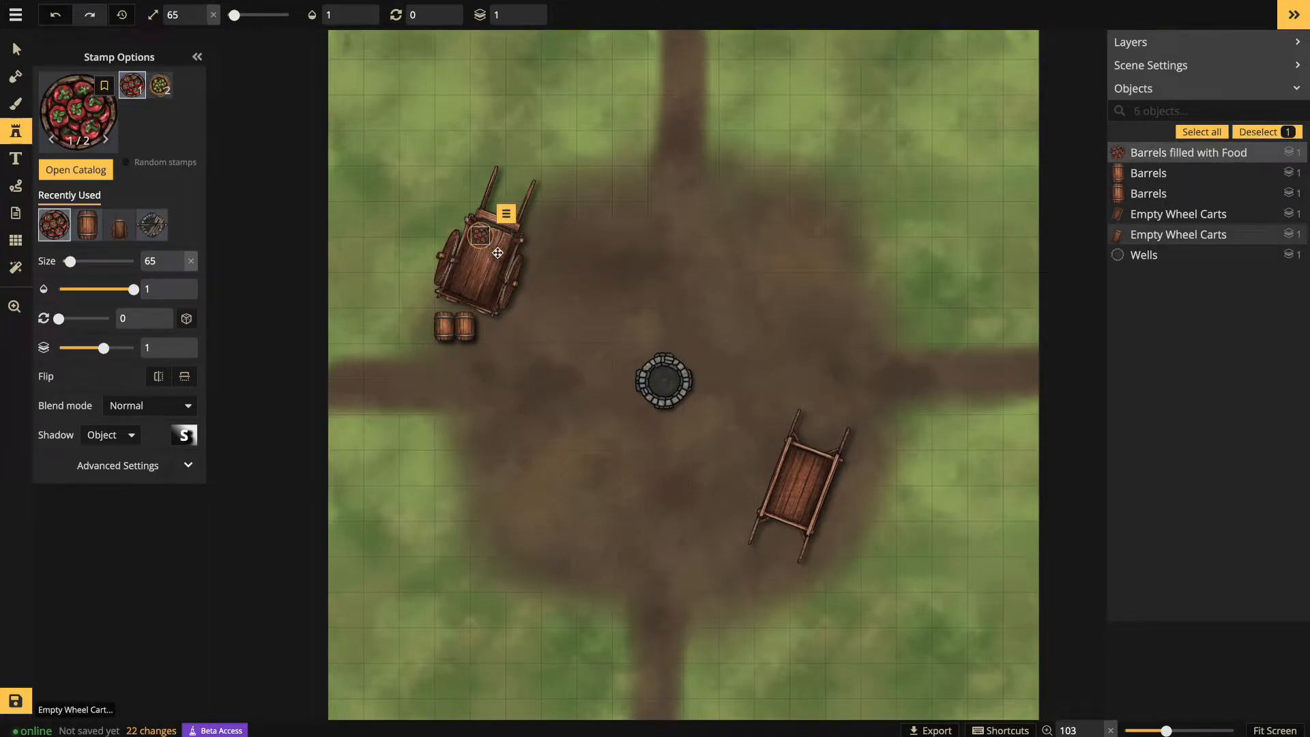
left_click(498, 253)
left_click(475, 252)
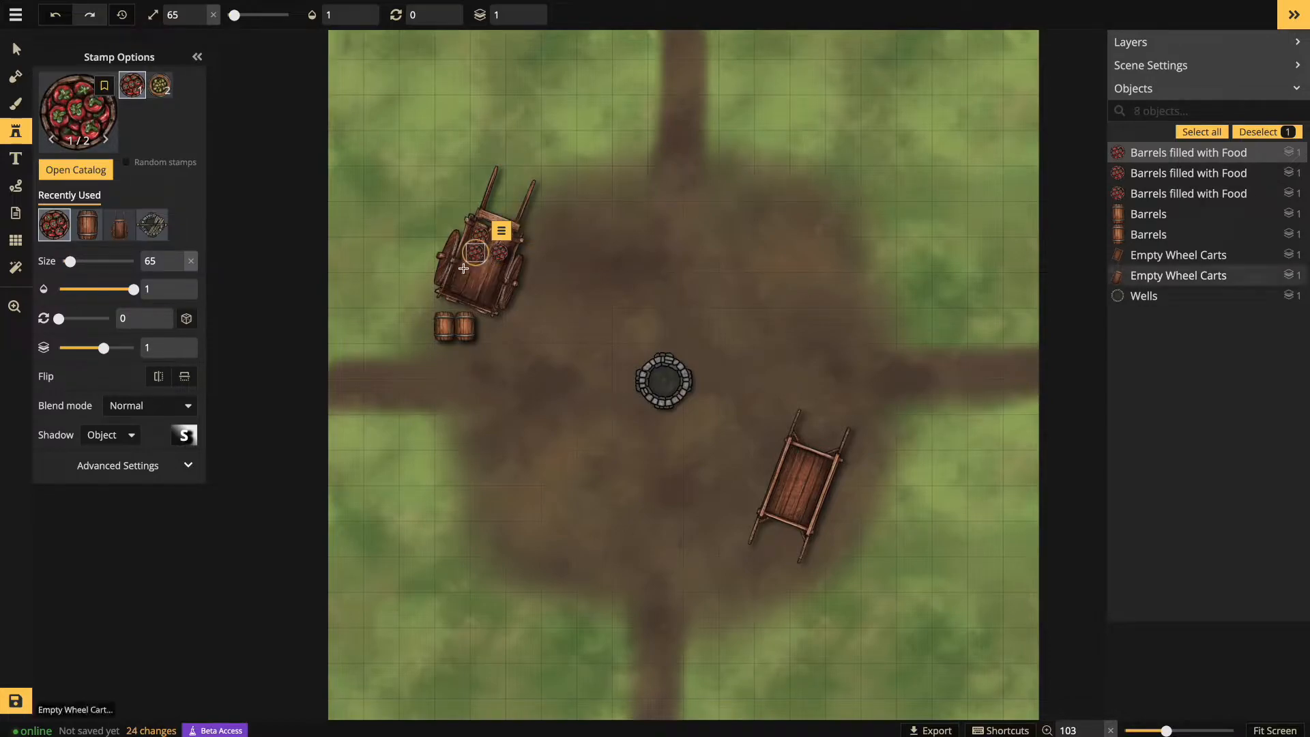
left_click(464, 270)
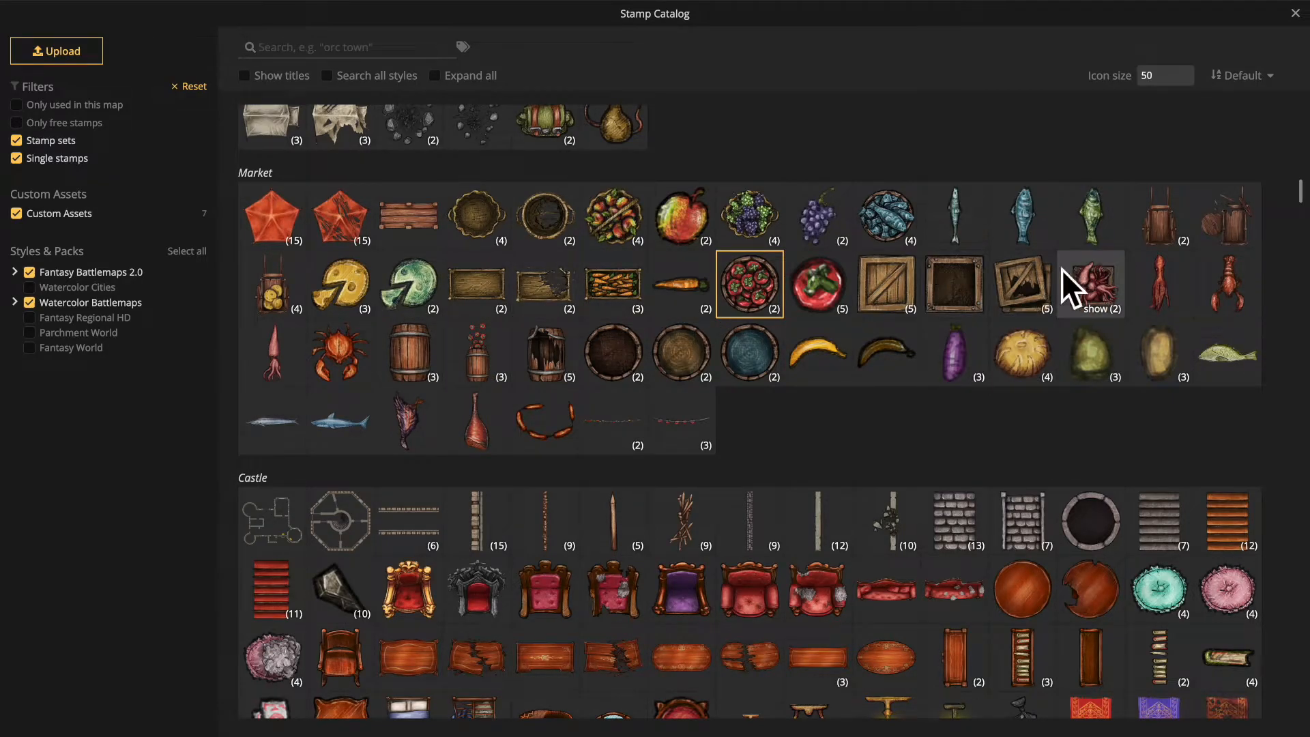
Look through the stamp catalog sections from Castle down to Orc, including Wizard, Ruins, Dwarven, Dungeons and Desert, for further objects
scroll(980, 281, "down", 2)
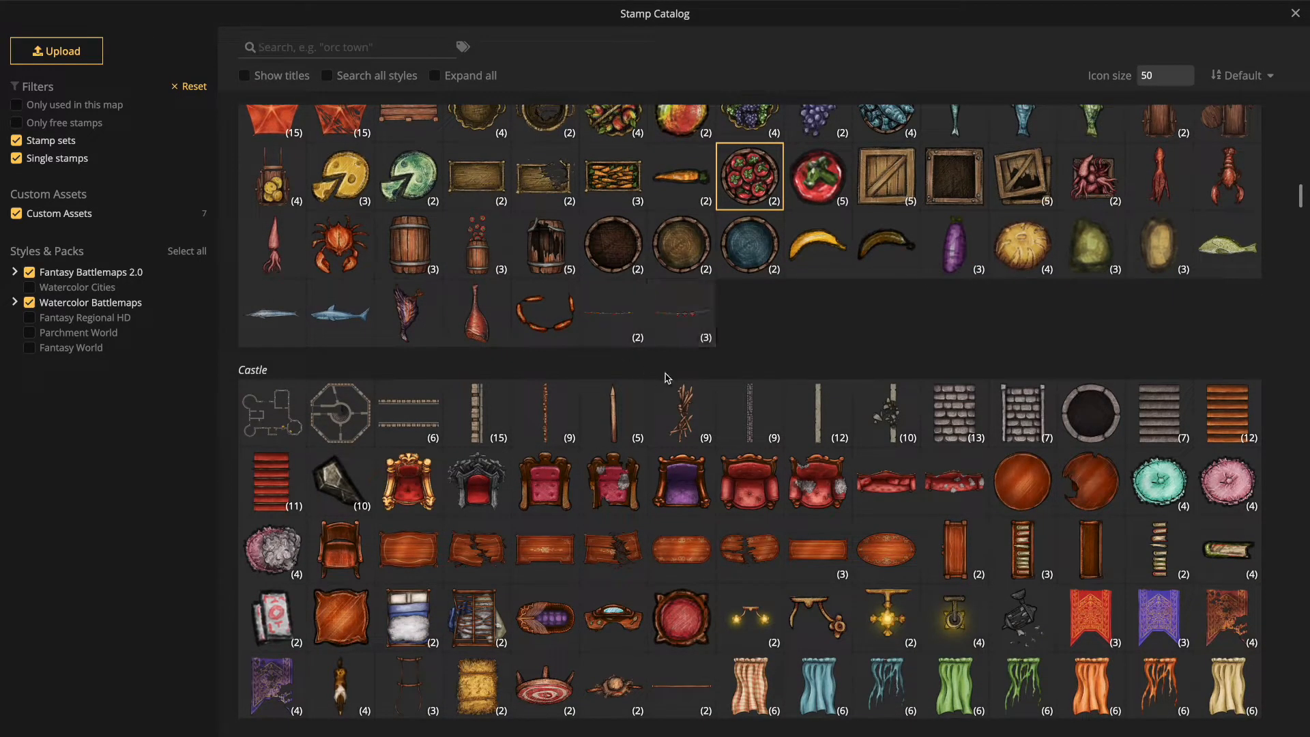
scroll(667, 377, "down", 15)
scroll(668, 374, "down", 10)
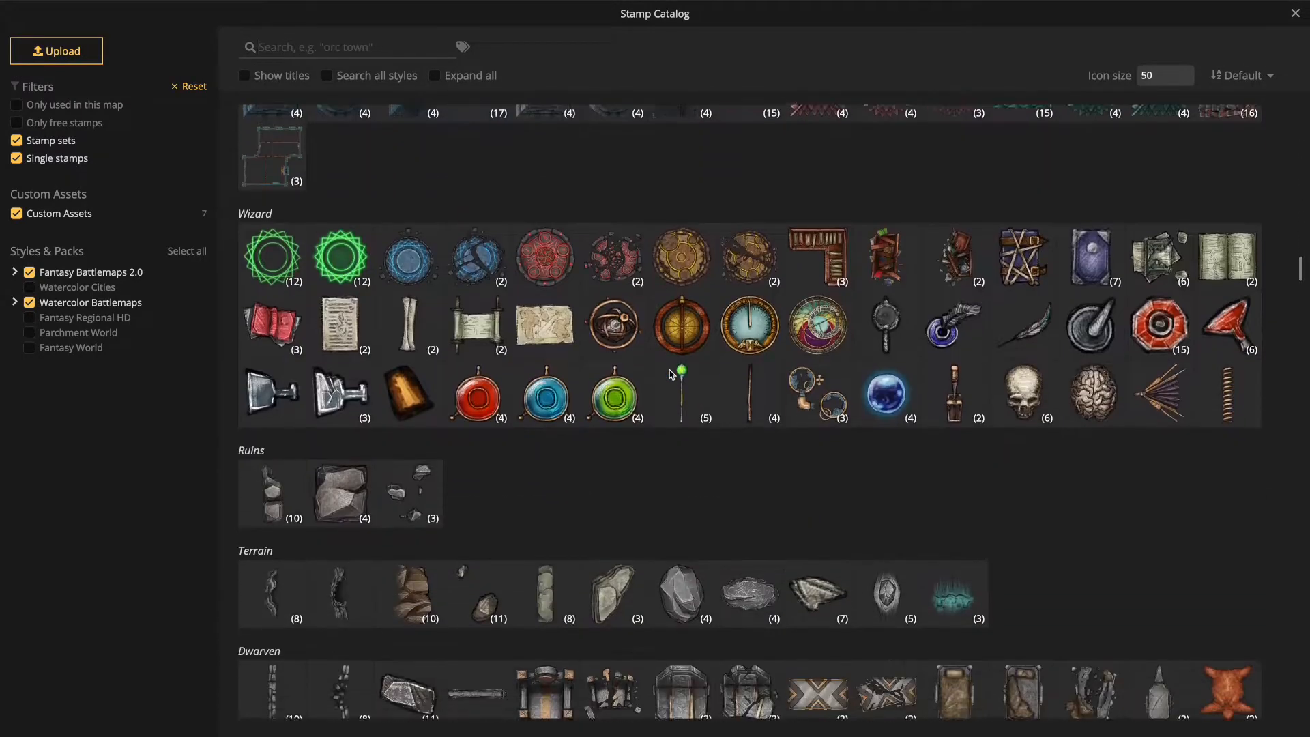
scroll(669, 374, "down", 1)
scroll(668, 374, "down", 4)
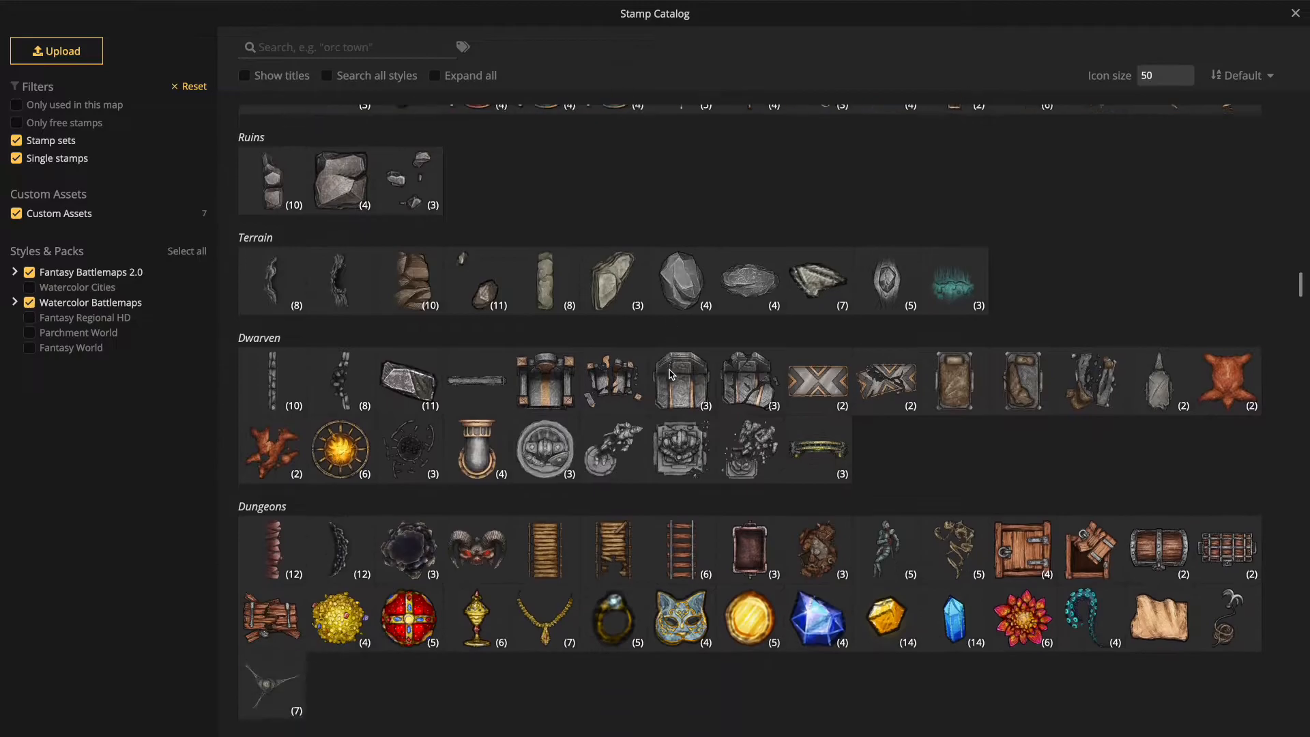
scroll(668, 374, "down", 9)
scroll(668, 373, "down", 17)
scroll(669, 374, "up", 1)
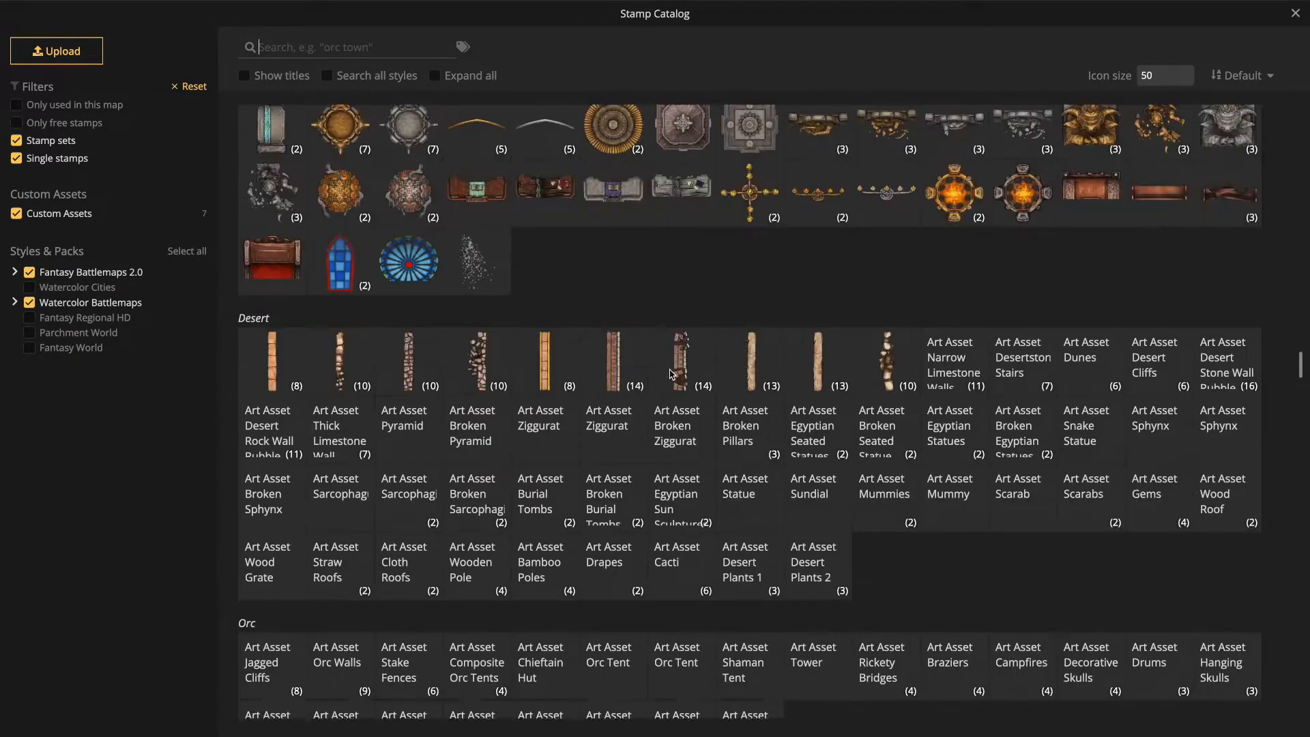
scroll(670, 374, "down", 2)
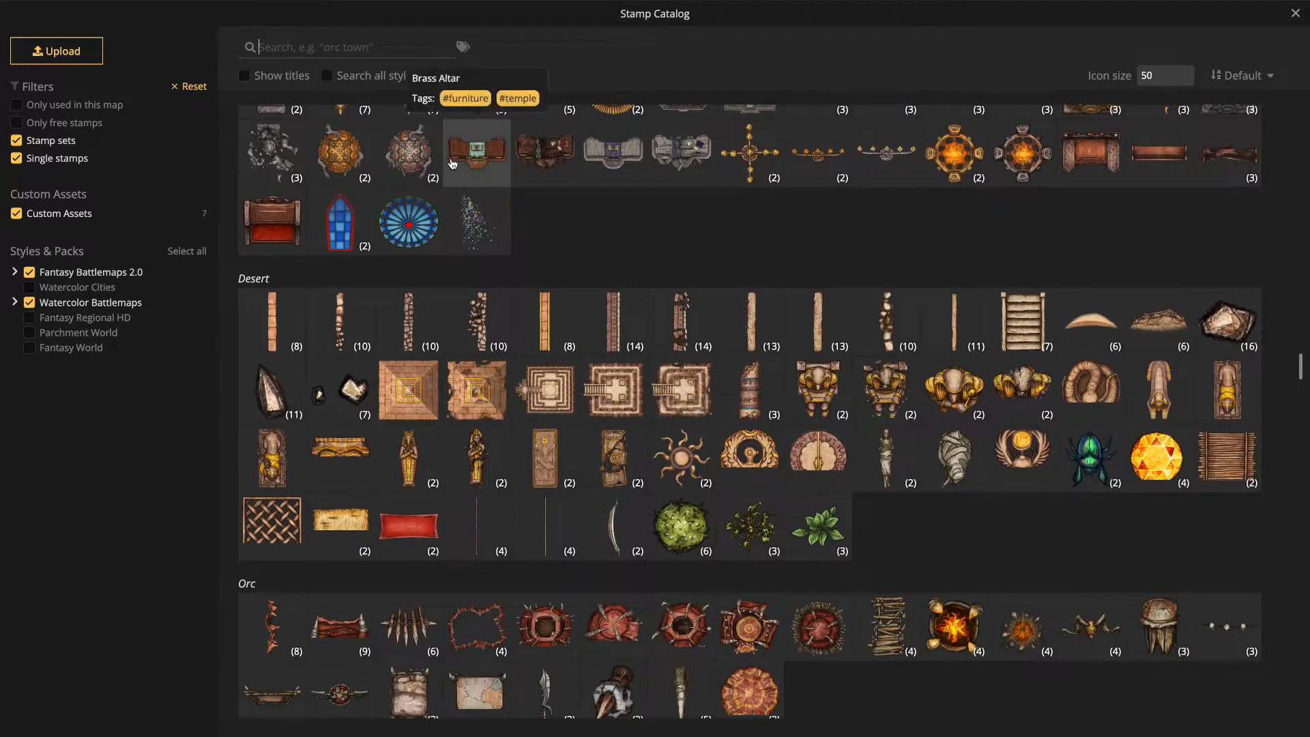
Search the catalog for "food" and place a Wheel Carts filled with Food stamp, randomized, size 137, at the clearing's upper edge right of the path
type("food")
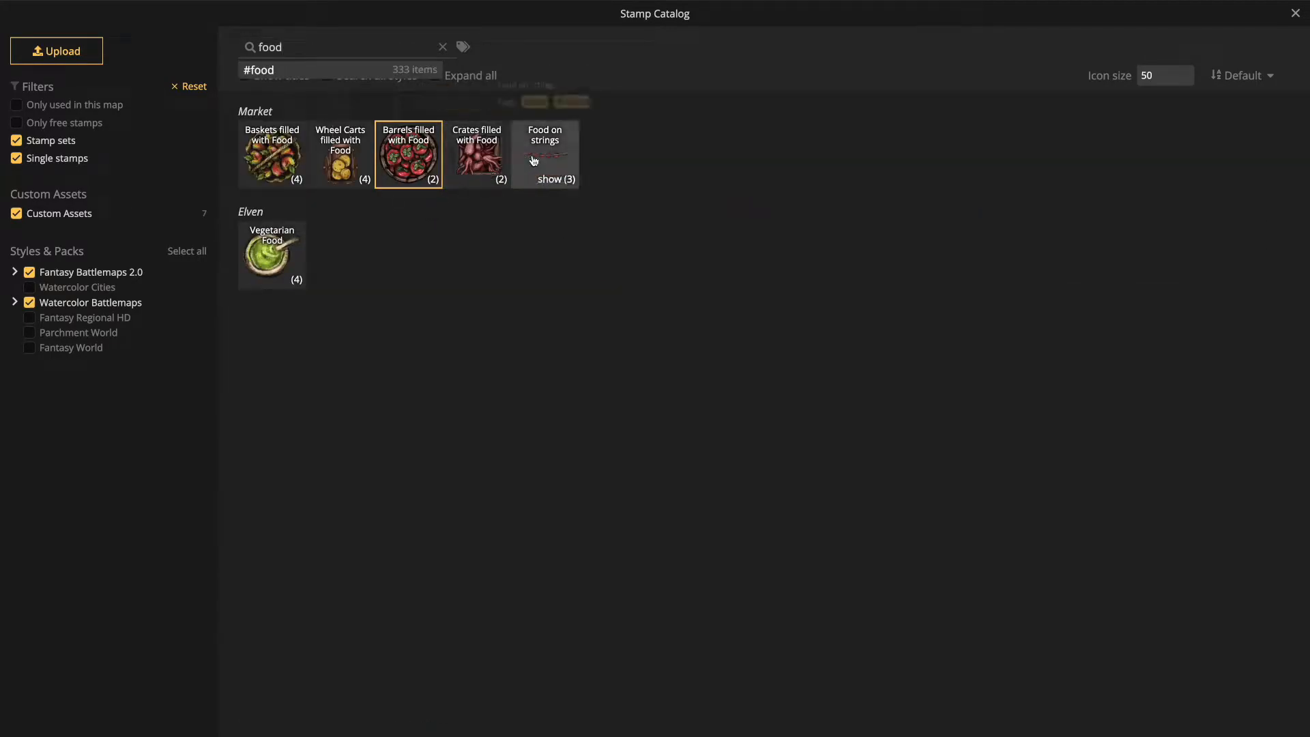
left_click(337, 162)
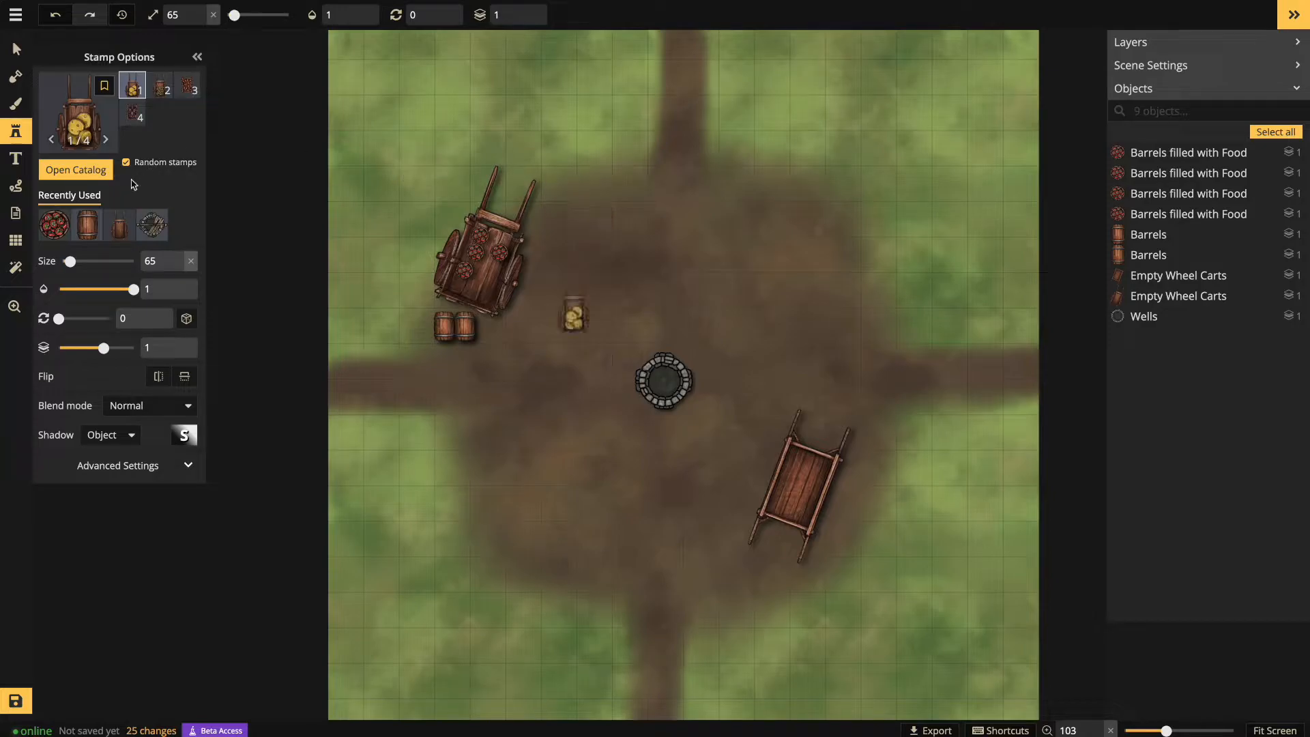
left_click_drag(69, 262, 87, 261)
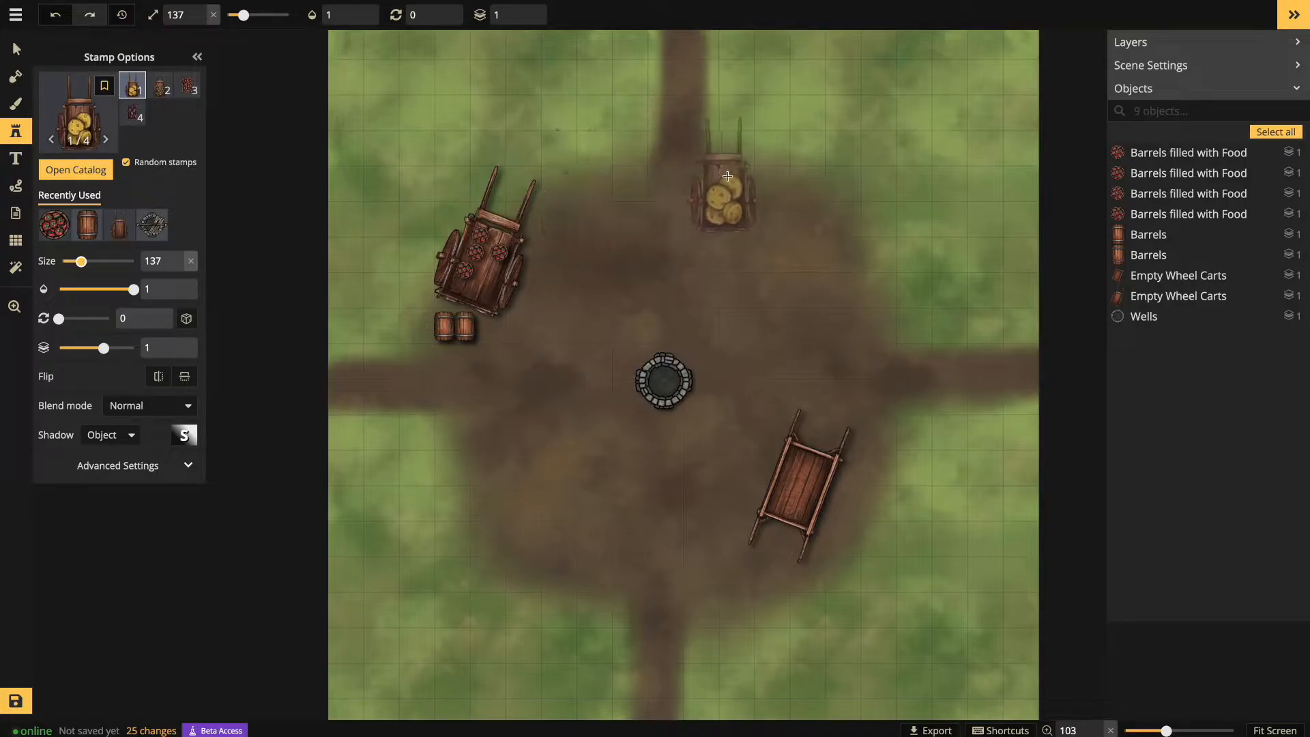
left_click(752, 183)
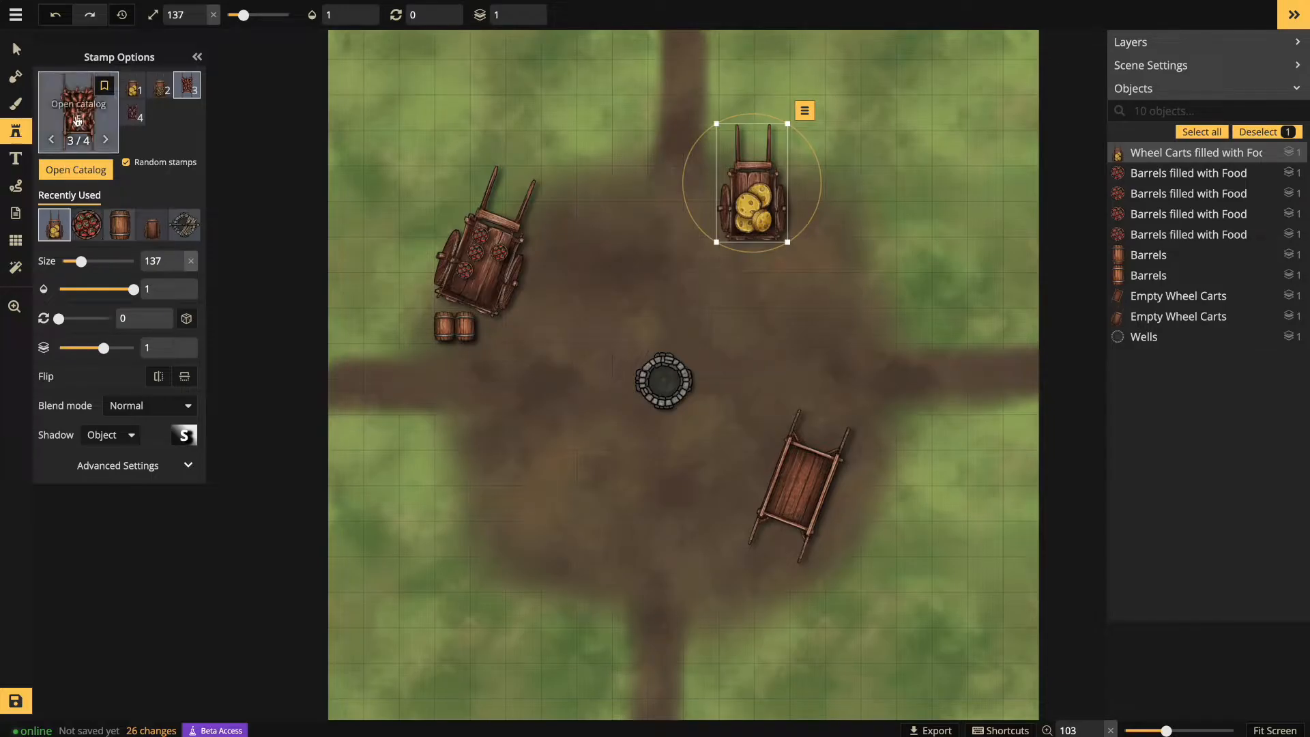
Place a Baskets filled with Food stamp, the mixed fruit variant, at size 87 on the lower bed of the upper-left cart
left_click(76, 170)
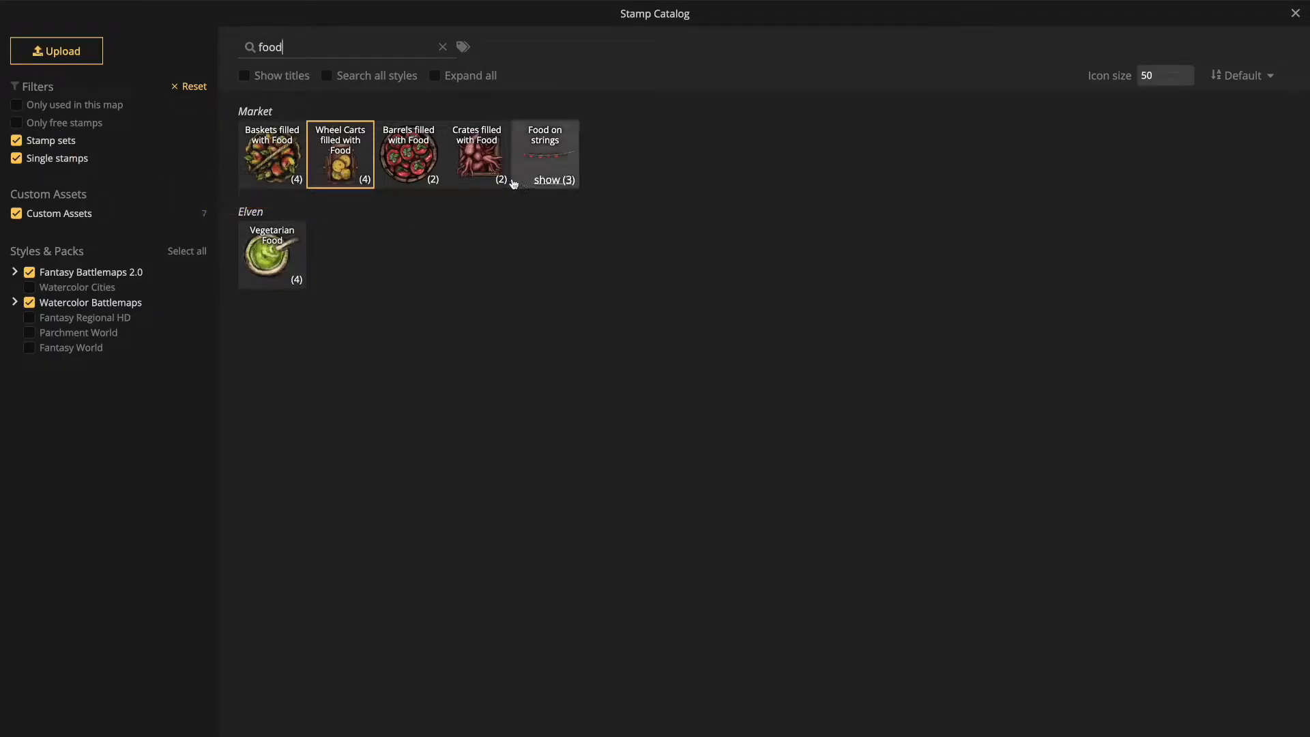
left_click(272, 156)
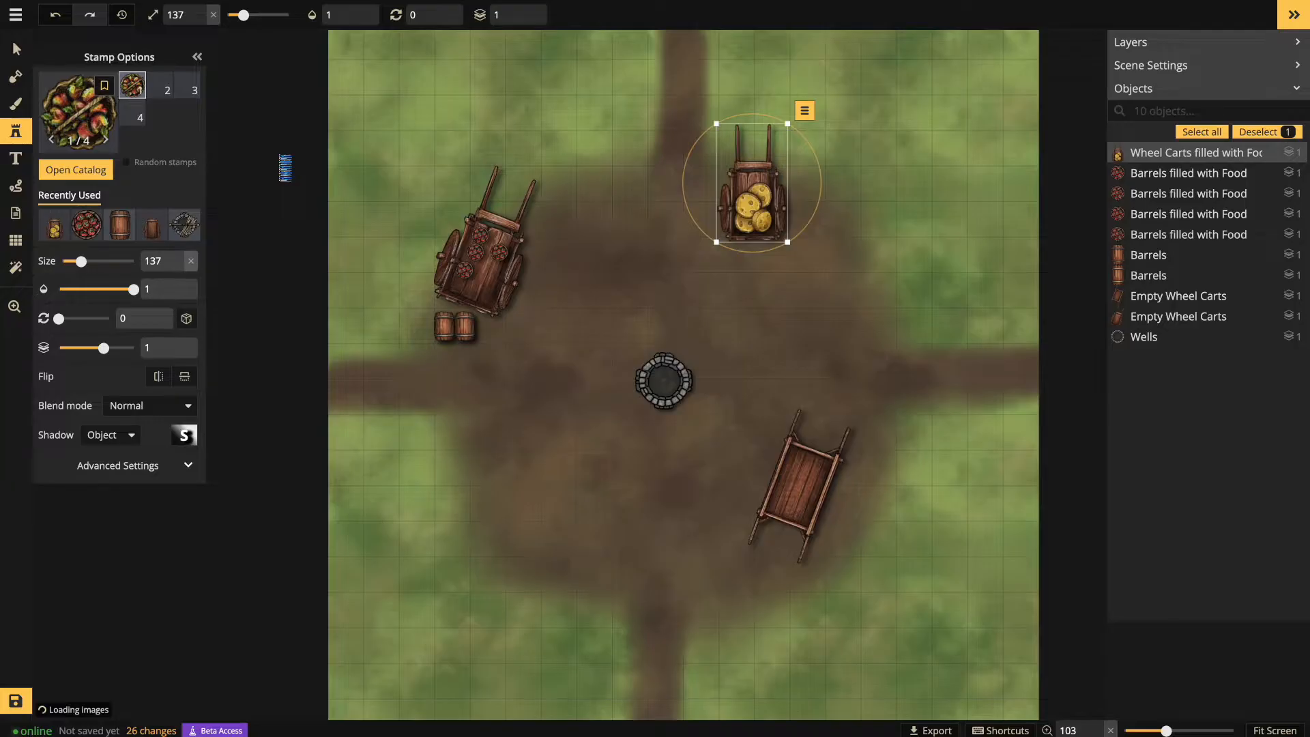
left_click(573, 306)
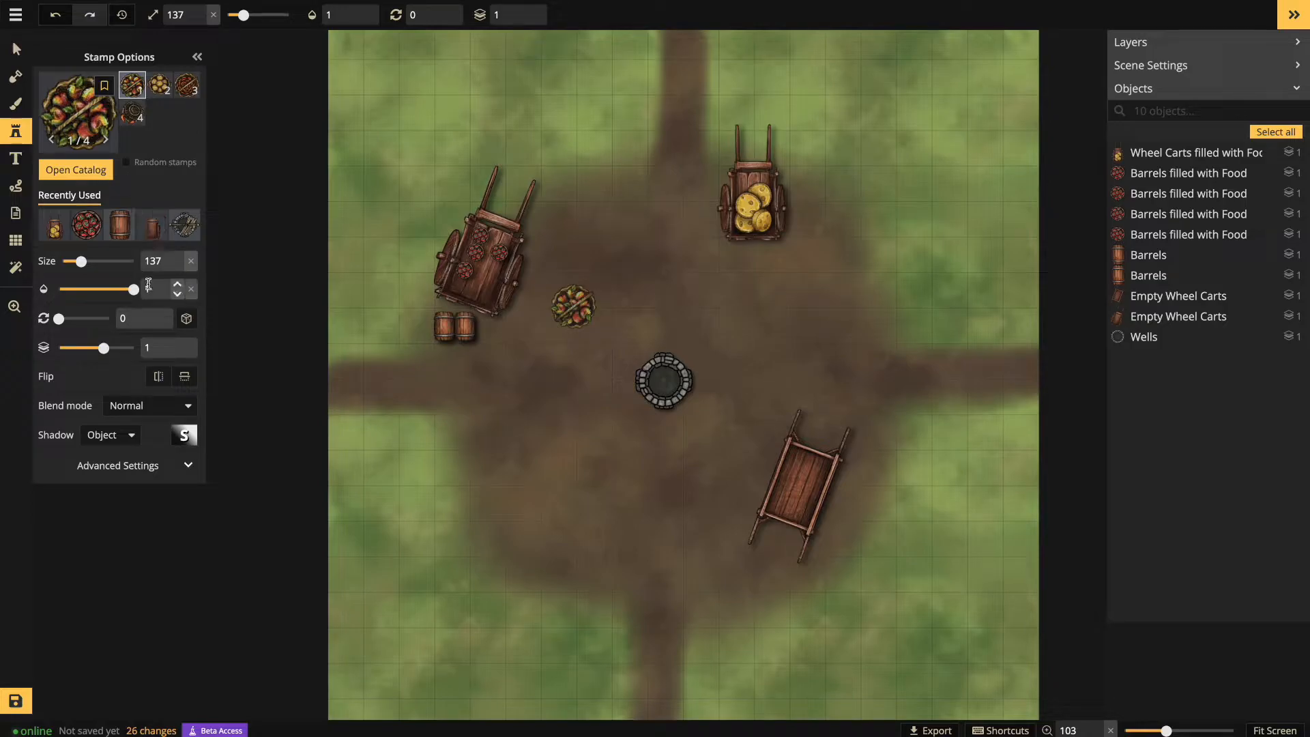
left_click_drag(81, 261, 79, 262)
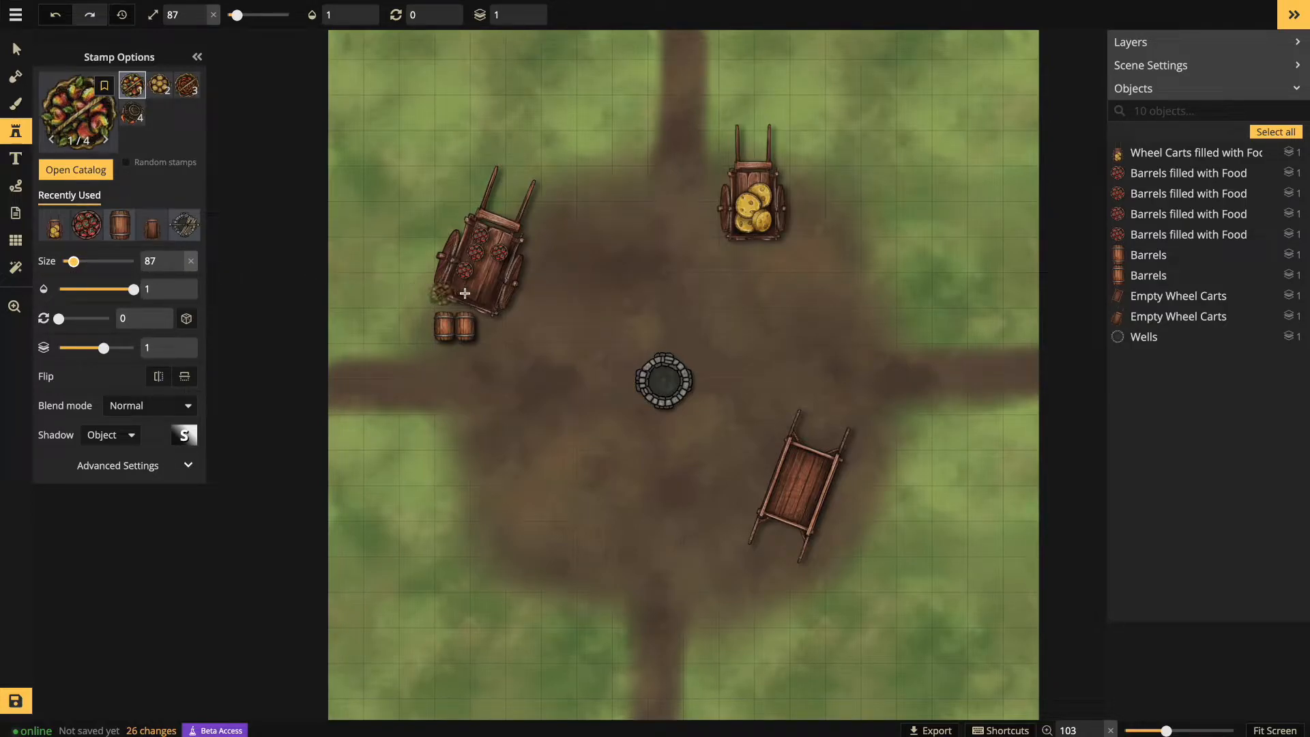
left_click(485, 286)
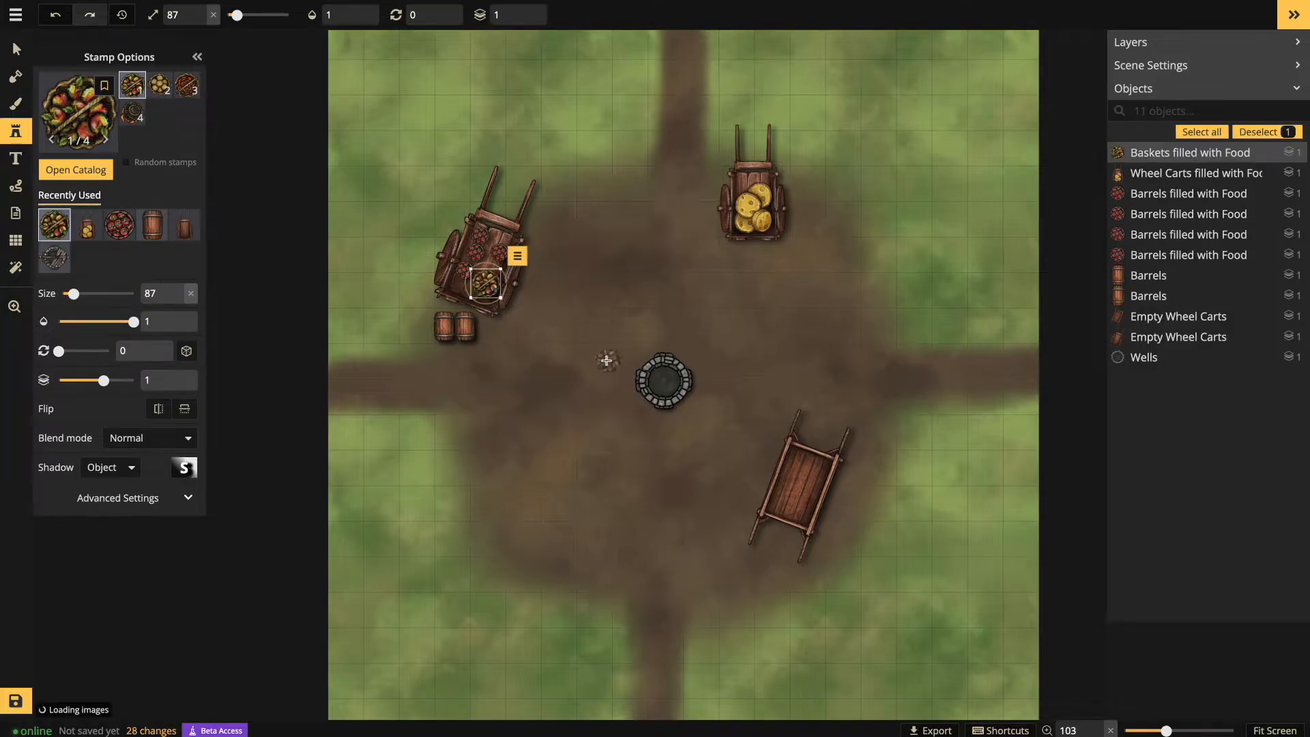
Place two Baskets filled with Food stamps, variant 2, on the bed of the lower-right cart and rotate the second to 25 degrees
left_click(152, 94)
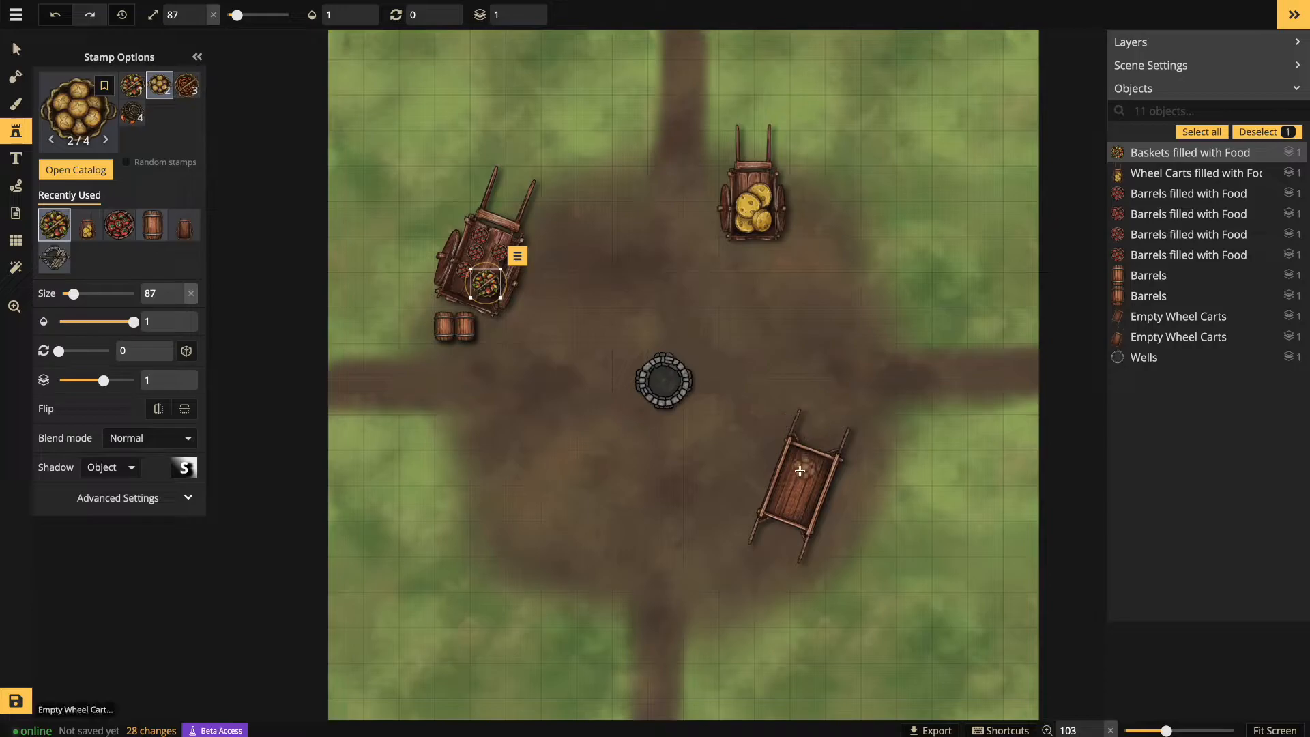
left_click(798, 470)
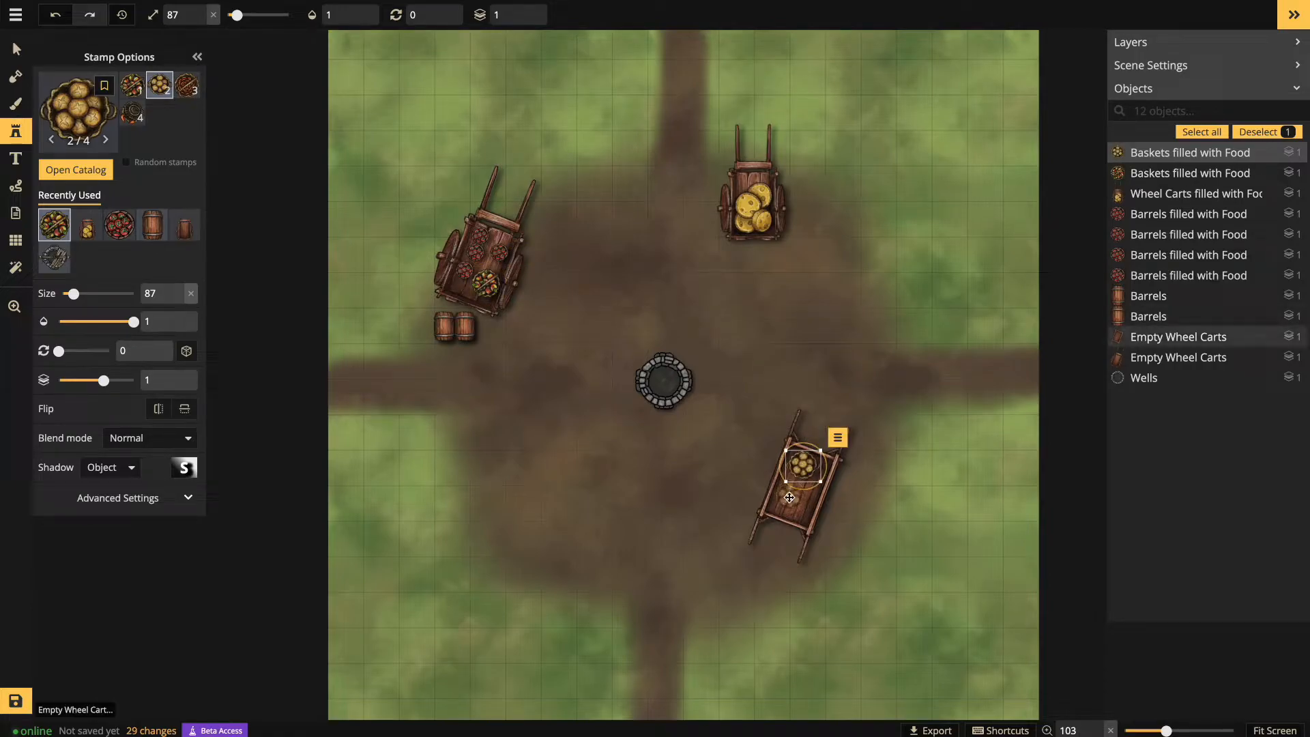
left_click(790, 496)
left_click_drag(800, 483, 791, 484)
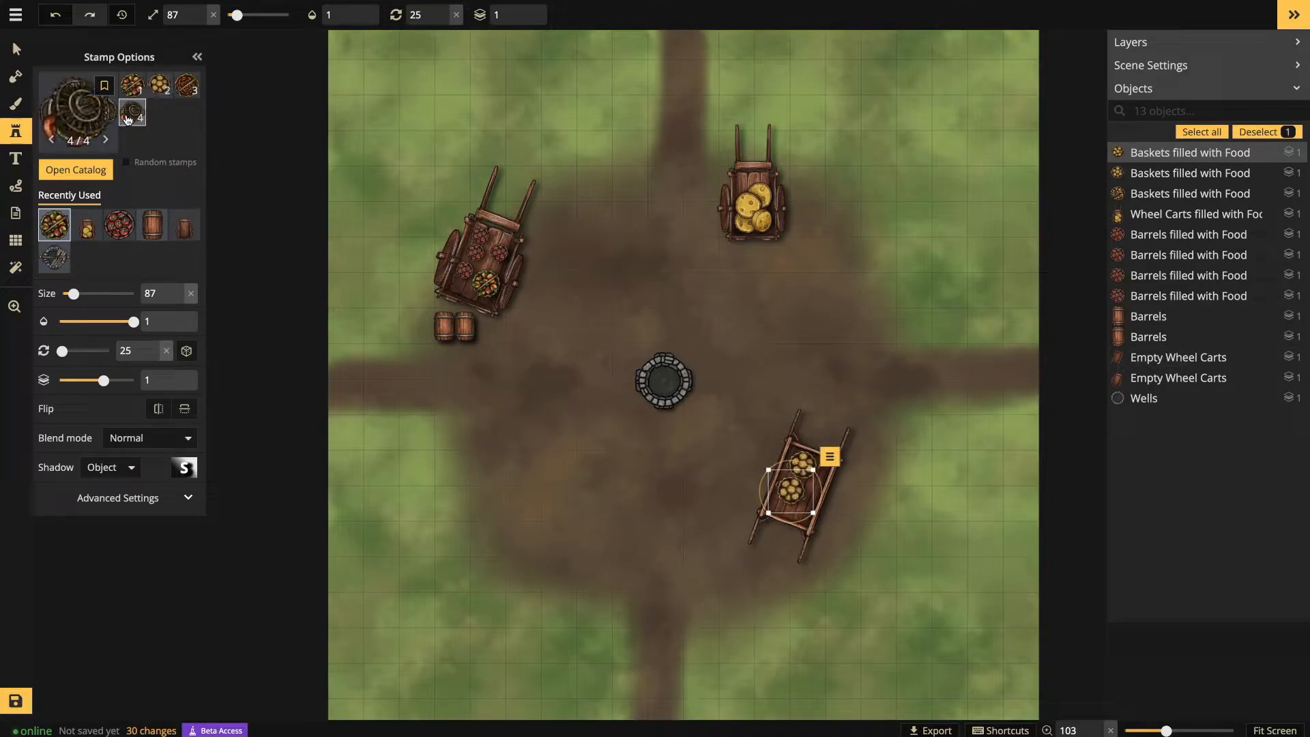
Place another variant 2 food basket on the ground beside the lower-right cart's upper-left corner and rotate it to 347 degrees
left_click(133, 89)
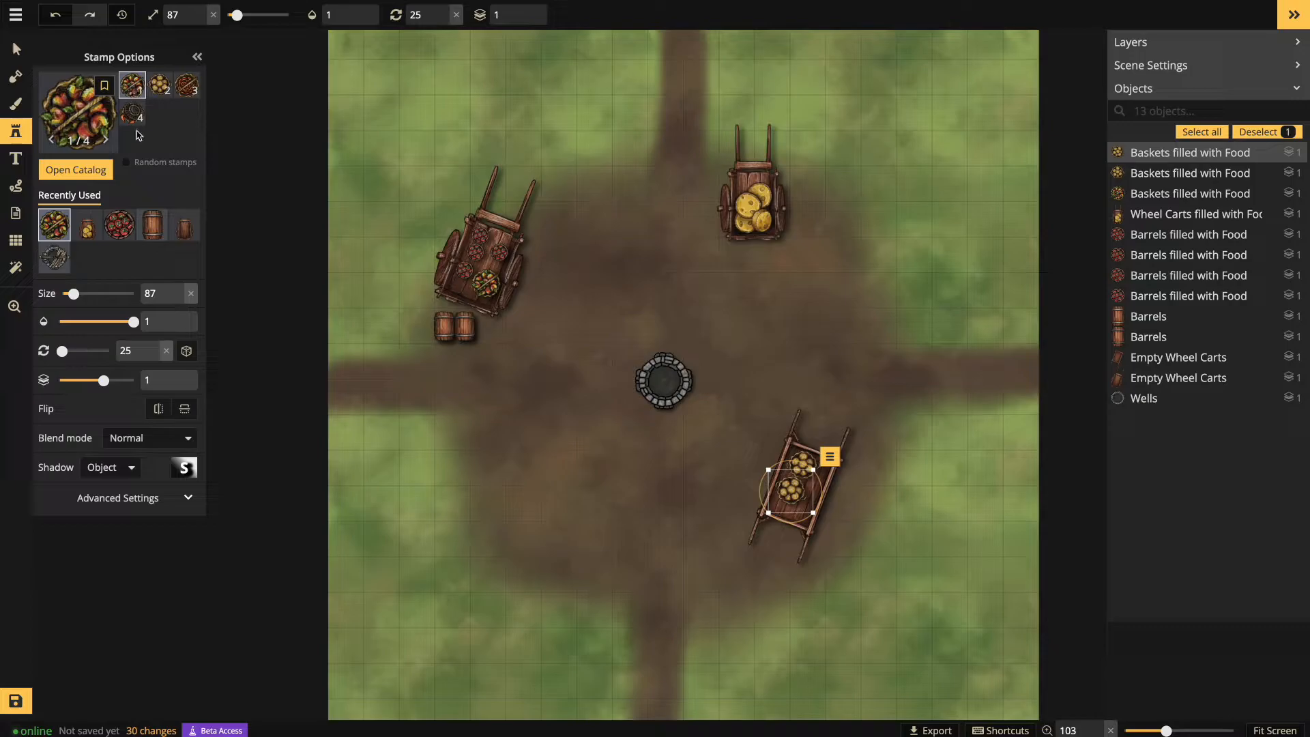
left_click(157, 96)
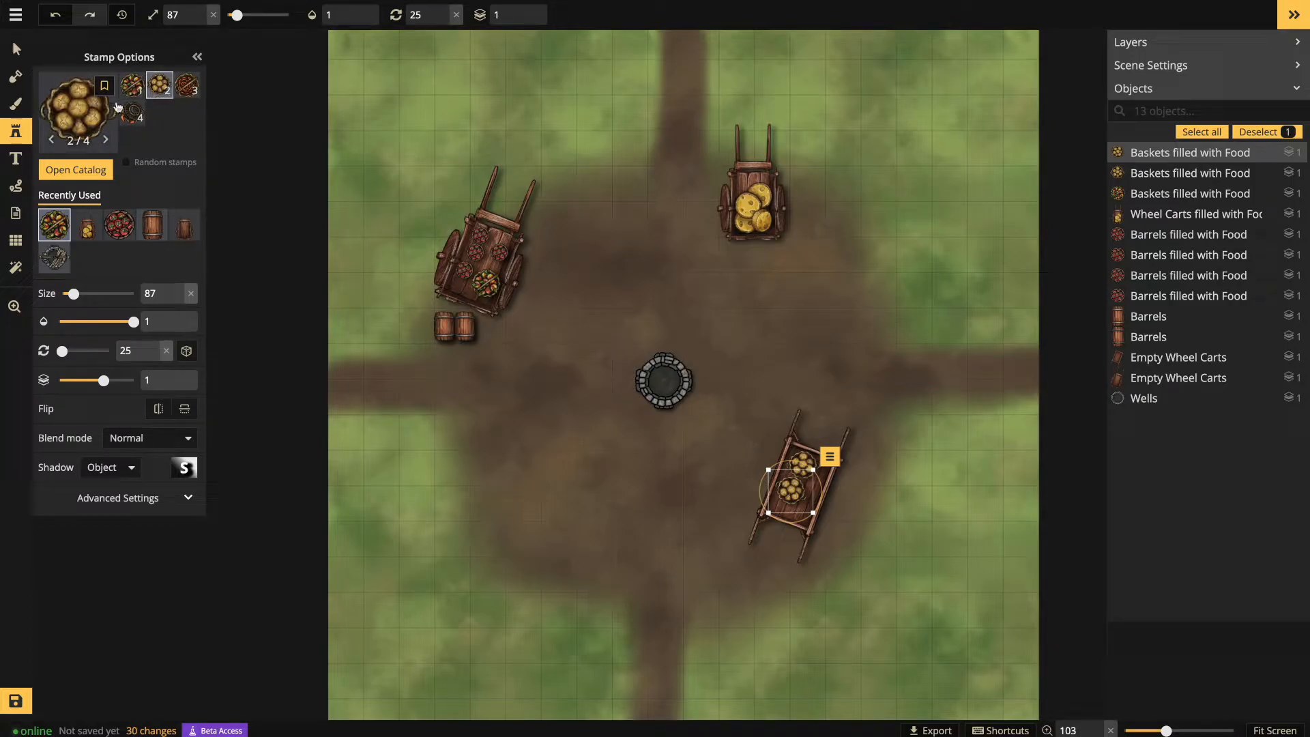
left_click(68, 171)
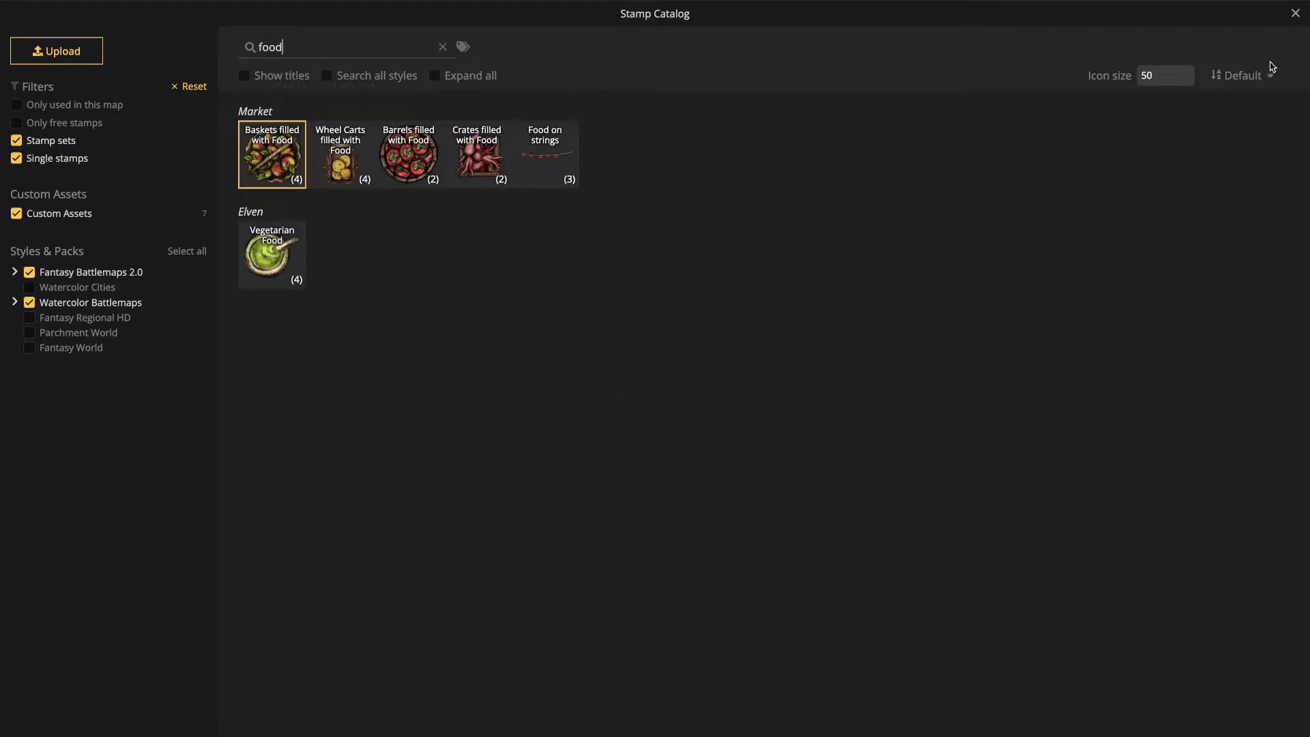
left_click(1296, 14)
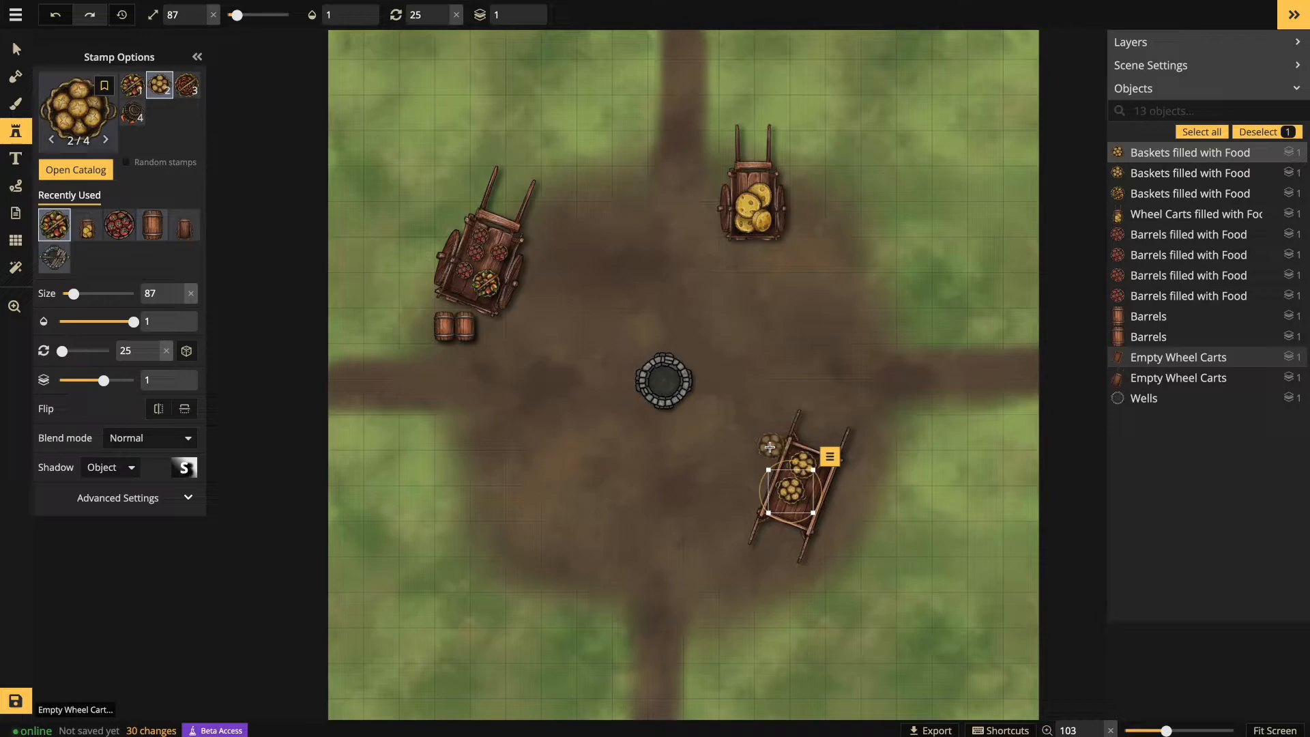
left_click(767, 446)
left_click_drag(768, 417, 751, 424)
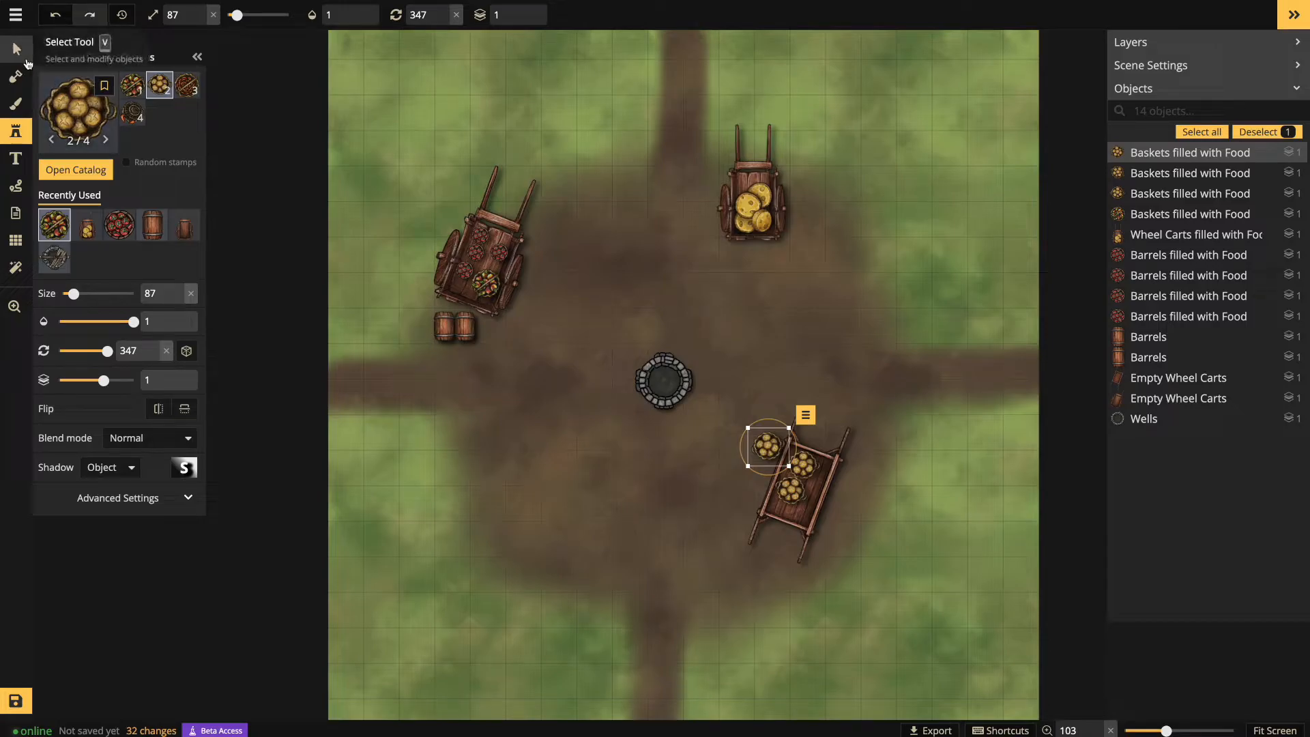
left_click(16, 49)
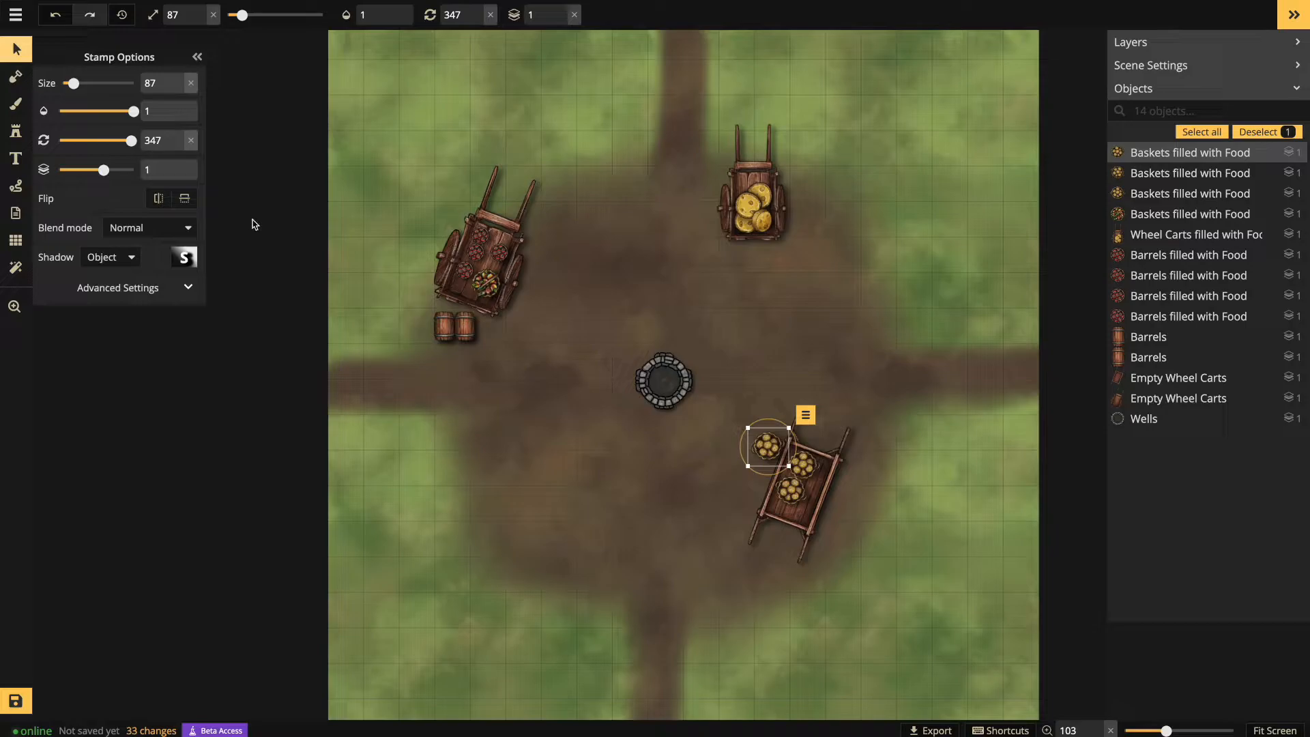
left_click(14, 137)
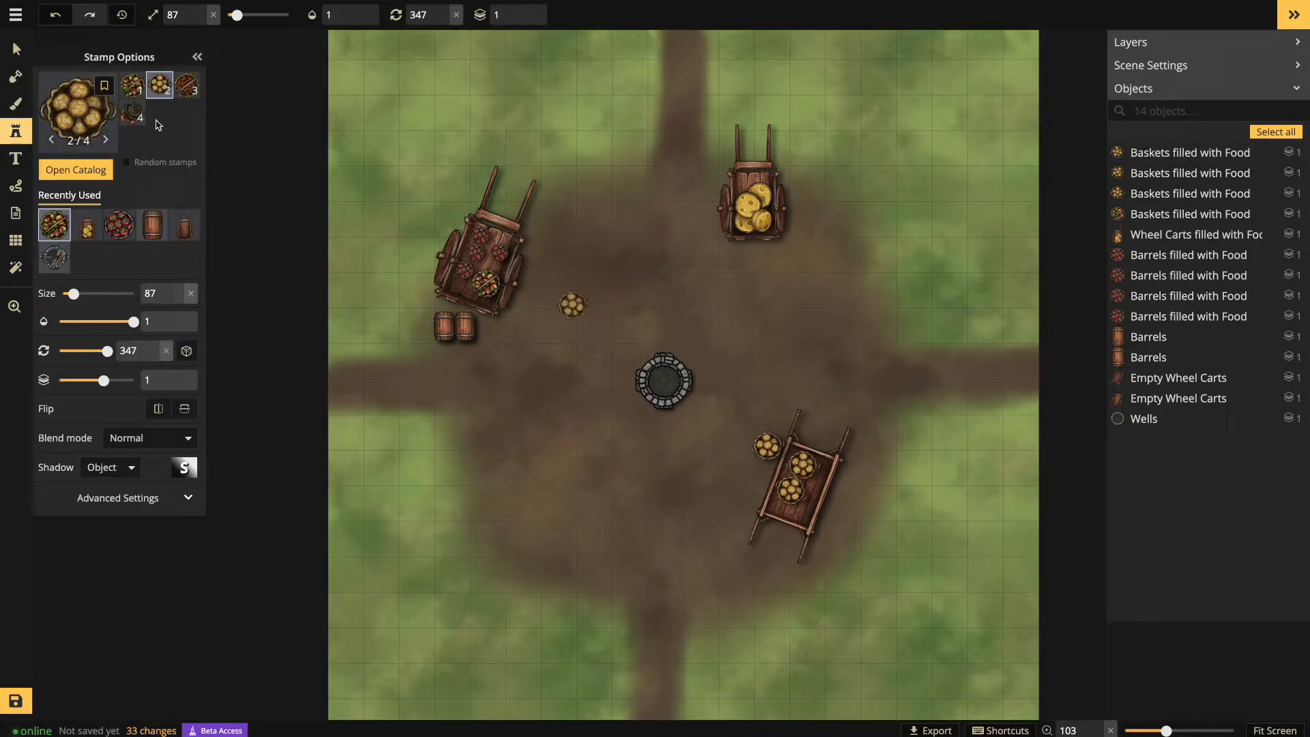
left_click(189, 85)
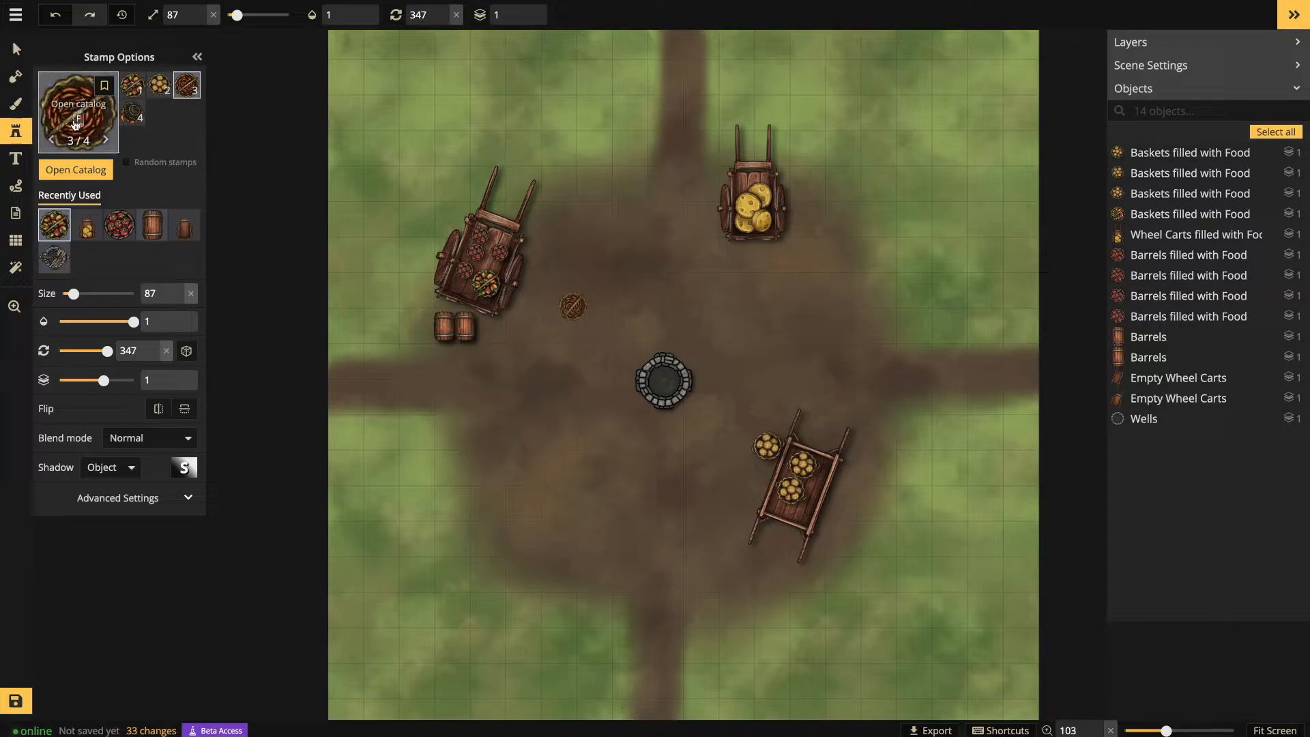
Clear the stamp catalog search and look through the sections from Siege up to Farmstead, including Elven, Temple, Gothic Horror and Castle, for more objects
left_click(103, 171)
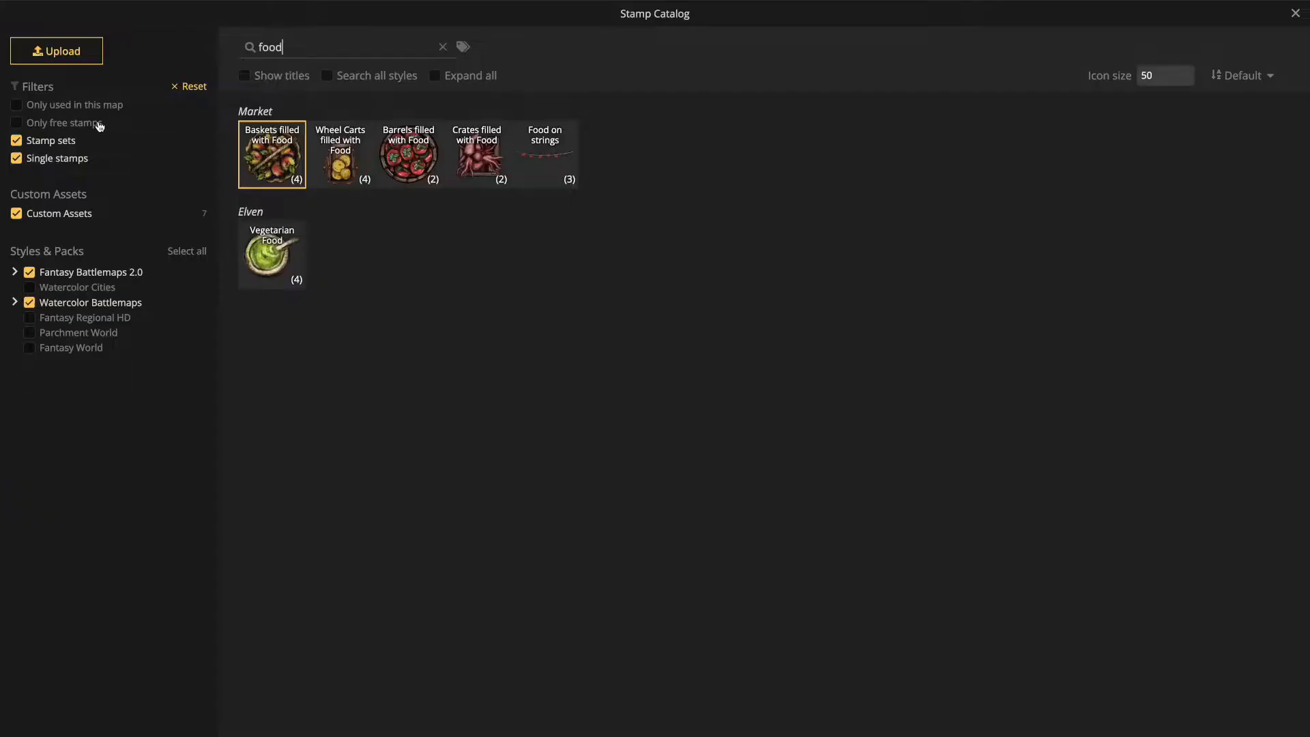
left_click(443, 49)
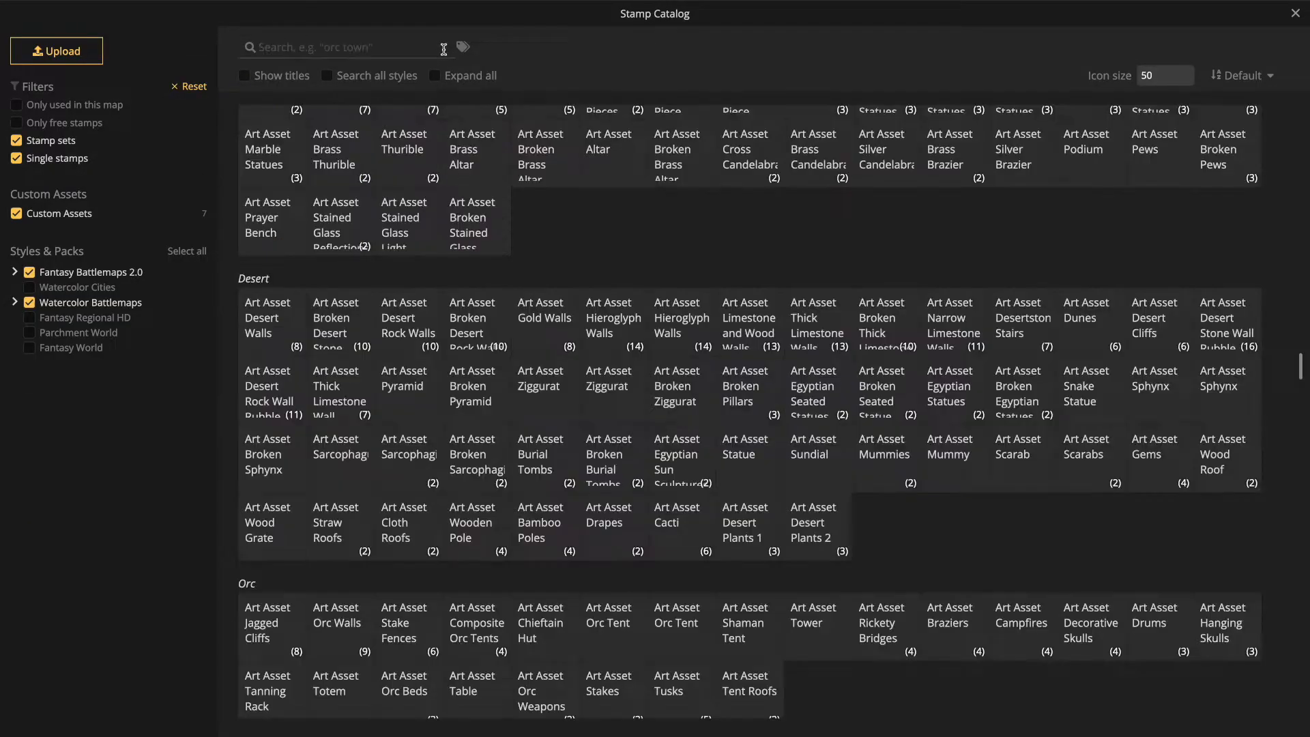
scroll(563, 224, "down", 1)
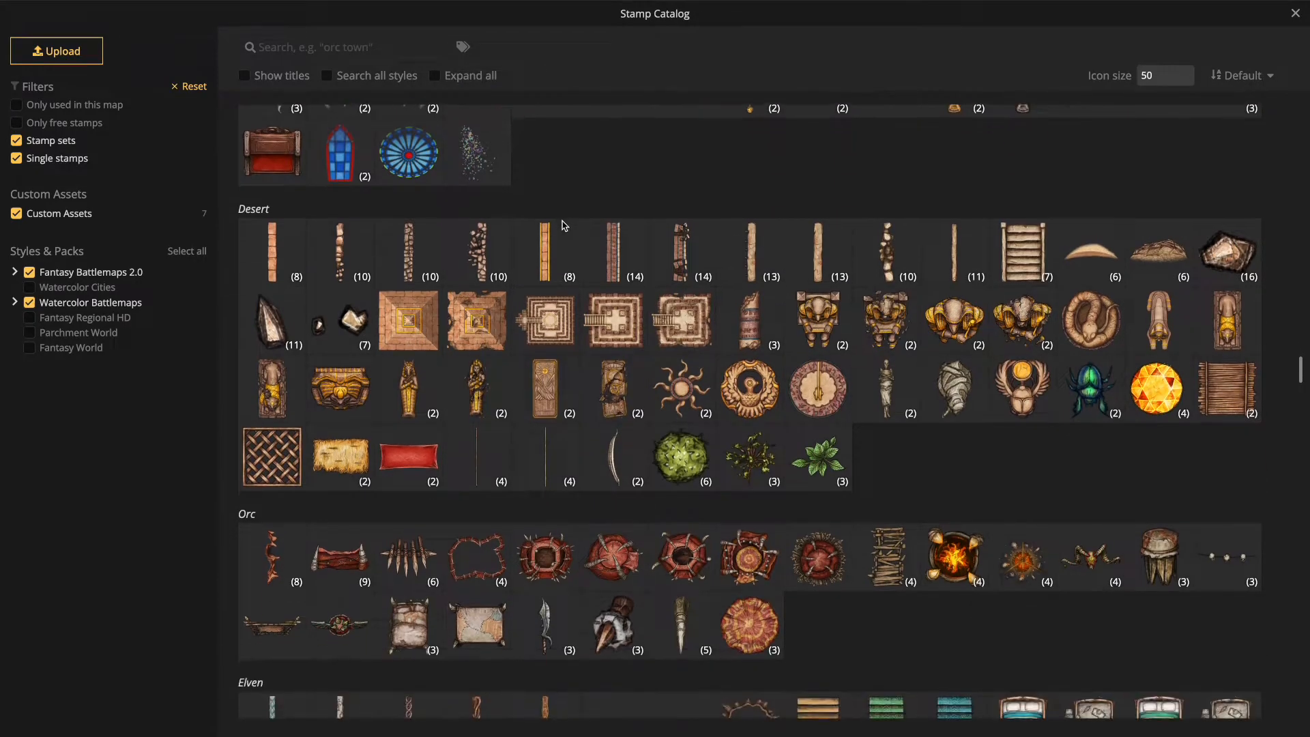
scroll(646, 414, "down", 1)
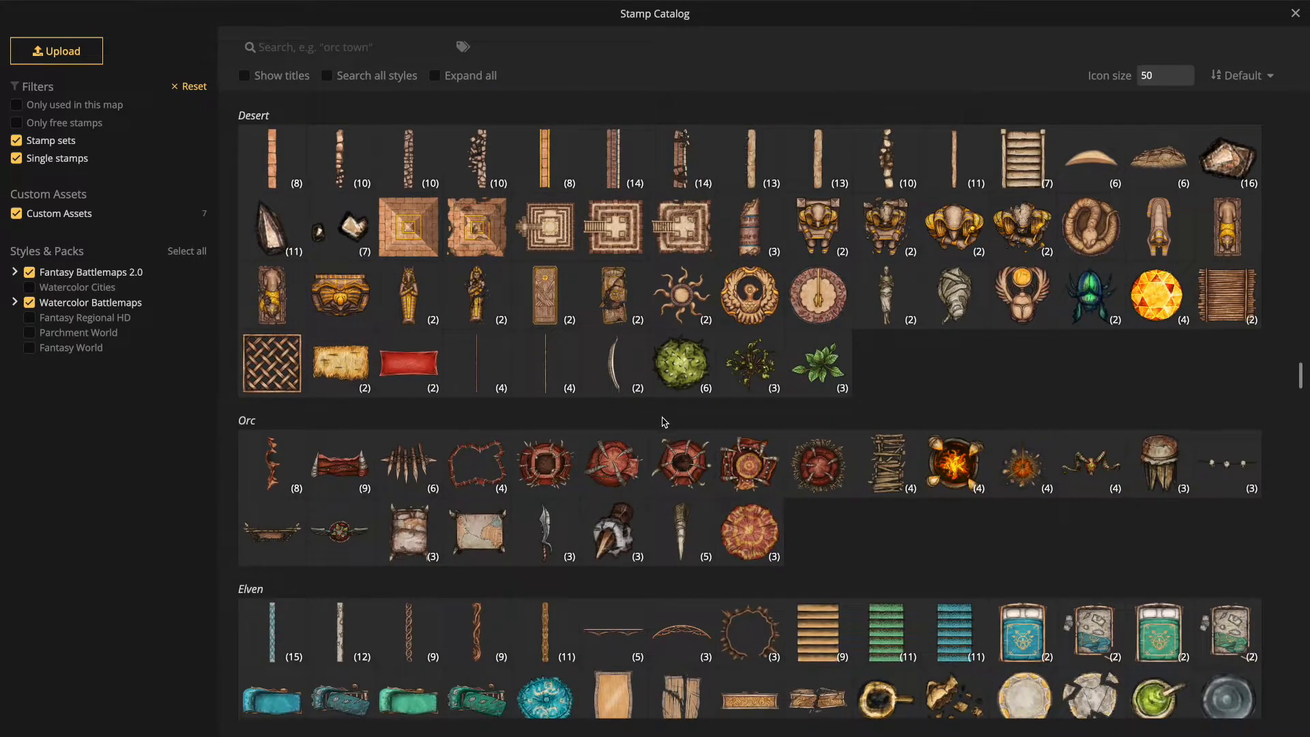
scroll(663, 422, "down", 3)
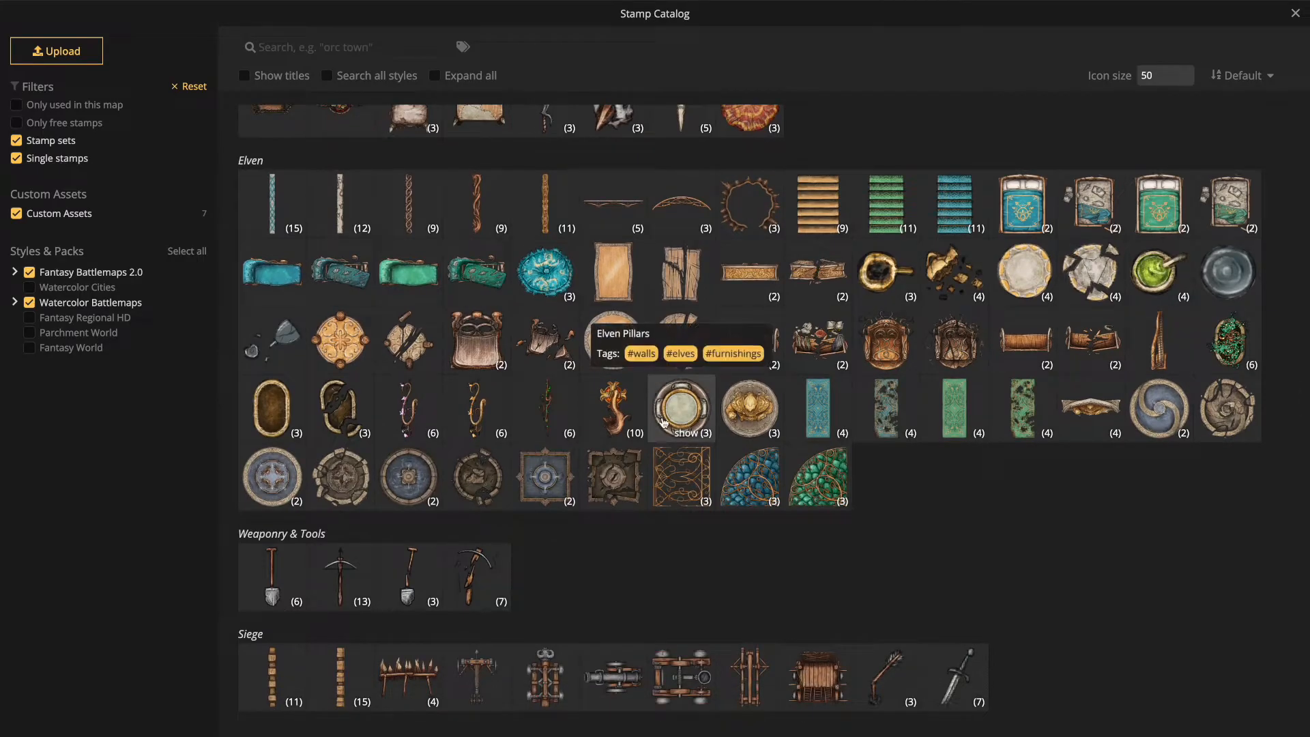
scroll(664, 421, "up", 3)
scroll(665, 422, "down", 12)
scroll(667, 421, "up", 4)
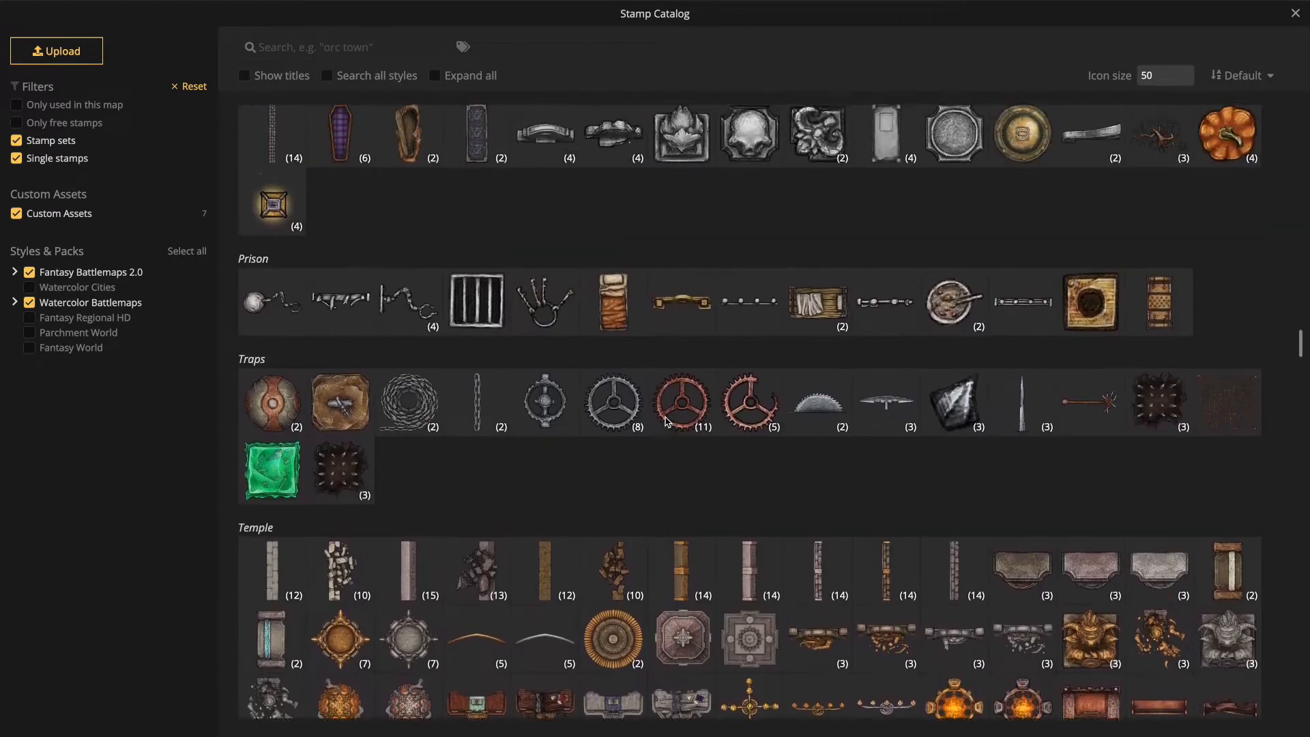
scroll(667, 421, "up", 8)
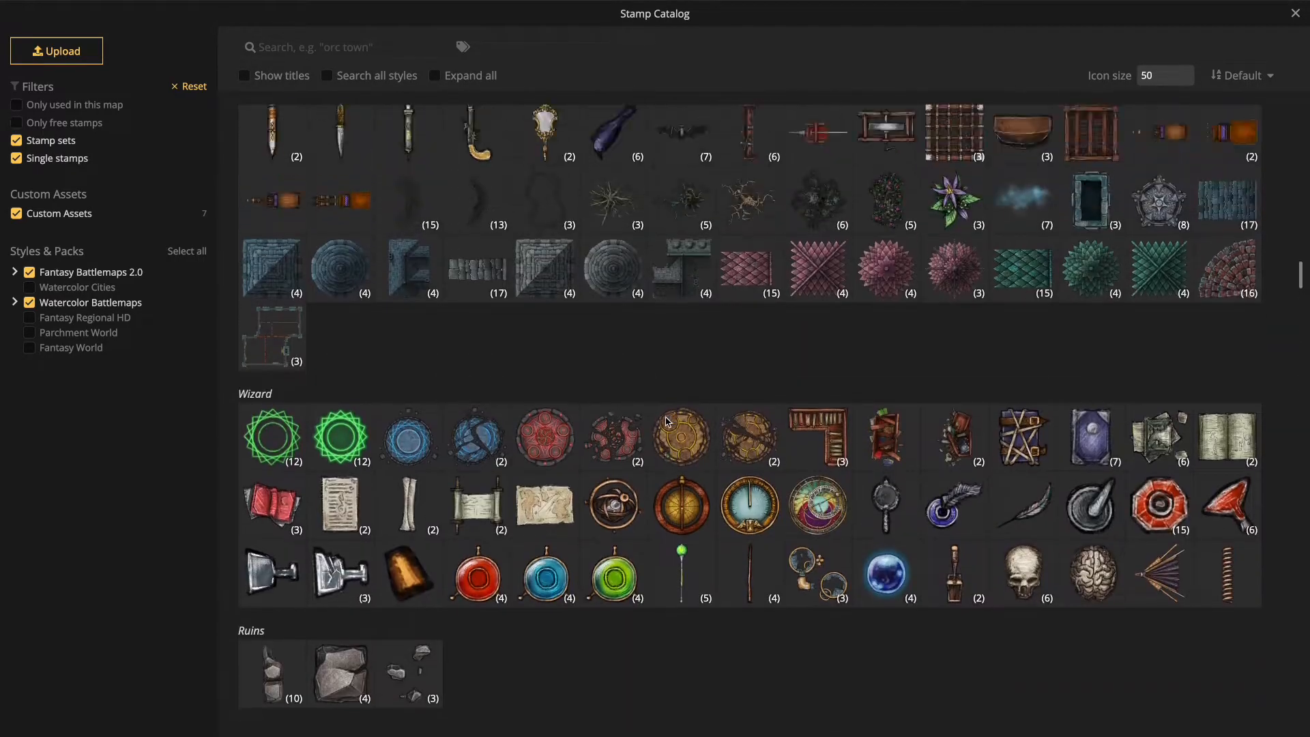
scroll(668, 421, "up", 3)
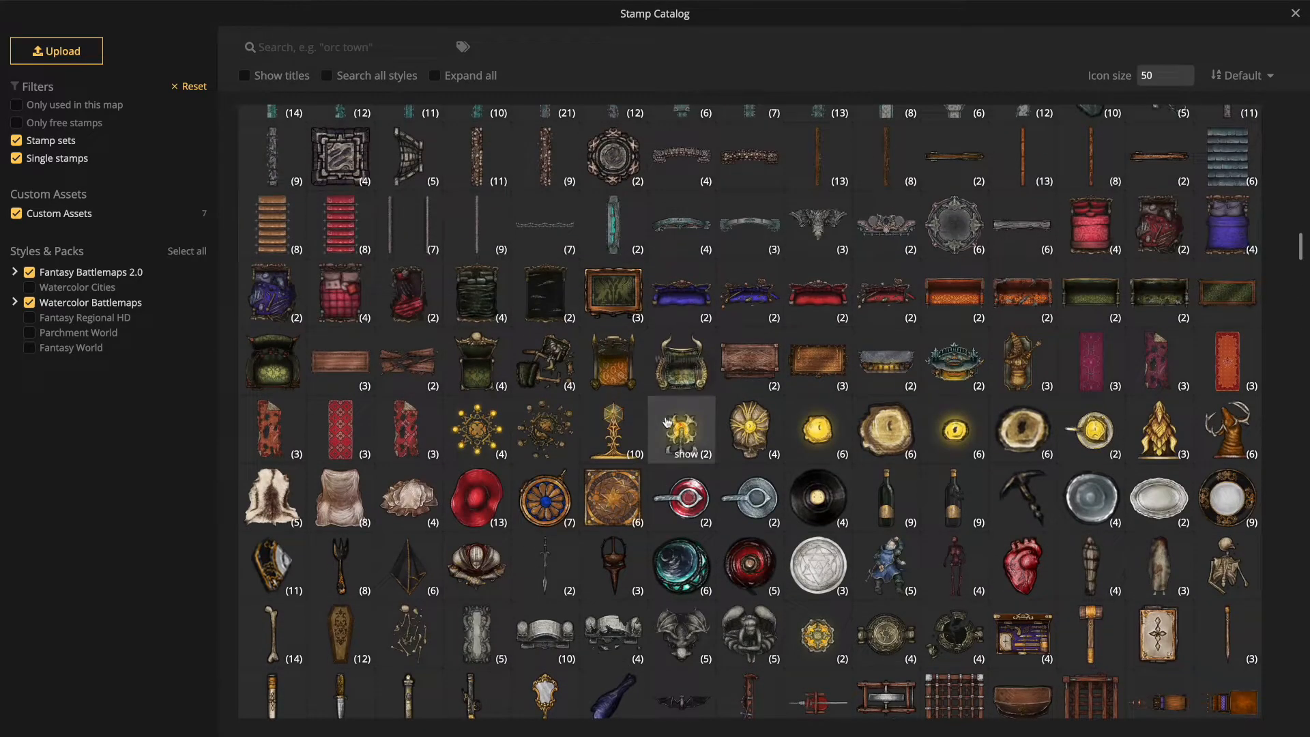
scroll(667, 421, "up", 1)
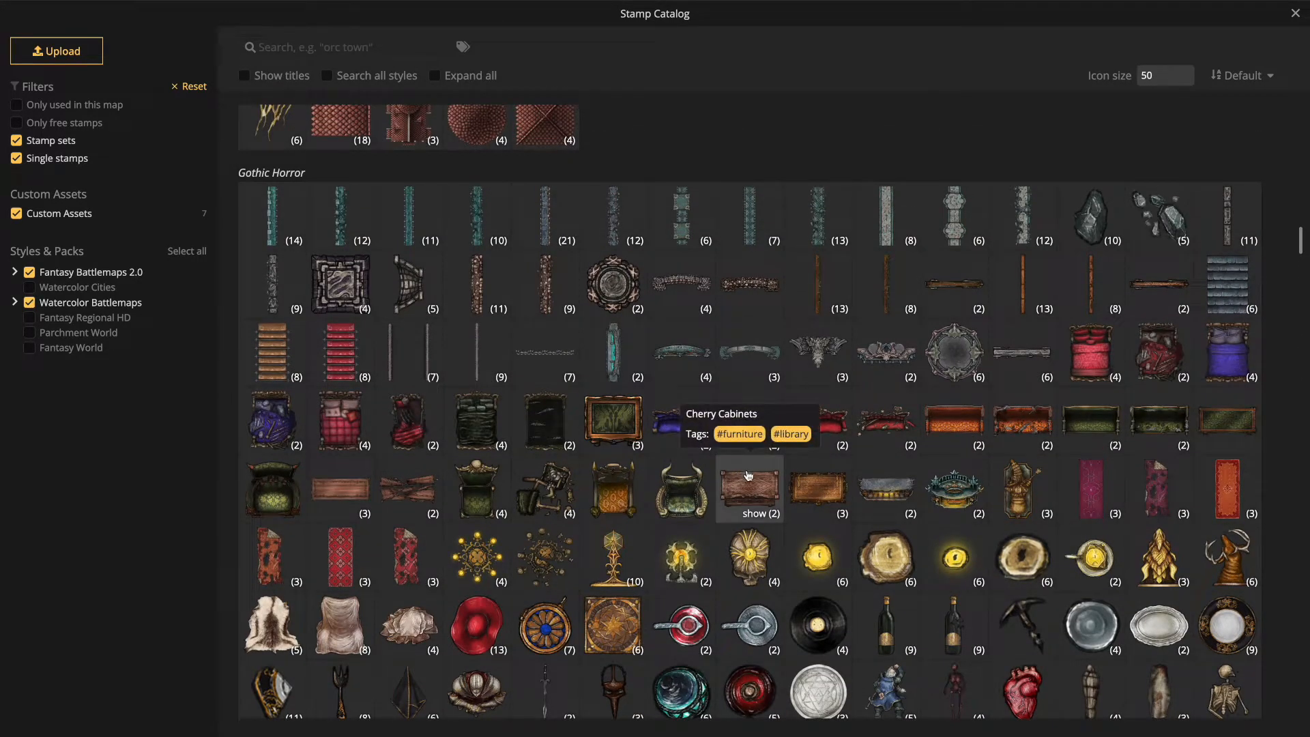
scroll(386, 489, "up", 1)
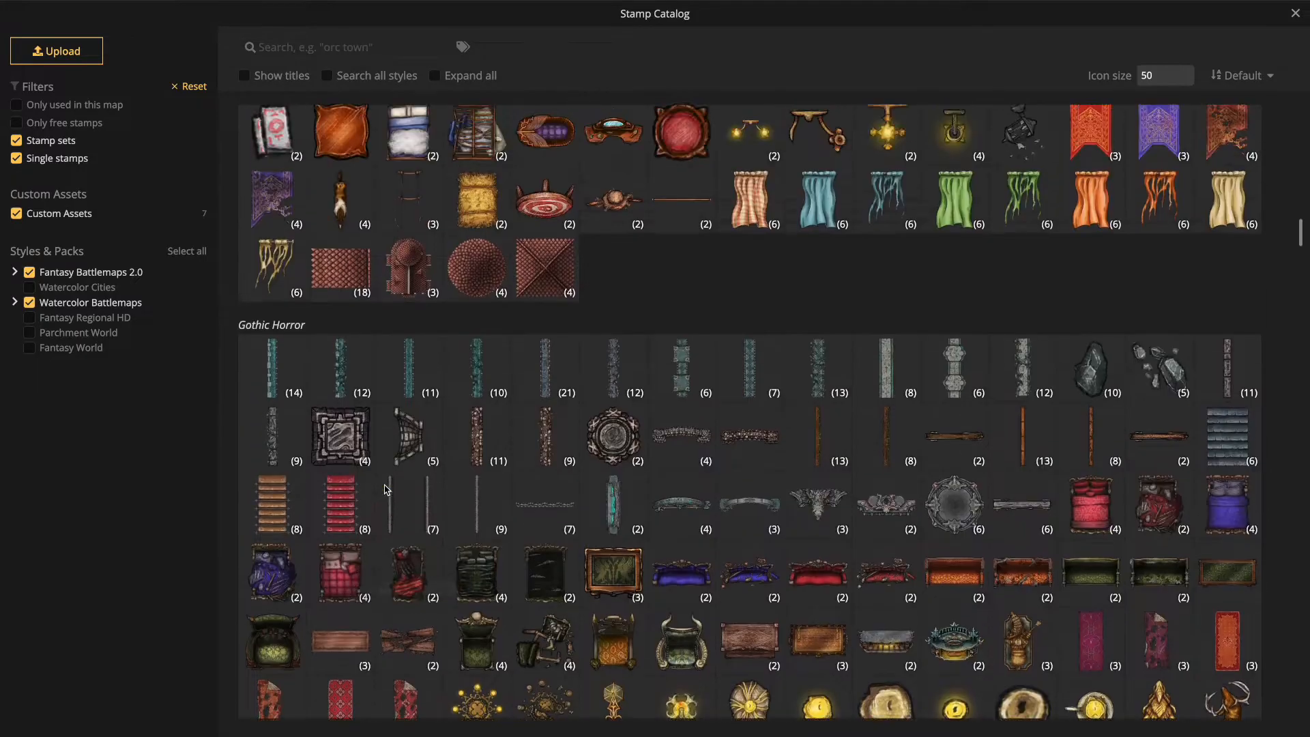
scroll(386, 490, "up", 3)
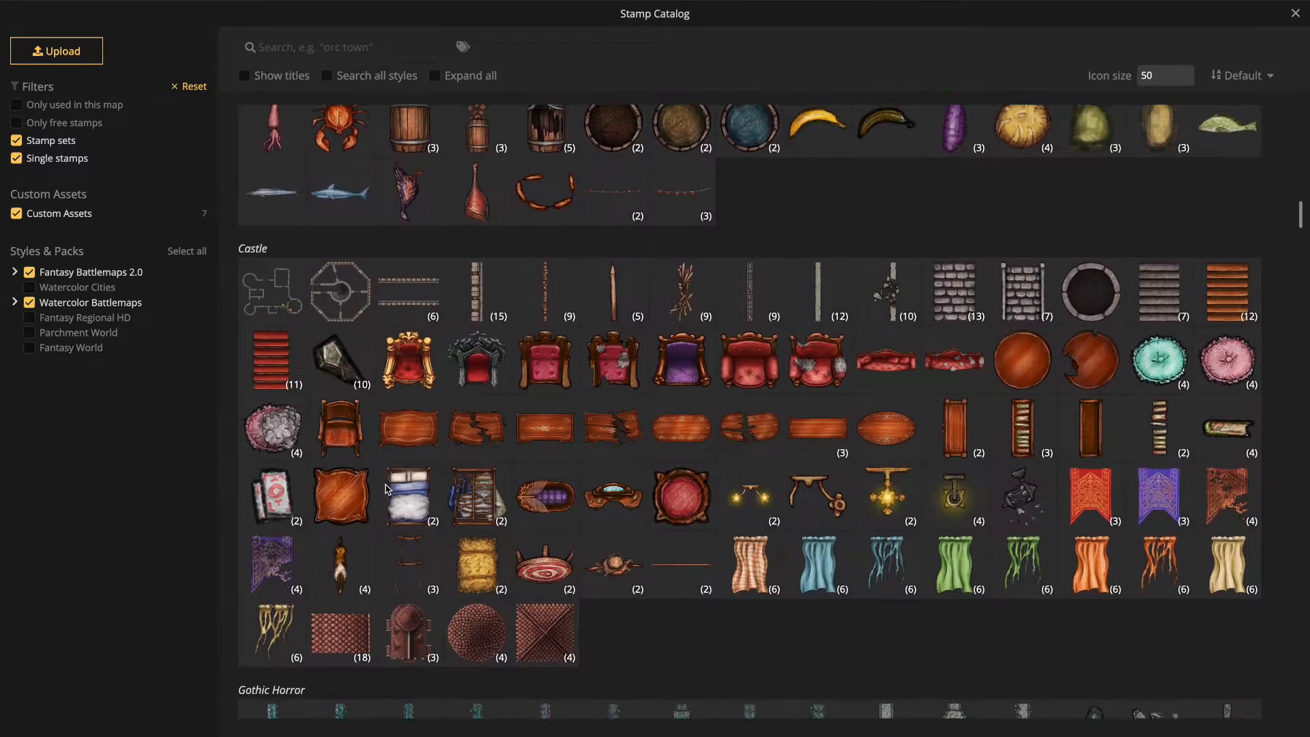
scroll(386, 489, "up", 5)
scroll(386, 490, "up", 4)
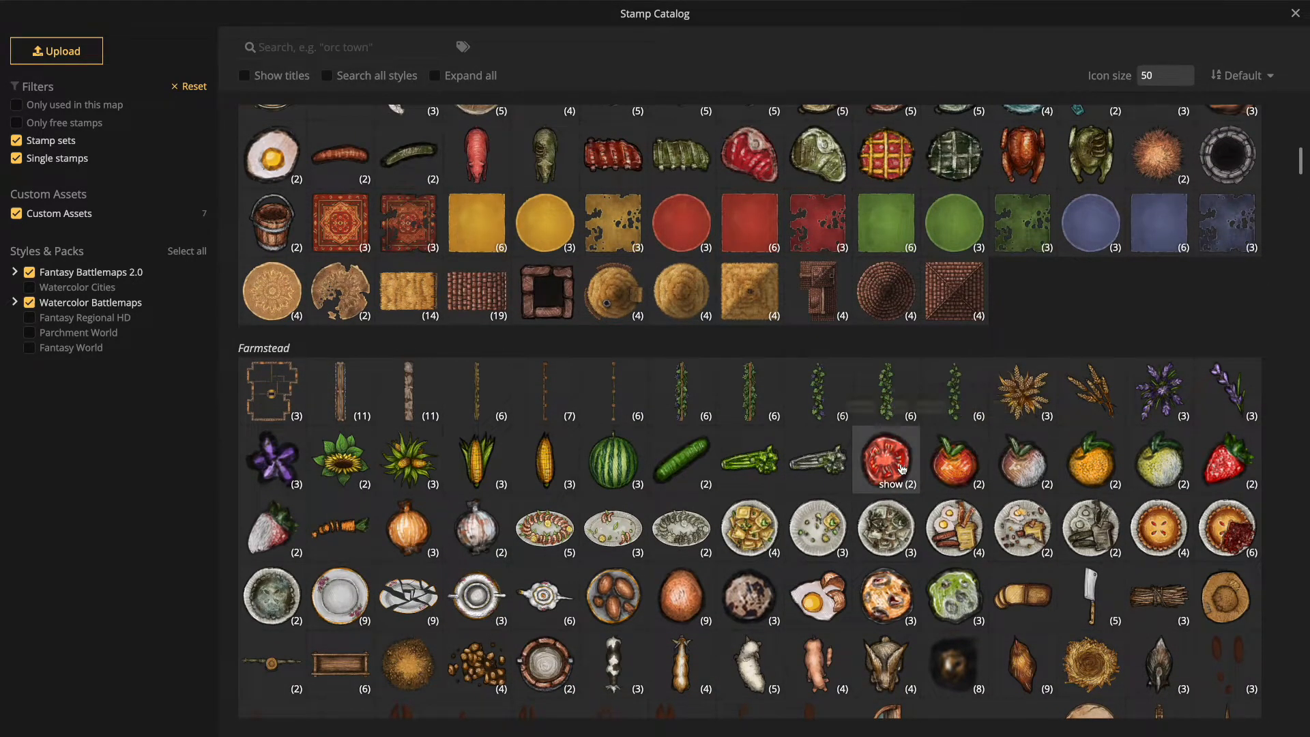
Place three randomized Sliced Tomatoes stamps from the Farmstead section at size 87 on the bed of the upper-left cart
left_click(901, 468)
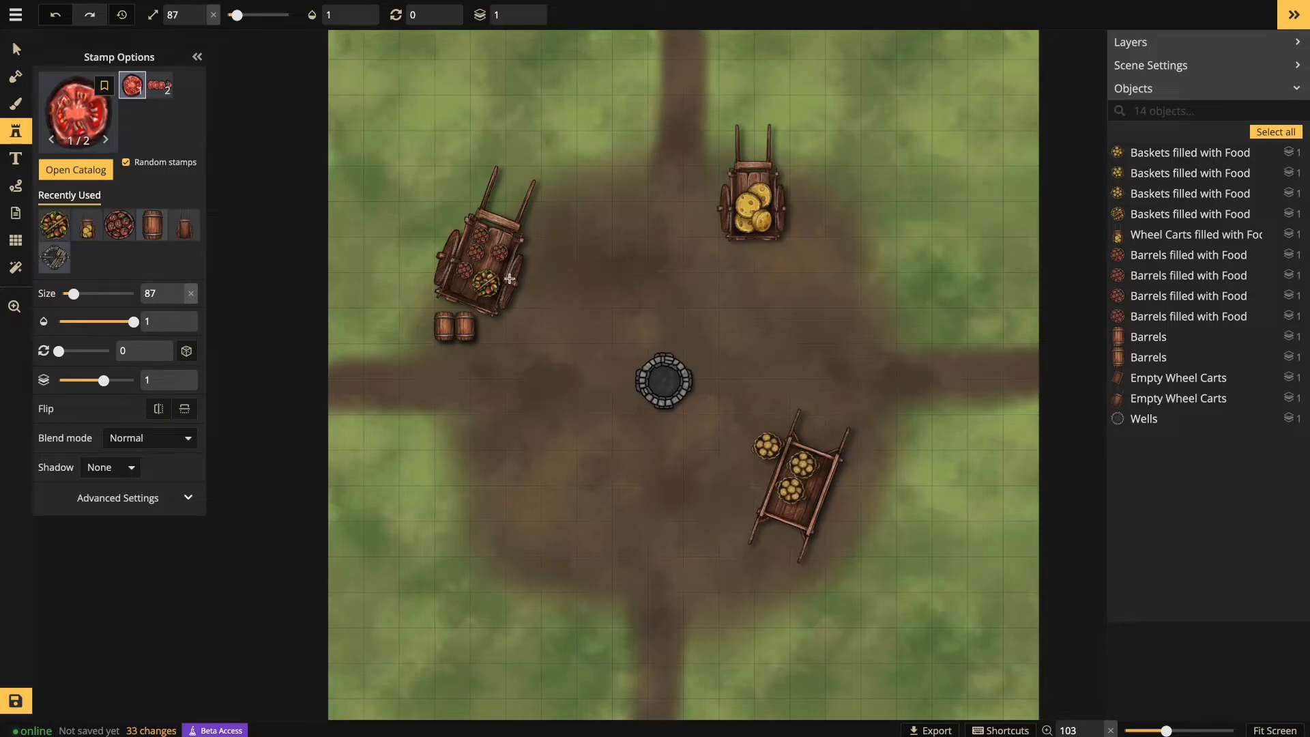
left_click(486, 263)
left_click(485, 262)
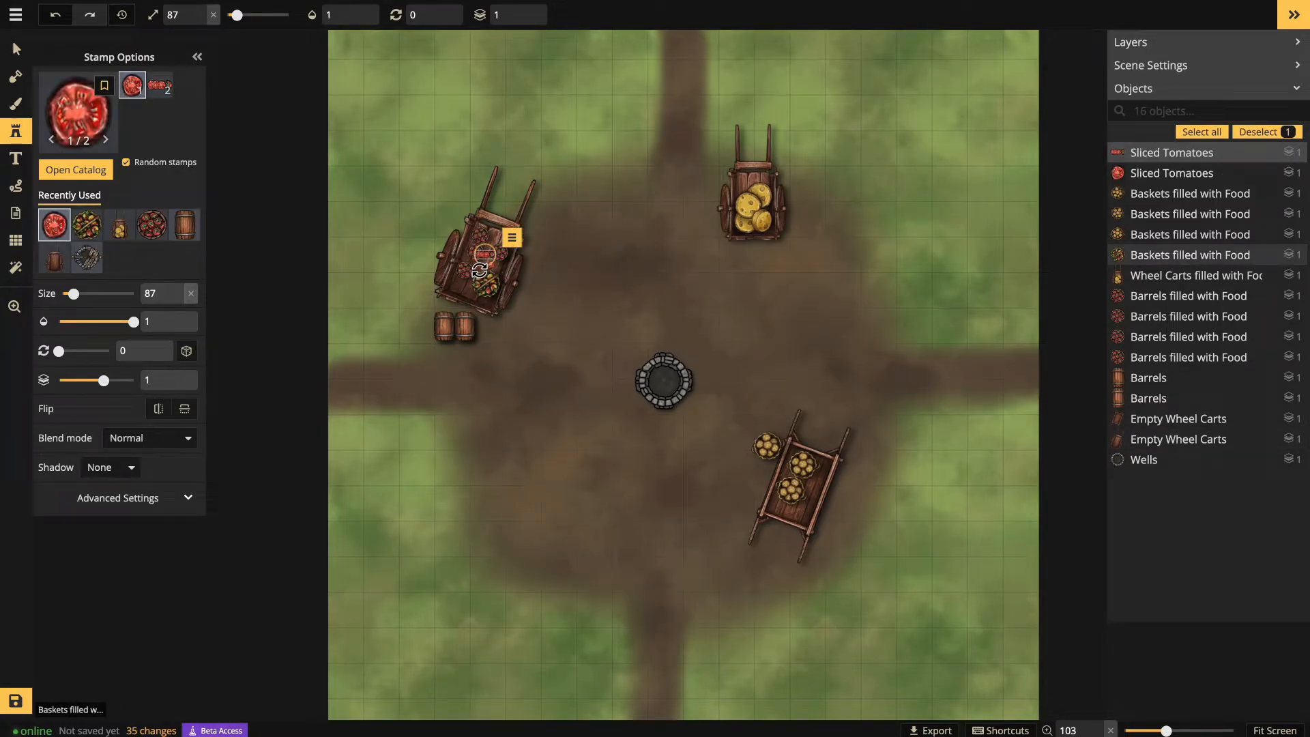
scroll(479, 270, "up", 5)
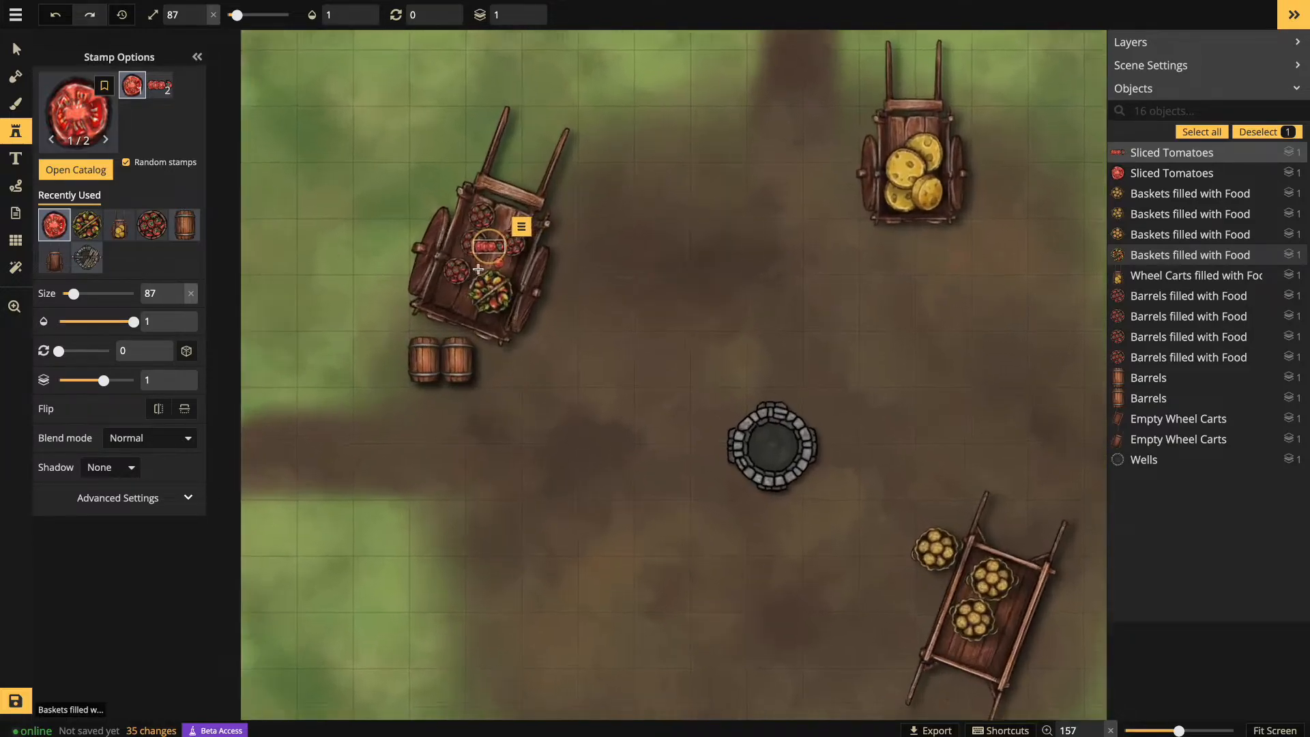
left_click(476, 260)
Move the row of sliced tomatoes on the upper-left cart down between the two single slices, just above the fruit basket
left_click(15, 48)
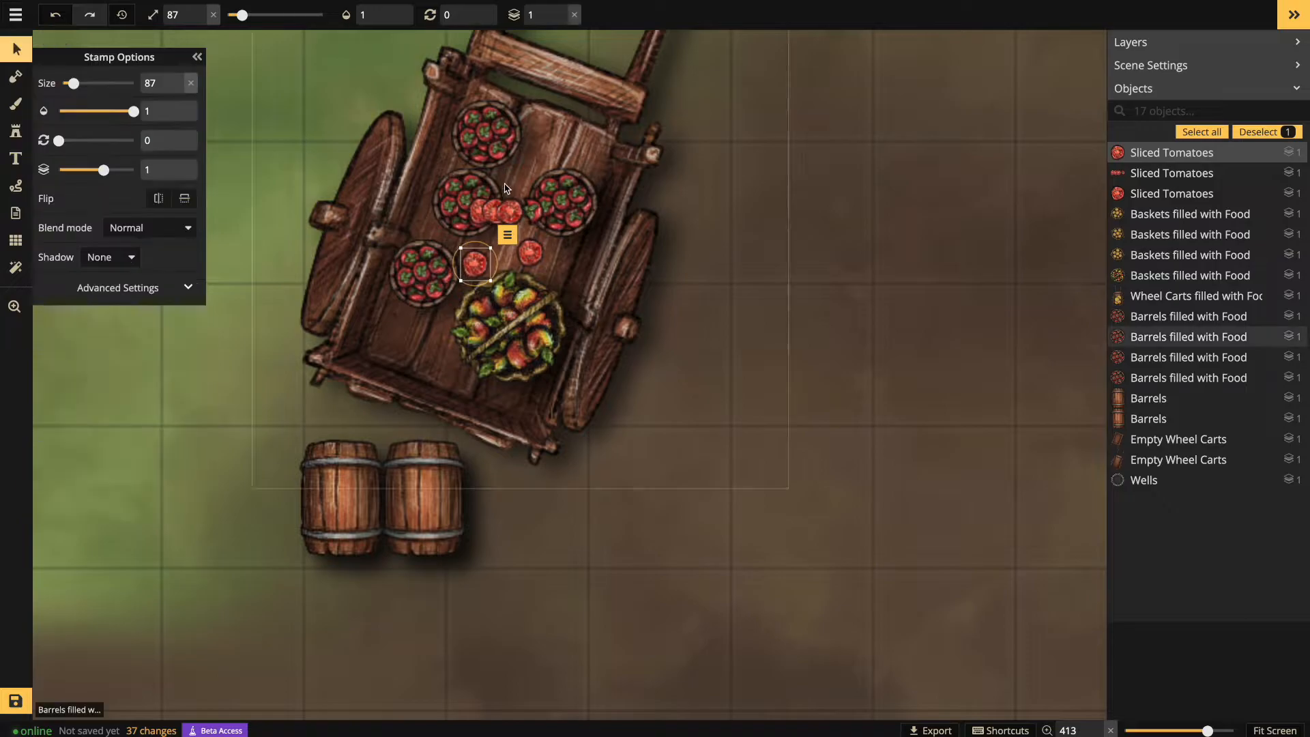
left_click_drag(508, 212, 512, 247)
scroll(549, 272, "down", 5)
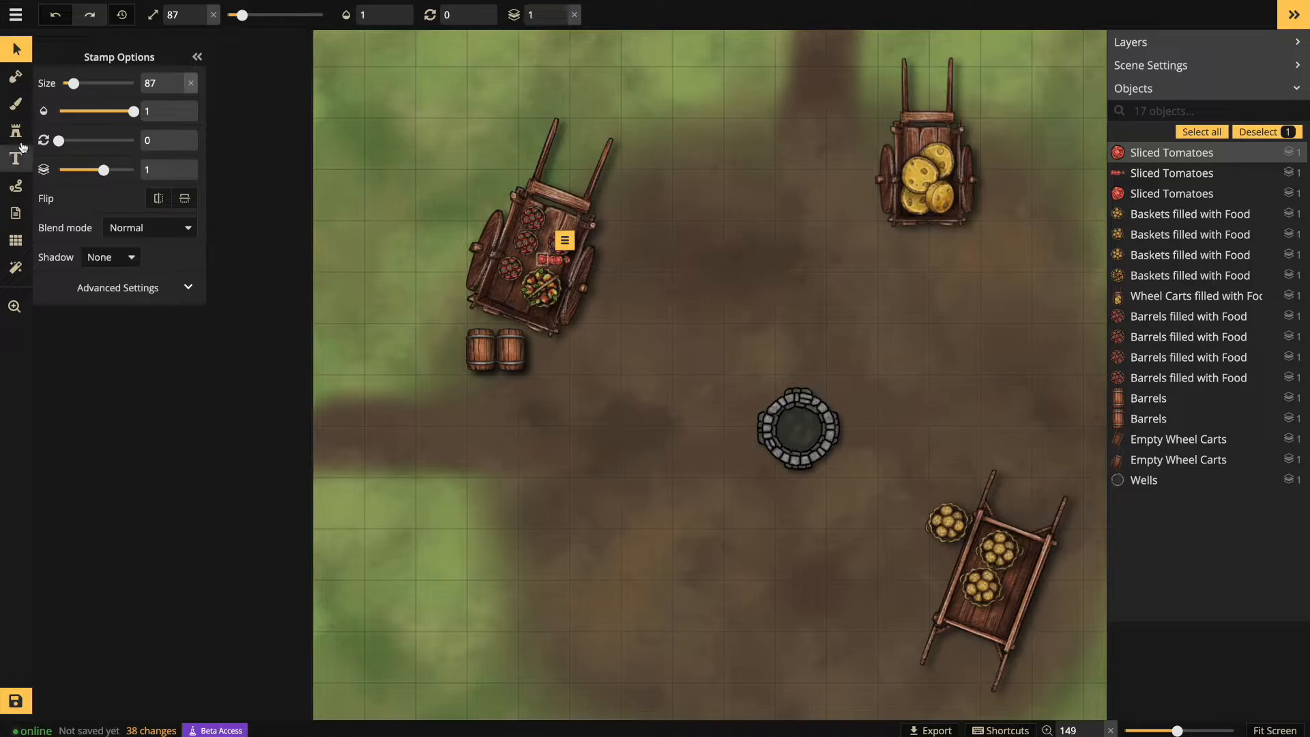
Place a Long Table stamp from the Tavern section at size 87 on the lower-left grass edge and rotate it to 69 degrees
left_click(15, 130)
left_click(78, 109)
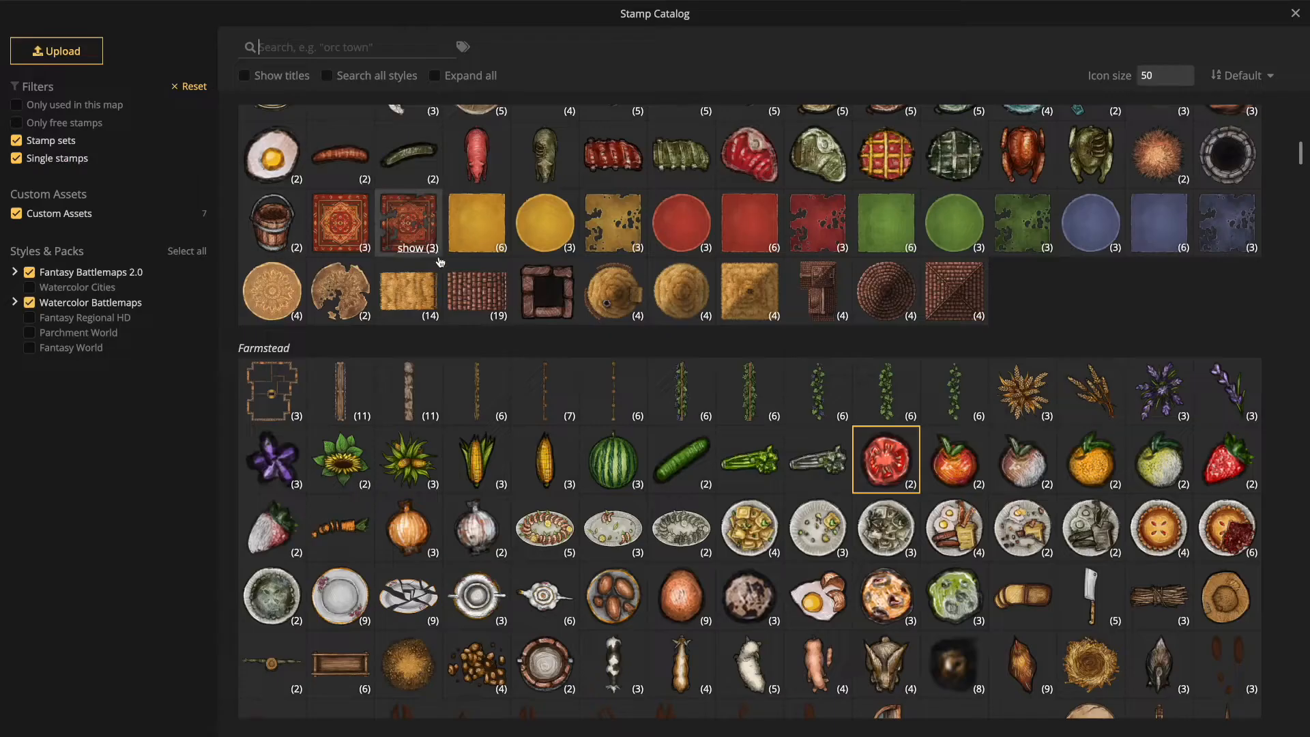
scroll(771, 479, "down", 2)
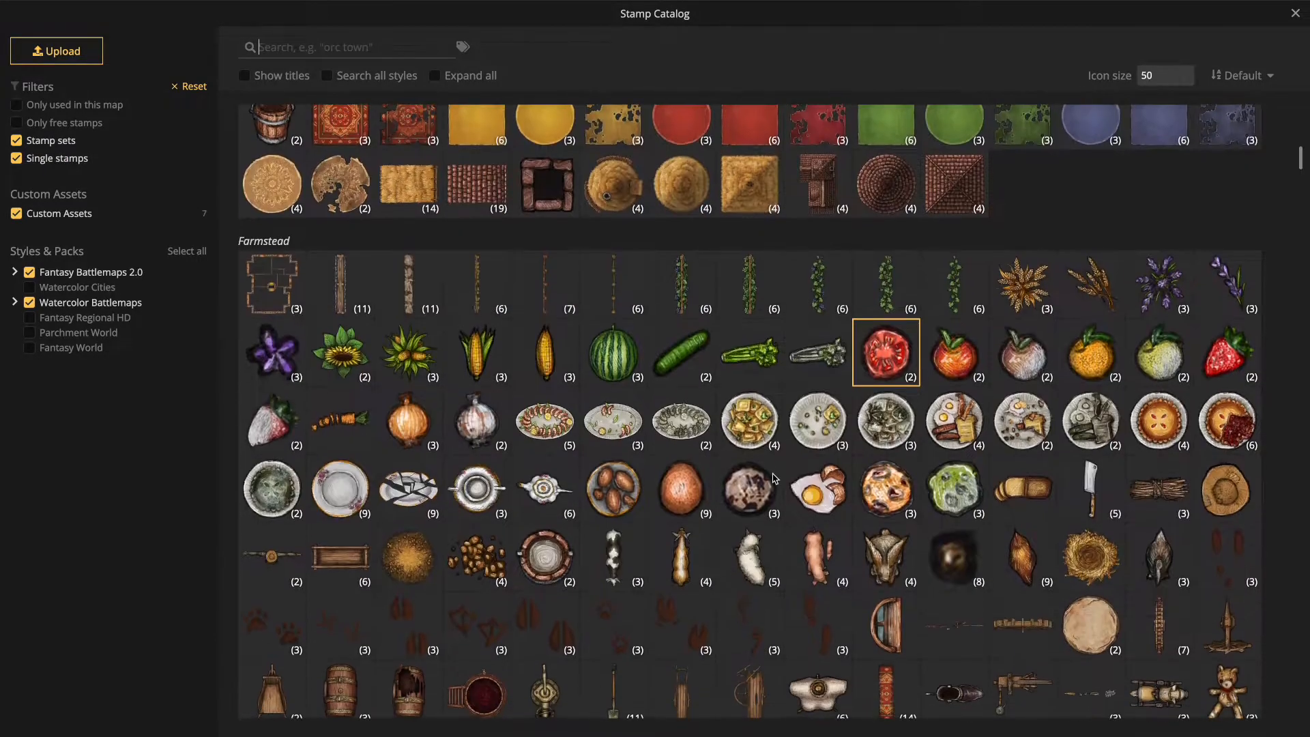
scroll(774, 479, "up", 2)
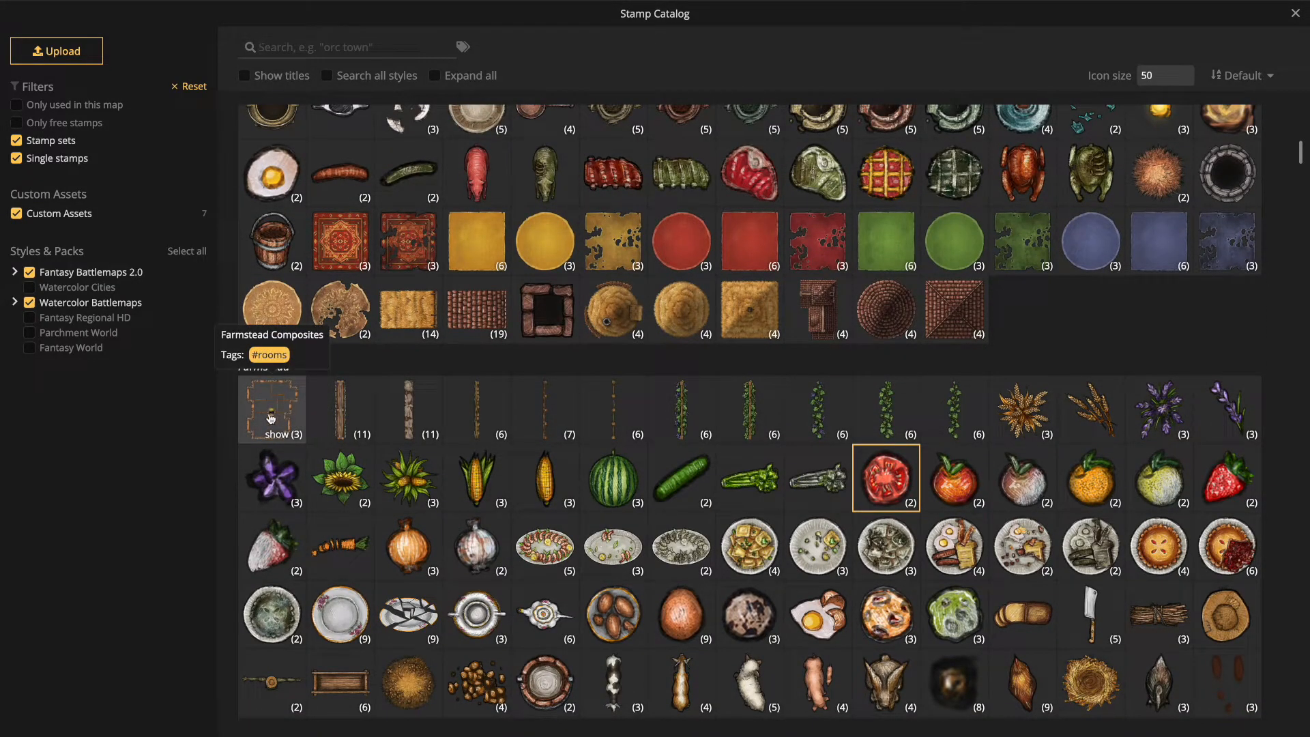
scroll(287, 411, "up", 4)
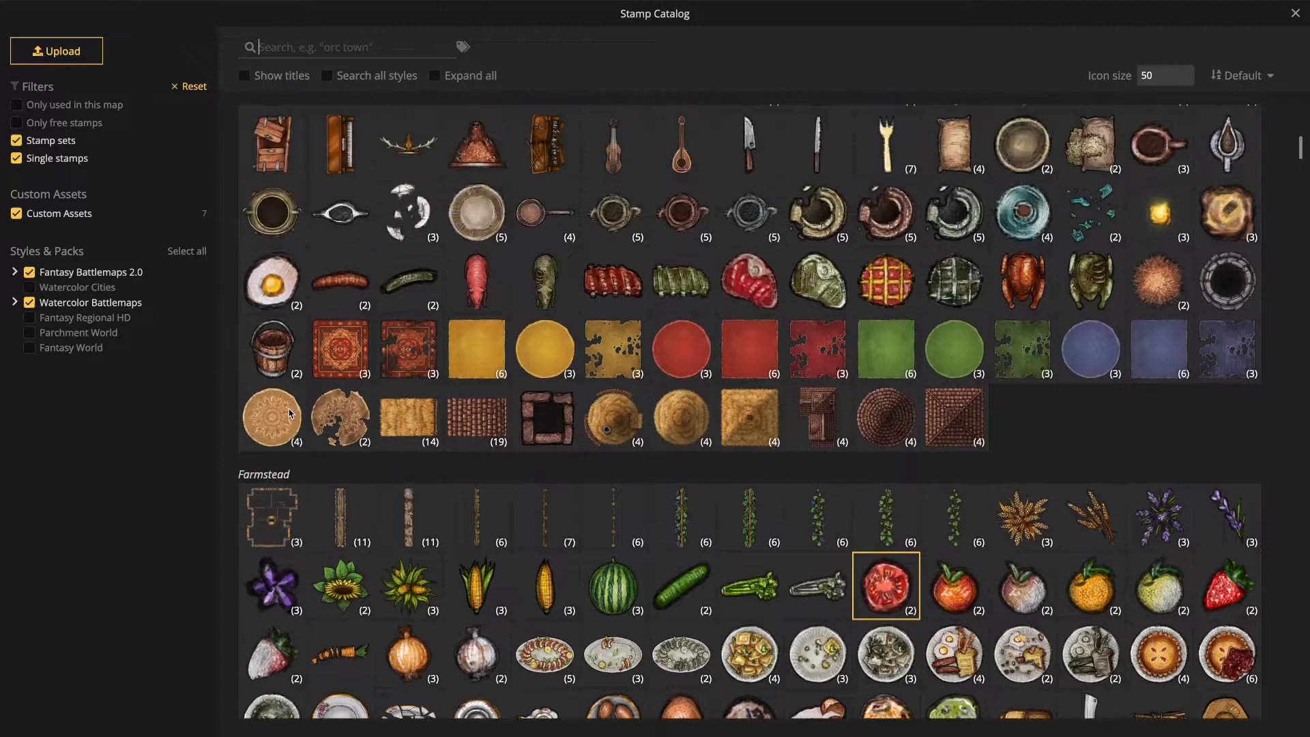
scroll(288, 413, "up", 3)
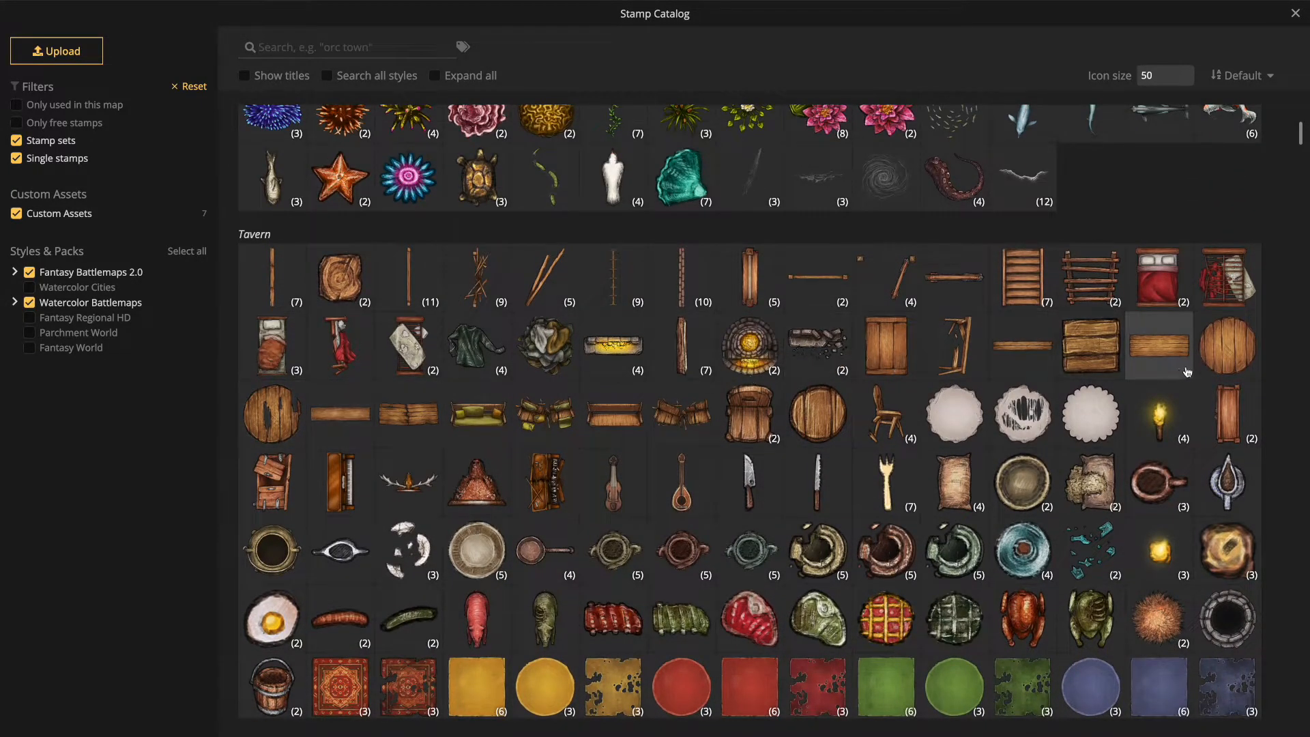
left_click(1158, 345)
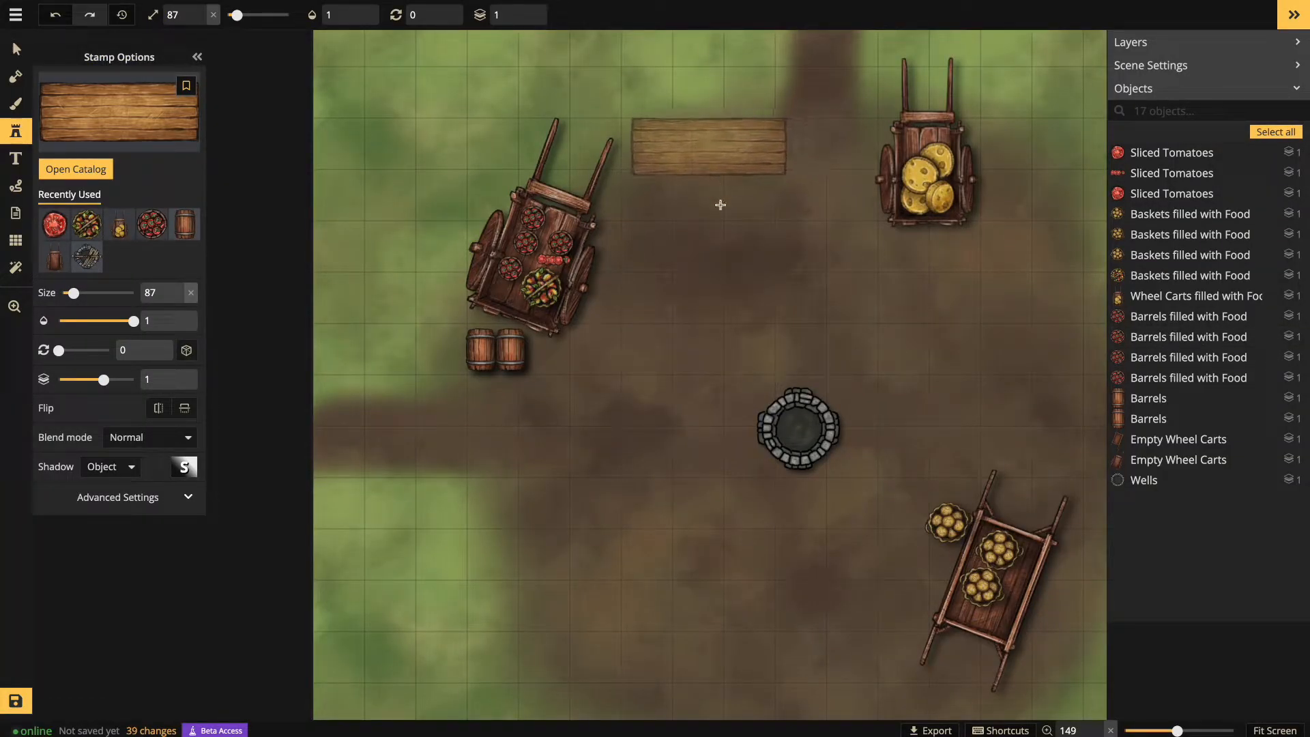
left_click(522, 528)
left_click_drag(558, 471, 545, 593)
left_click_drag(580, 637, 631, 616)
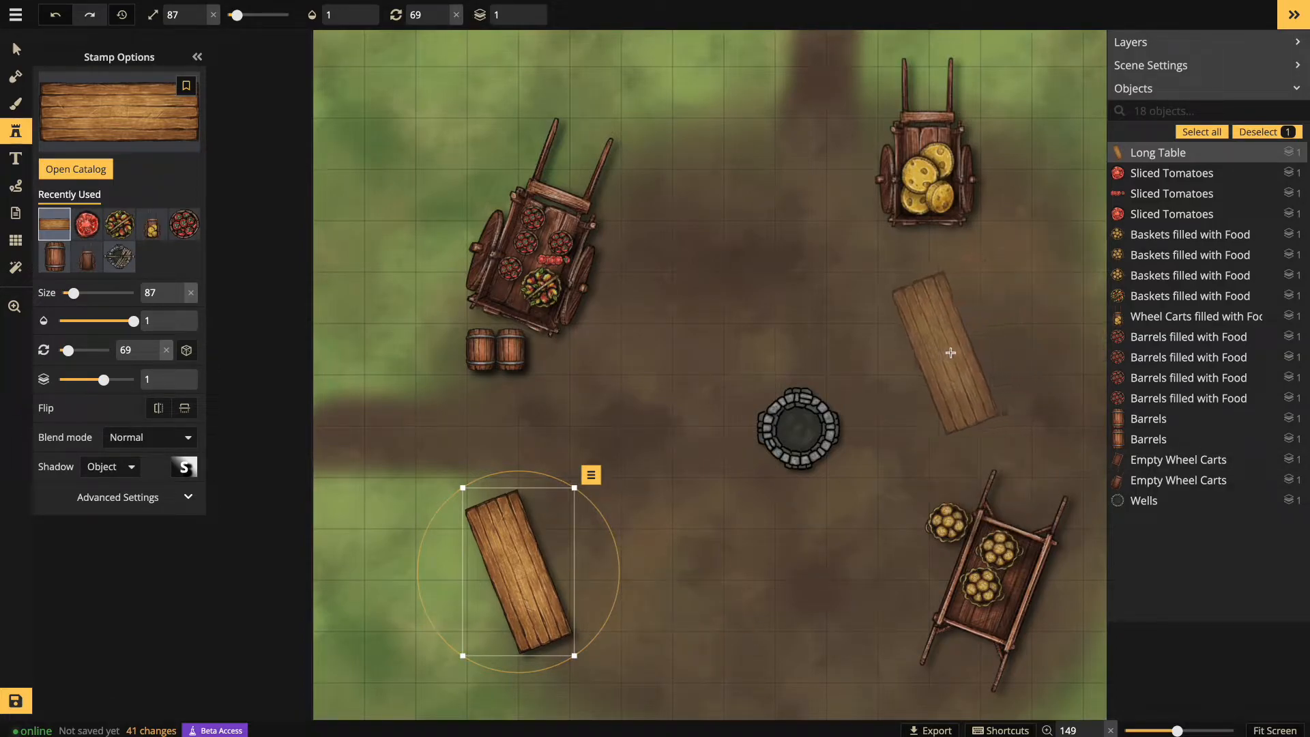
Place a second Long Table between the two right-hand carts, rotate it to 90 degrees and resize it to 97
left_click(973, 349)
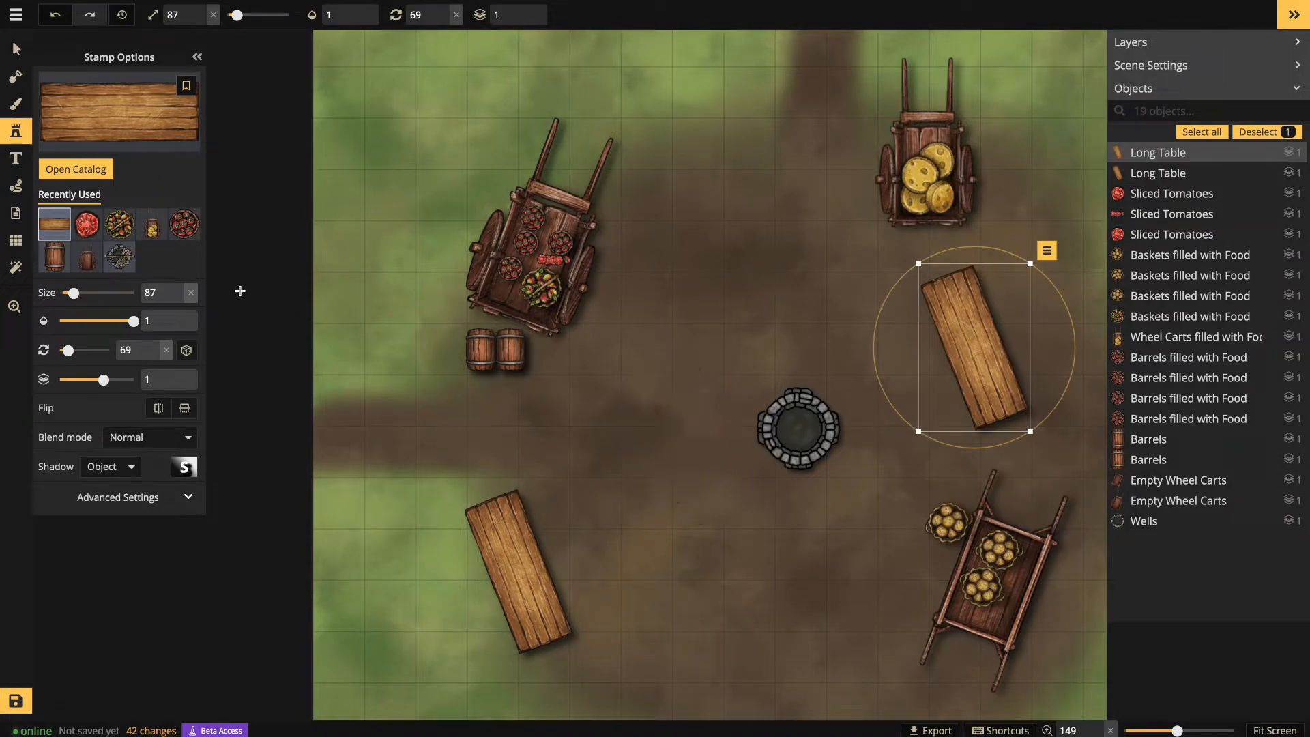
left_click_drag(968, 248, 1002, 326)
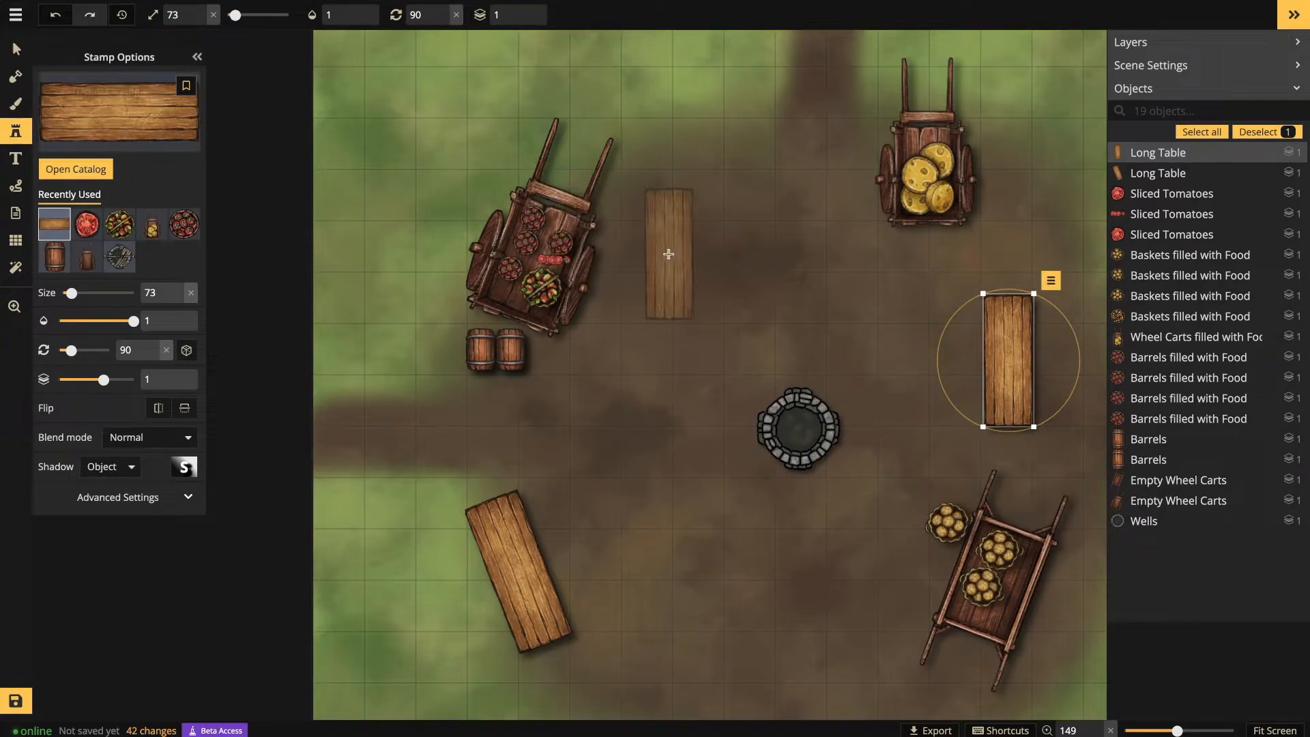
left_click_drag(1035, 293, 1081, 262)
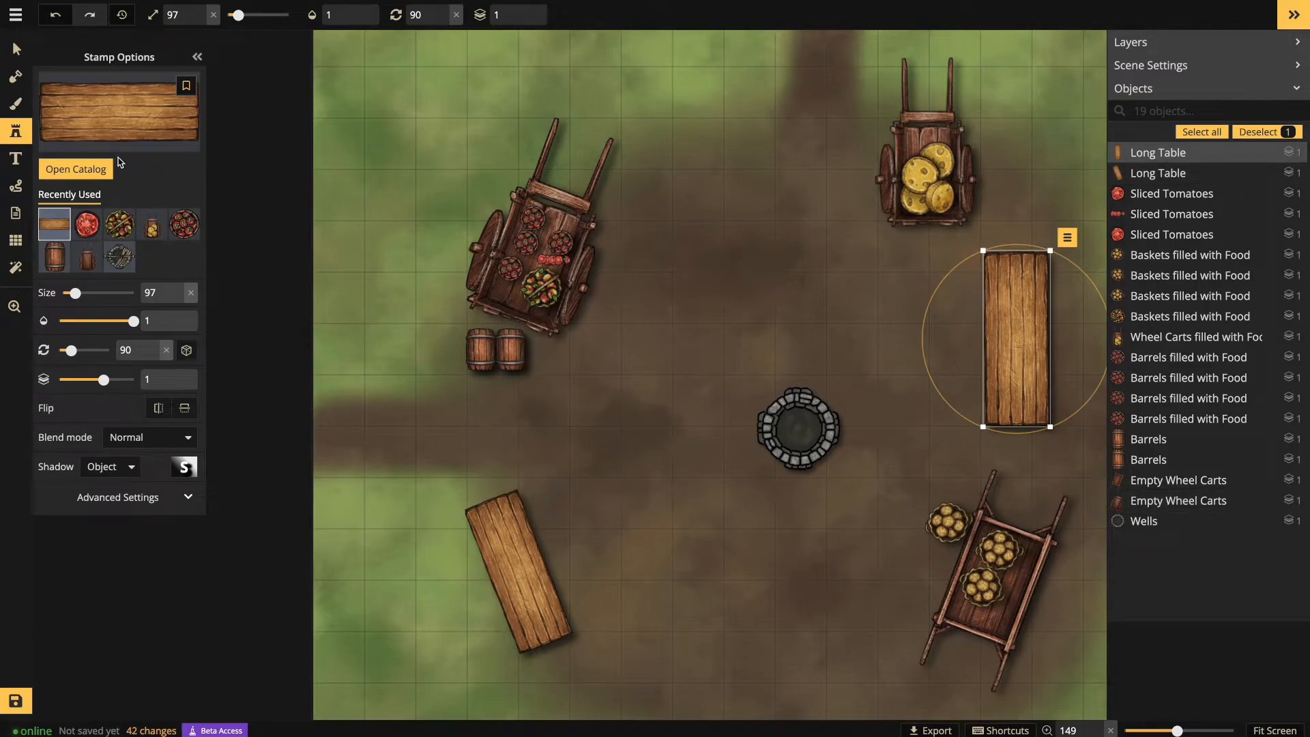
Enlarge the lower-left Long Table to size 104
left_click(15, 50)
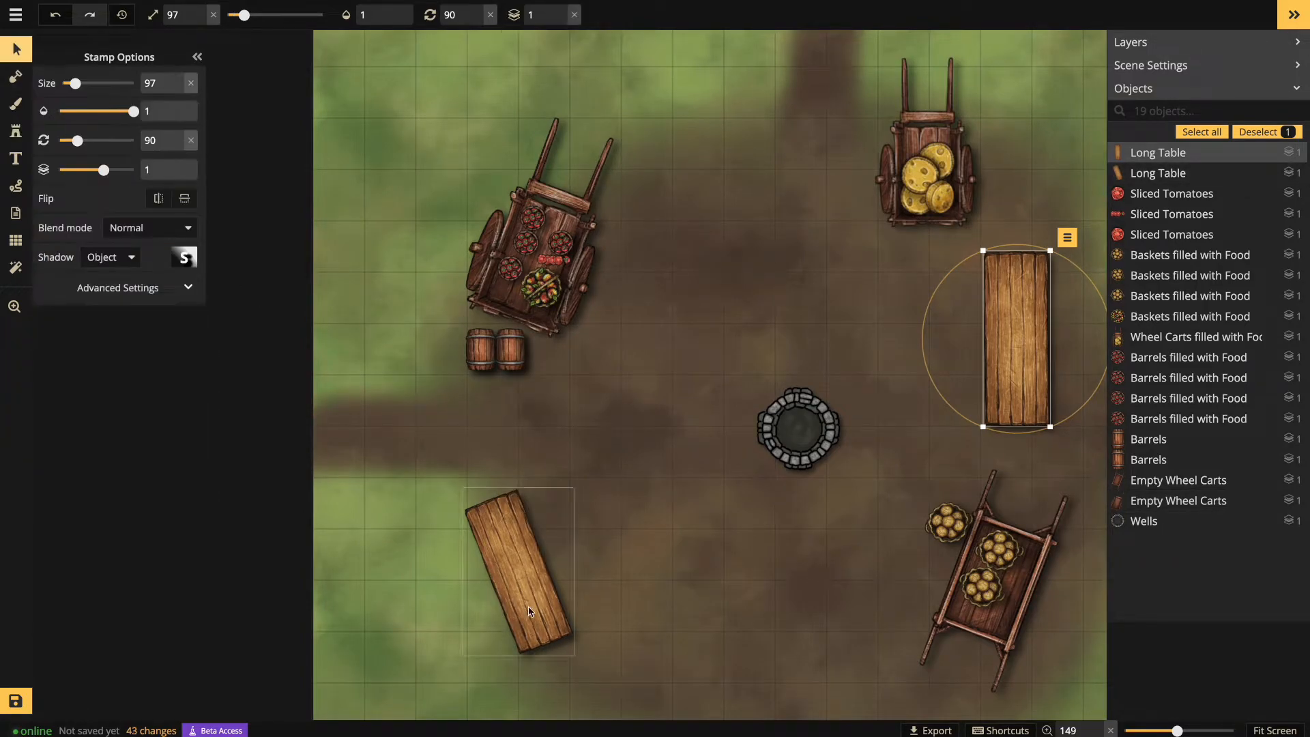
scroll(559, 627, "down", 2)
left_click(536, 609)
left_click_drag(572, 652, 590, 677)
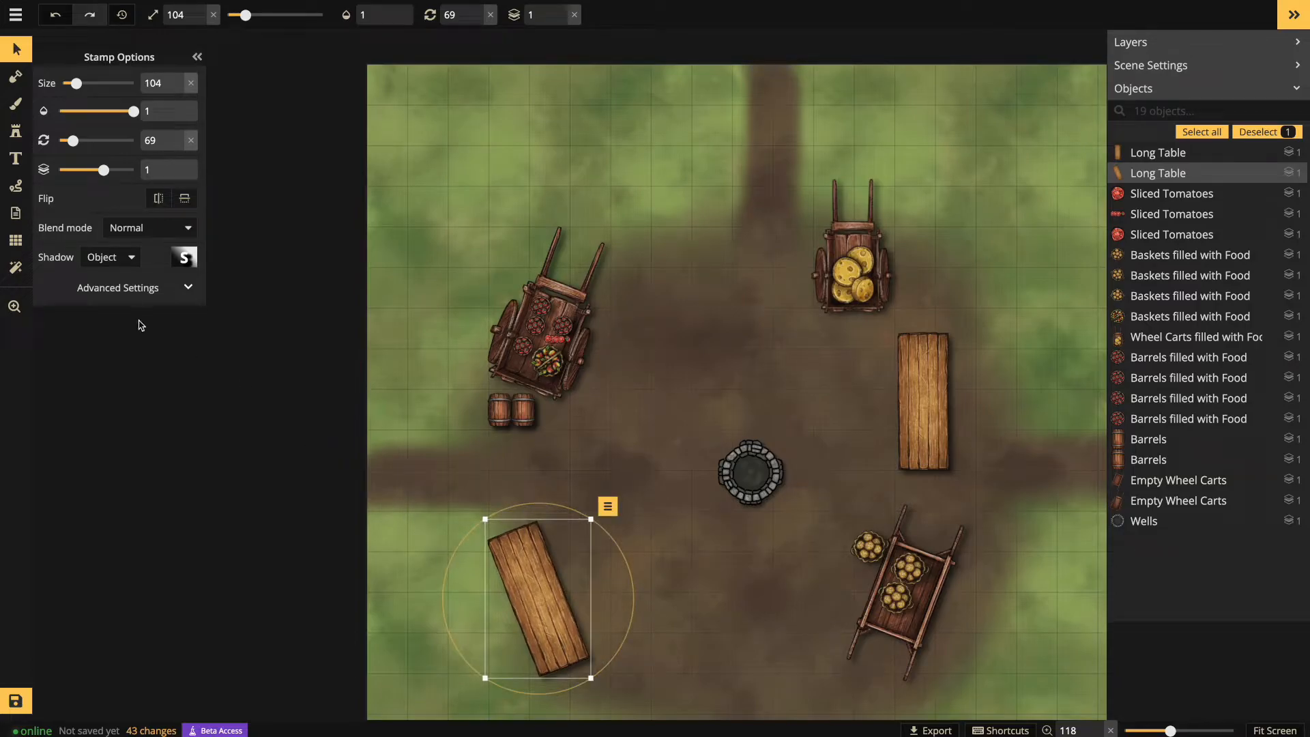
Look through the stamp catalog sections from Tavern down to Steampunk for objects to lay on the tables
left_click(16, 131)
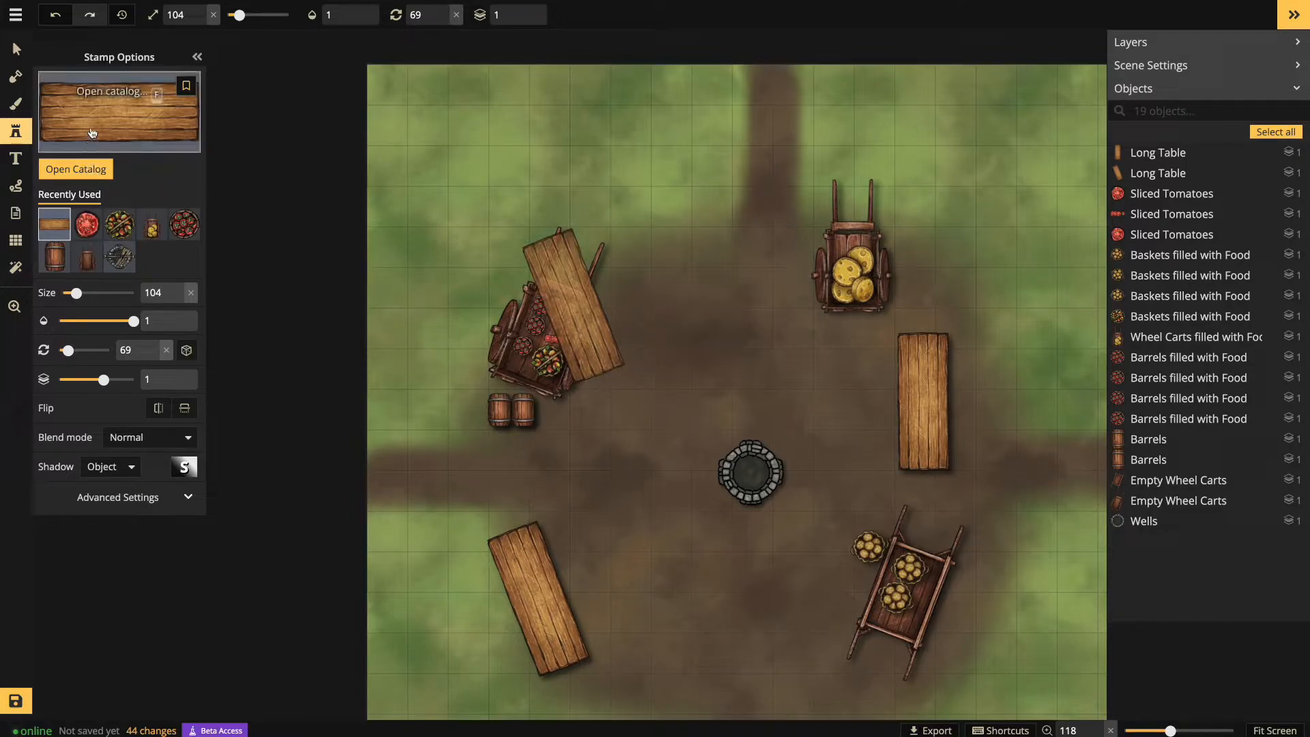
left_click(76, 169)
scroll(736, 443, "down", 5)
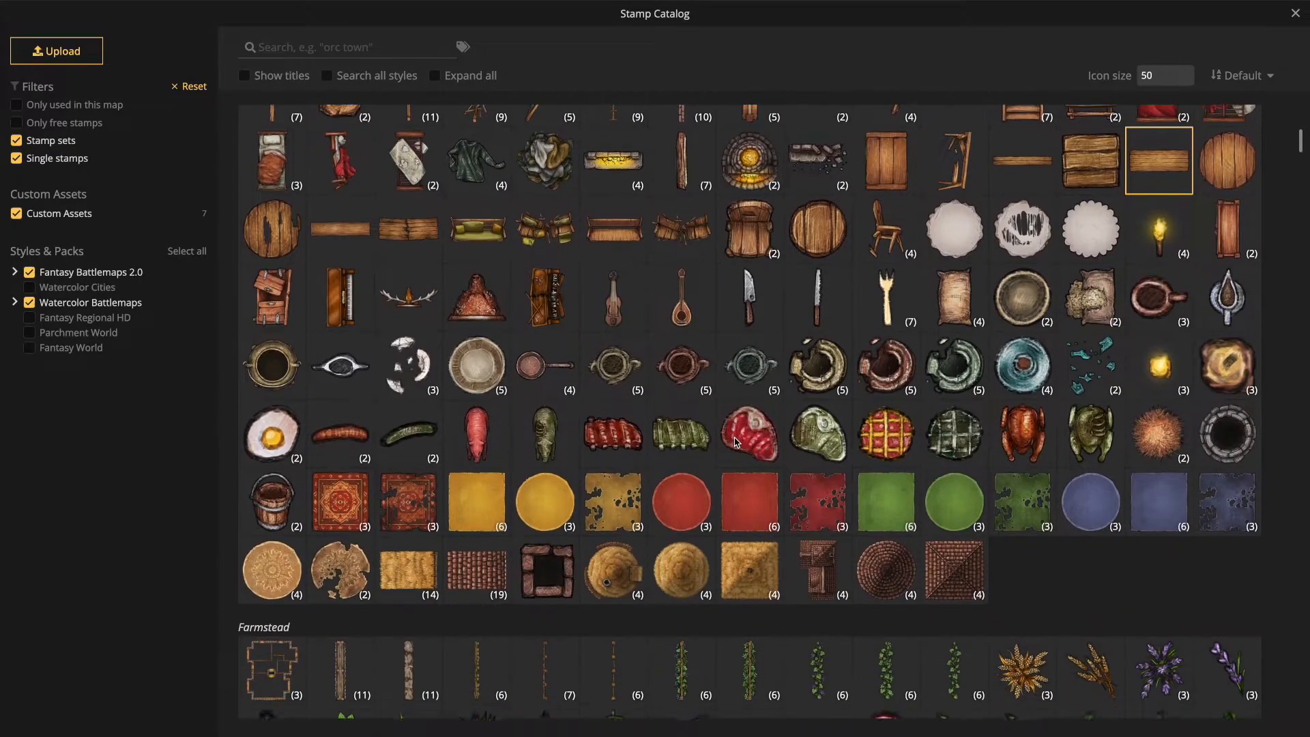
scroll(735, 442, "down", 4)
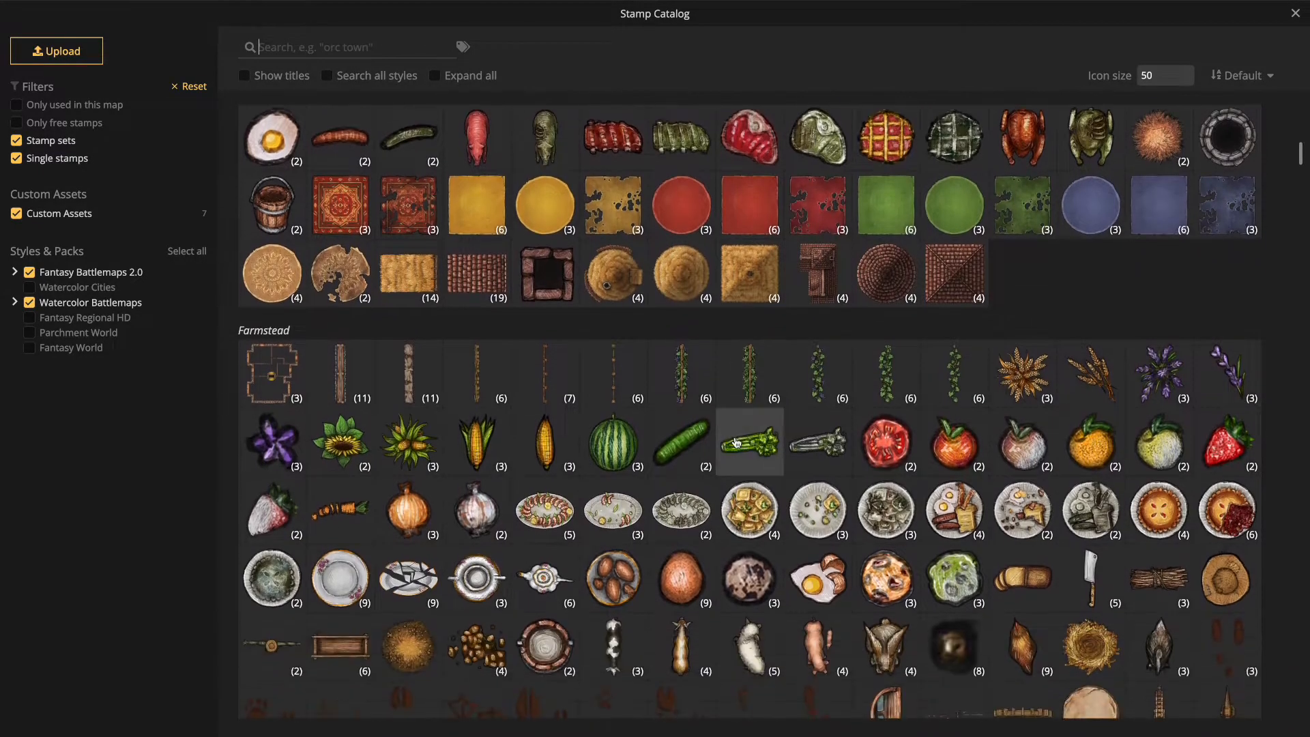
scroll(737, 442, "down", 6)
scroll(738, 440, "down", 3)
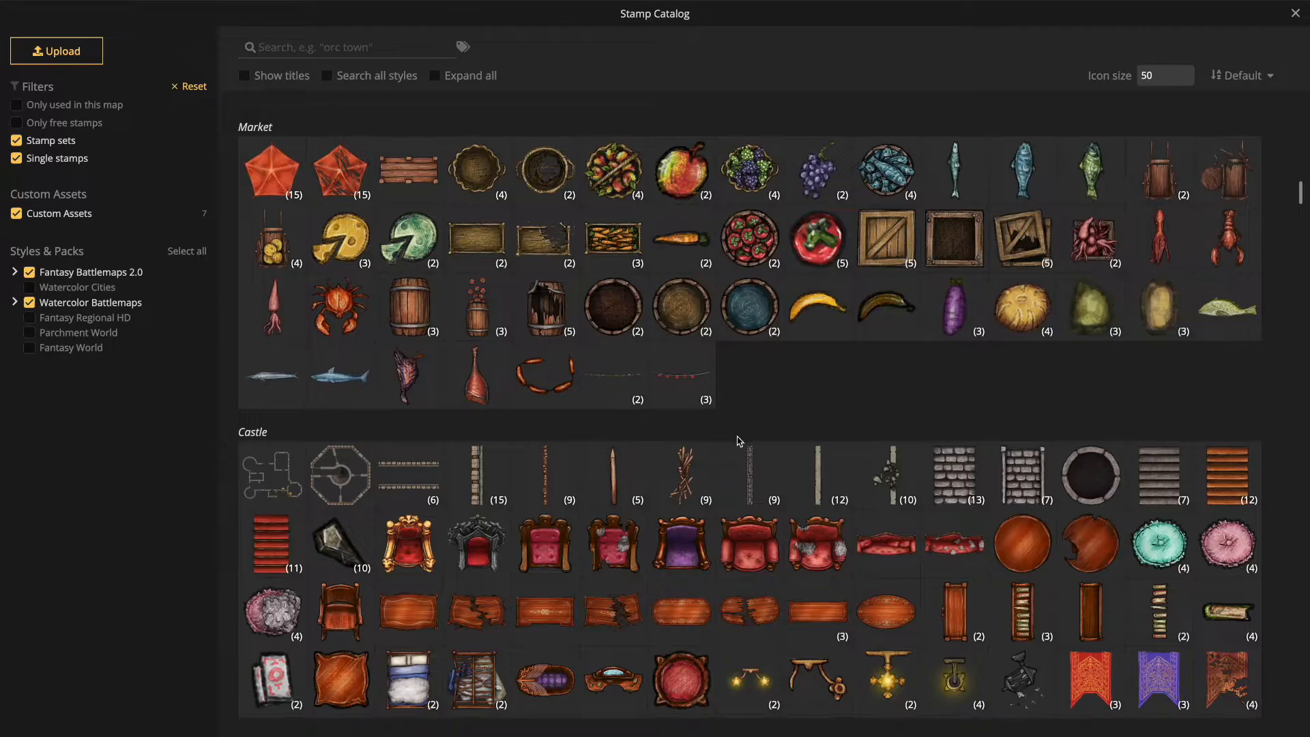
scroll(737, 442, "down", 1)
scroll(737, 444, "down", 7)
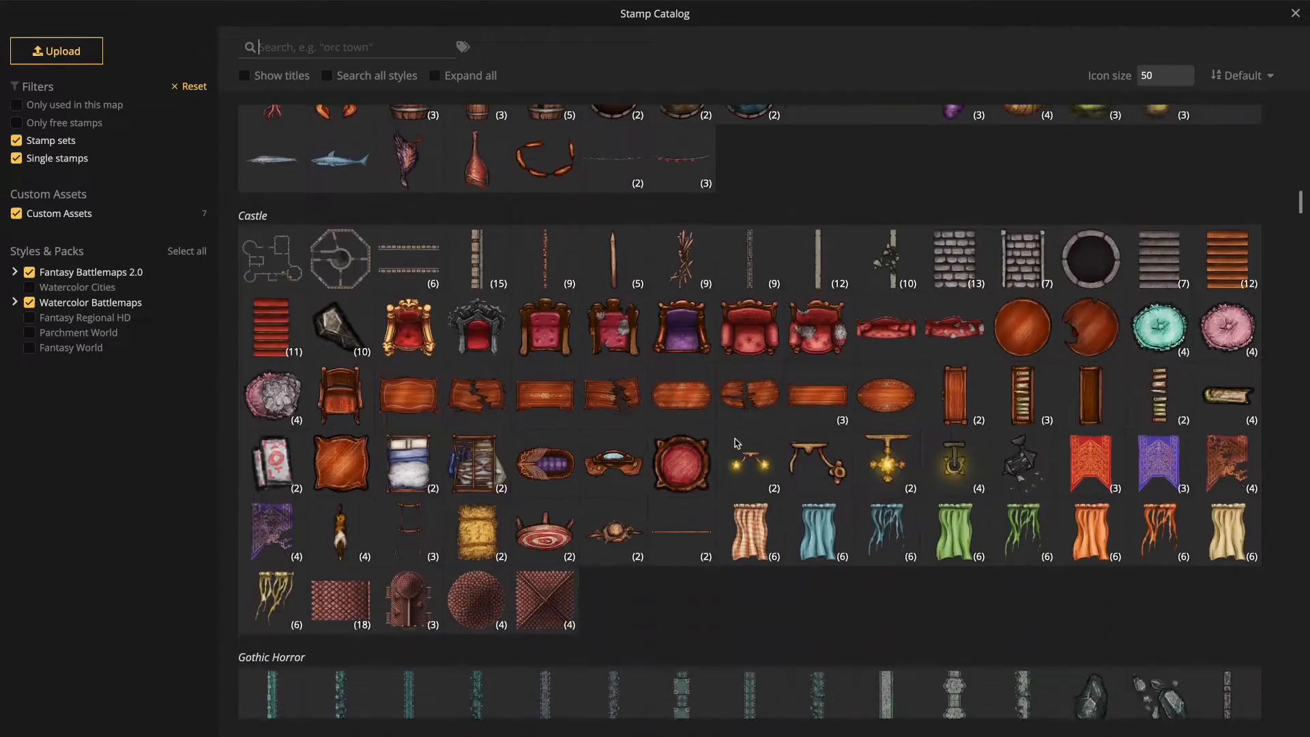
scroll(737, 442, "down", 5)
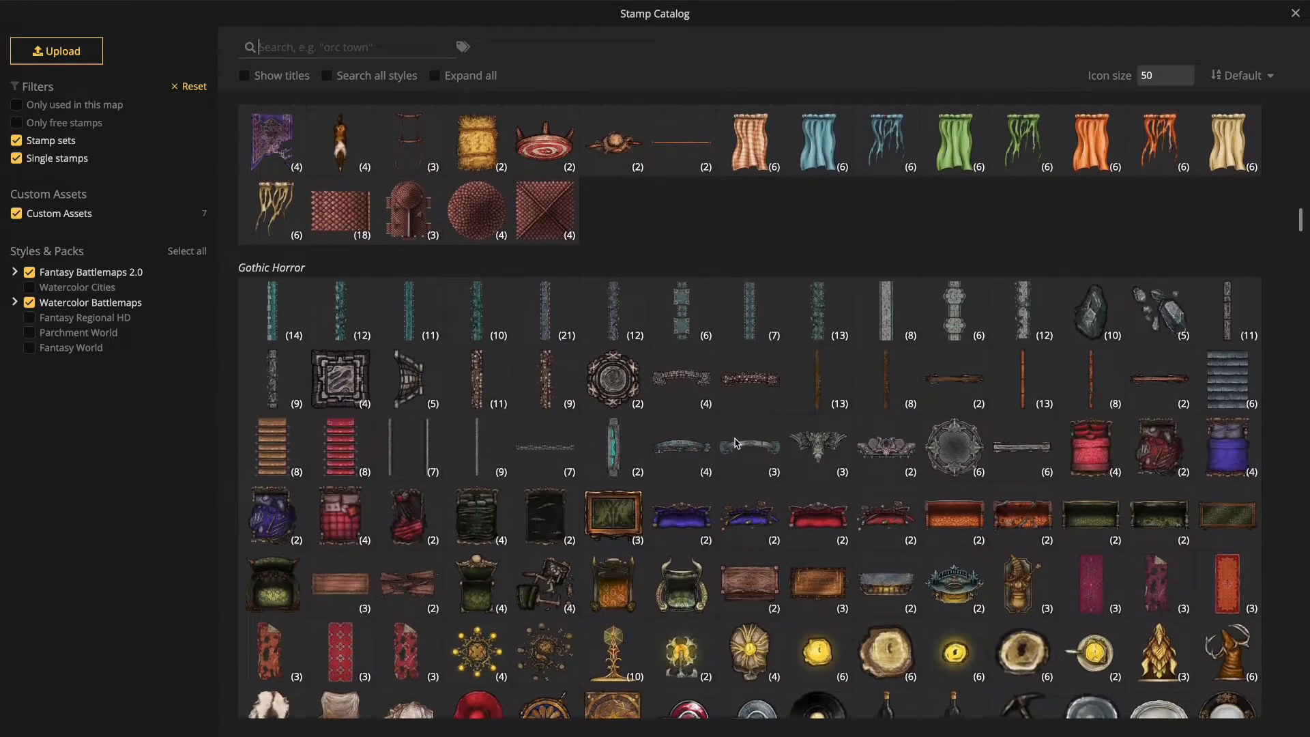
scroll(736, 442, "down", 7)
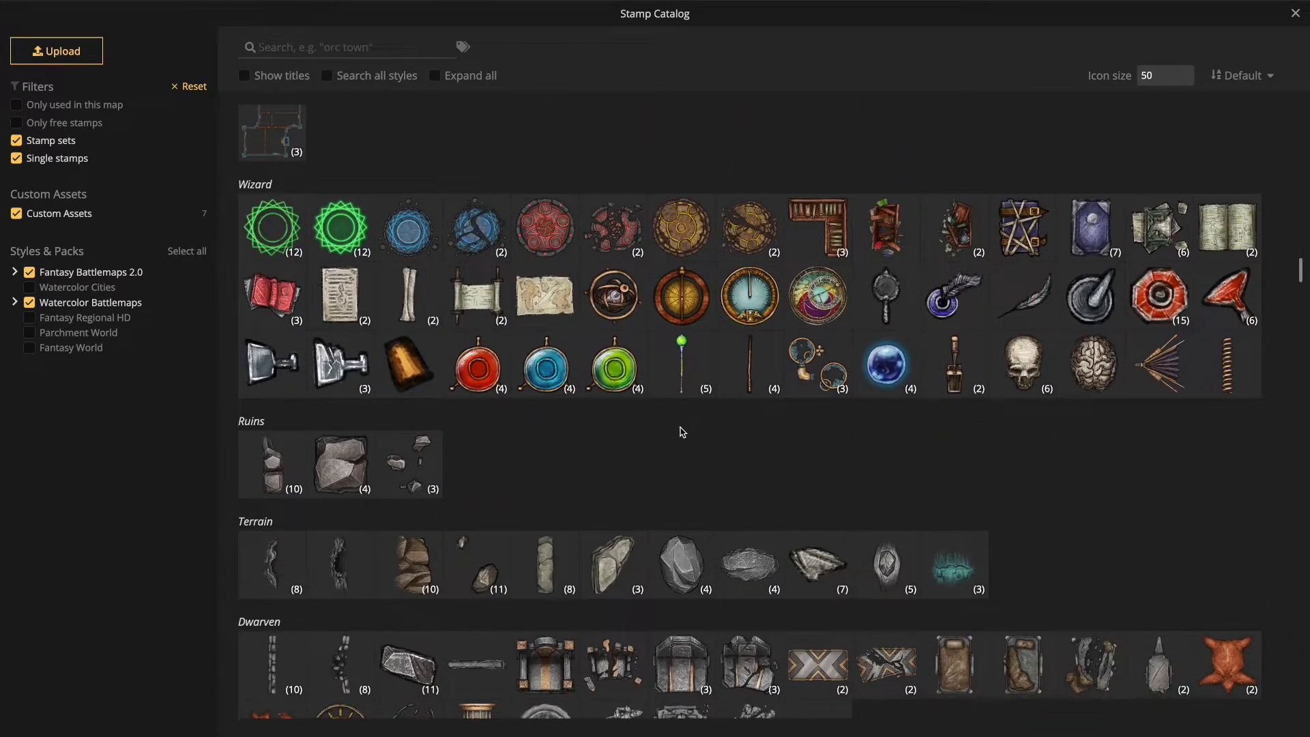
scroll(682, 432, "down", 1)
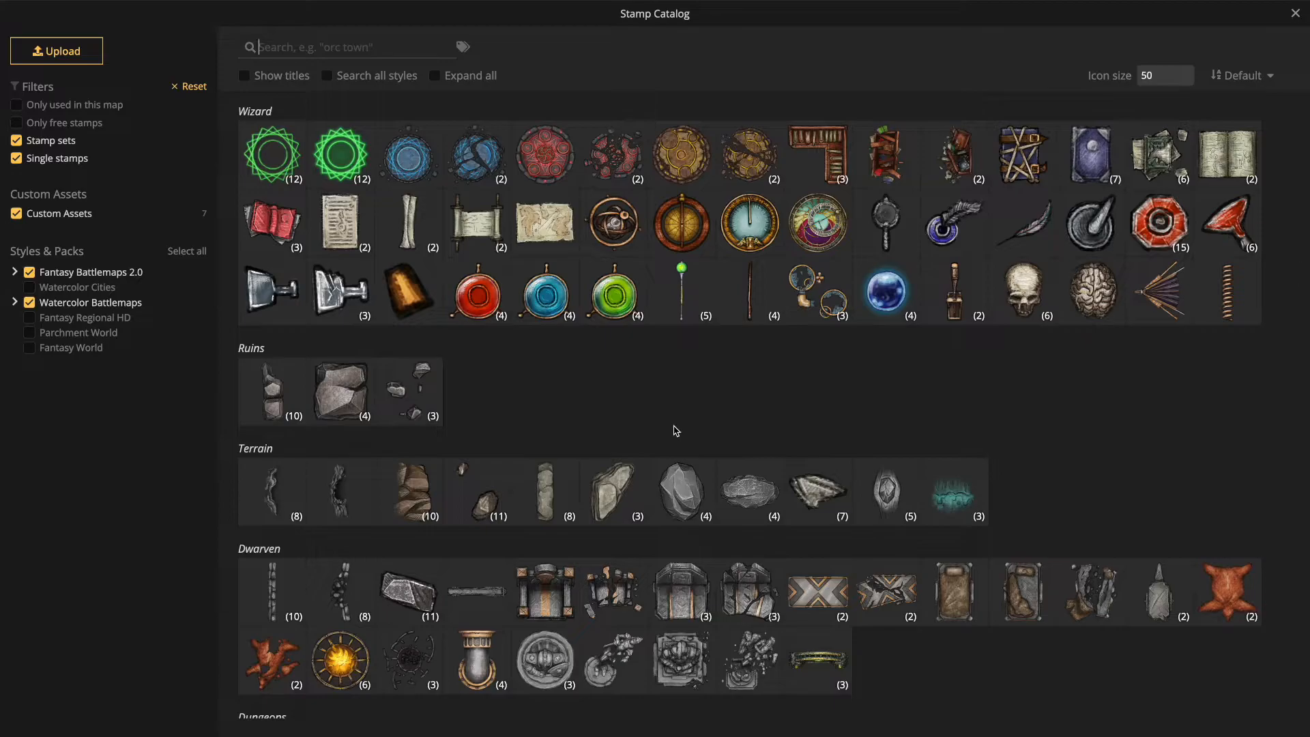
scroll(702, 408, "down", 3)
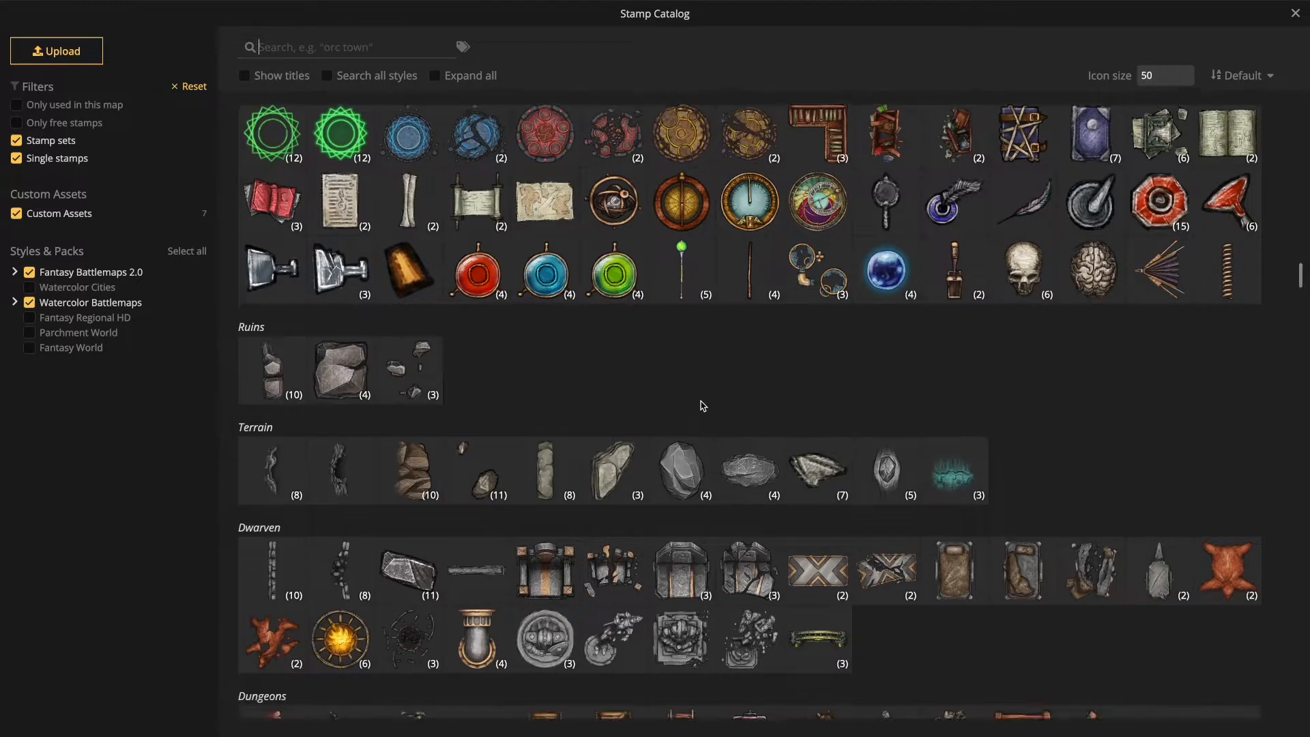
scroll(702, 406, "down", 2)
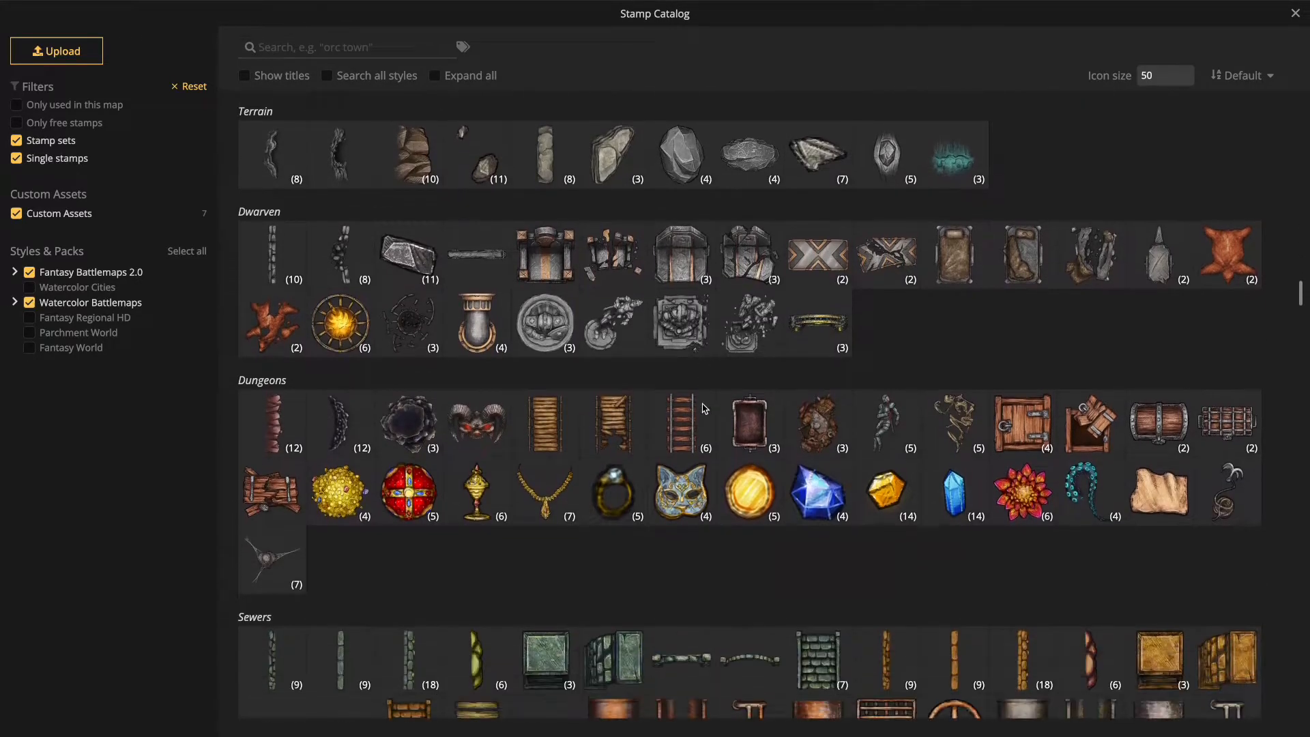
scroll(730, 488, "down", 1)
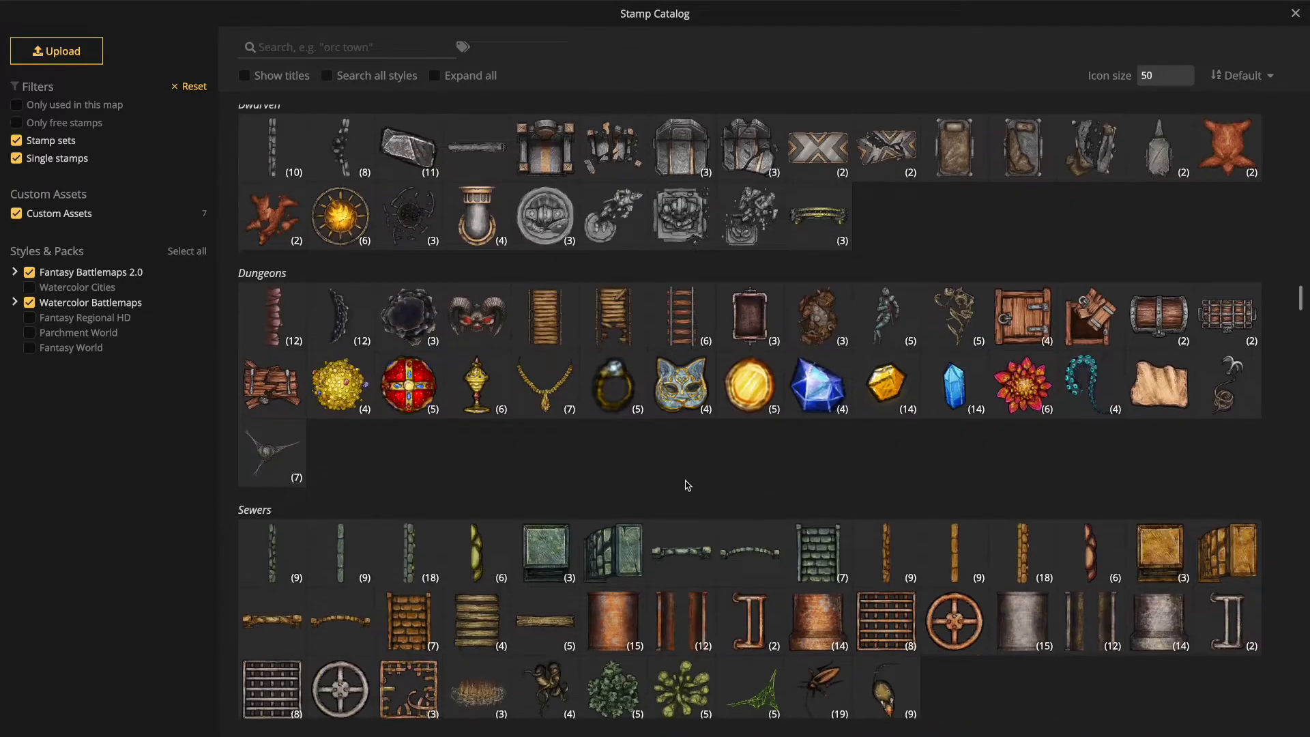
scroll(665, 471, "down", 3)
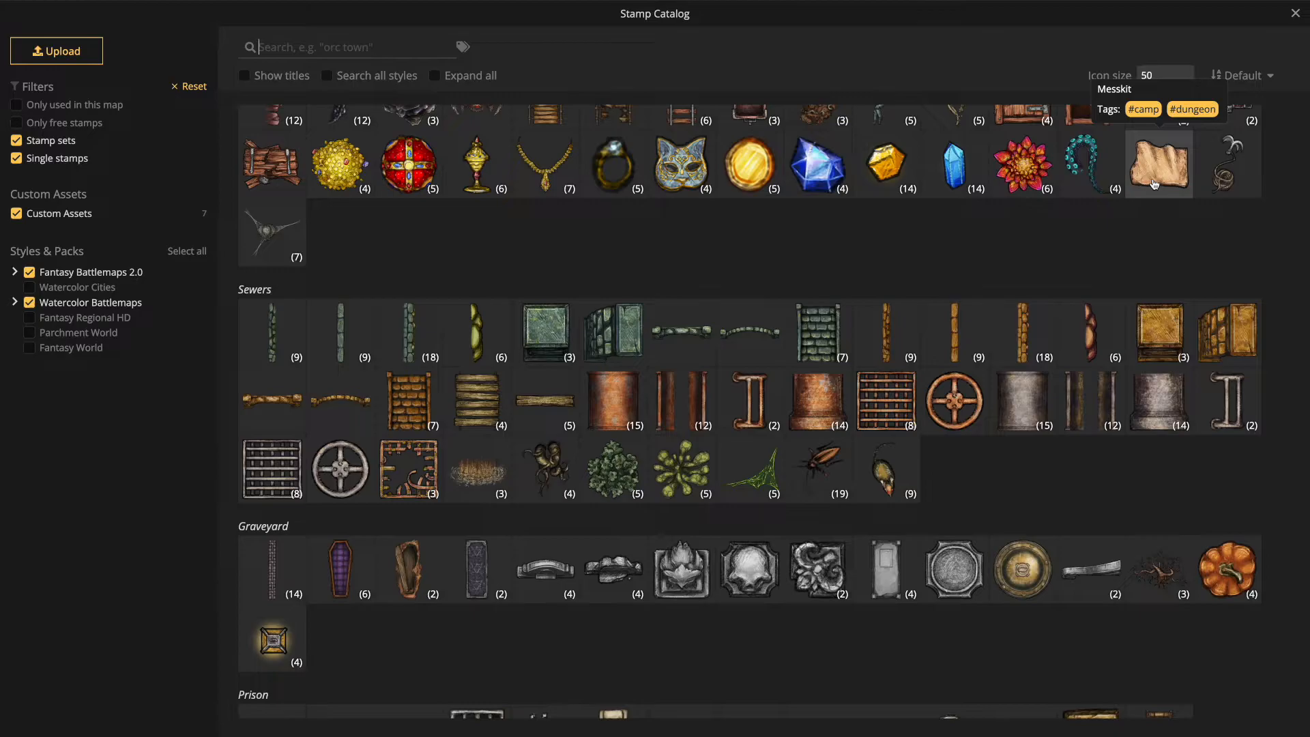
scroll(954, 430, "down", 3)
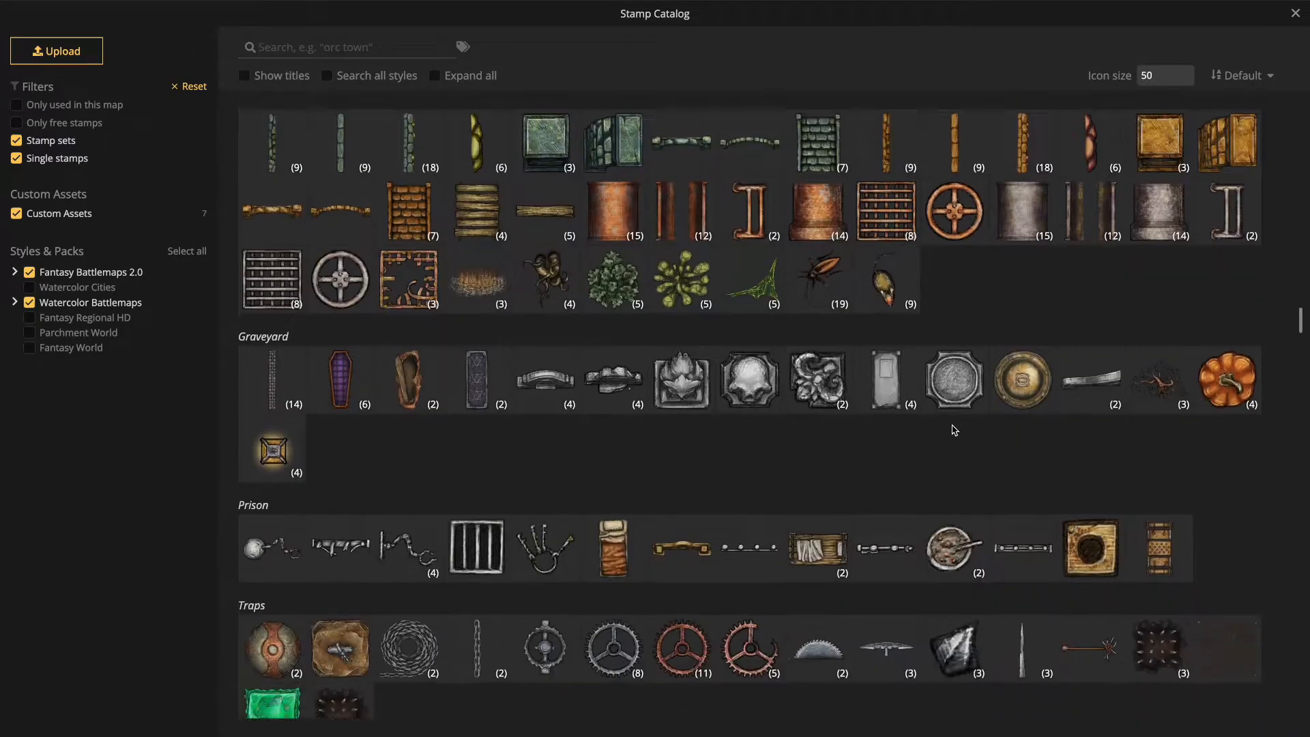
scroll(954, 429, "down", 3)
scroll(921, 433, "down", 4)
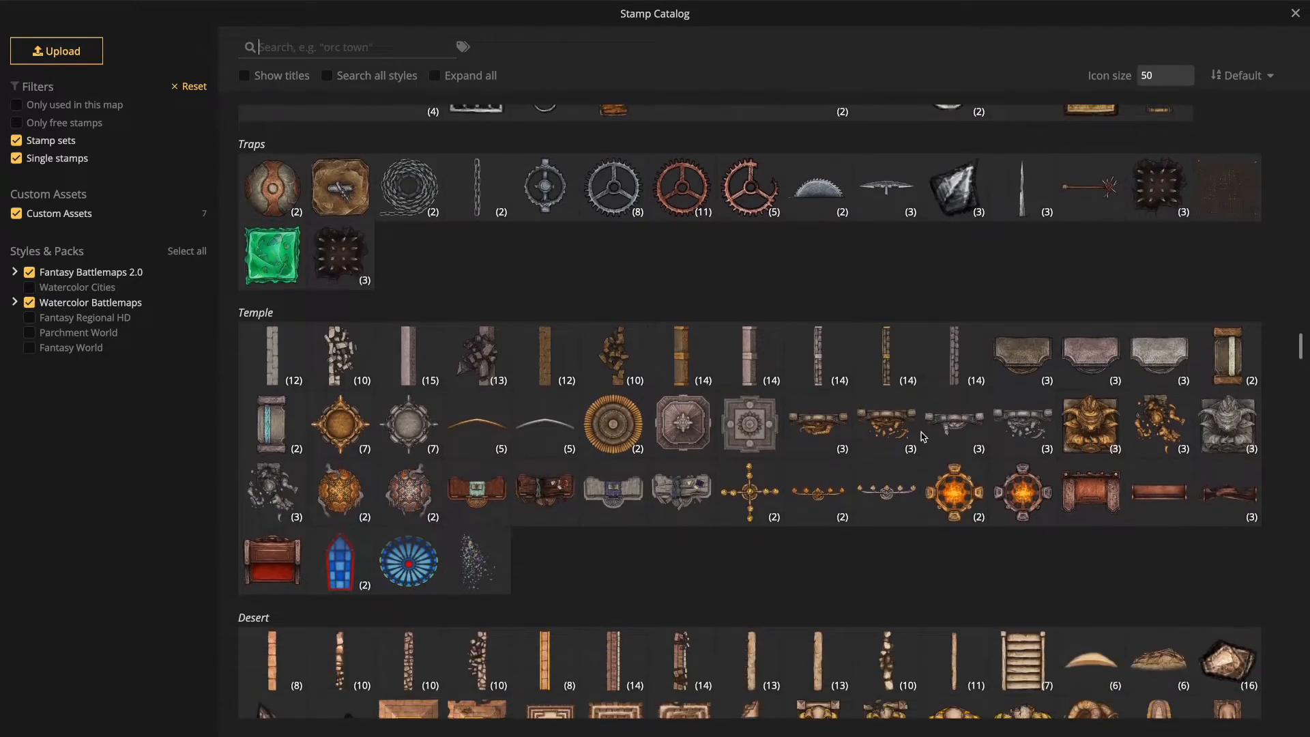
scroll(922, 437, "down", 5)
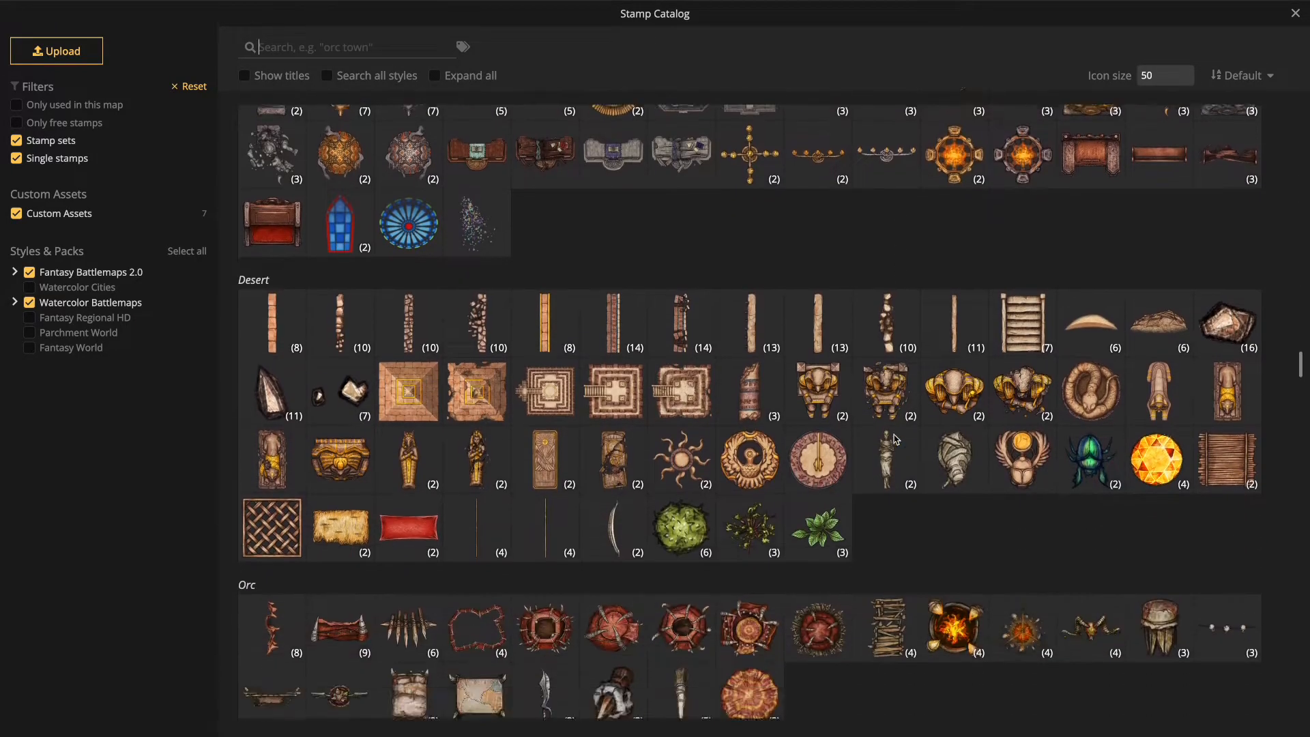
scroll(895, 439, "down", 6)
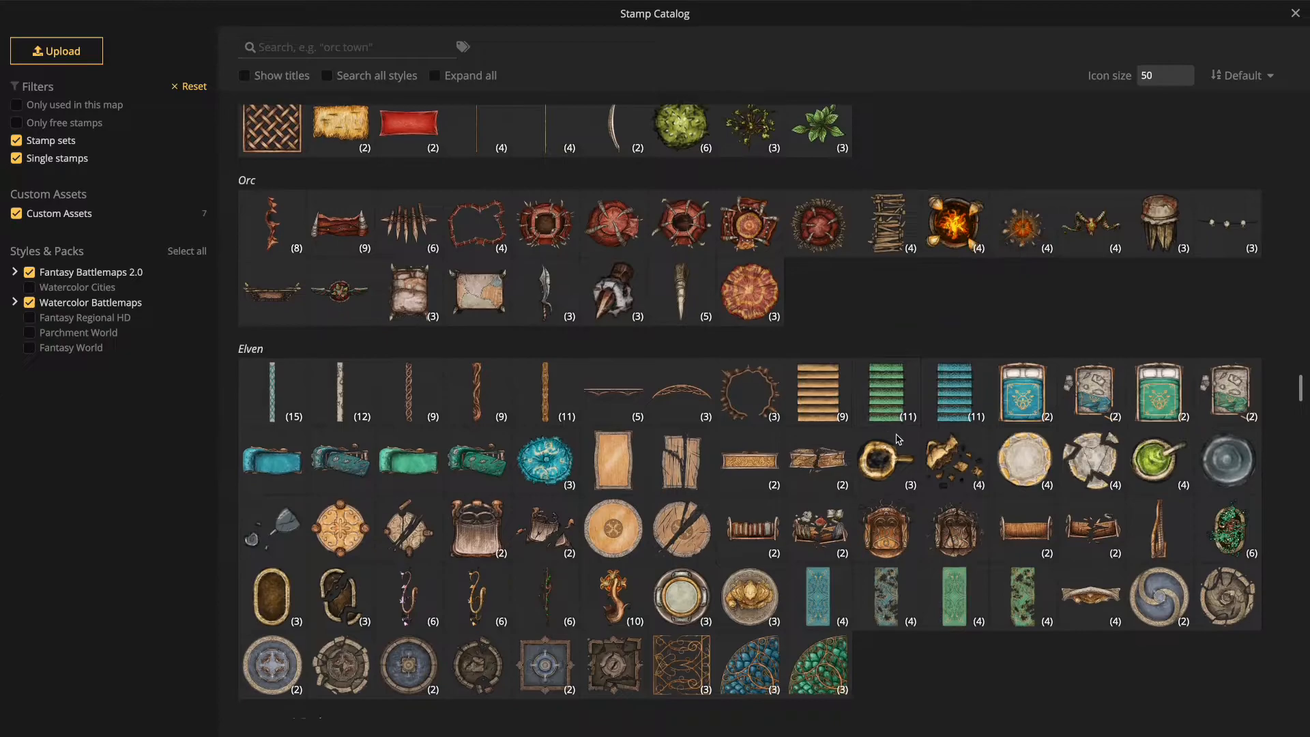
scroll(898, 438, "down", 4)
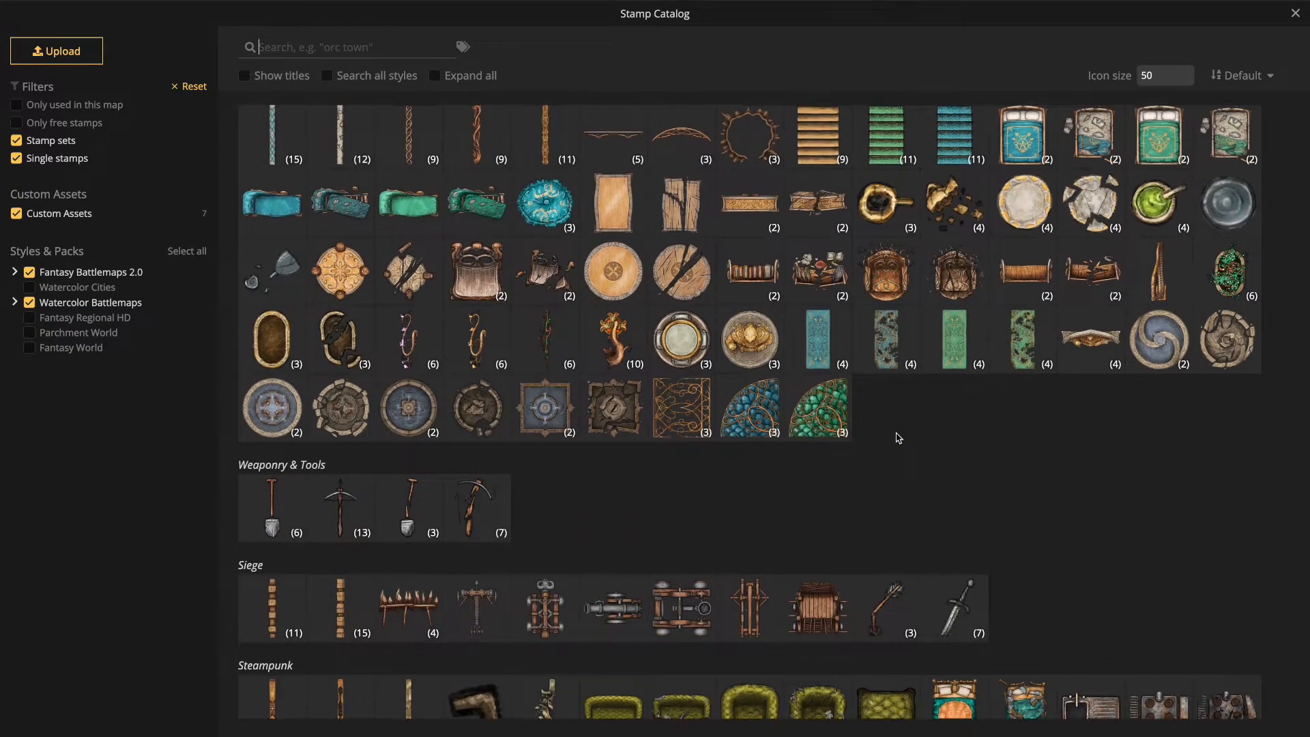
scroll(897, 439, "up", 1)
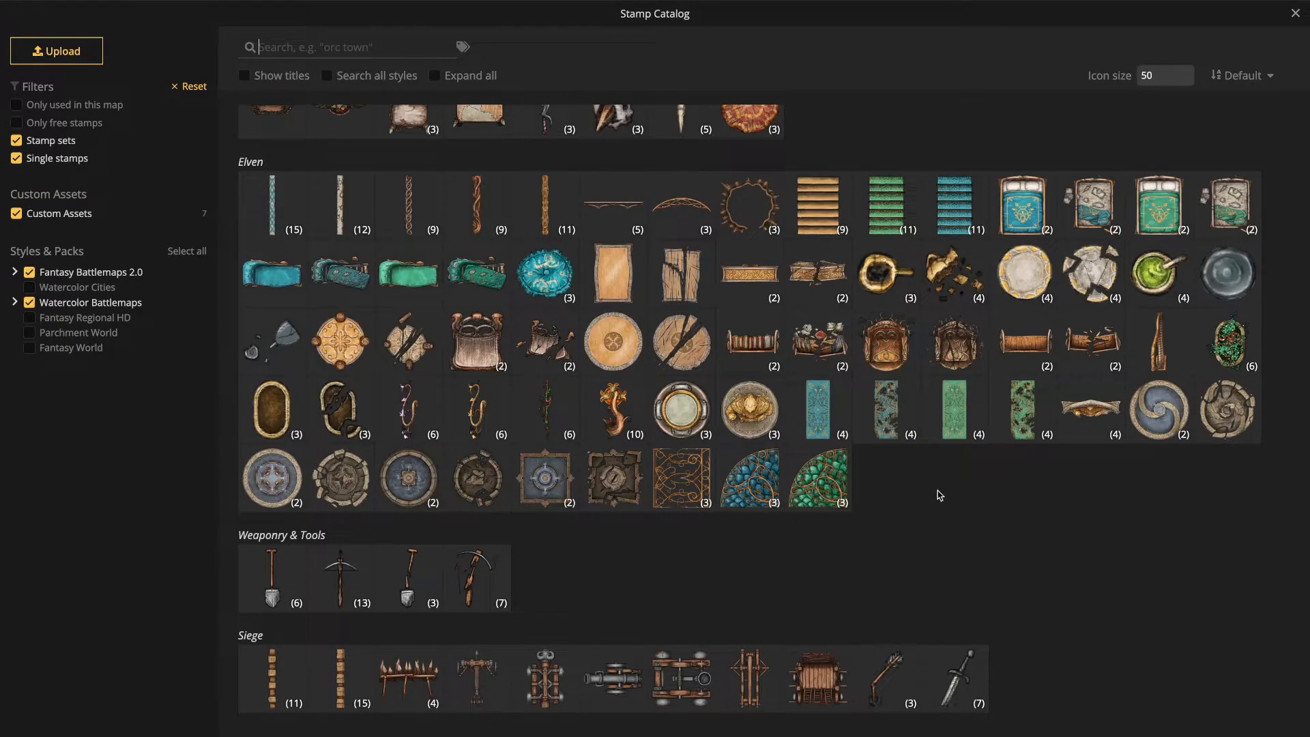
scroll(939, 495, "down", 2)
scroll(939, 495, "down", 1)
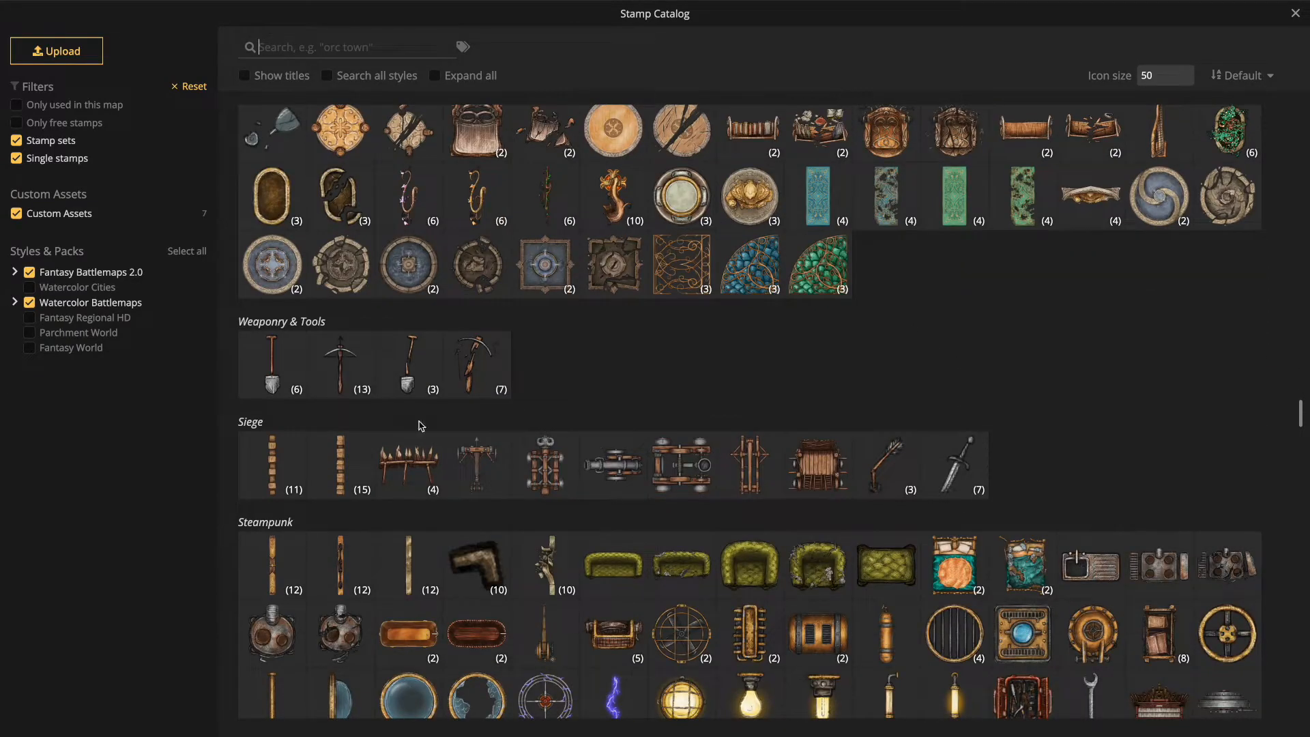
Place two shovels, variant 1 of the Weaponry & Tools stamps, side by side on the upper end of the lower-left table
left_click(271, 384)
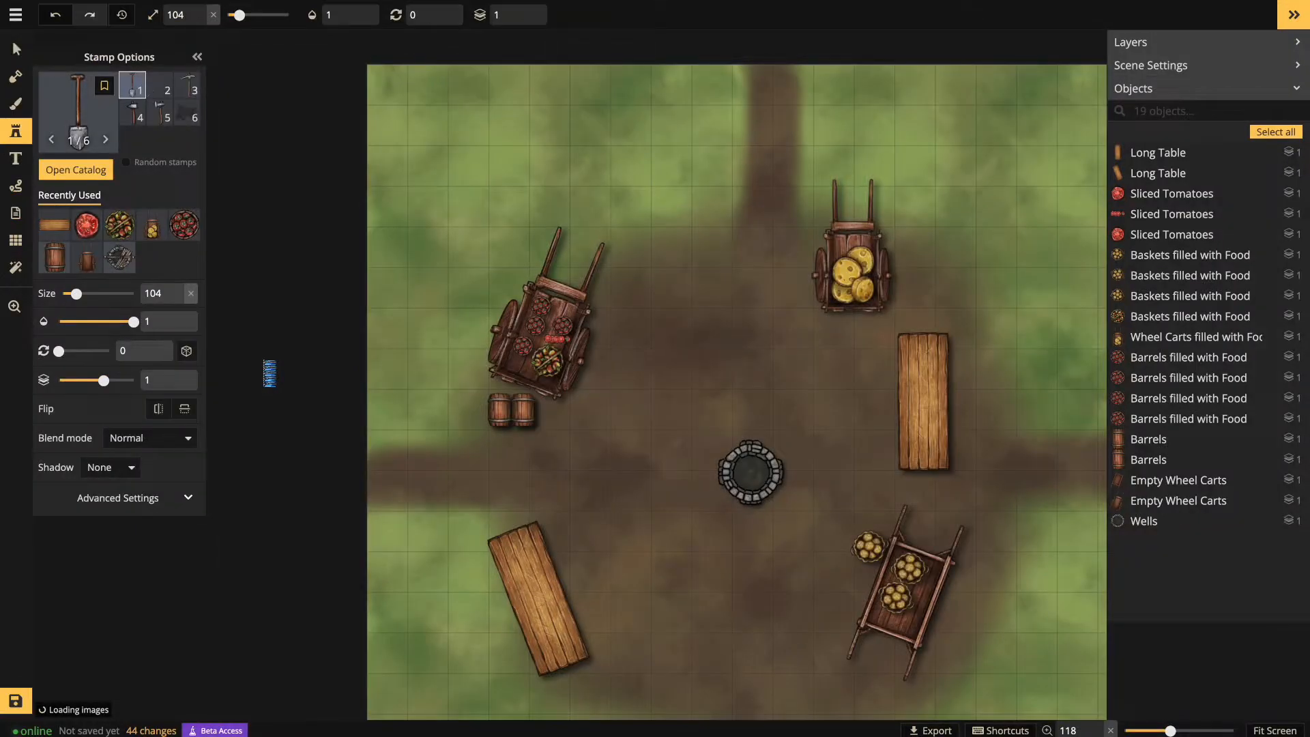
left_click(511, 555)
left_click(529, 561)
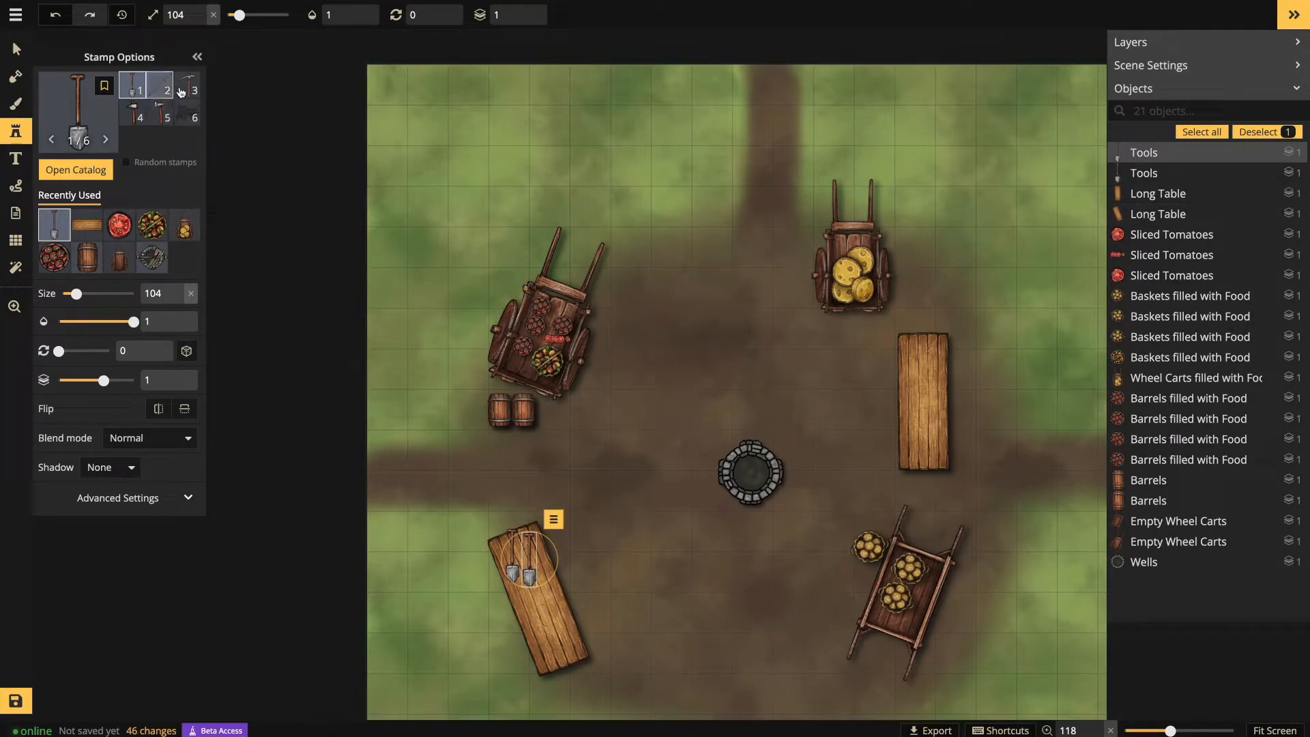
Place the variant 3 pickaxe on the lower end of the lower-left table and rotate it to 43 degrees
left_click(187, 85)
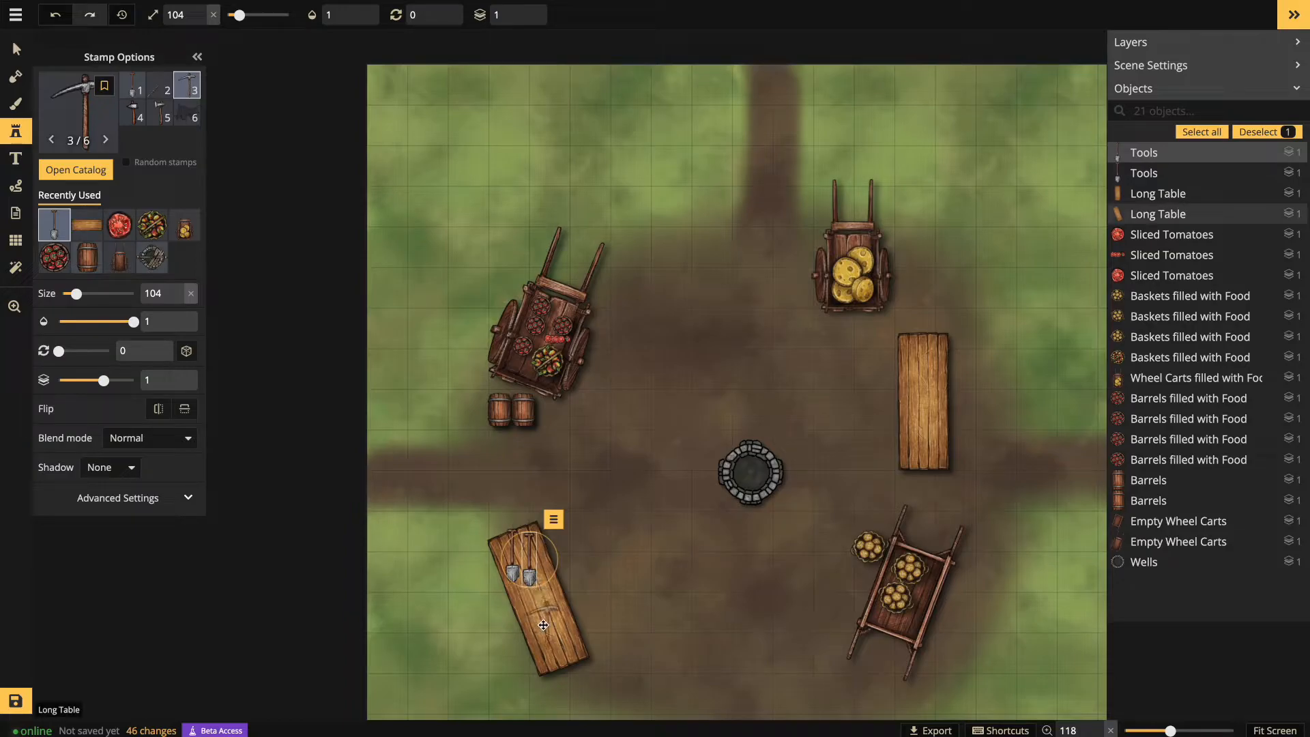
left_click(542, 625)
left_click_drag(569, 610, 593, 635)
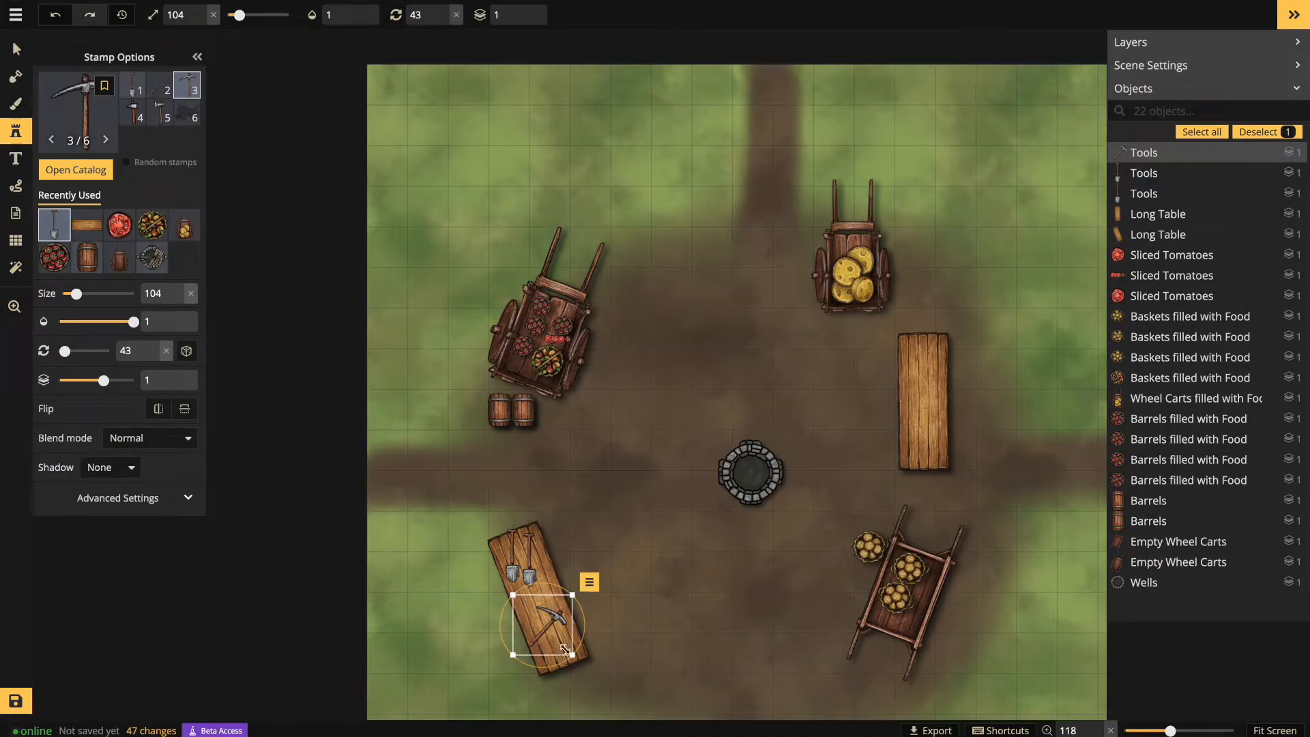
Place a second variant 3 pickaxe beside the first and three variant 5 axes across the middle of the lower-left table
left_click(578, 641)
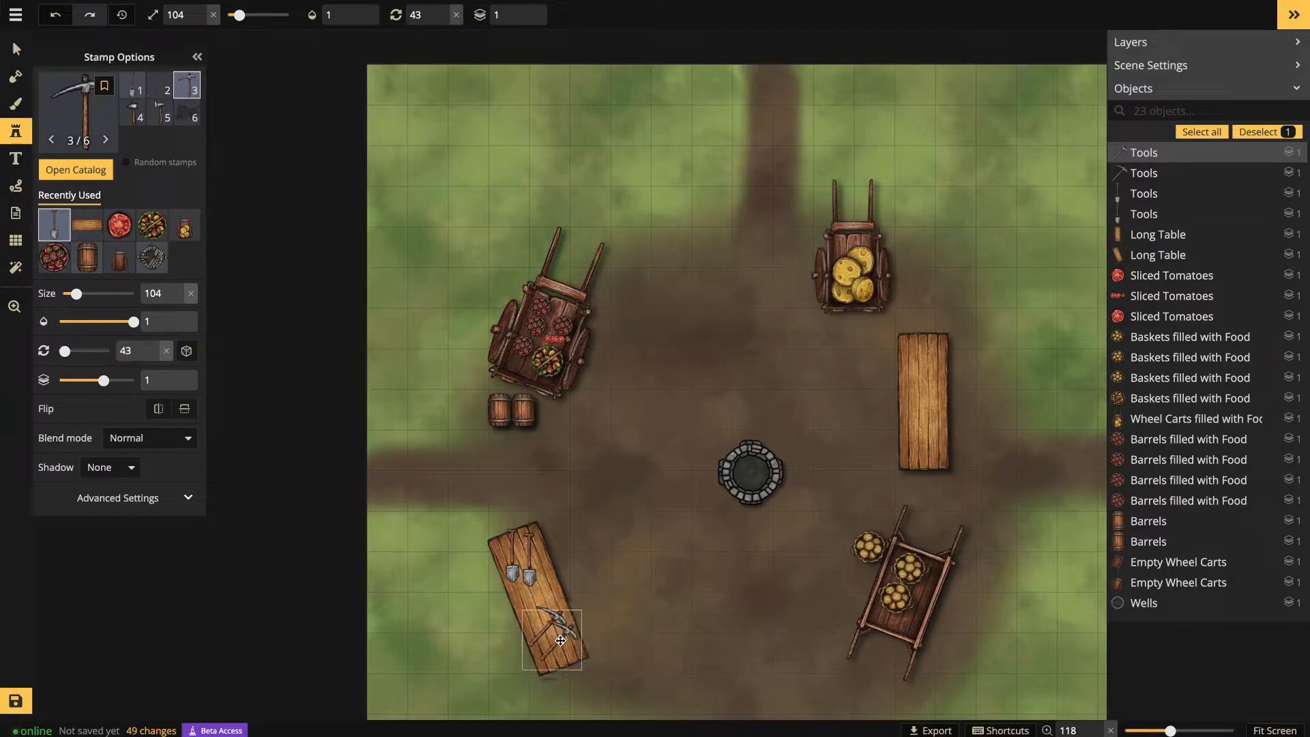
left_click(560, 641)
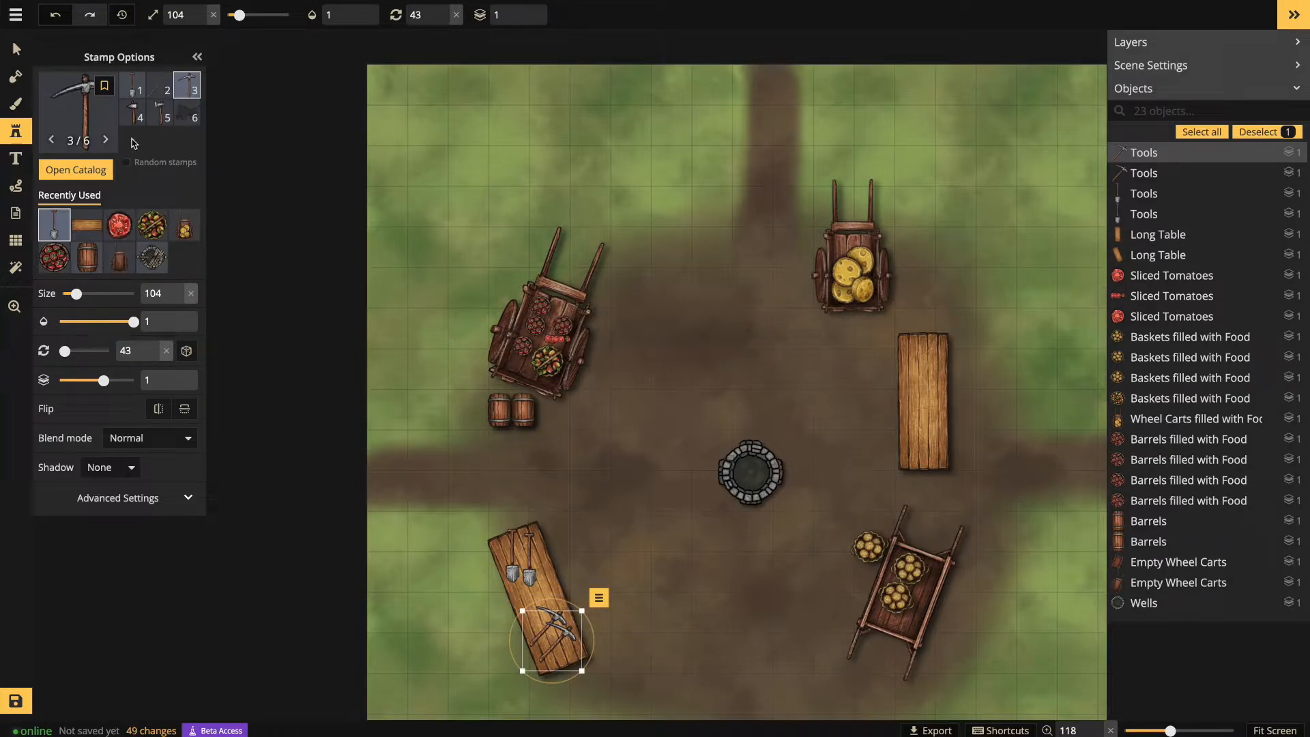
left_click(161, 115)
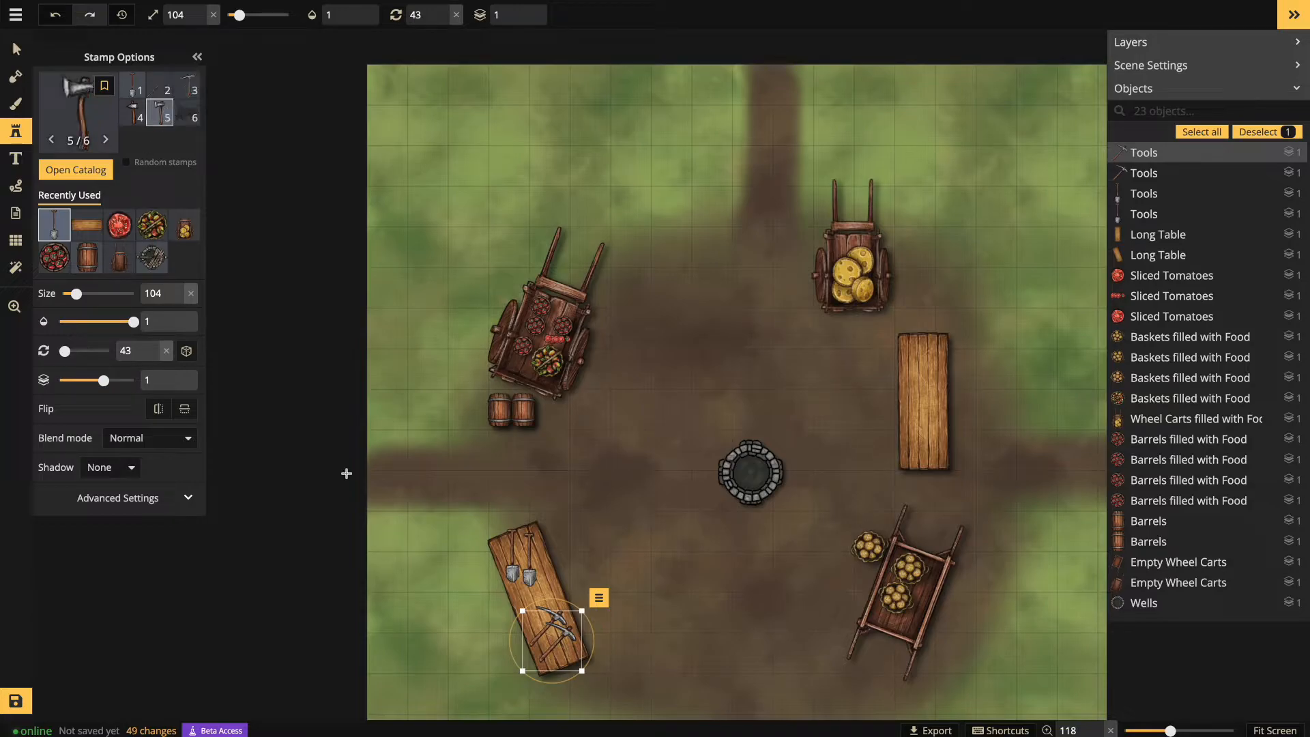
left_click(549, 584)
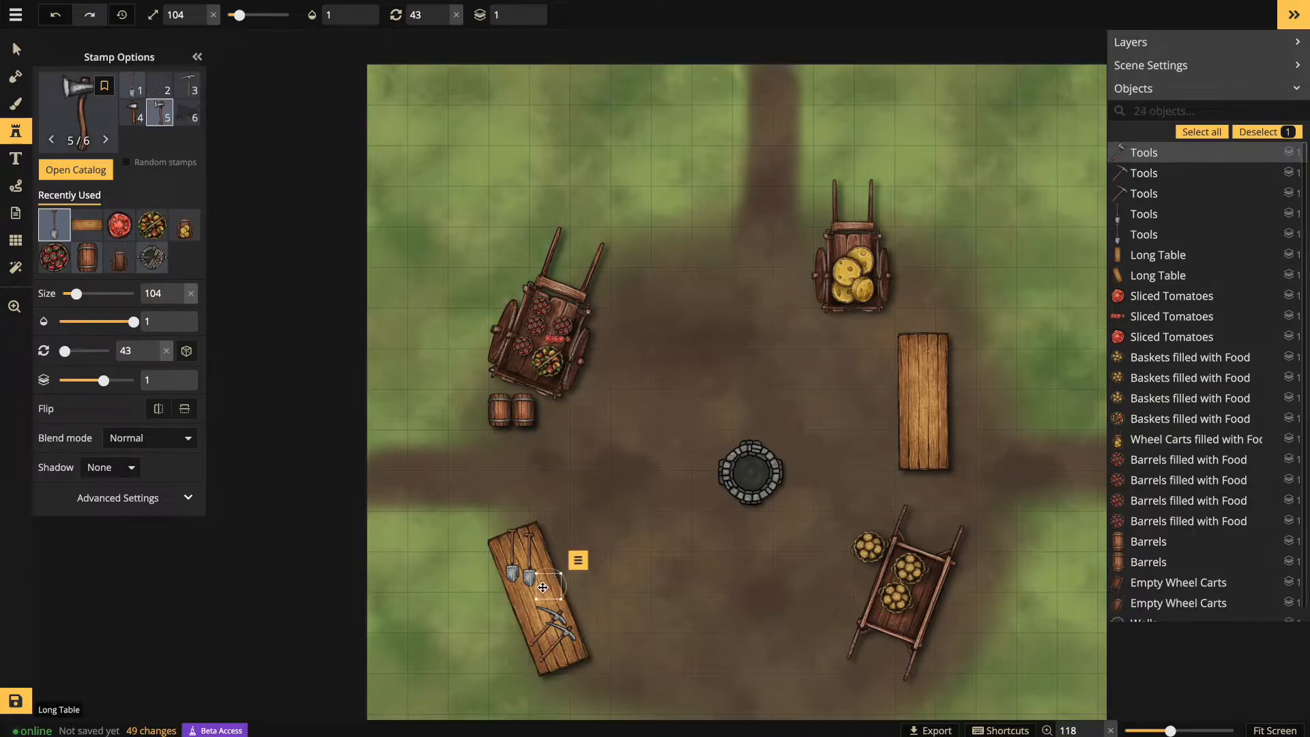
left_click(523, 609)
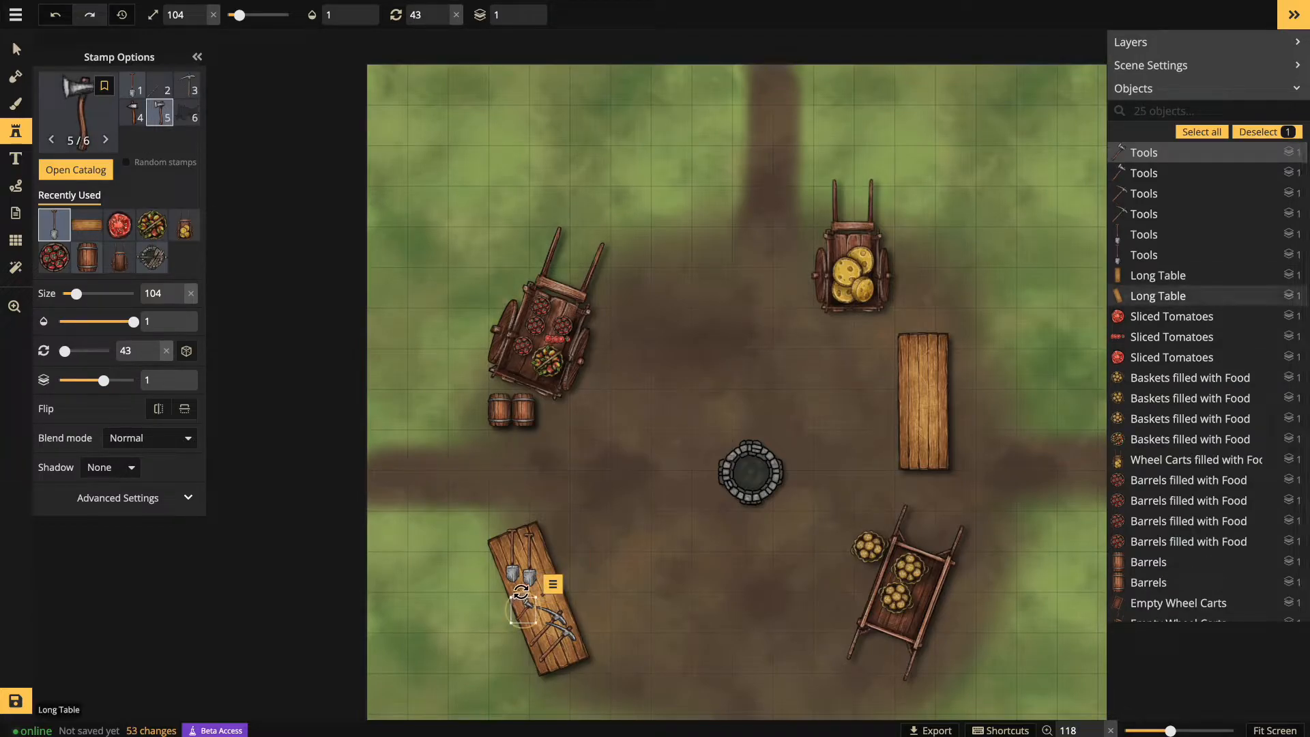
left_click(517, 584)
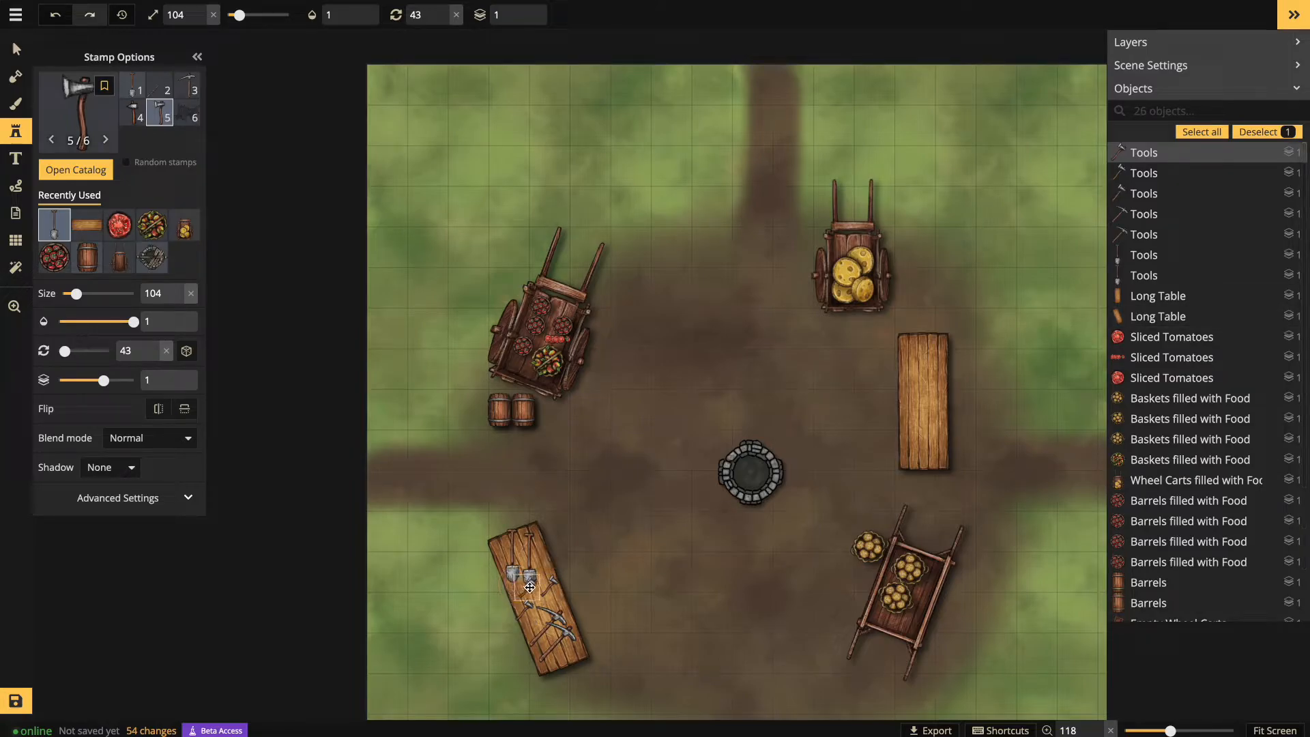
Rotate the three axes on the lower-left table to 338, 349 and 322 degrees
left_click_drag(551, 581, 547, 580)
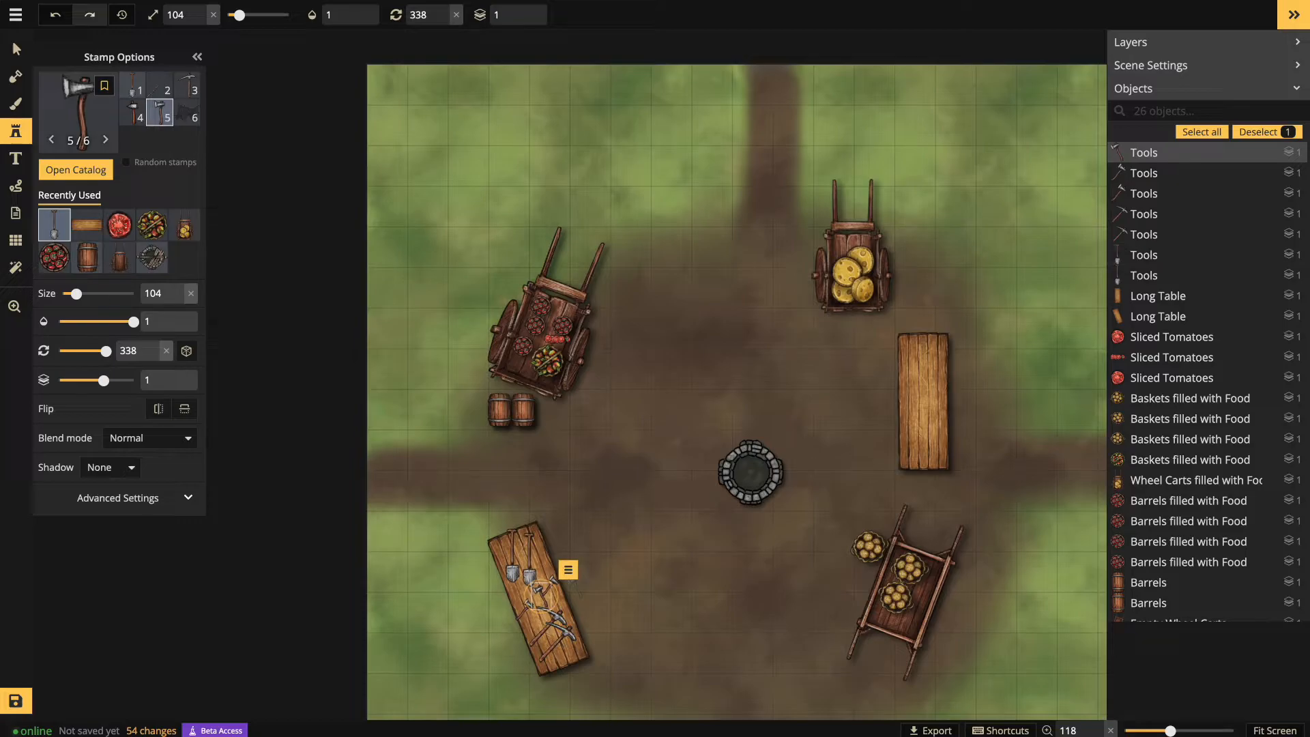
key("v")
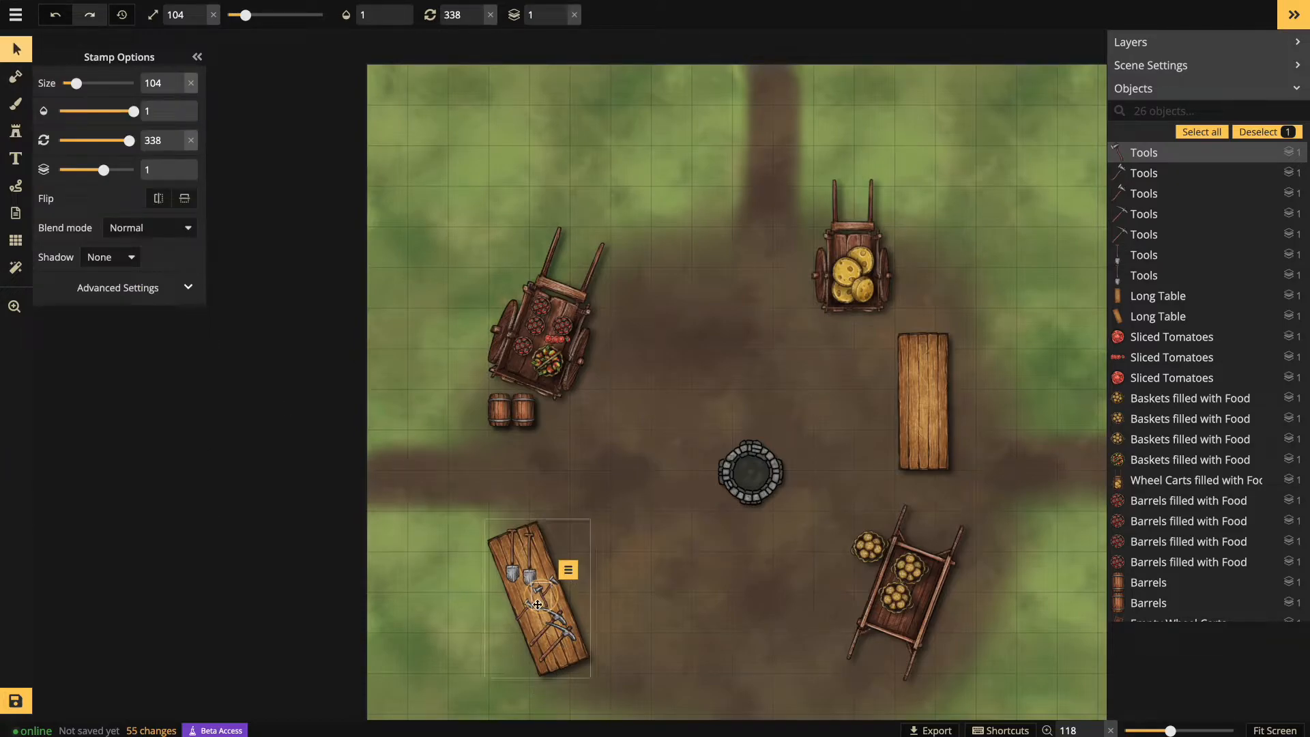
left_click(523, 619)
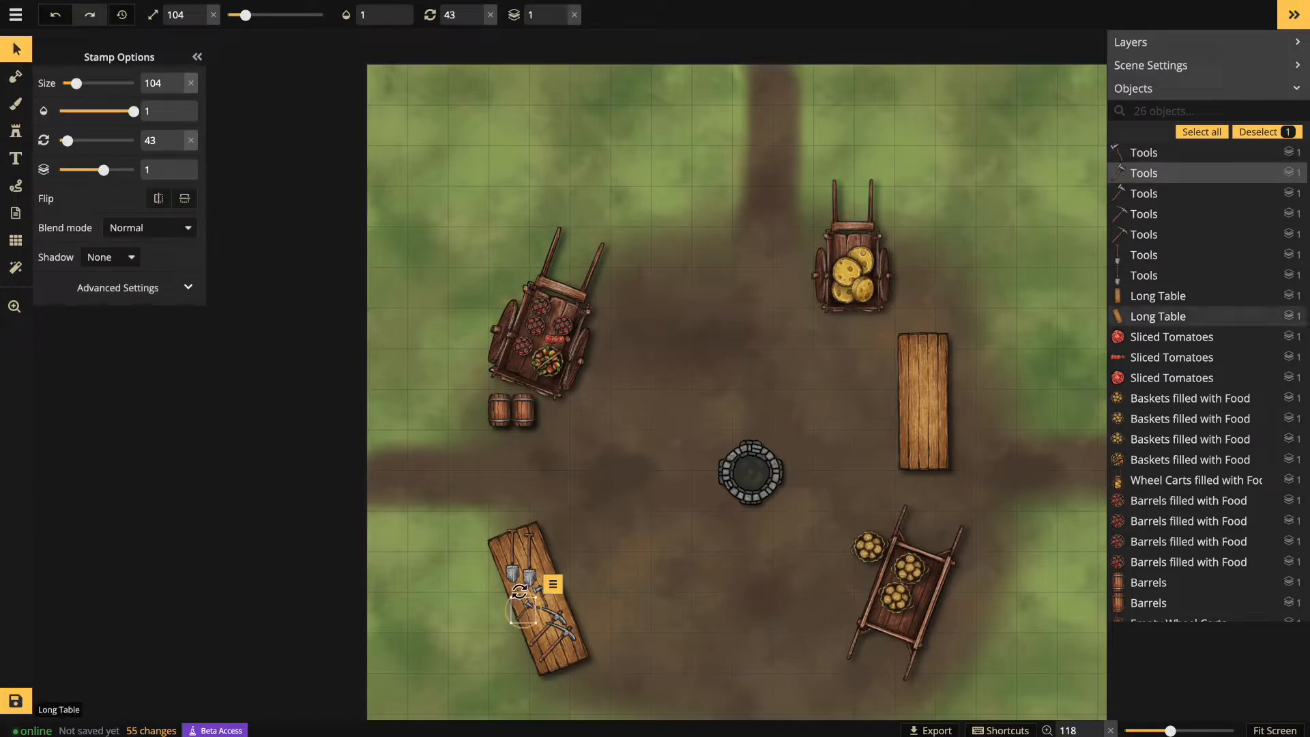
left_click_drag(521, 596, 513, 606)
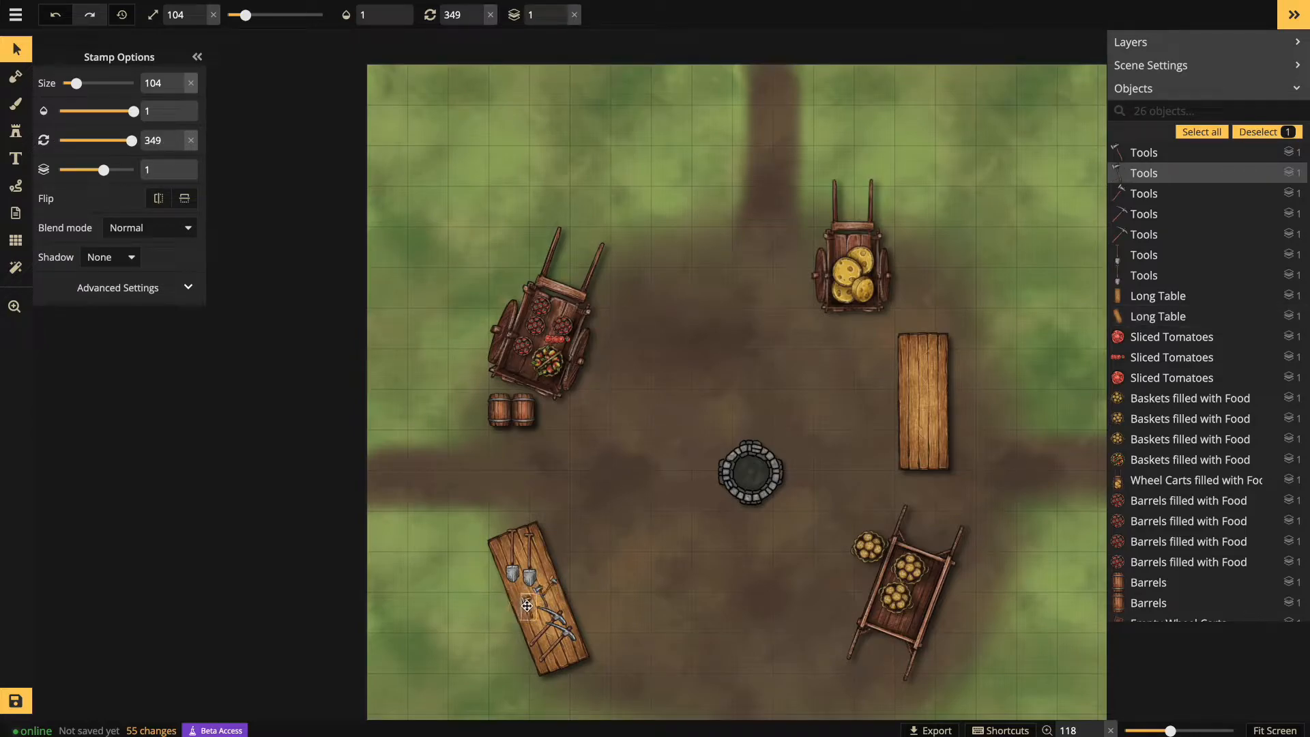
left_click_drag(552, 596, 531, 572)
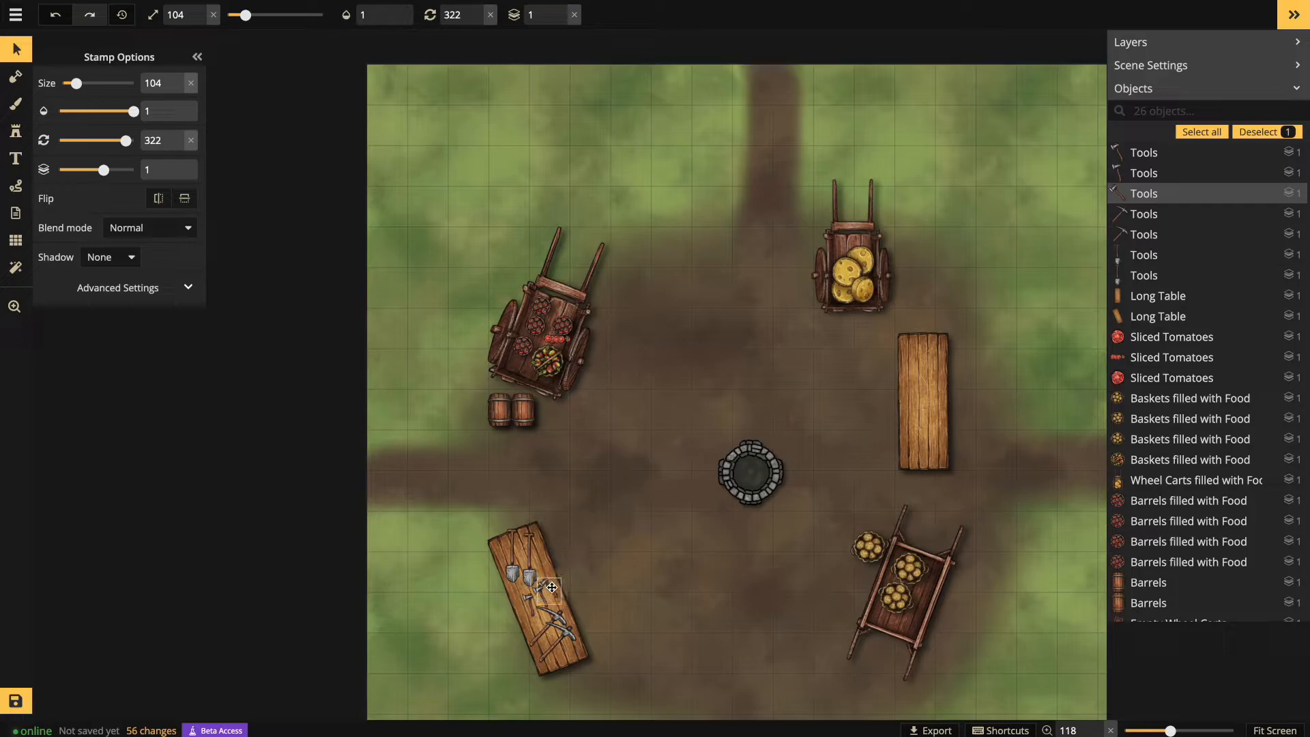
left_click(691, 631)
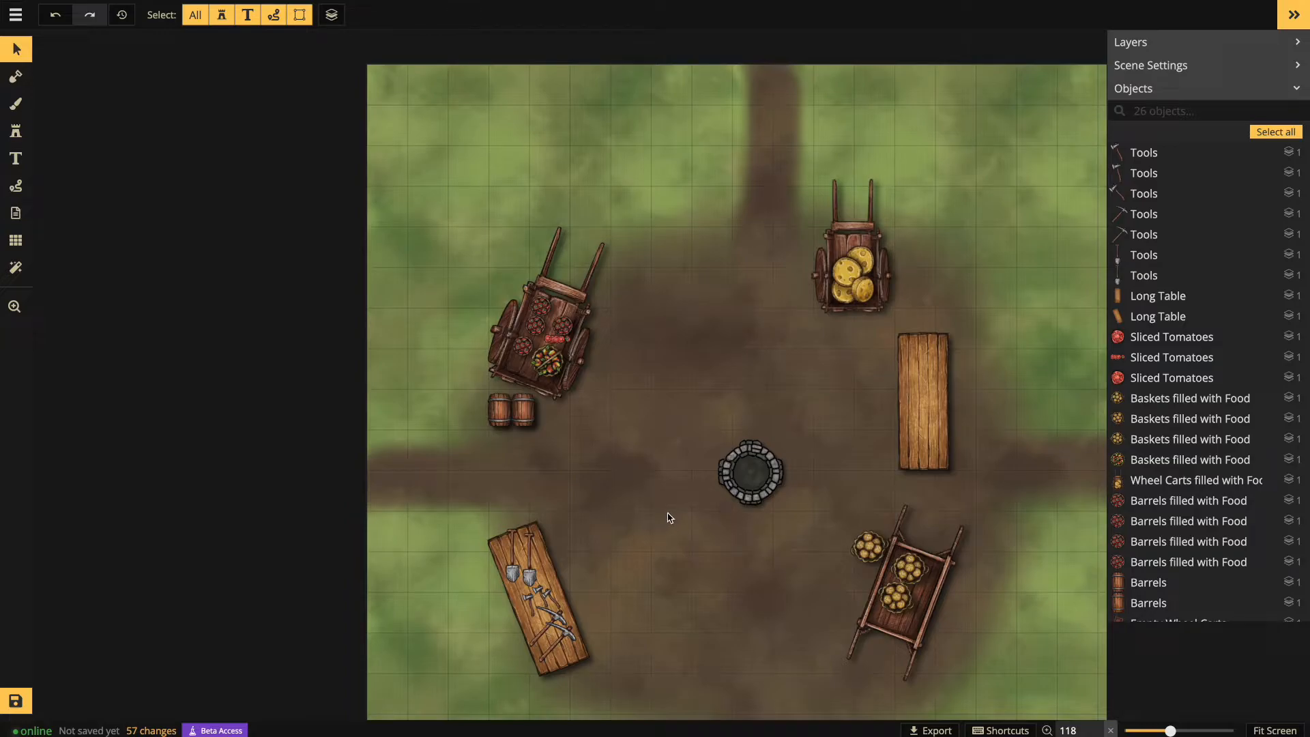
Rotate one shovel on the lower-left table to 20 degrees and one pickaxe to 60 degrees
left_click(531, 538)
left_click_drag(535, 536, 549, 539)
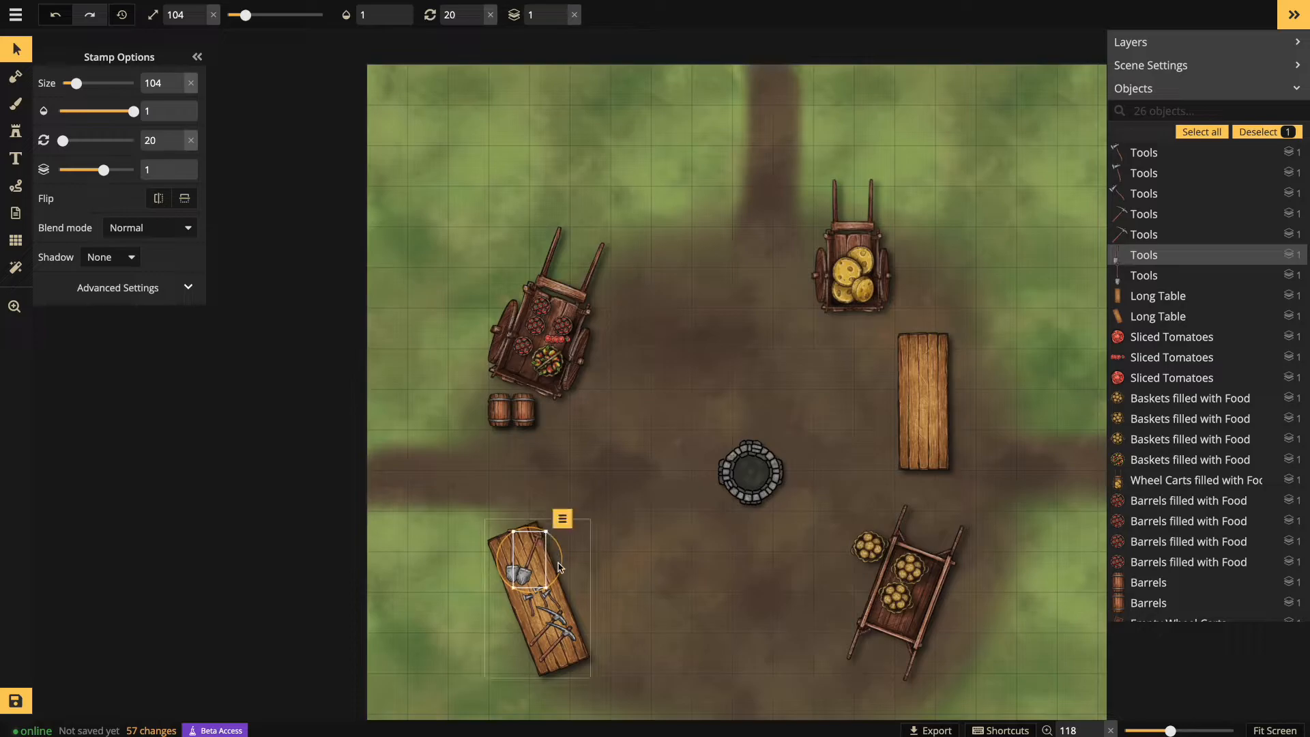
left_click(563, 629)
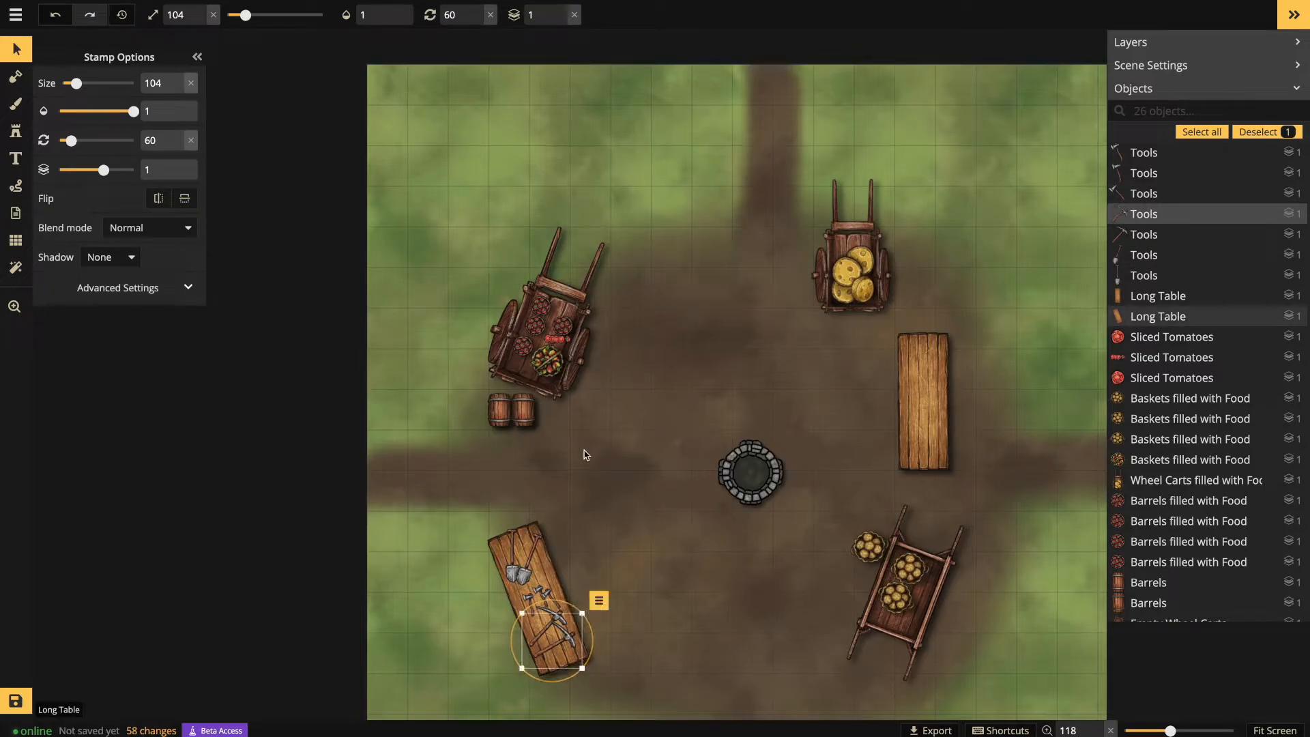
left_click(495, 447)
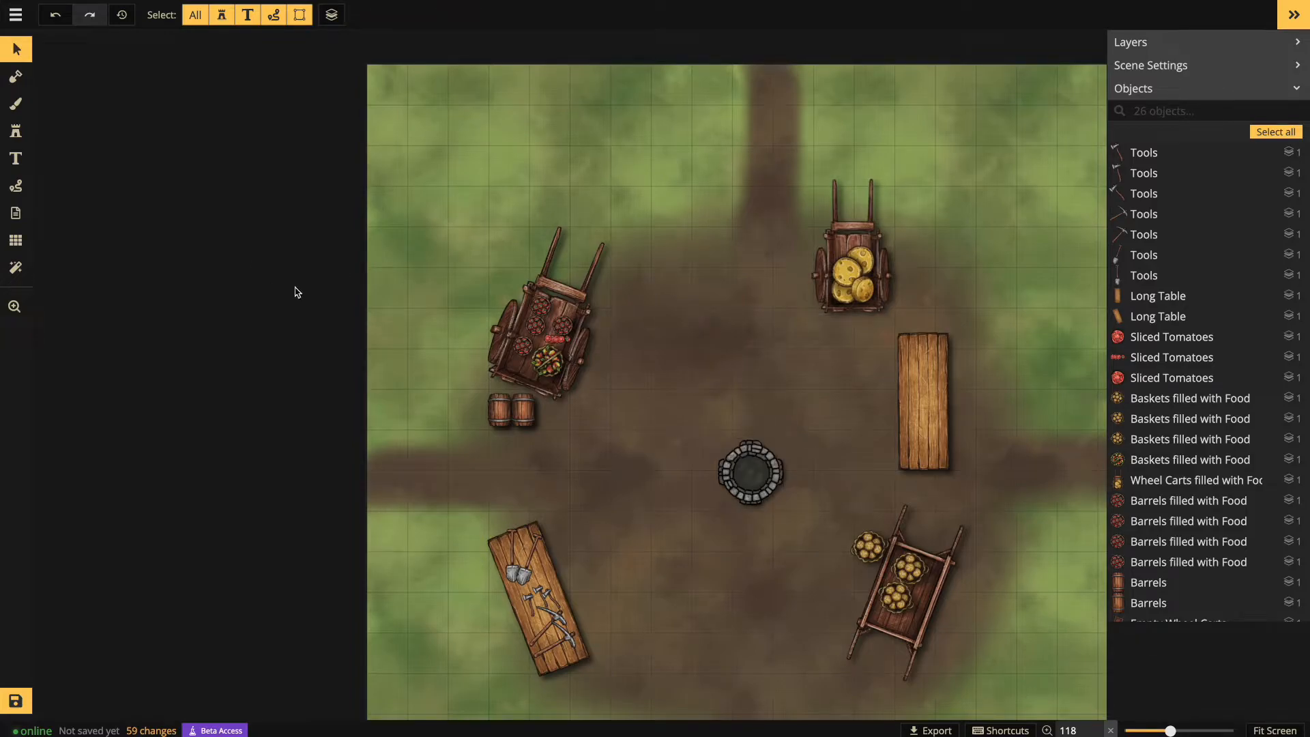
Look through the stamp catalog sections from Weaponry & Tools down to Dungeon for goods to lay on the empty table
left_click(15, 131)
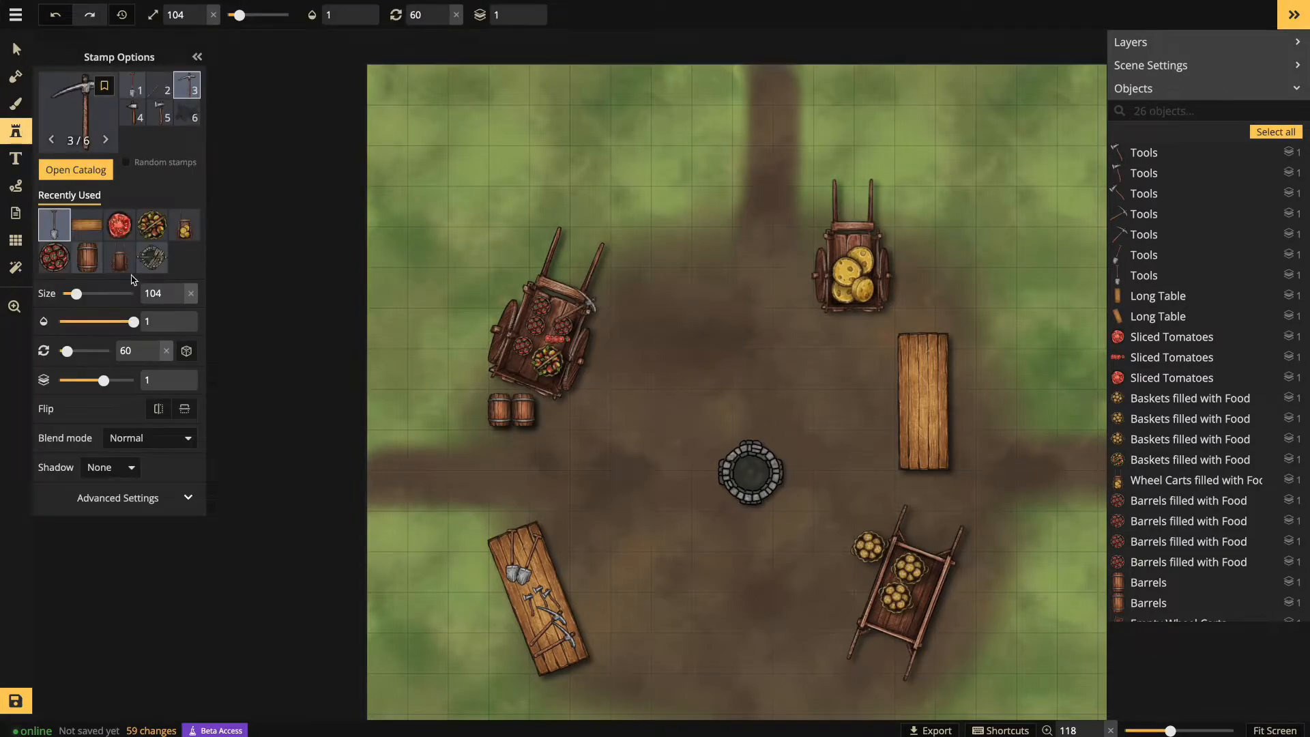
left_click(94, 121)
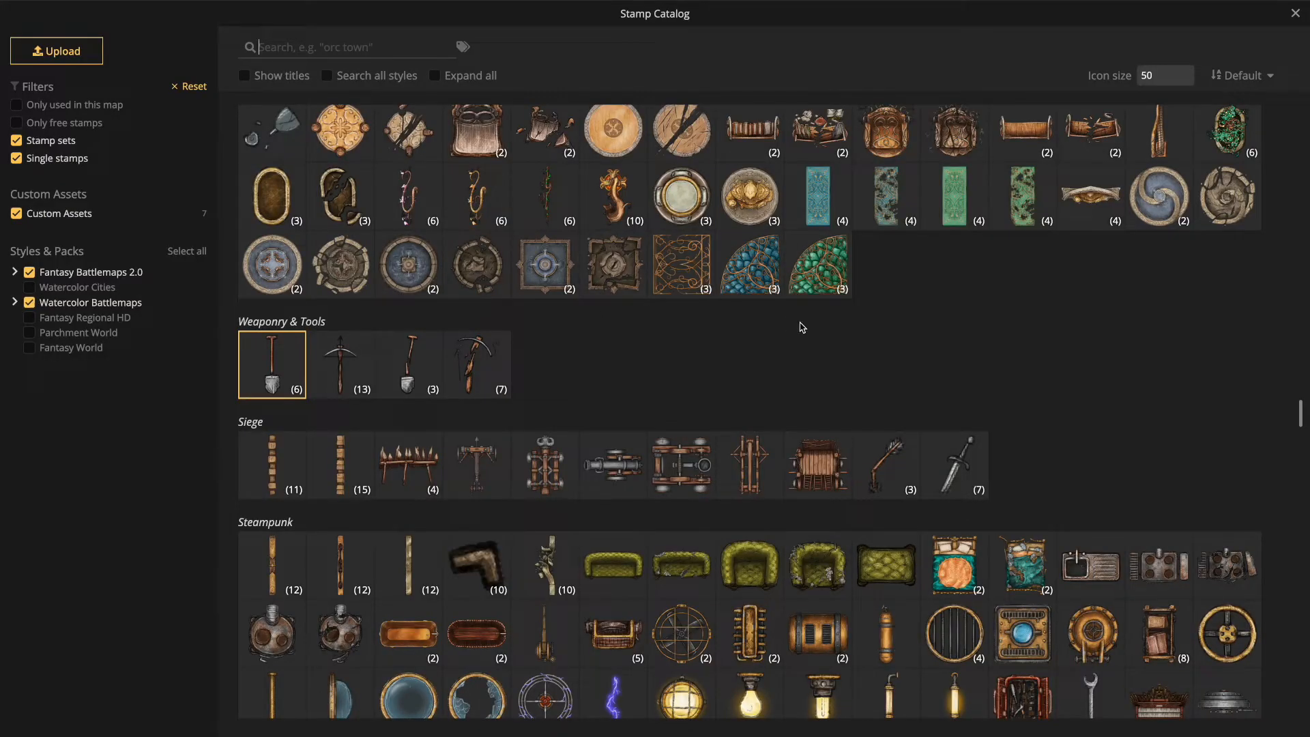
scroll(800, 354, "down", 5)
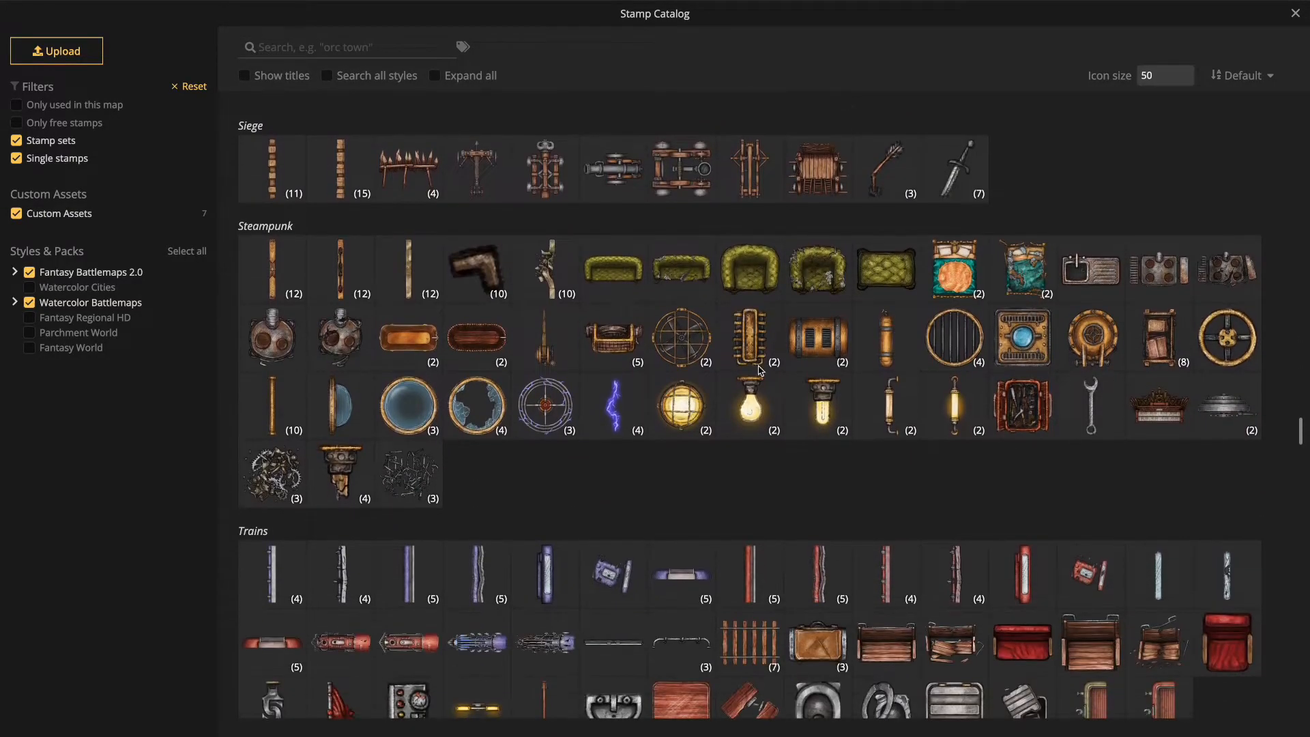
scroll(879, 481, "down", 6)
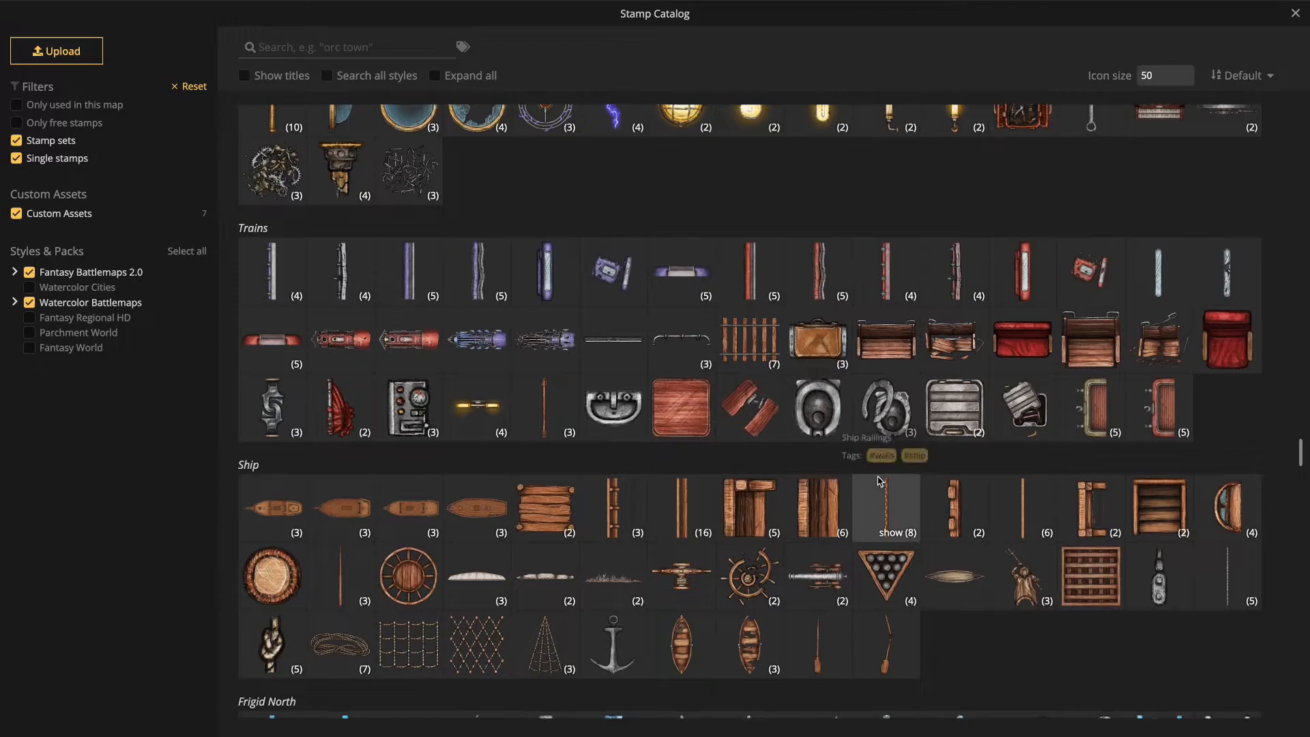
scroll(879, 482, "down", 1)
scroll(878, 481, "down", 1)
scroll(880, 481, "down", 6)
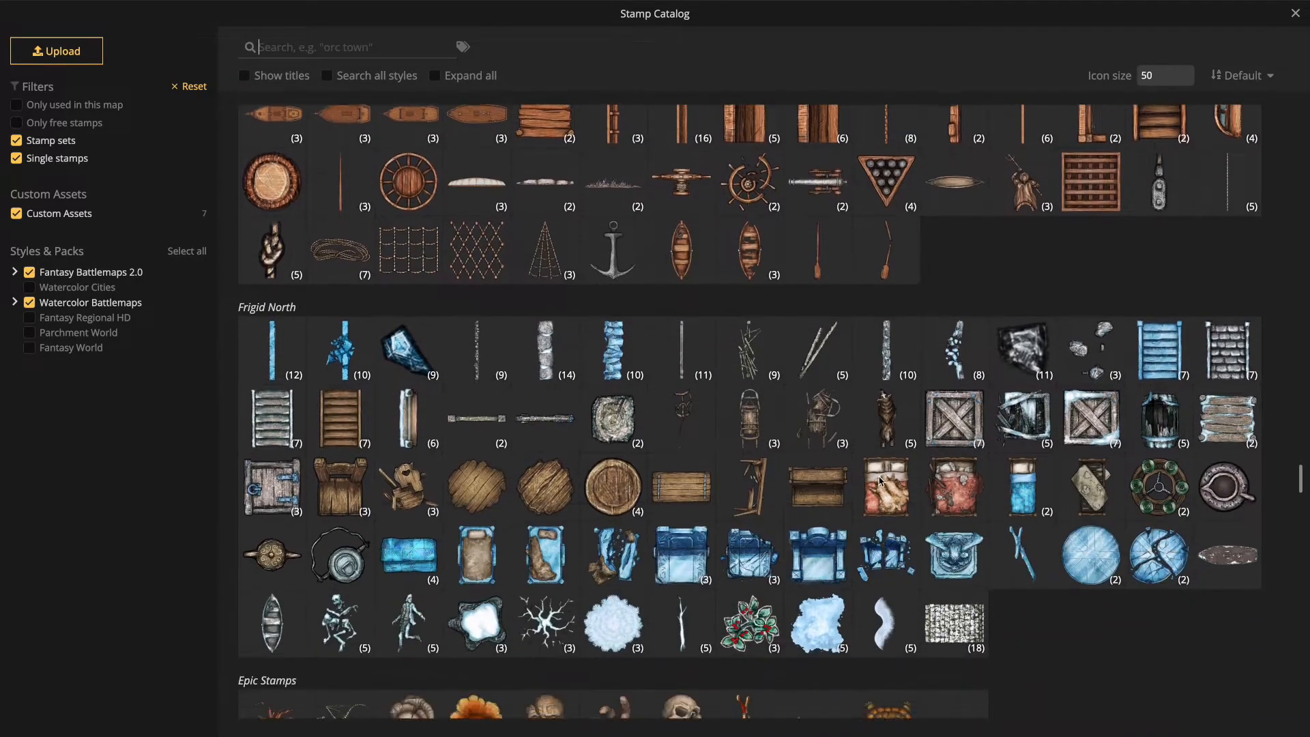
scroll(879, 481, "down", 1)
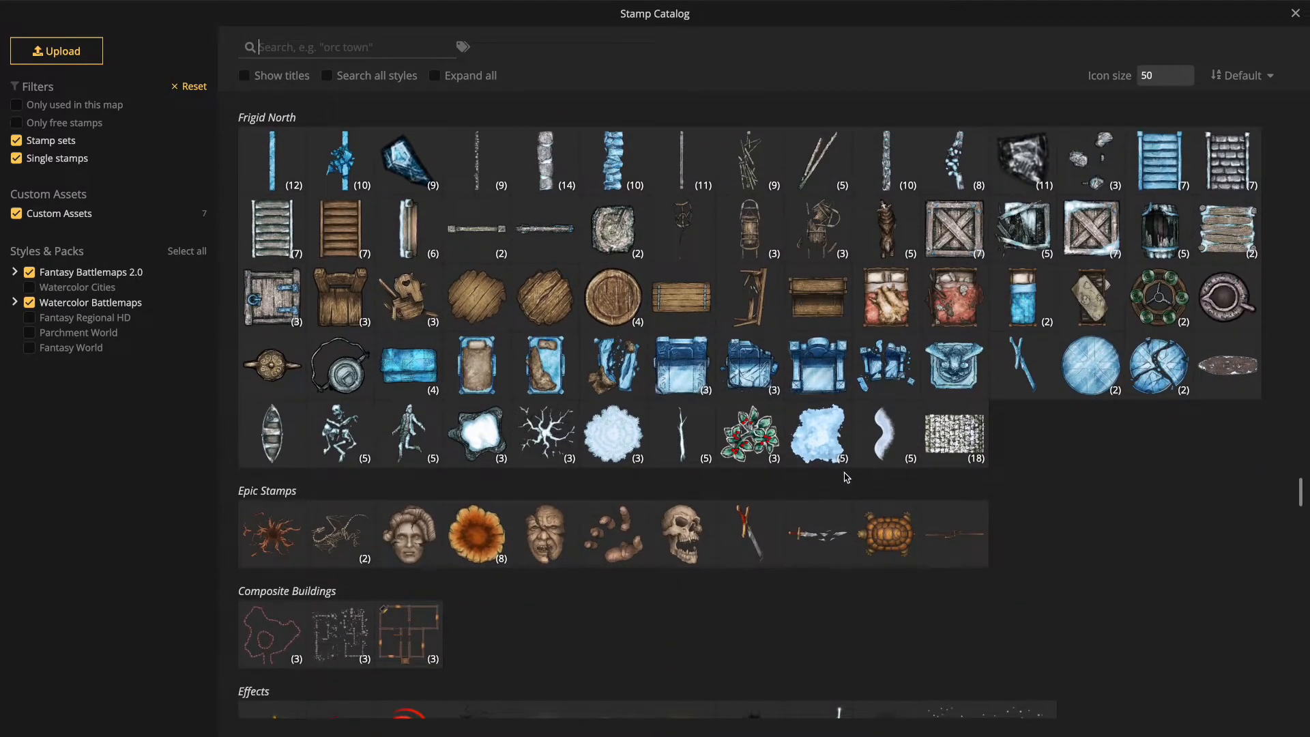
scroll(846, 477, "down", 6)
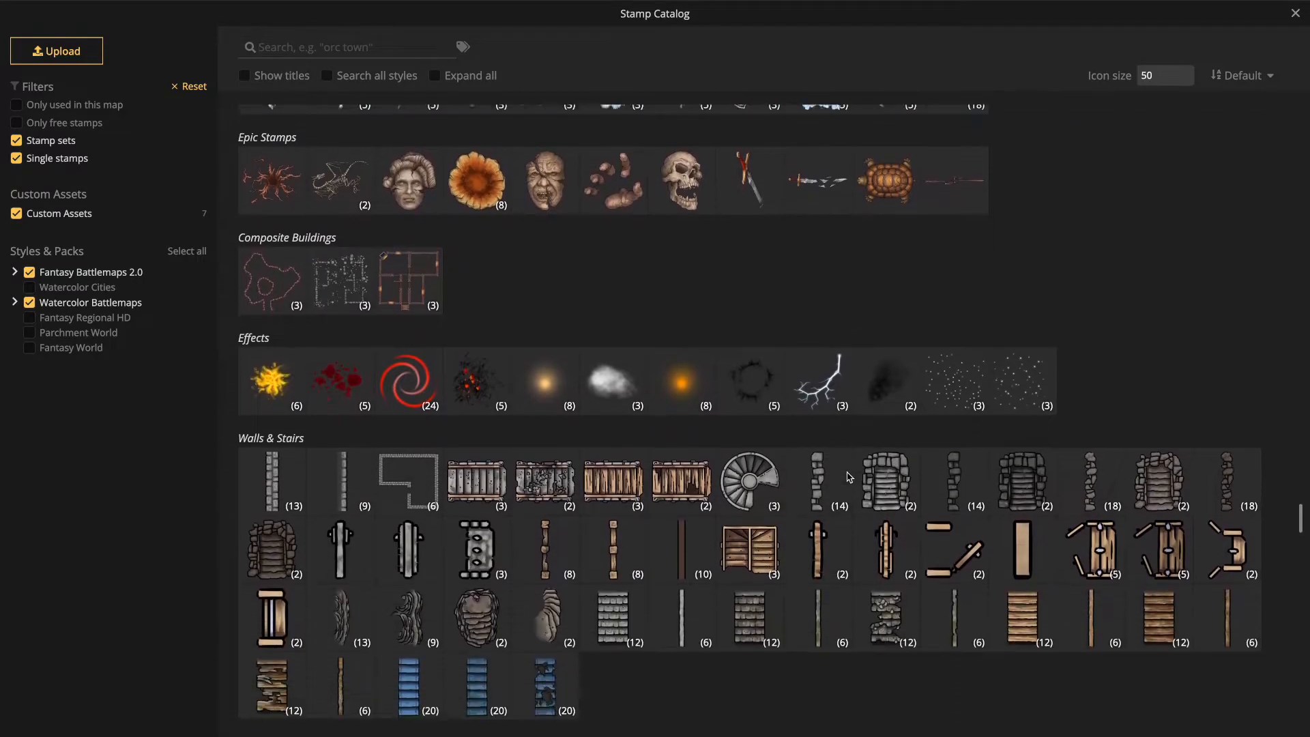
scroll(849, 477, "down", 10)
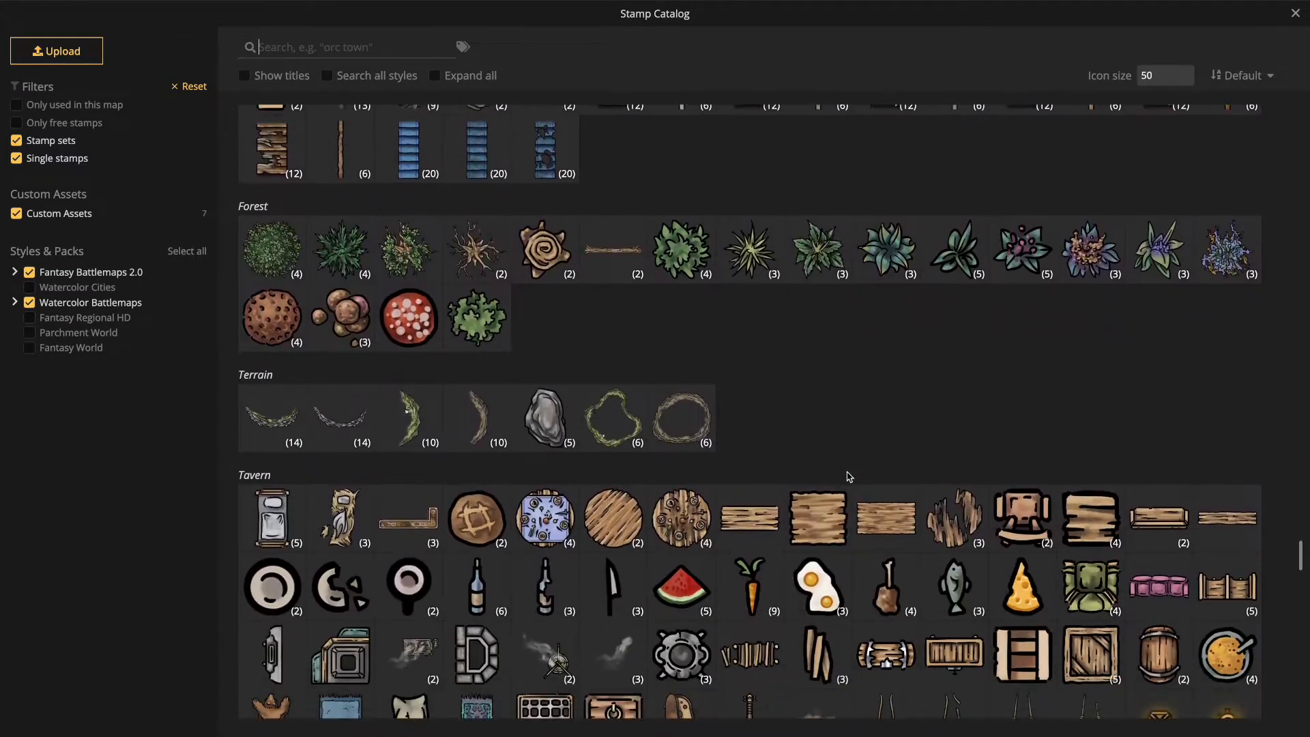
scroll(849, 476, "down", 7)
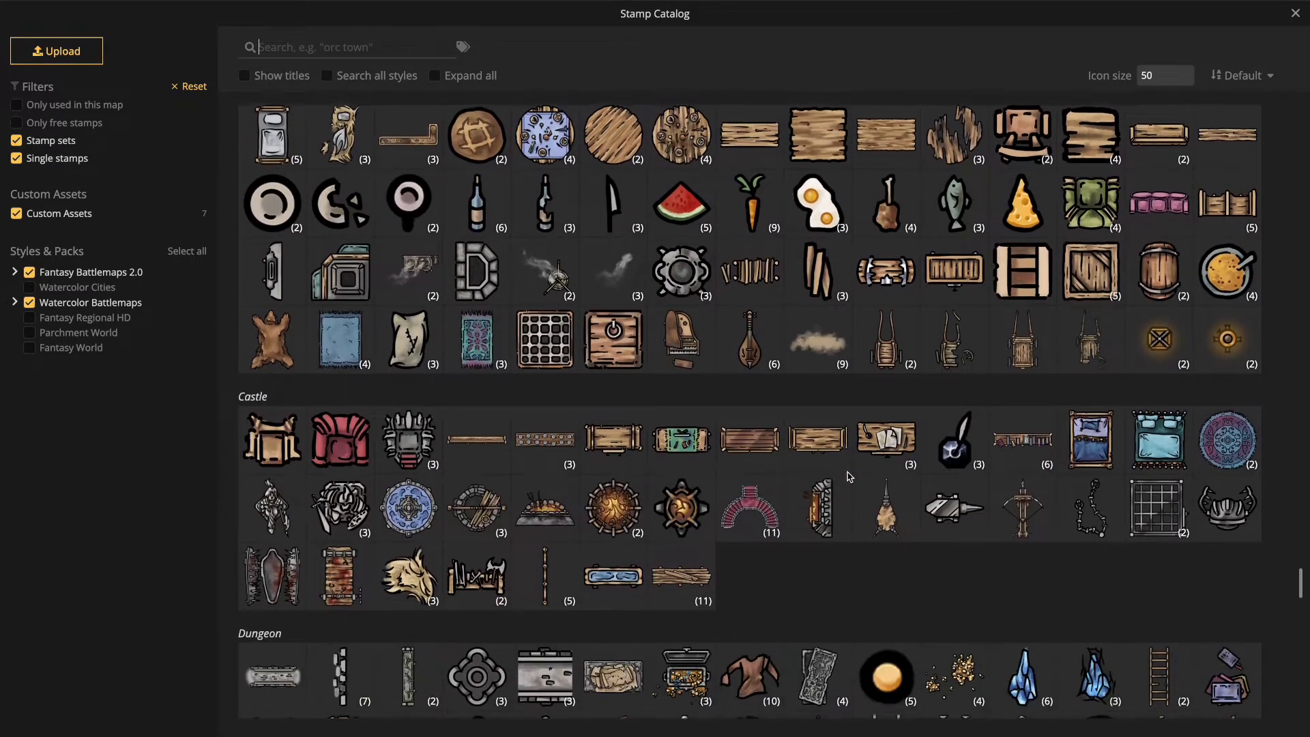
scroll(849, 476, "up", 2)
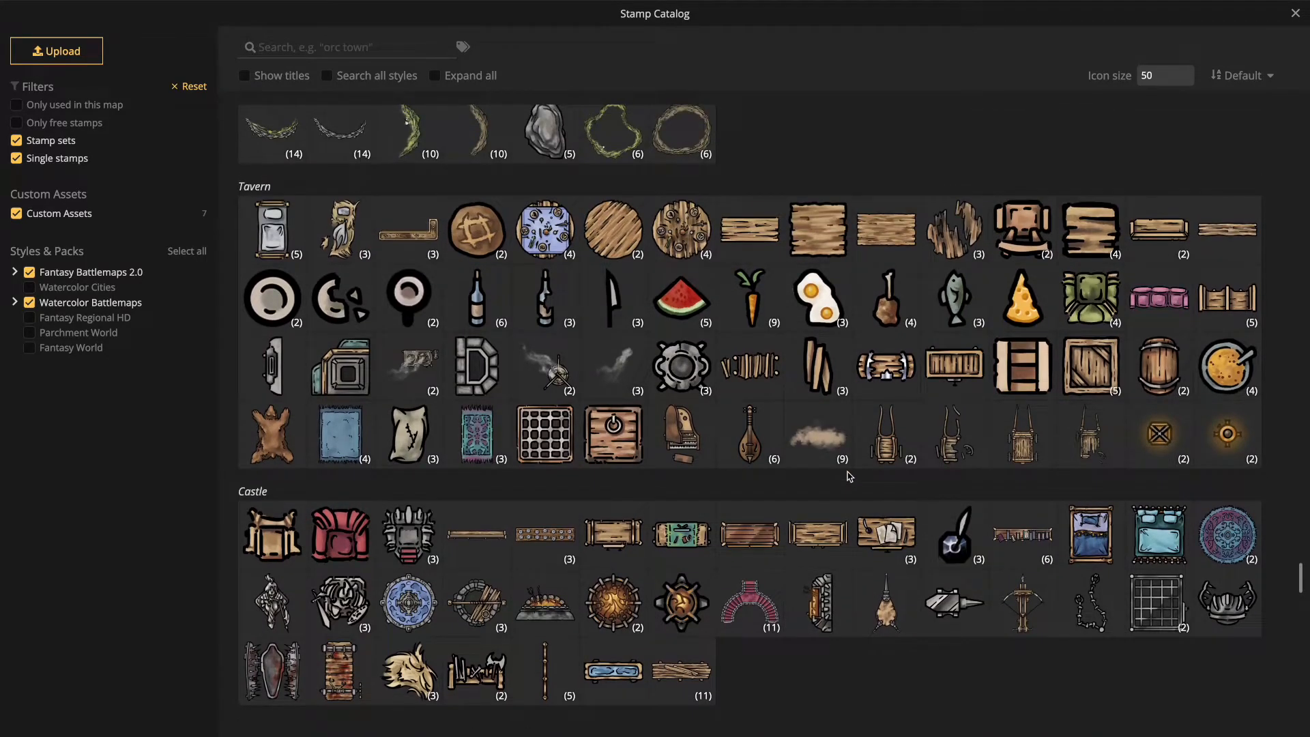
scroll(849, 476, "down", 4)
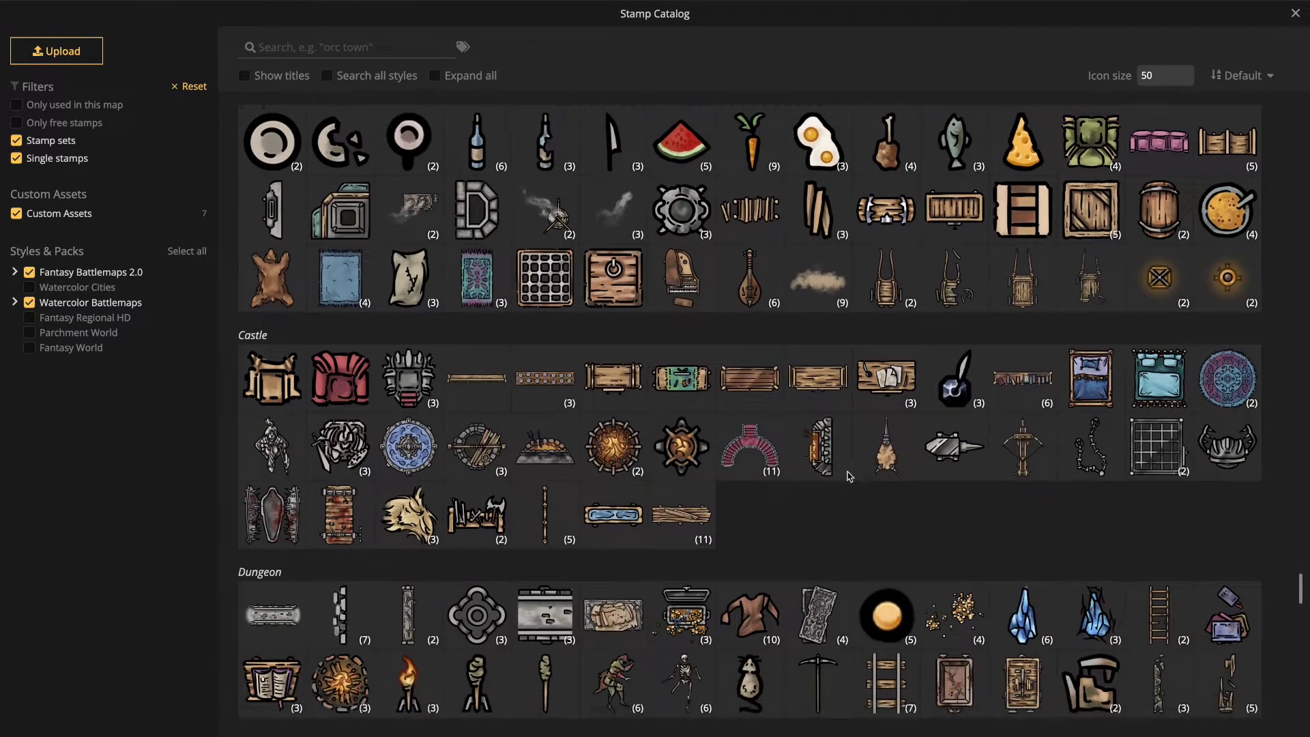
scroll(848, 476, "down", 2)
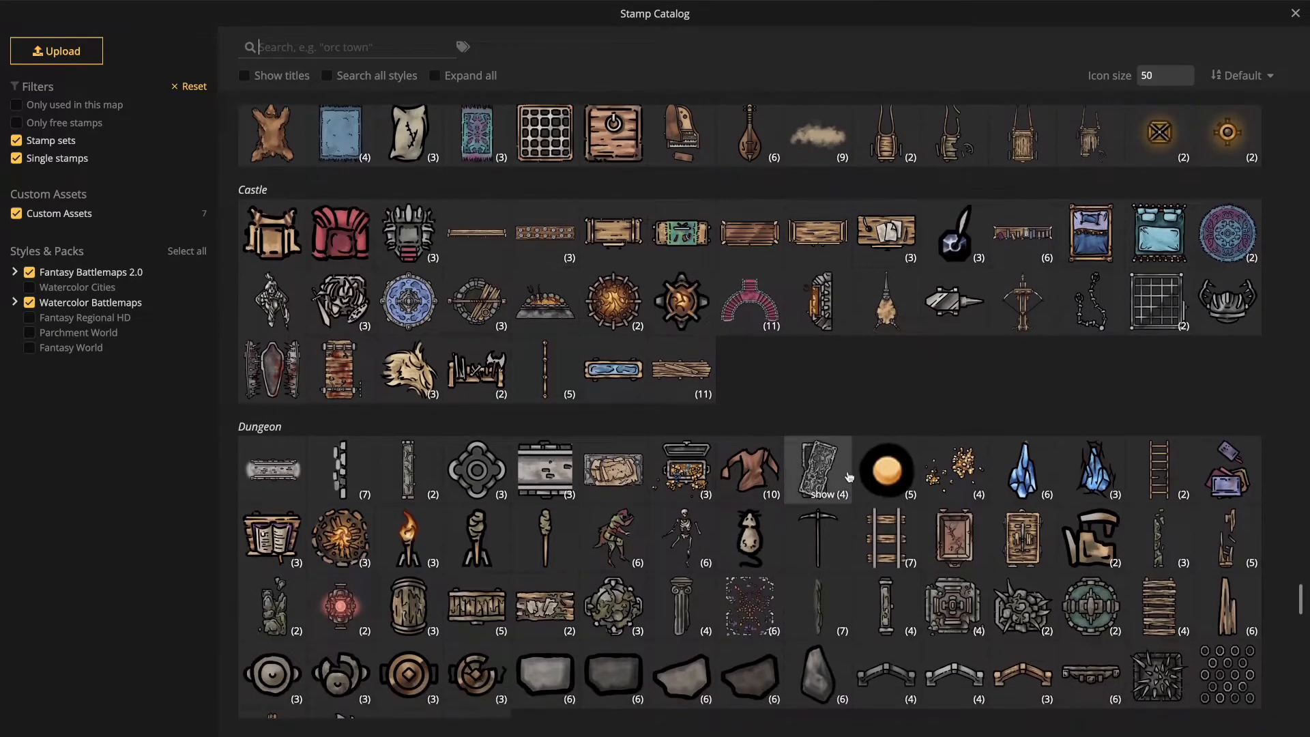
scroll(848, 476, "down", 3)
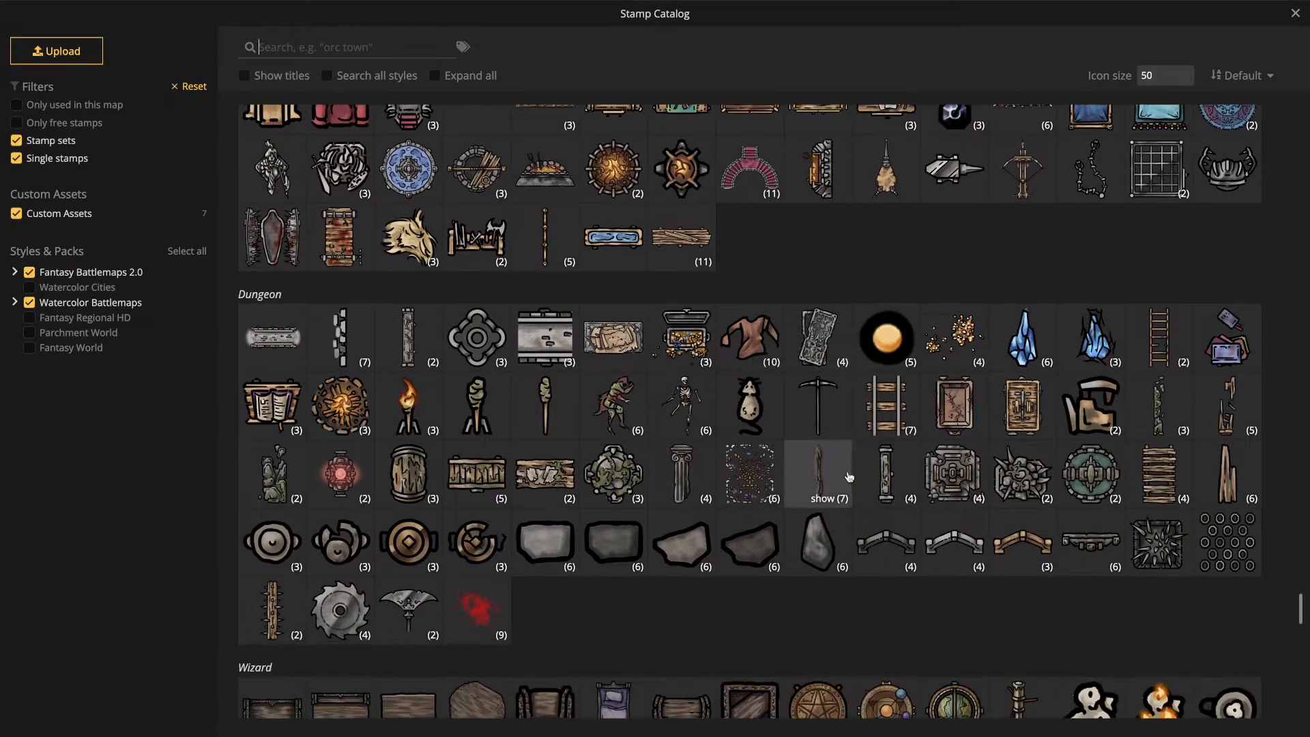
scroll(848, 477, "up", 2)
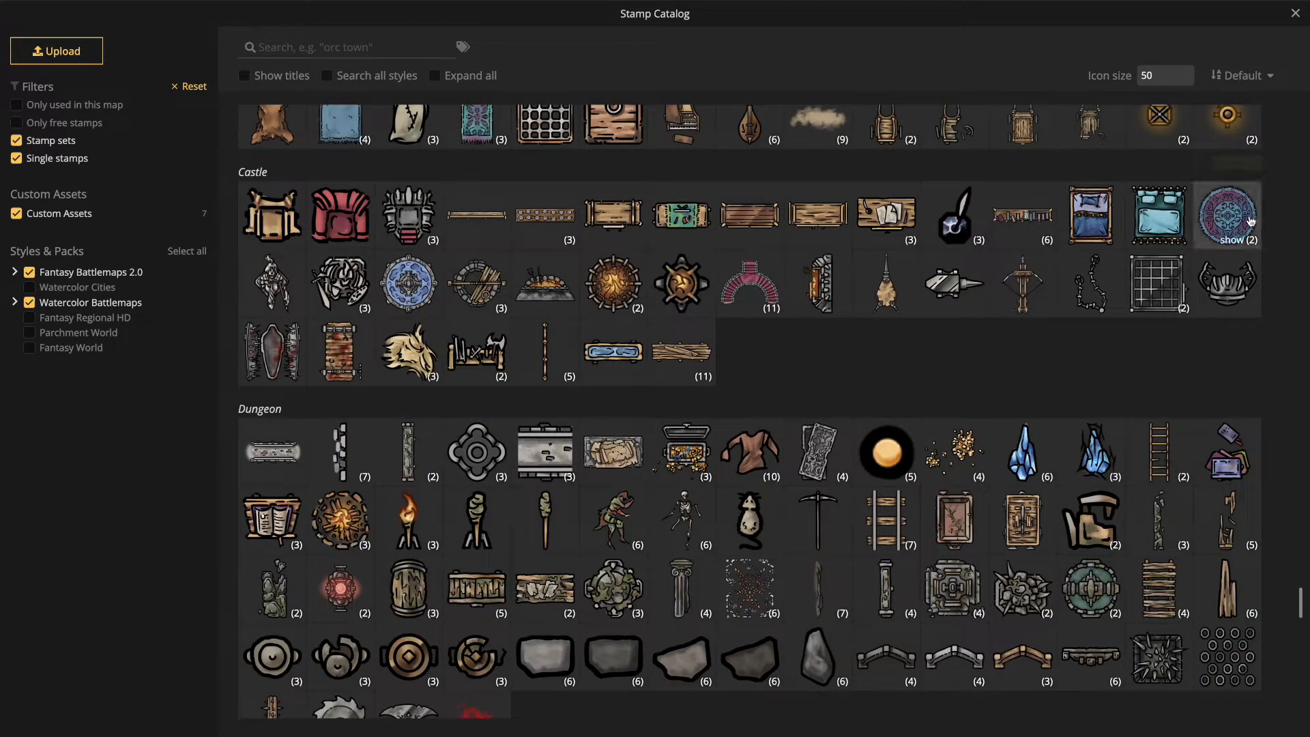
scroll(1090, 338, "down", 4)
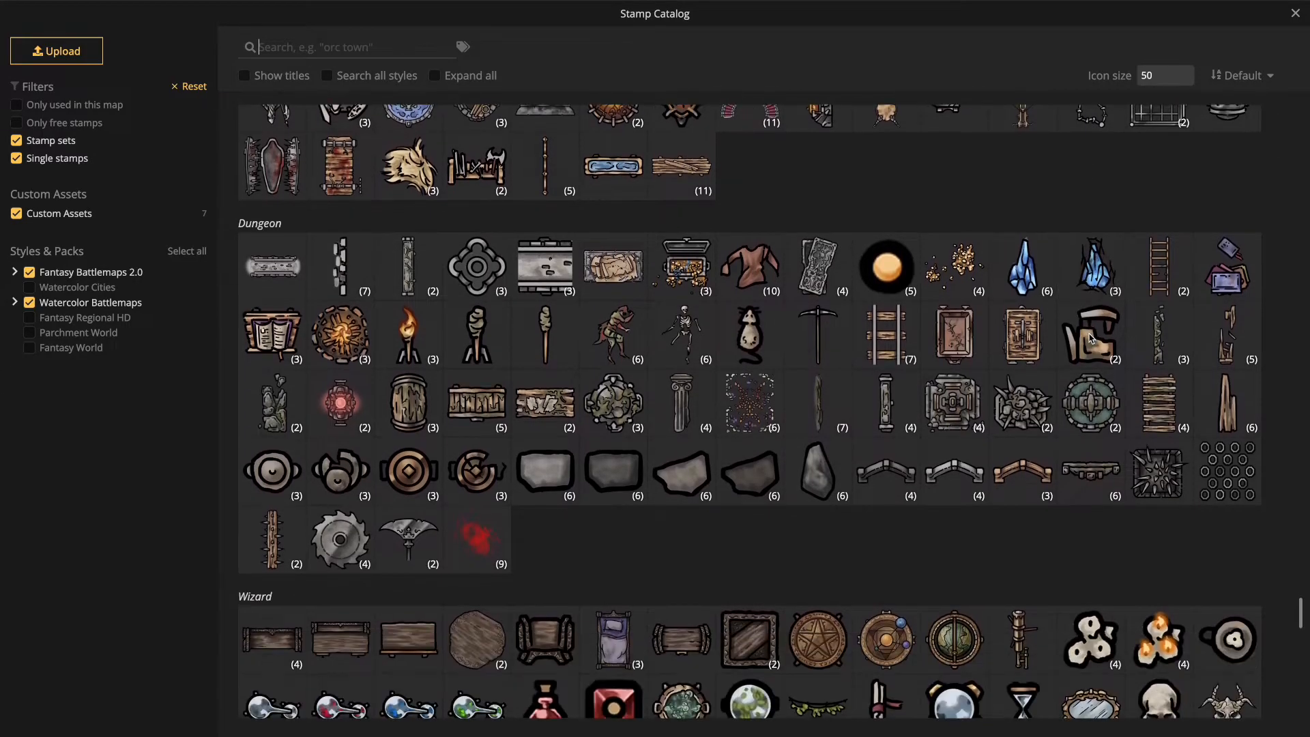
Scatter seven random Clothes stamps from the Dungeon section along the empty long table near the well
left_click(750, 267)
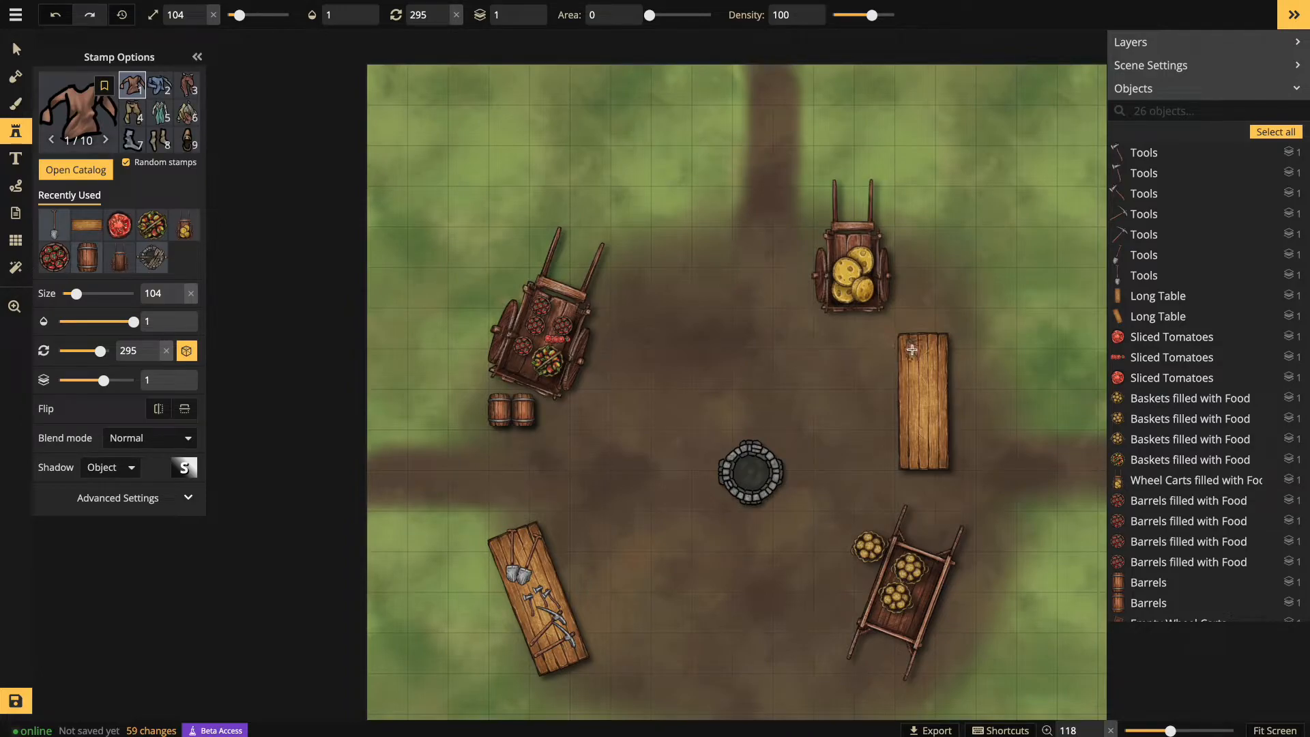
left_click(914, 351)
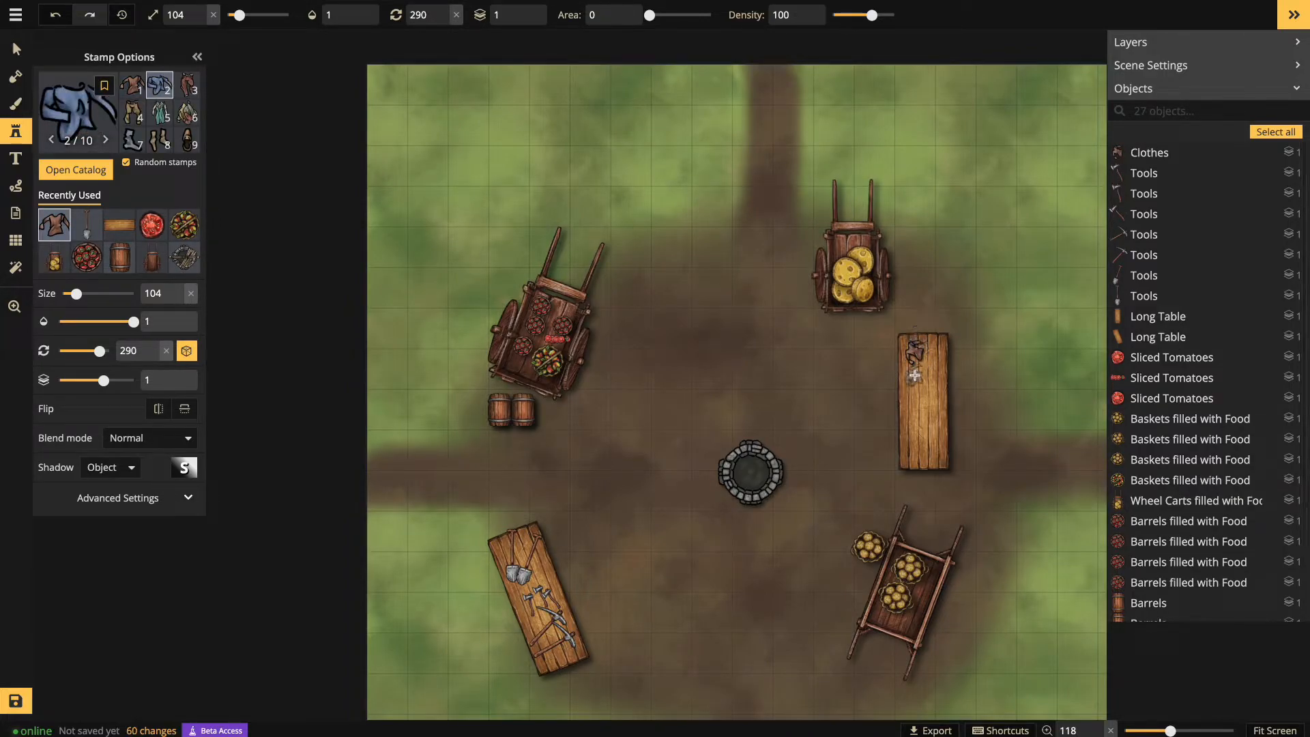
left_click(918, 361)
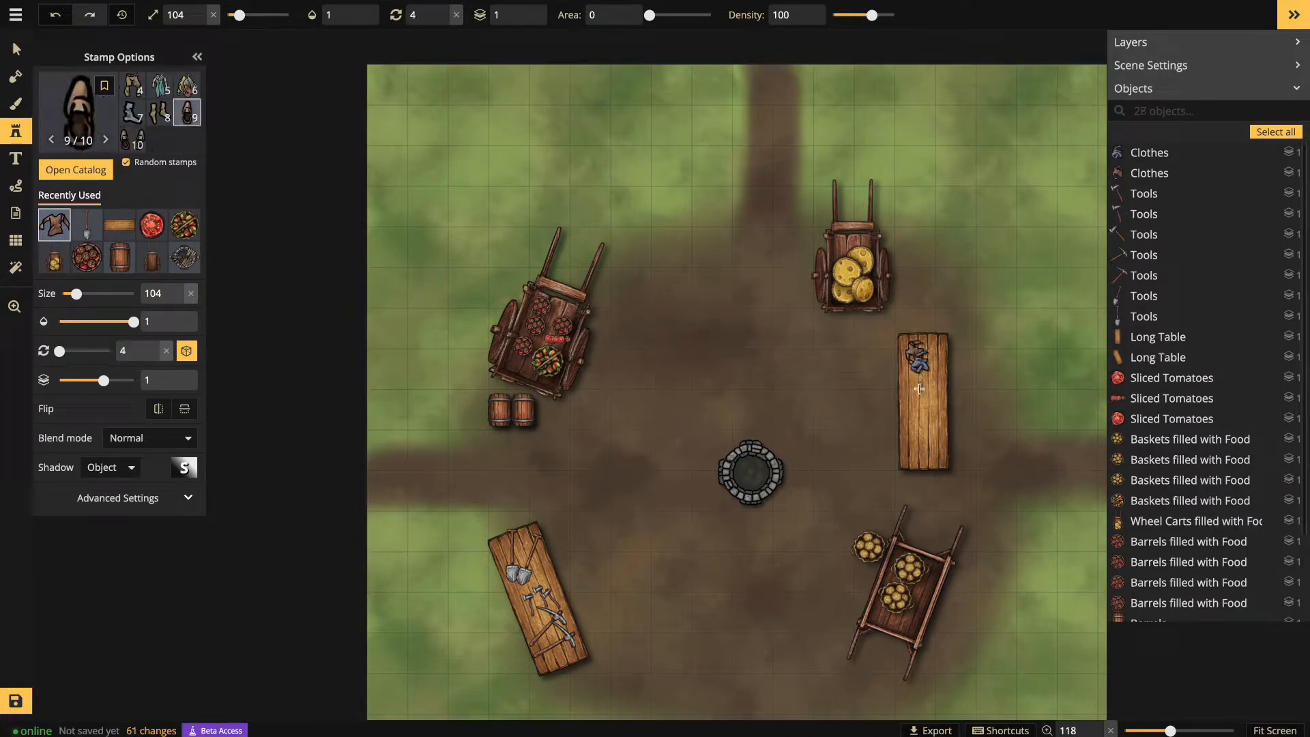
left_click(921, 393)
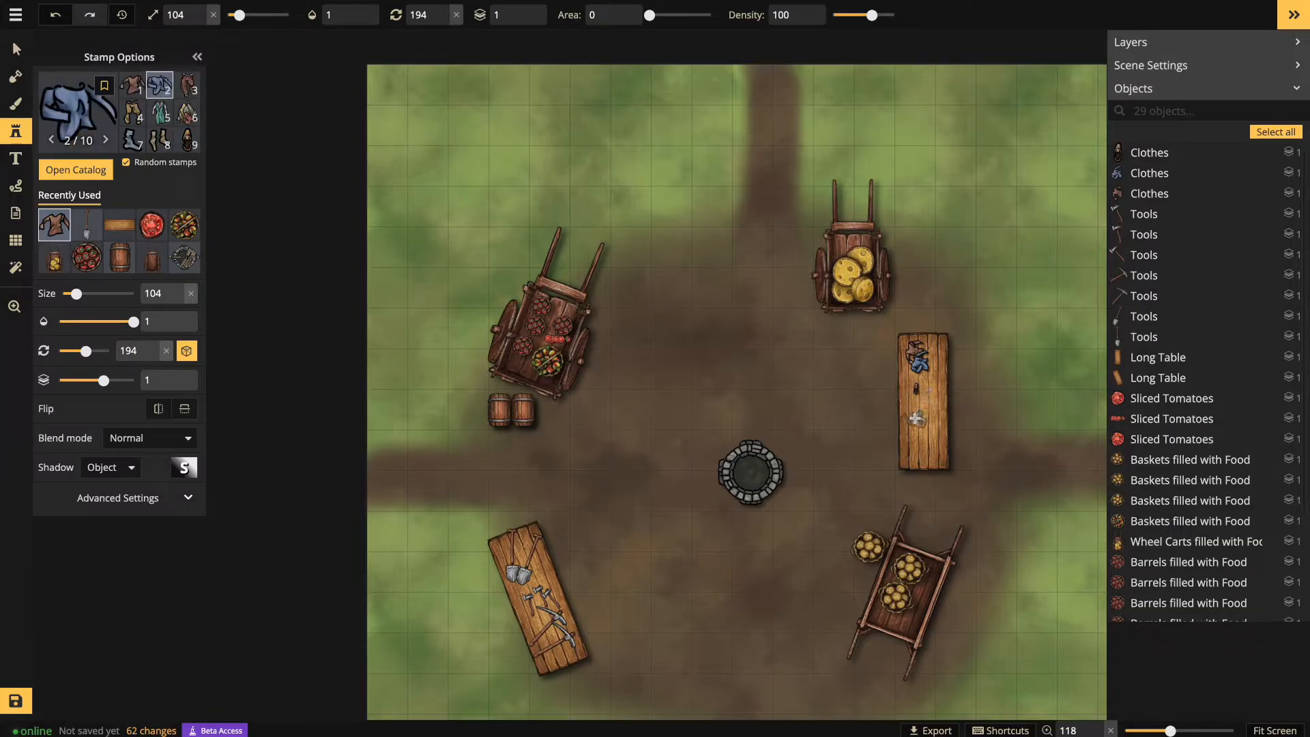
left_click(917, 418)
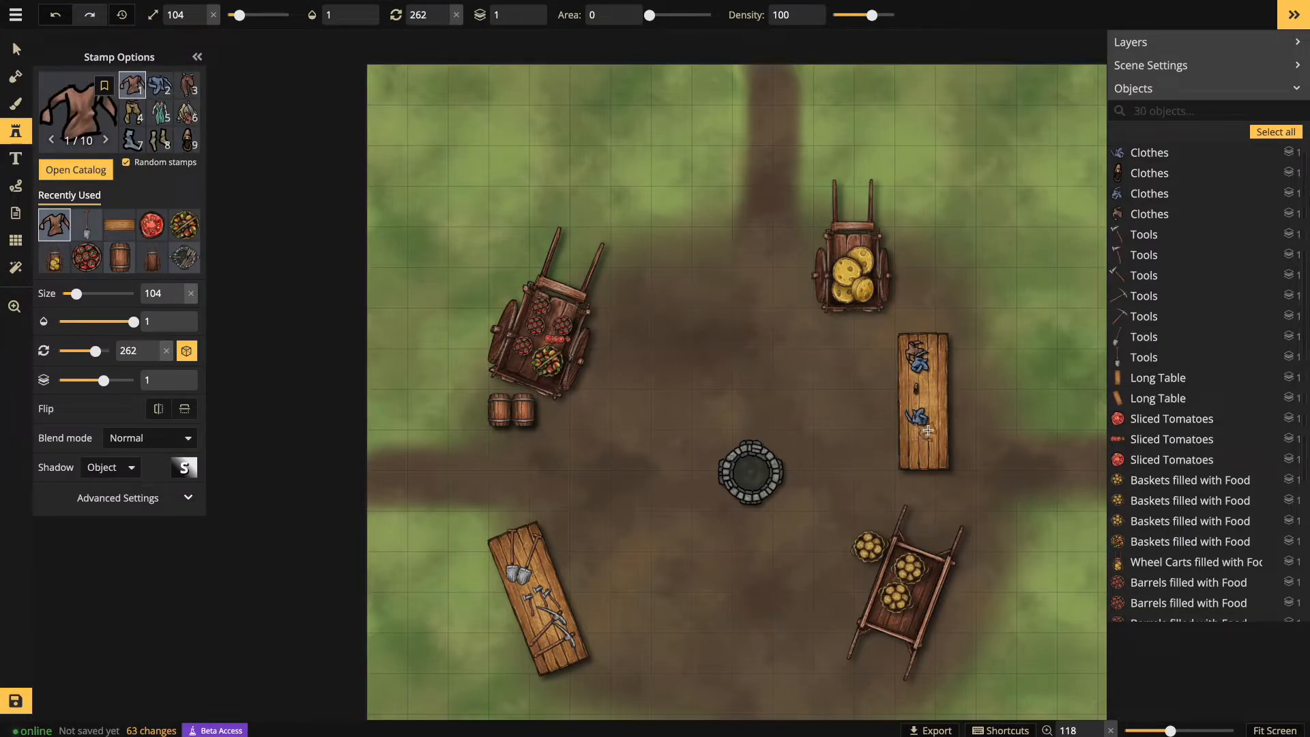
left_click(911, 448)
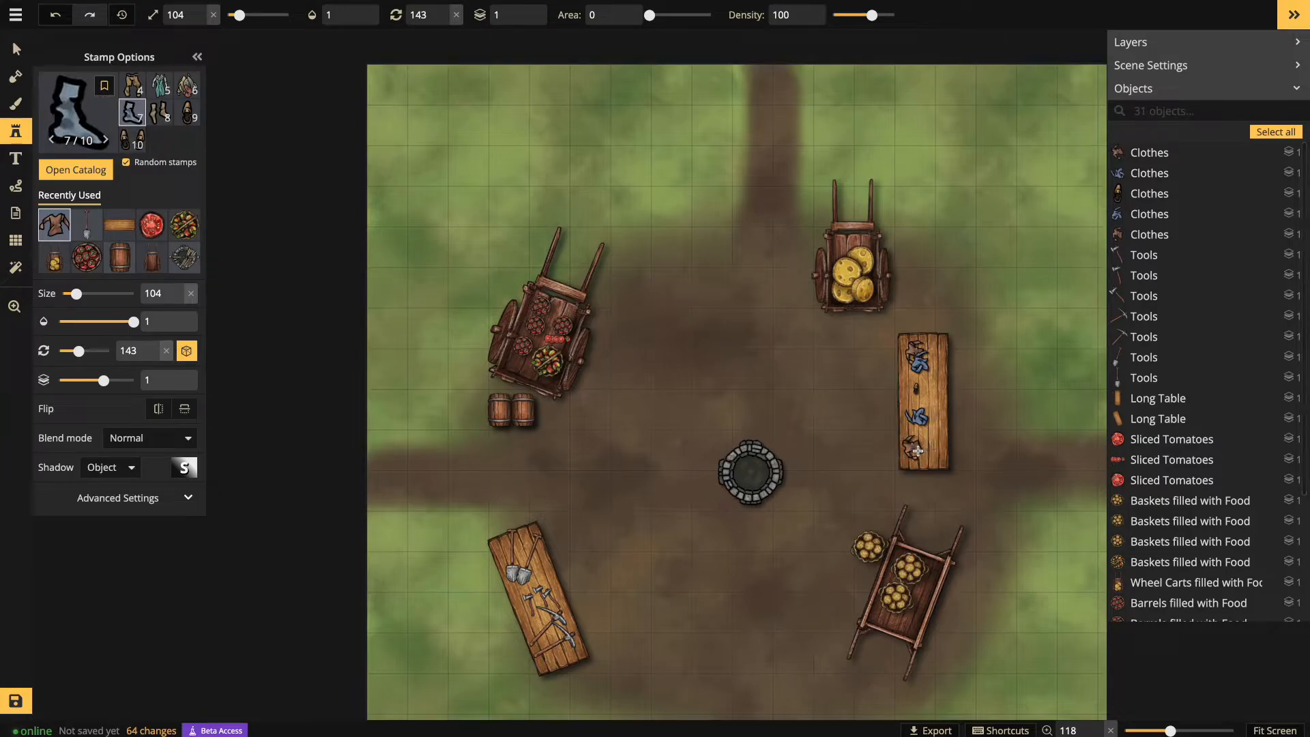
left_click(922, 389)
left_click(931, 385)
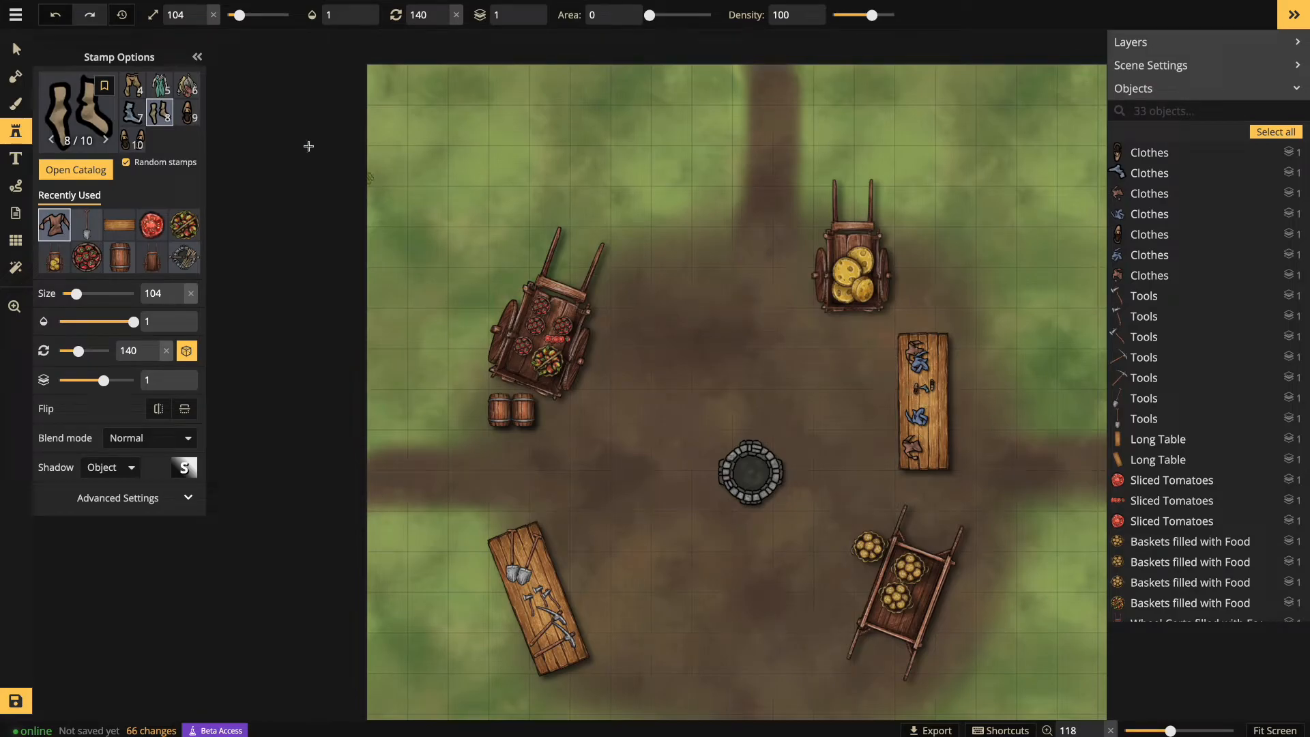
Delete all the Clothes stamps from the upper long table
left_click(18, 51)
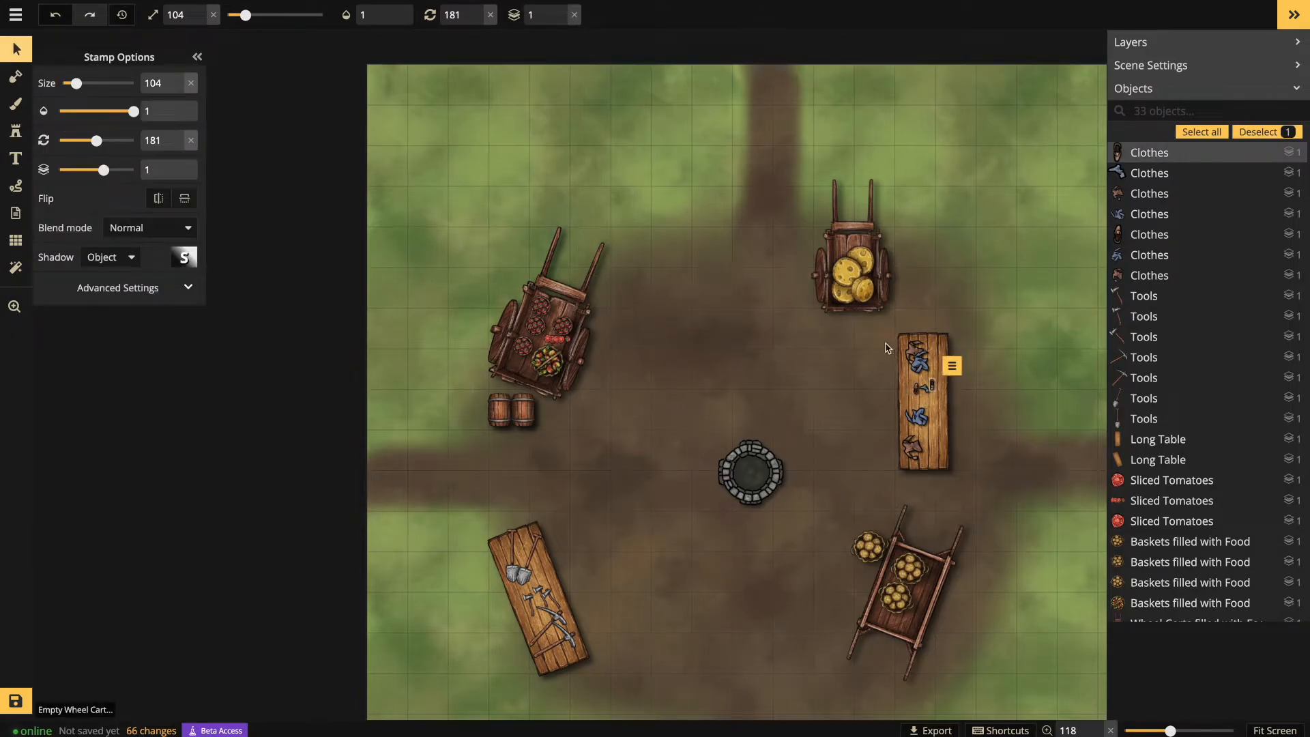
left_click(921, 356)
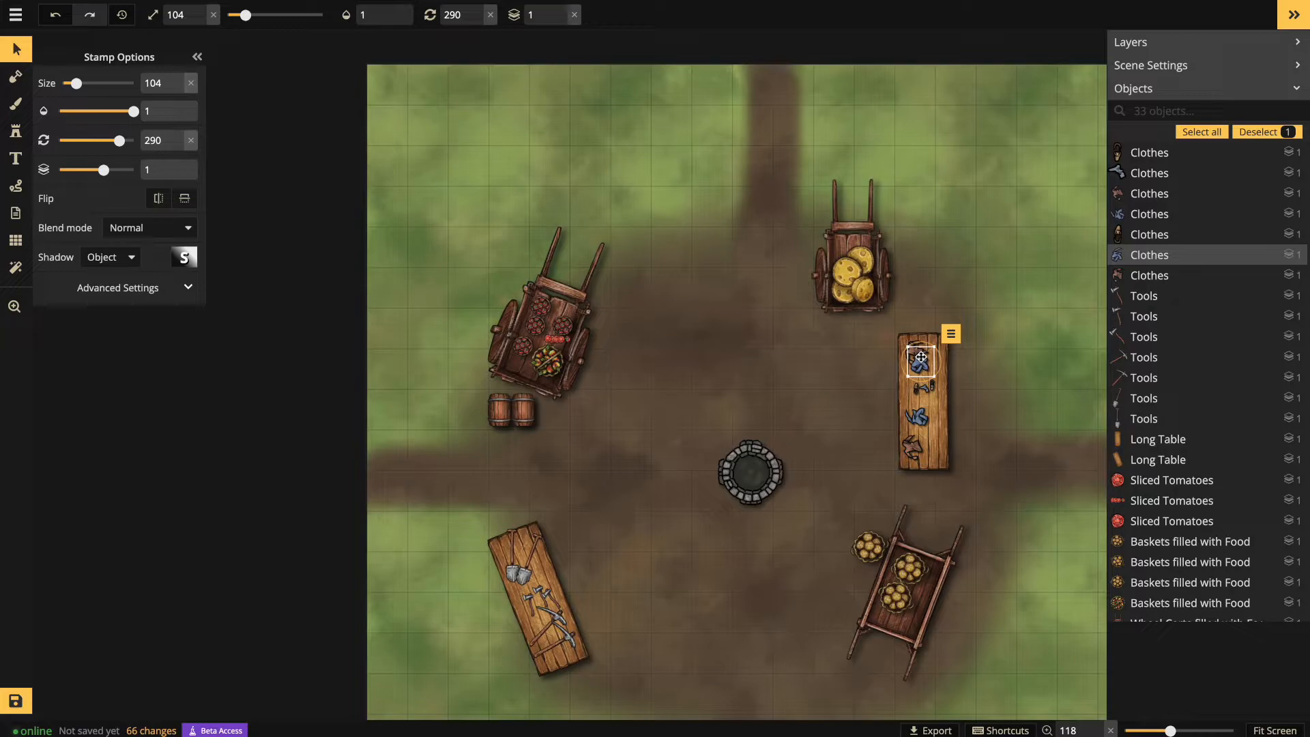
key("Delete")
left_click(921, 357)
key("Delete")
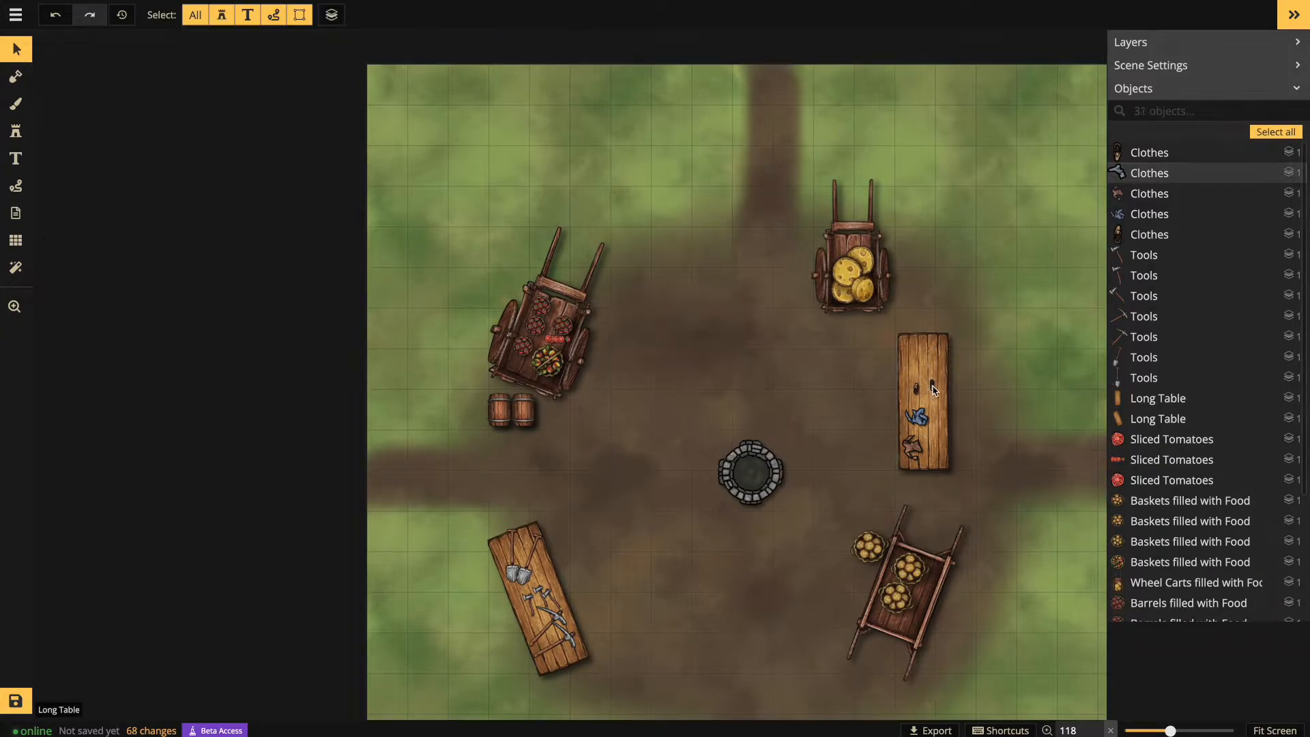
left_click(932, 387)
key("Delete")
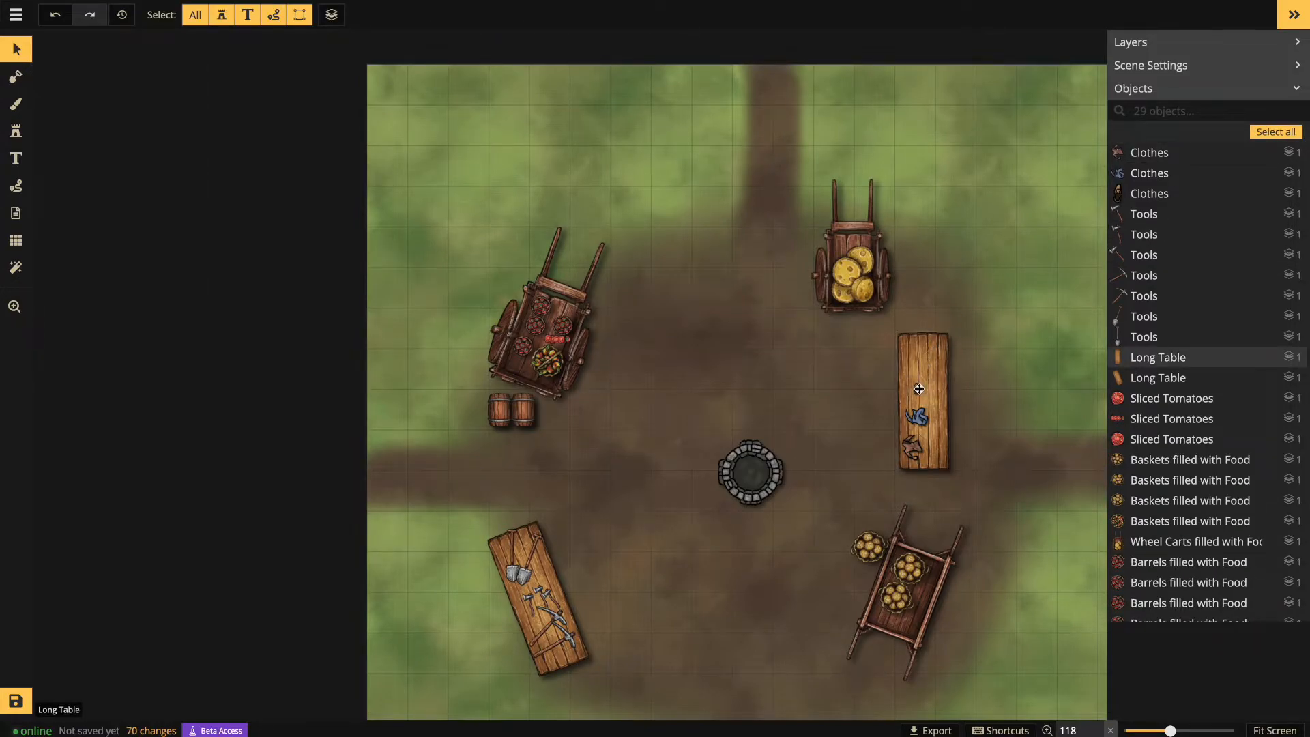
left_click(920, 393)
left_click(916, 389)
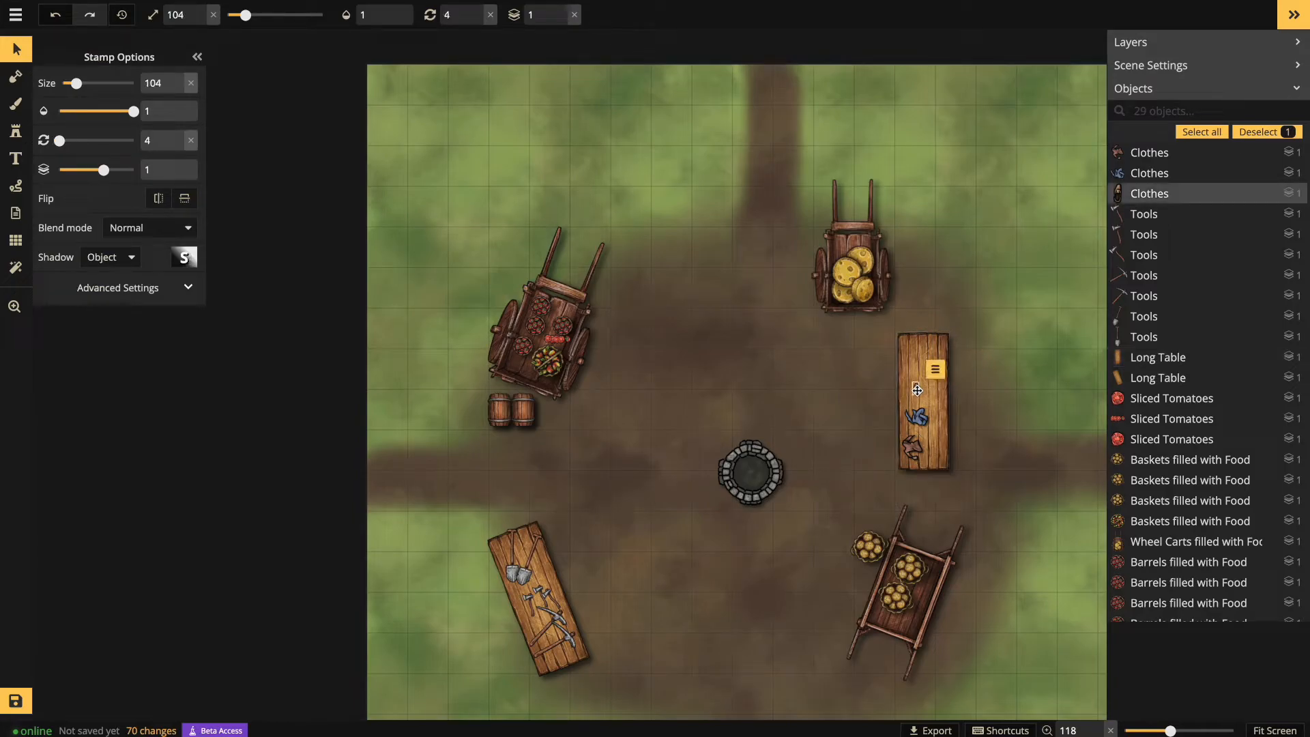
key("Delete")
left_click(917, 419)
key("Delete")
left_click(913, 451)
key("Delete")
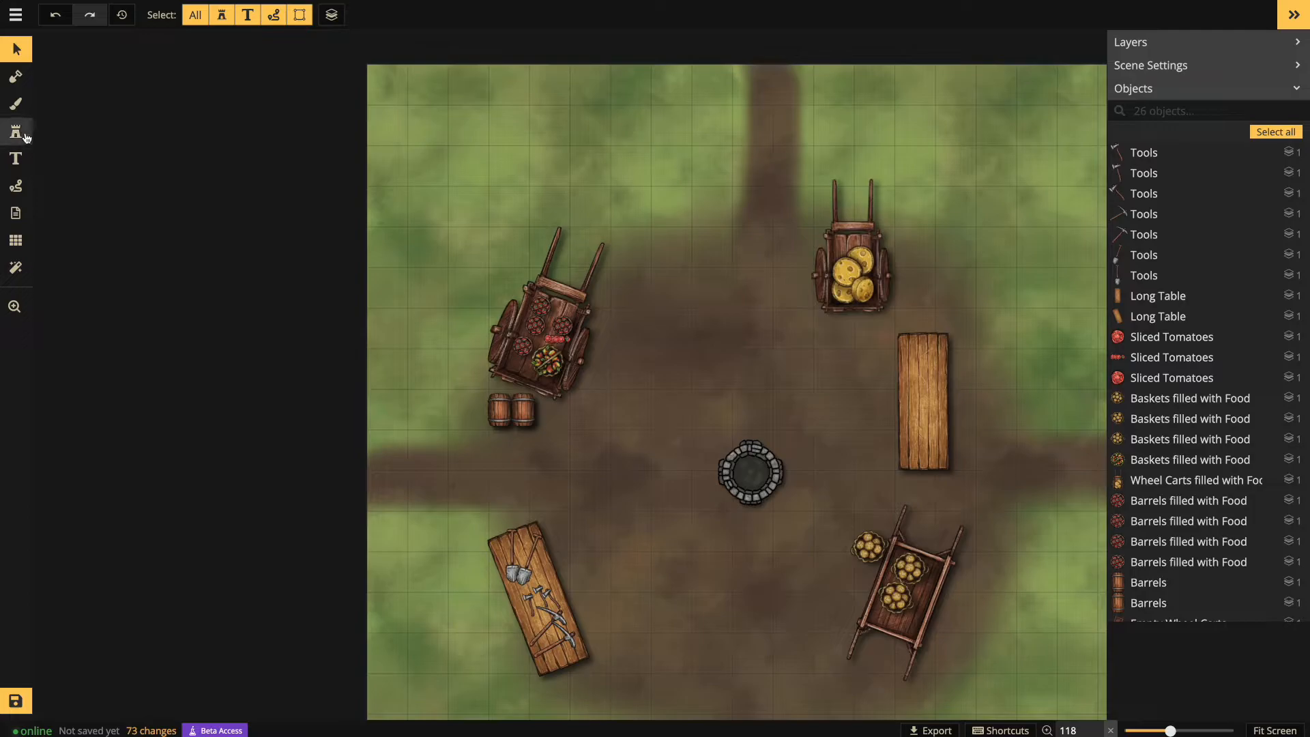
Place a Cat stamp from the catalog's Wizard section on the right-hand barrel below the tomato cart, rotated to 23 degrees
left_click(25, 137)
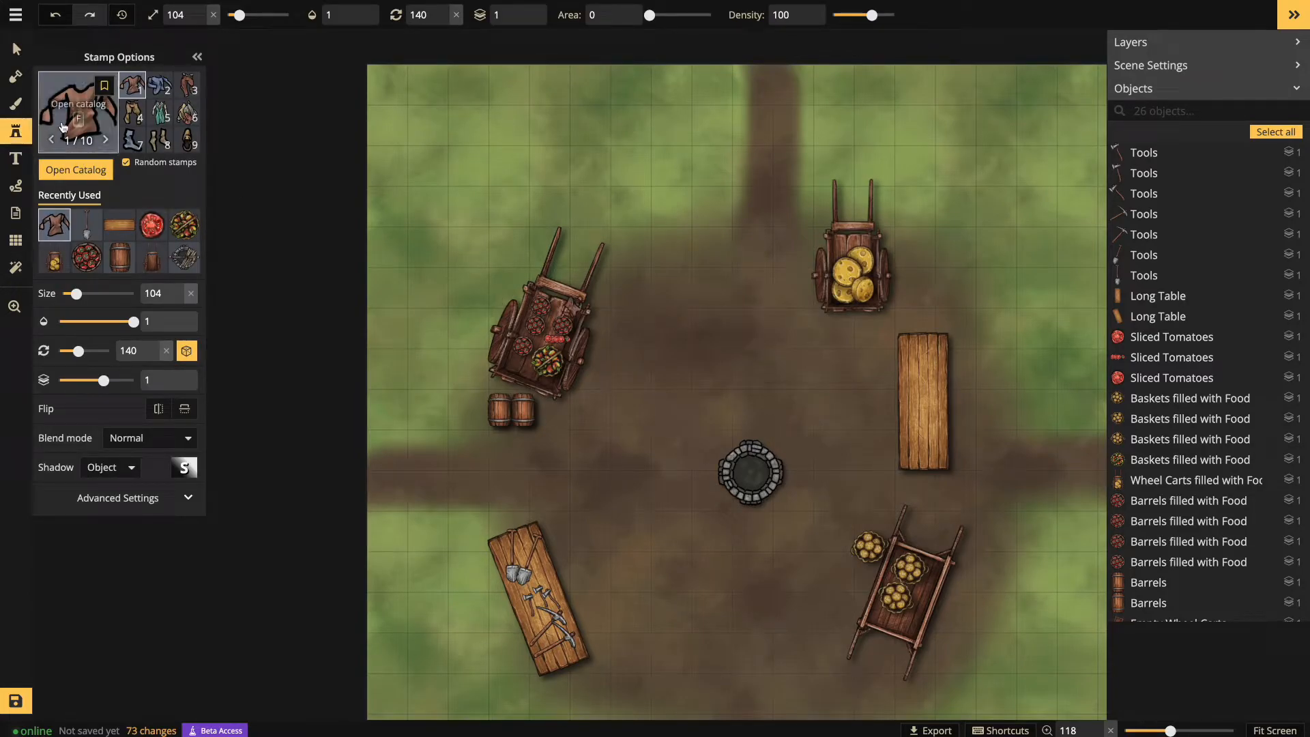
left_click(63, 127)
scroll(794, 428, "down", 2)
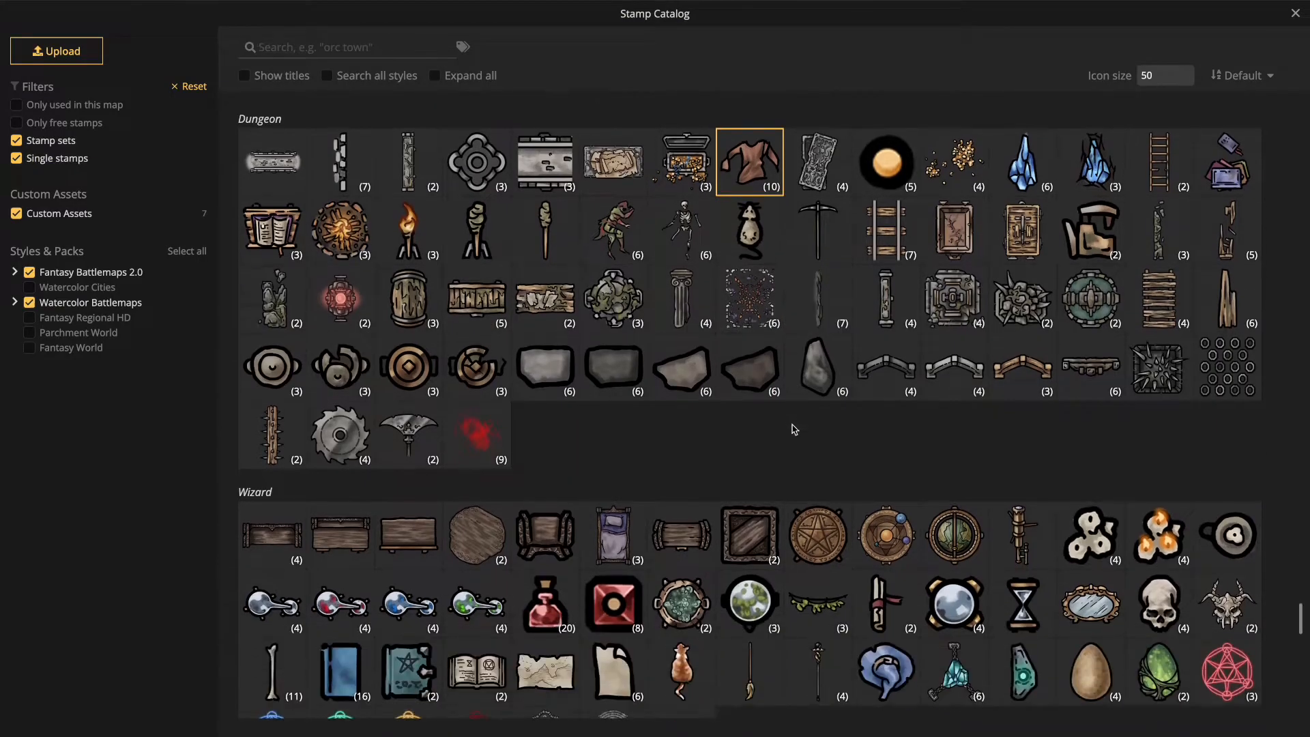
scroll(793, 428, "down", 4)
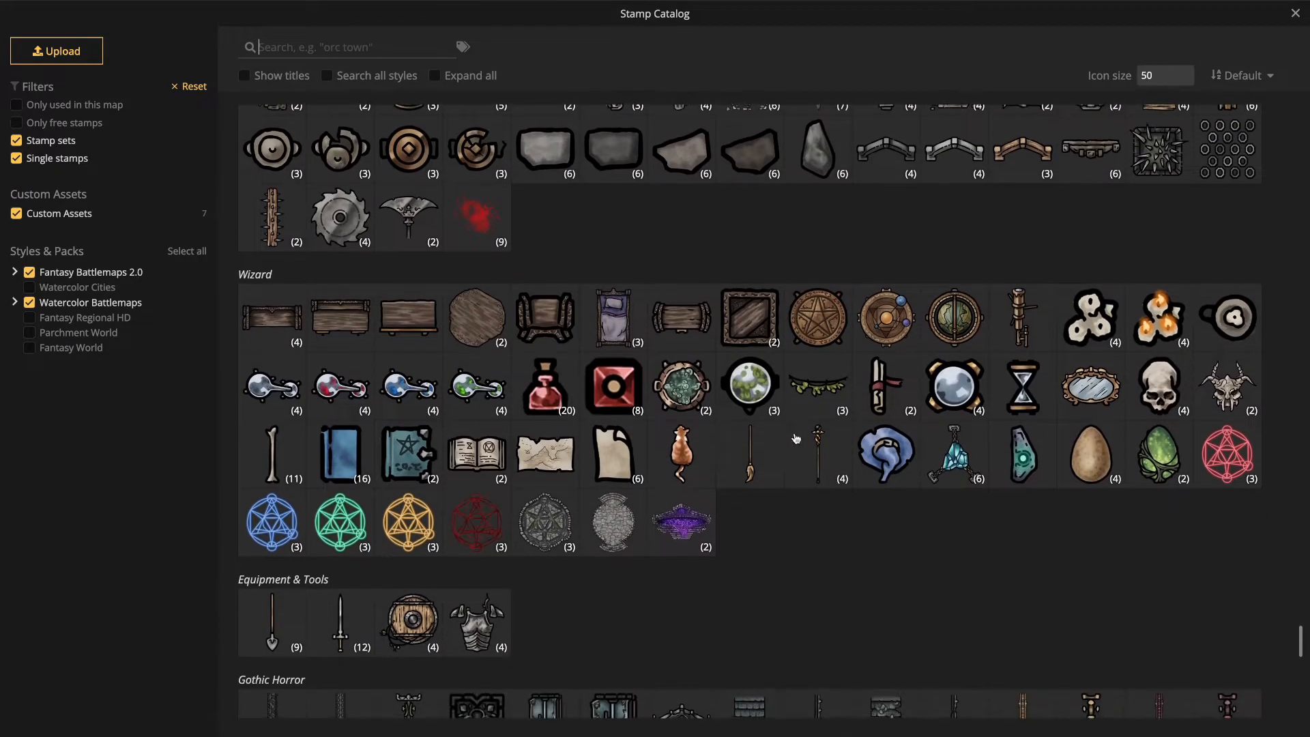
scroll(796, 438, "down", 2)
scroll(839, 497, "down", 2)
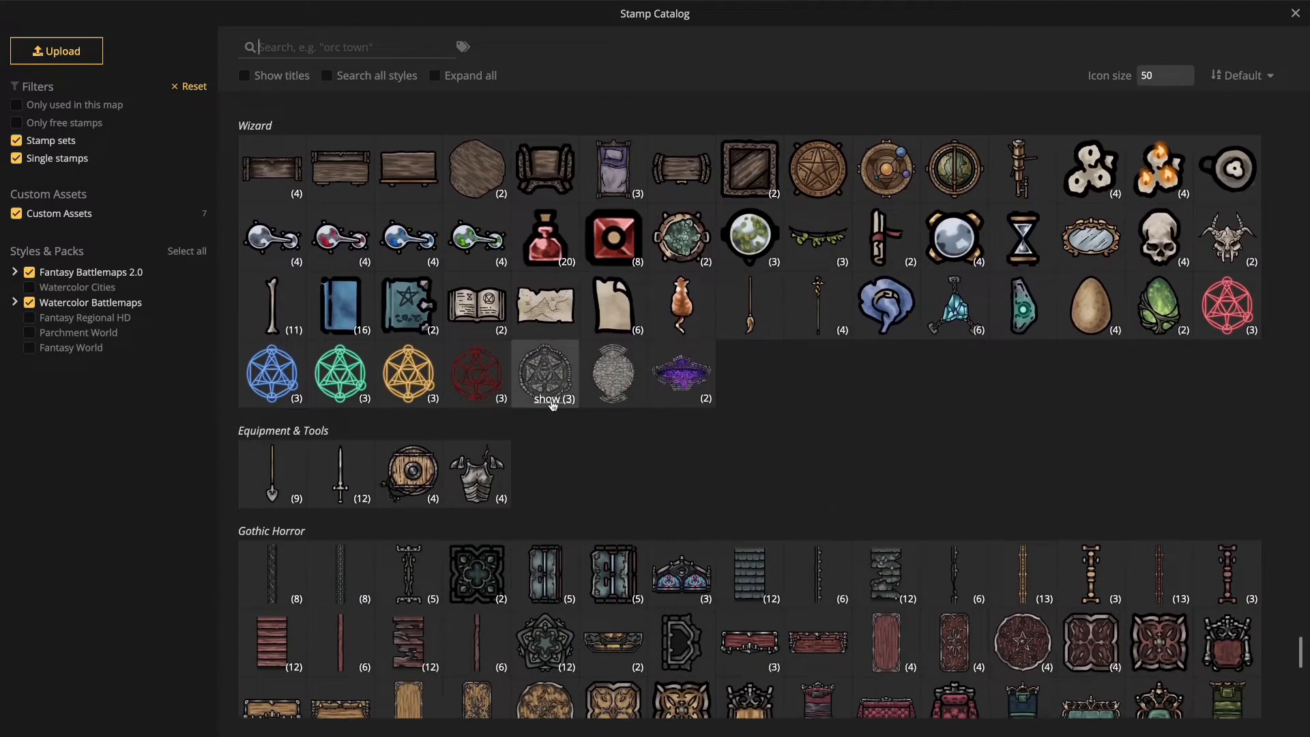
scroll(848, 457, "down", 1)
scroll(850, 459, "down", 1)
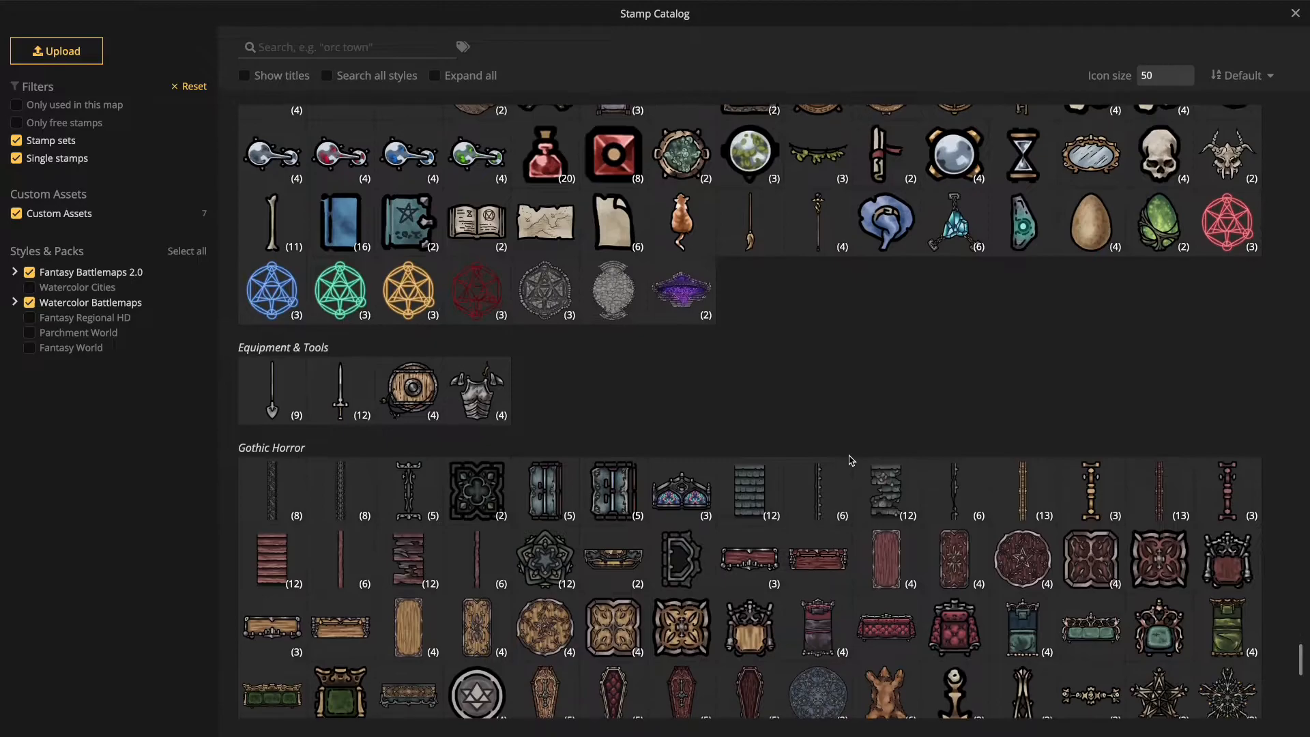
left_click(687, 228)
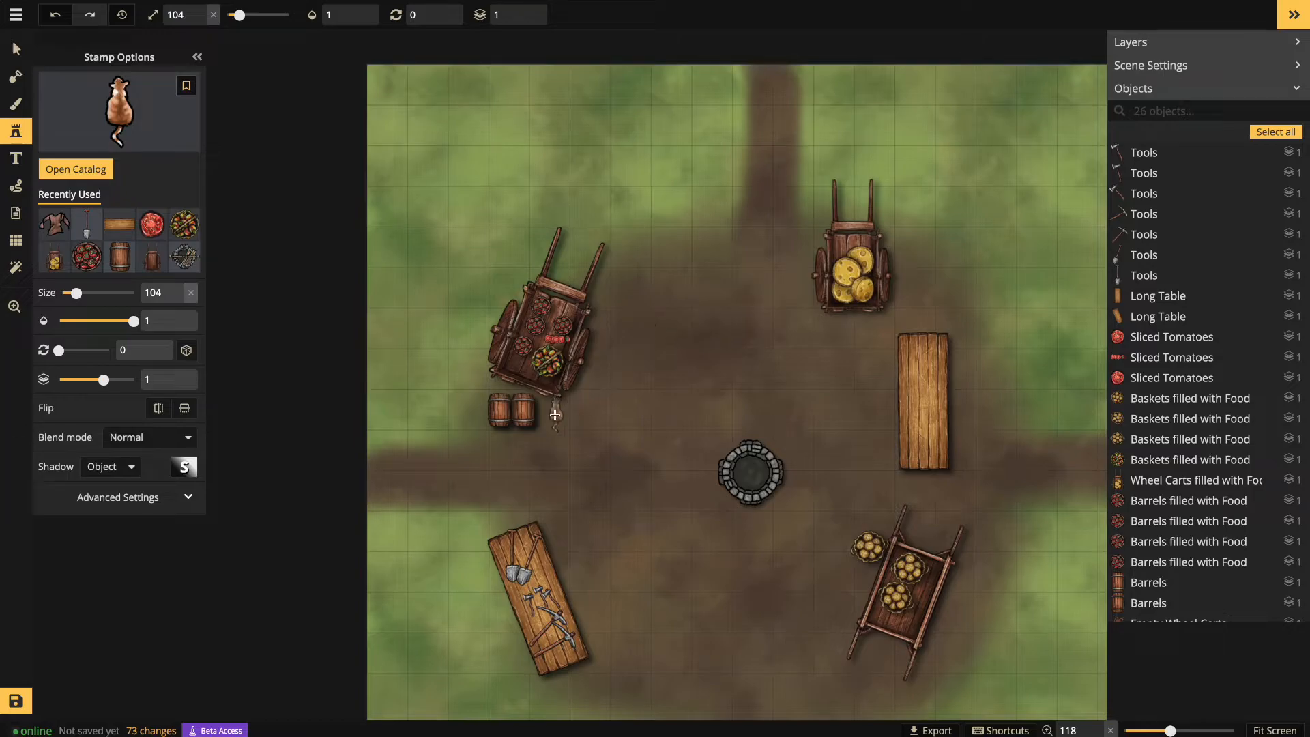
left_click_drag(527, 414, 556, 419)
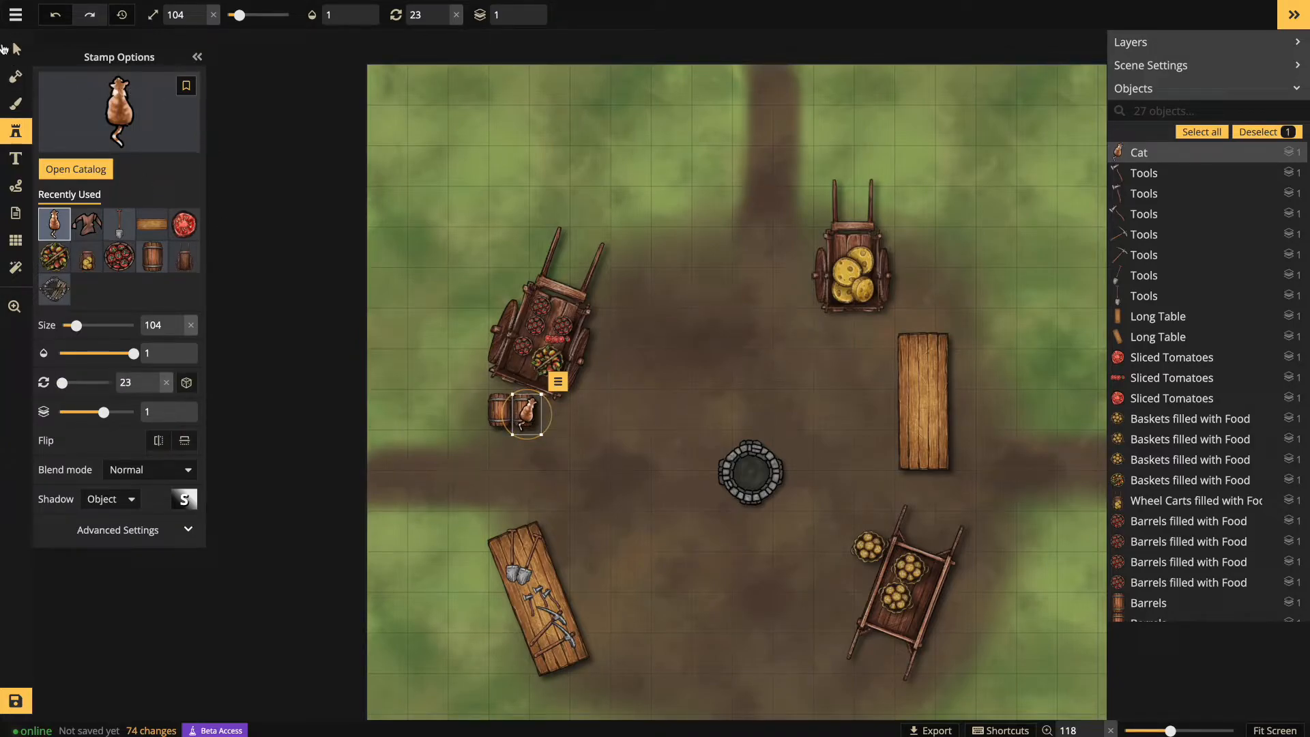
left_click(17, 49)
left_click(717, 326)
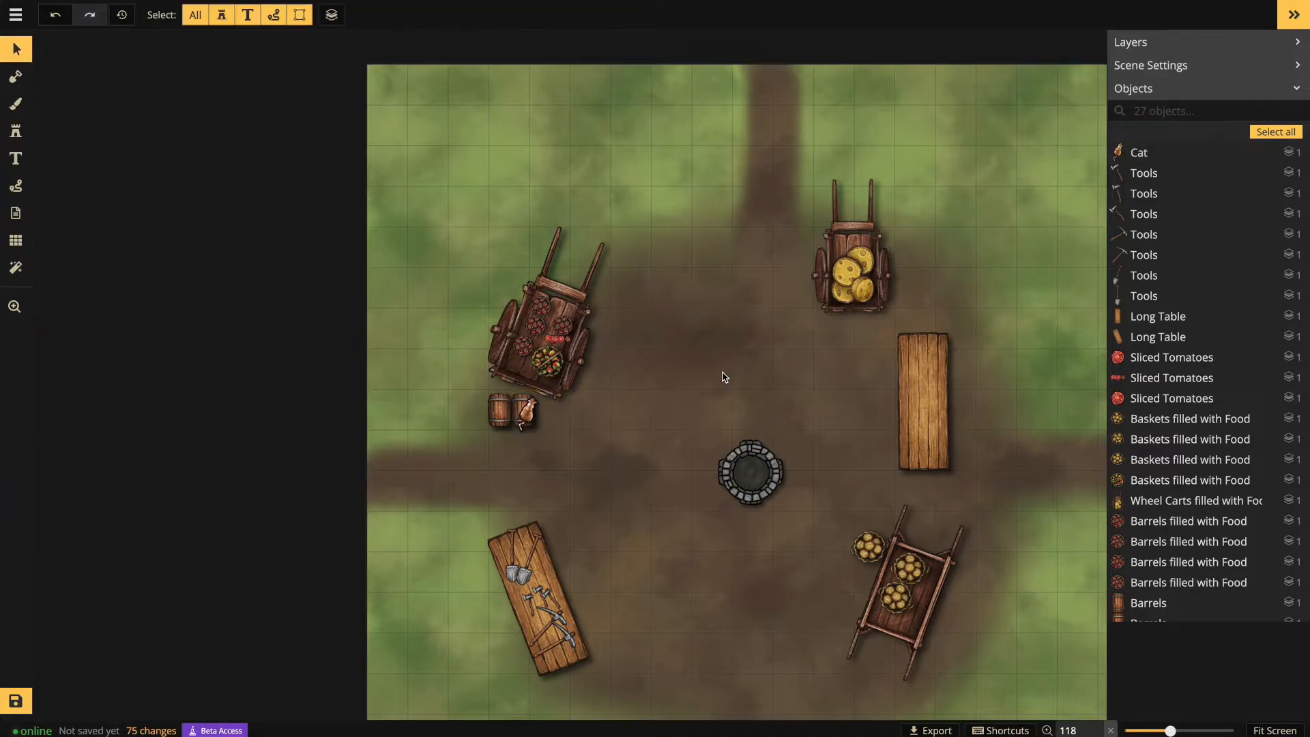
Choose the Farmers Curtains stamp from the catalog's Castle section and switch to variant 5
left_click(15, 131)
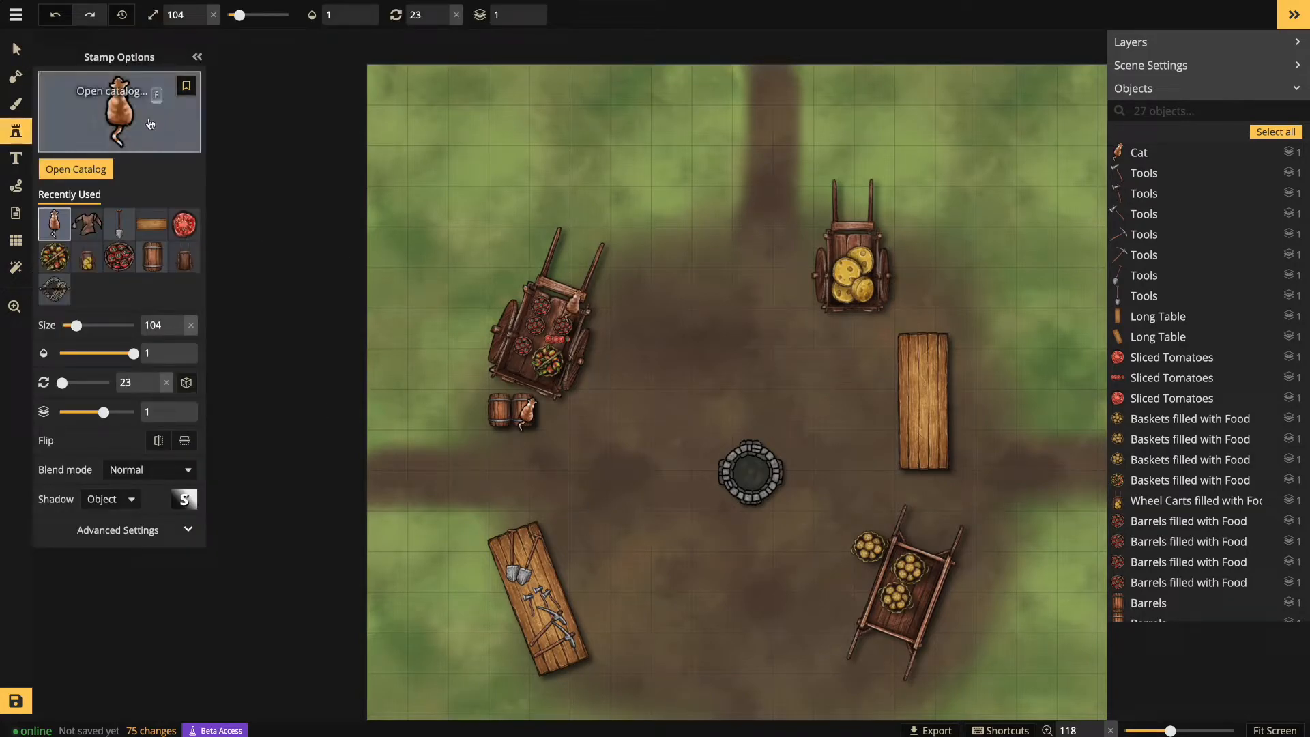
left_click(75, 168)
scroll(646, 447, "down", 5)
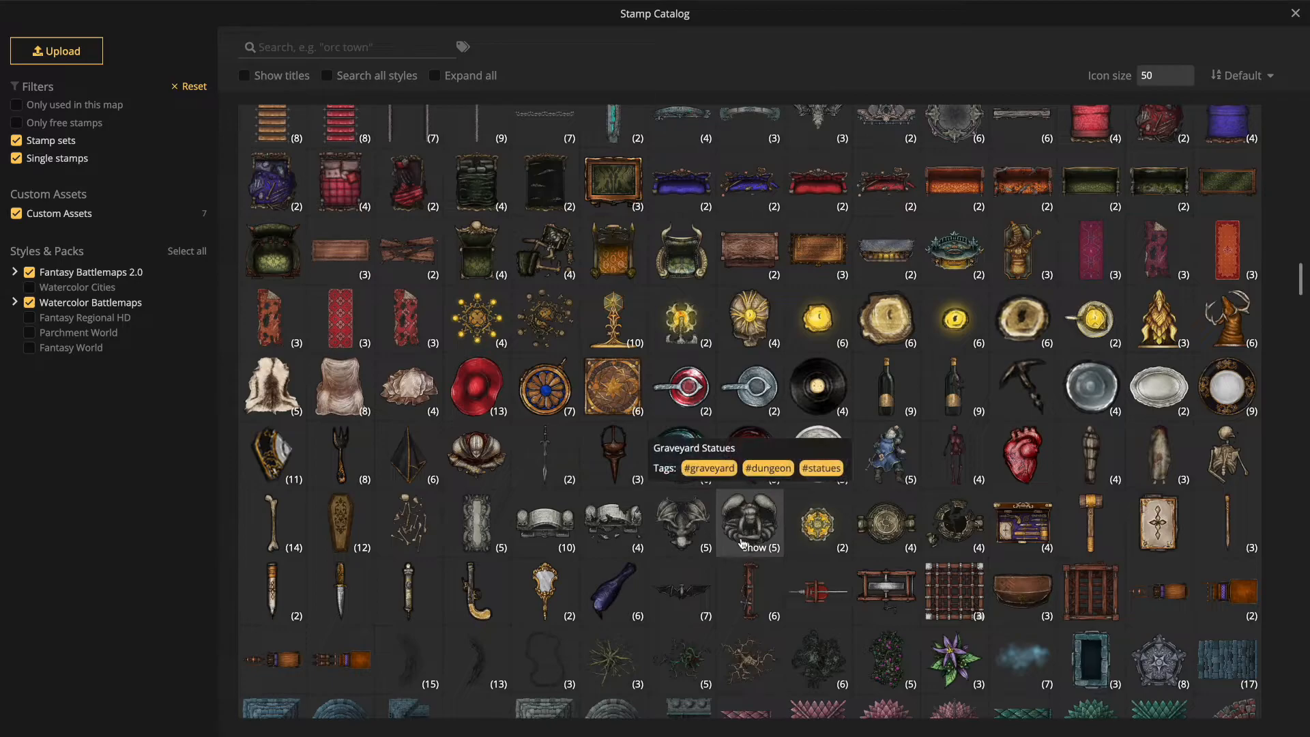
scroll(743, 543, "up", 4)
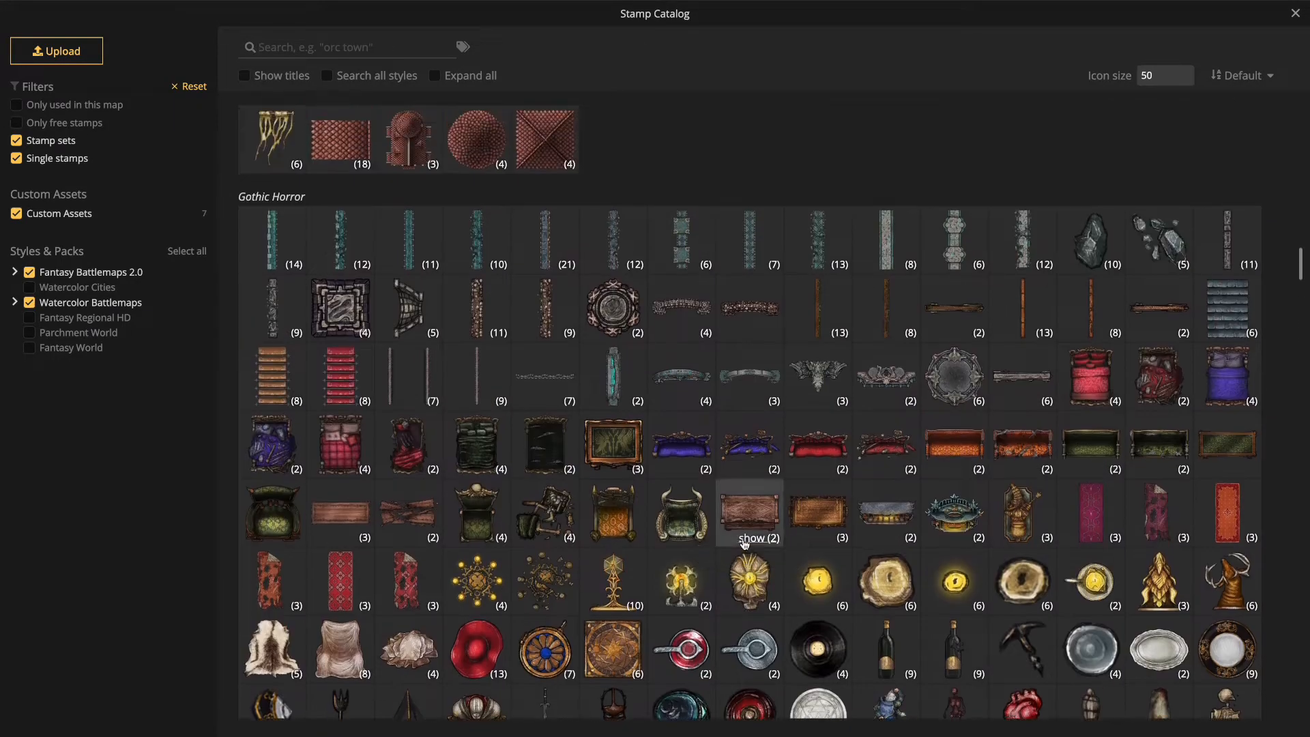
scroll(744, 544, "up", 4)
scroll(744, 543, "up", 1)
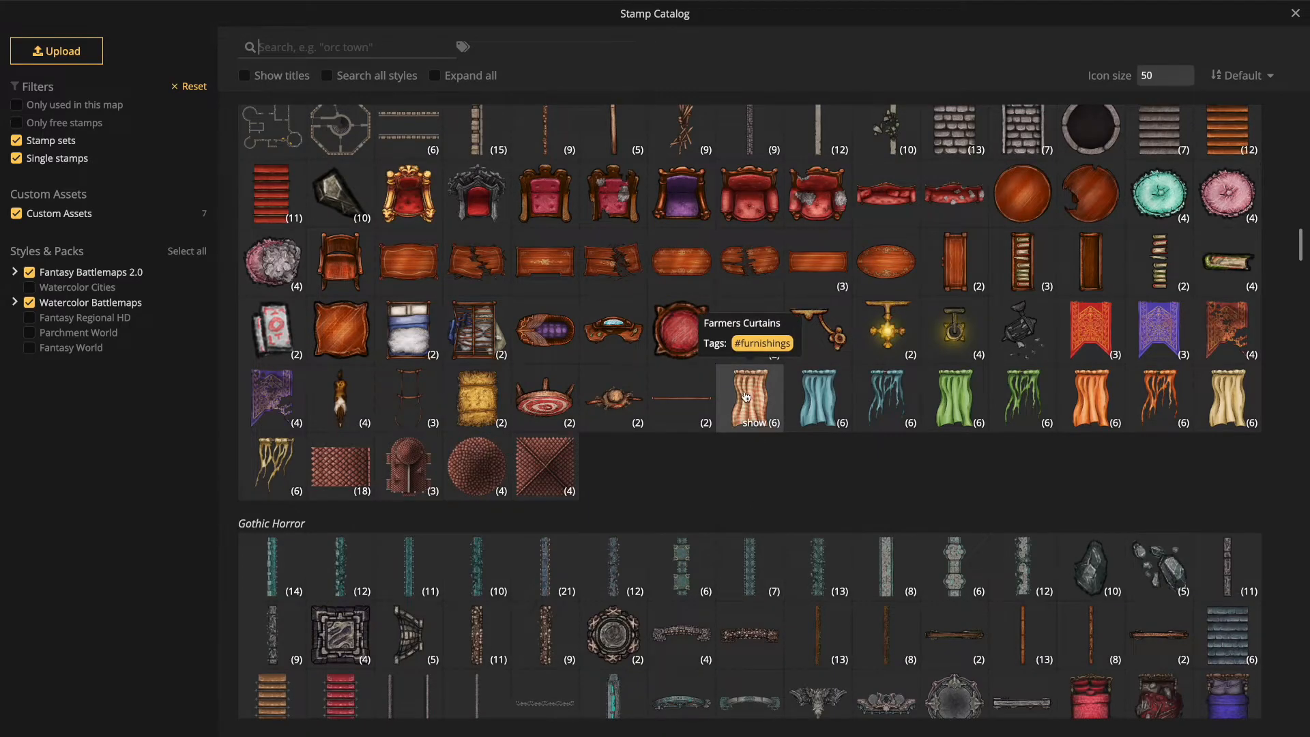
scroll(801, 484, "up", 1)
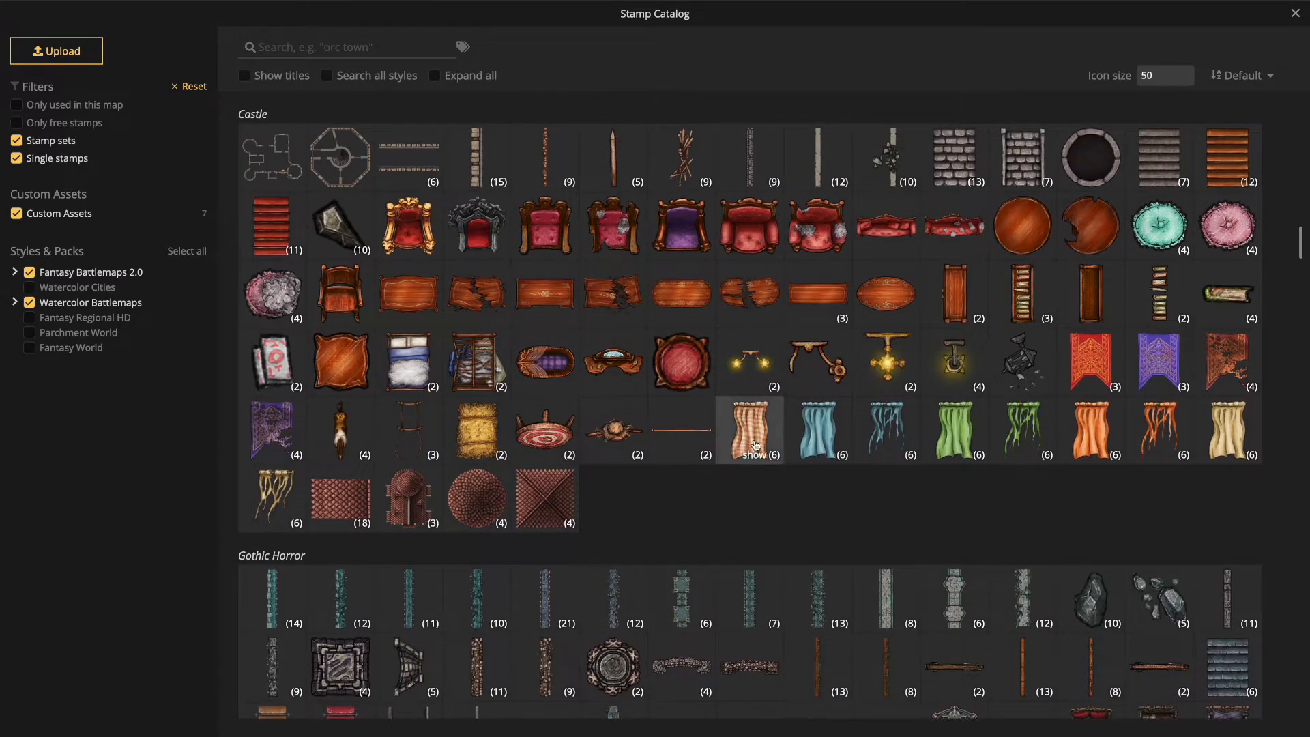
scroll(750, 436, "down", 1)
scroll(773, 482, "up", 2)
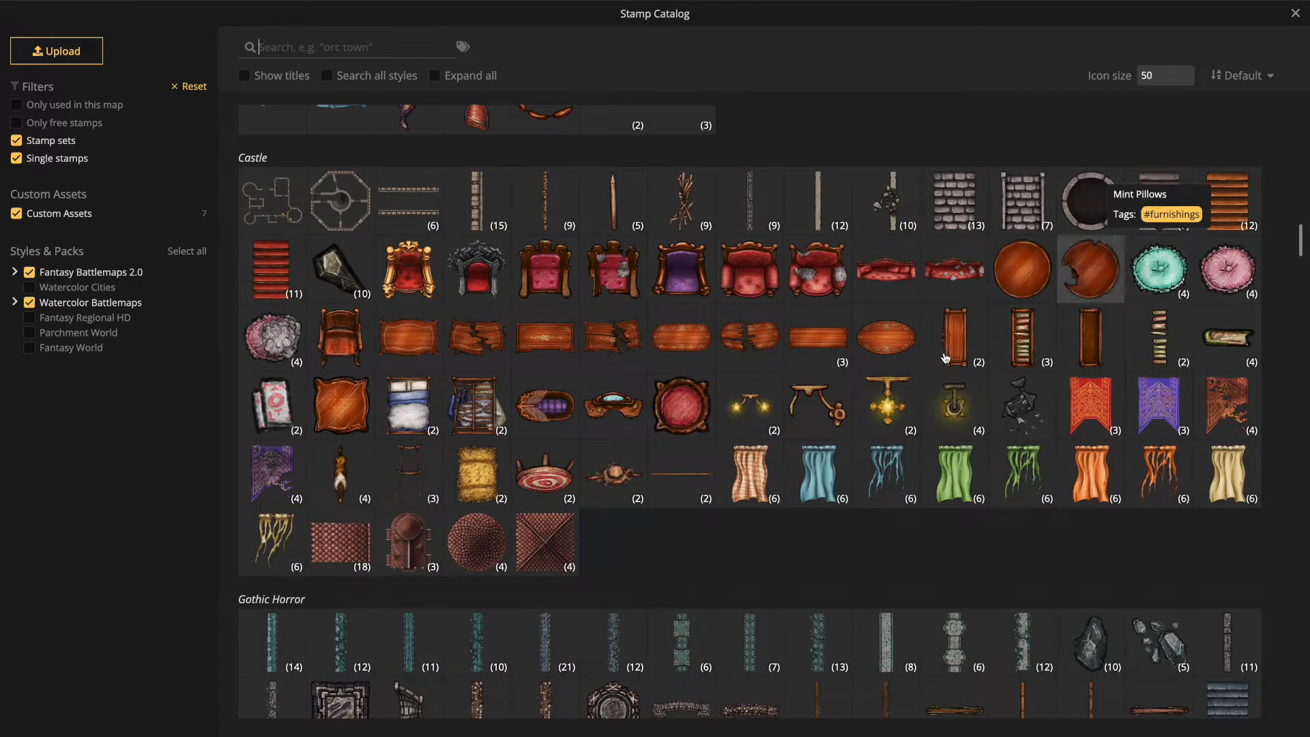
left_click(744, 470)
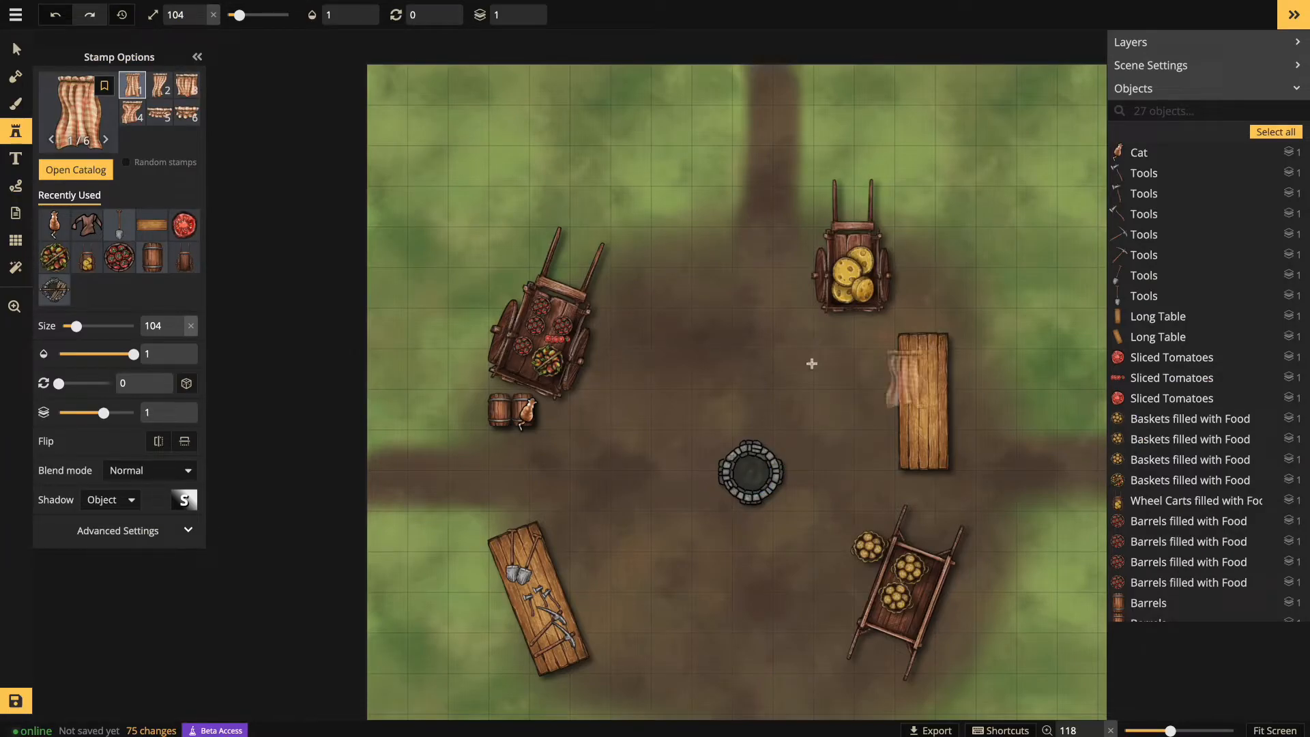
left_click(154, 120)
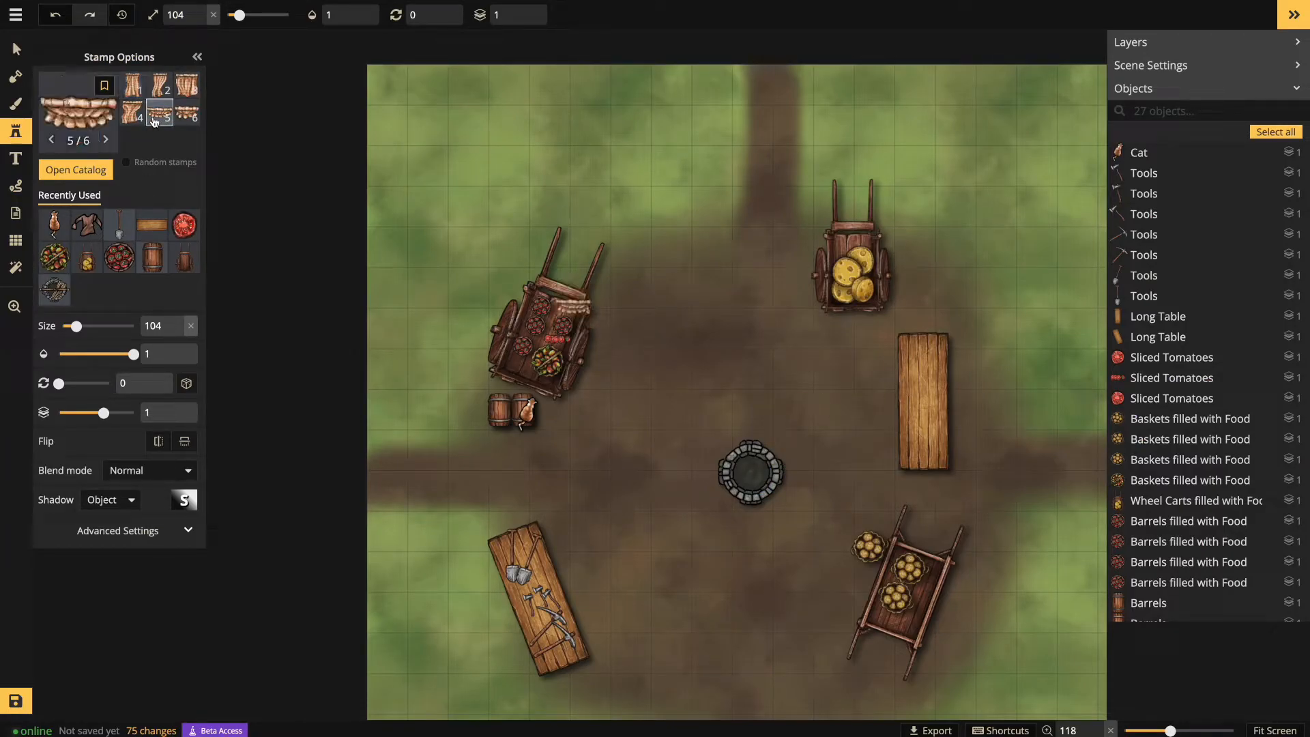
Place four variant 5 Farmers Curtains along the empty long table, rotating the fourth to 347 degrees
left_click(929, 357)
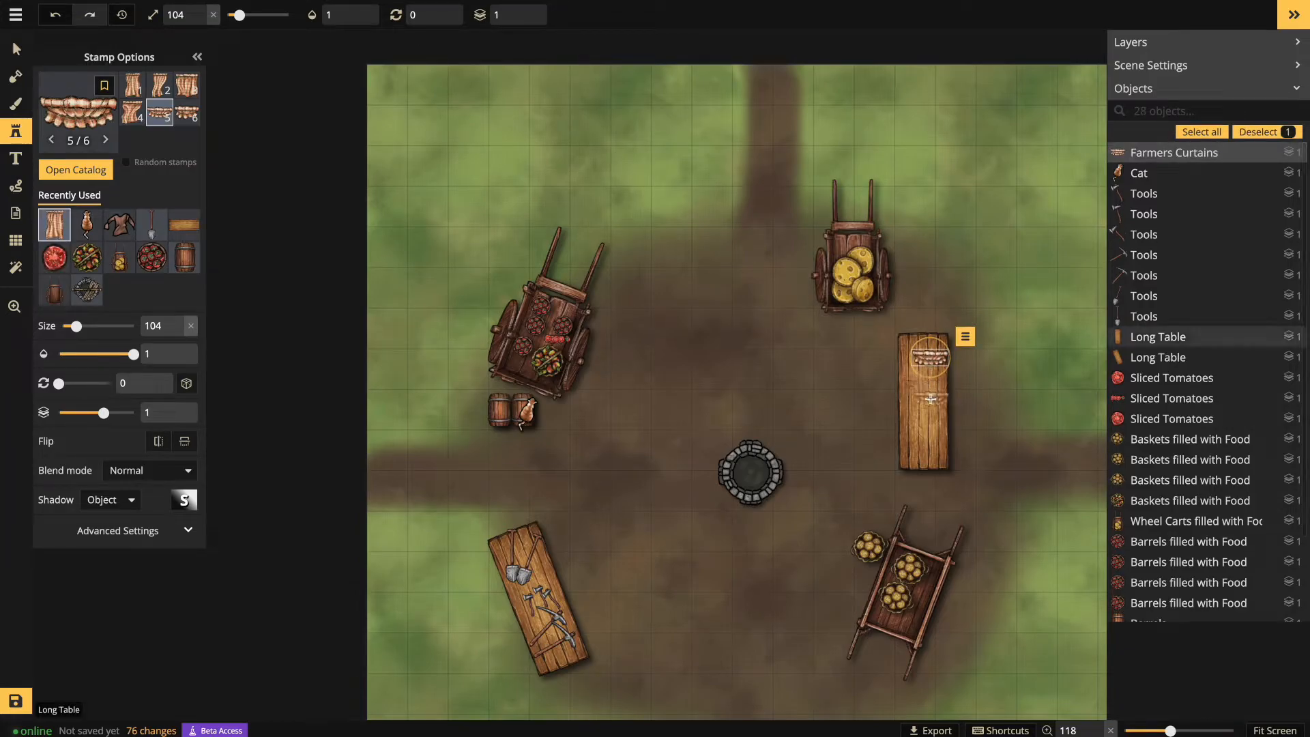
left_click(926, 397)
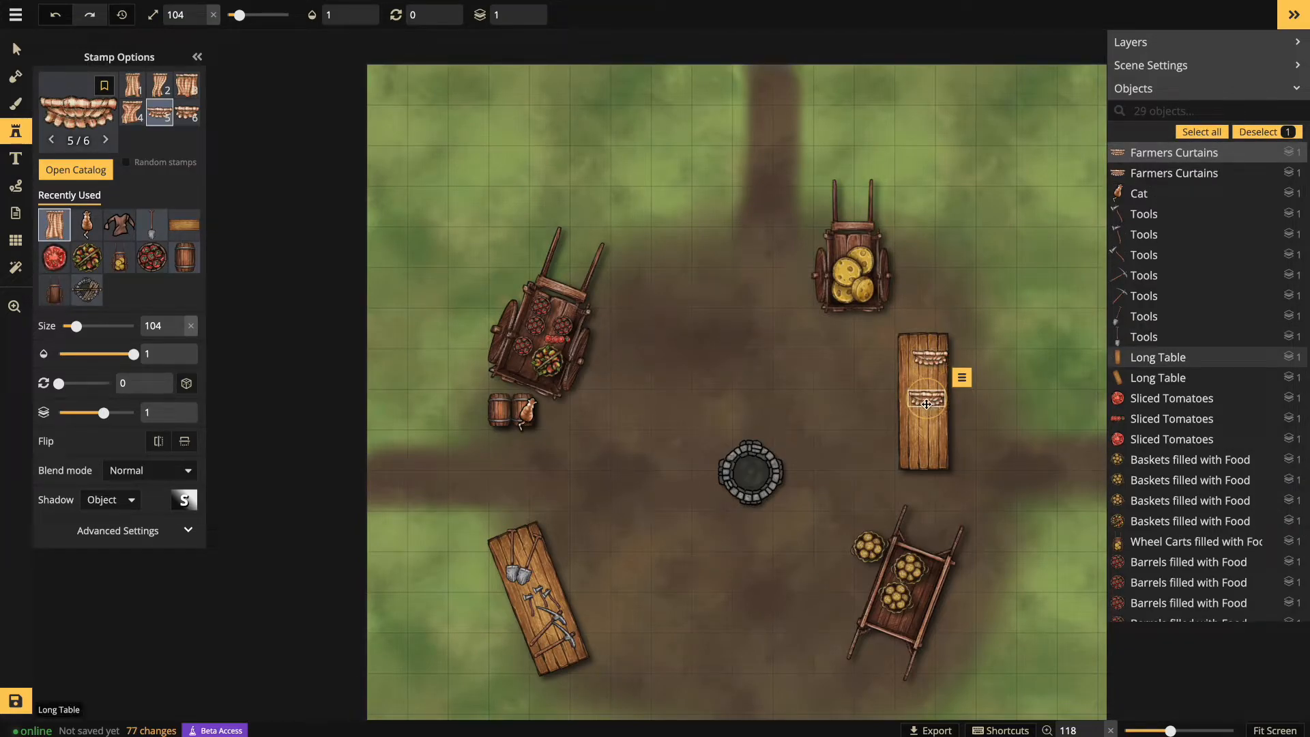
left_click(920, 442)
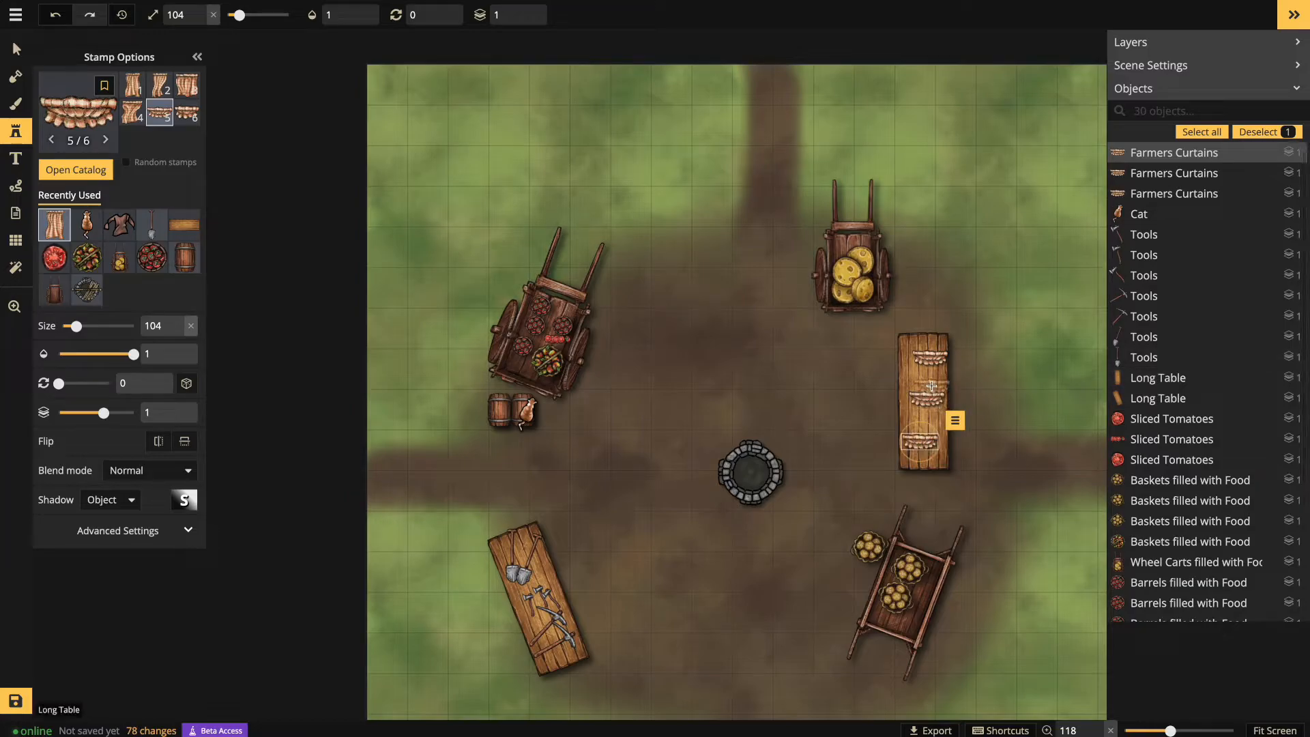
left_click(928, 379)
left_click_drag(914, 362, 921, 363)
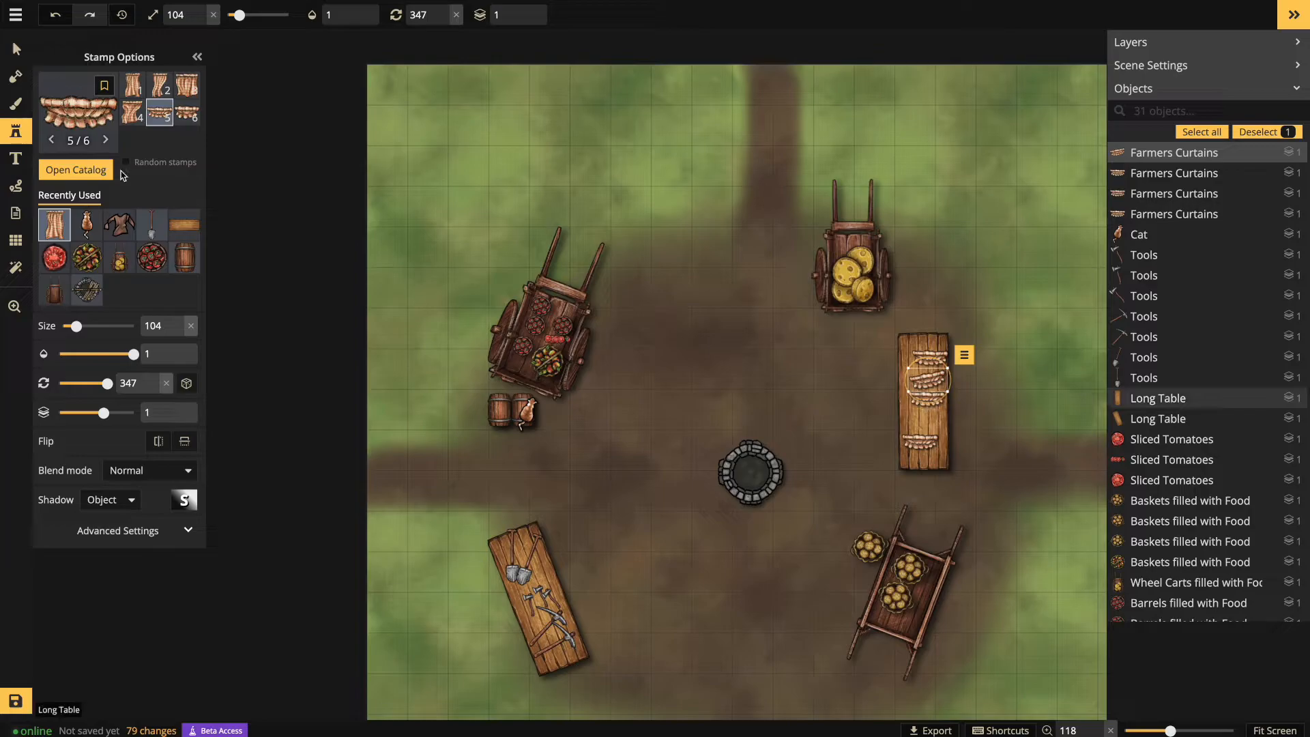
Rotate the middle unrotated Farmers Curtains stamp on the table to 16 degrees
left_click(16, 49)
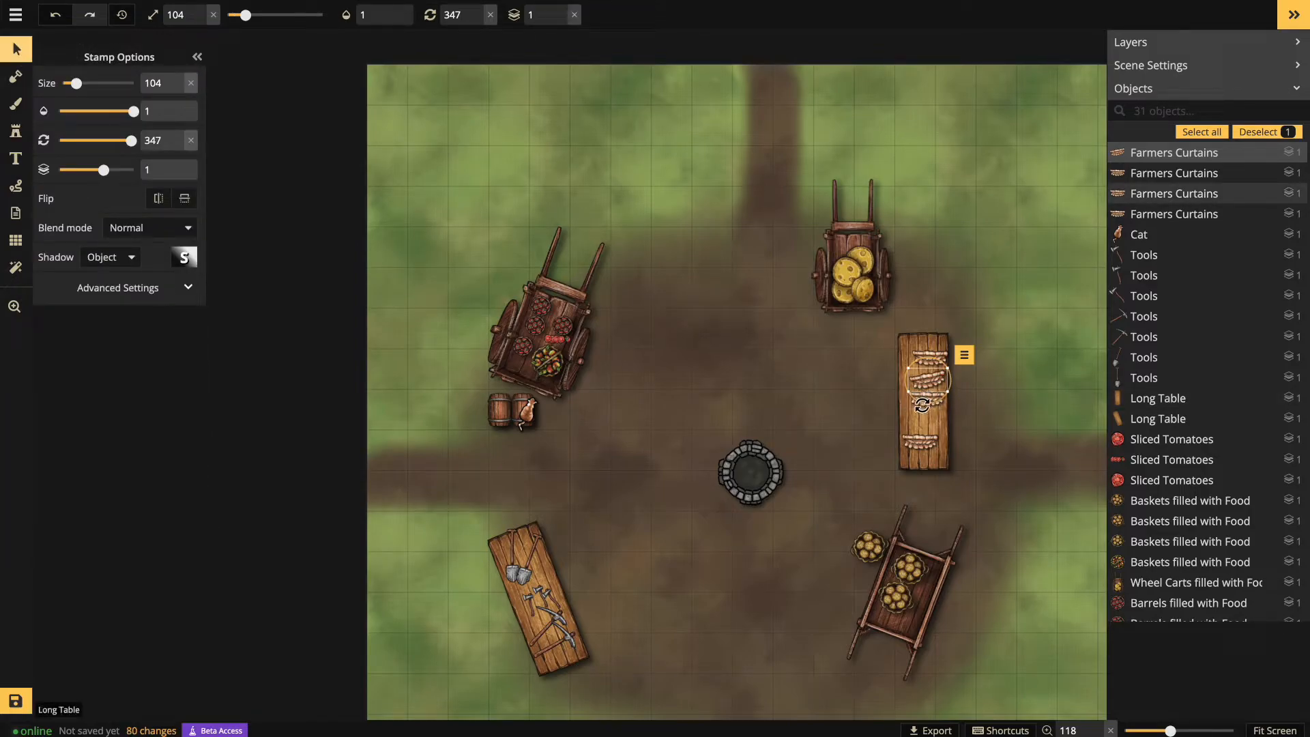
left_click_drag(922, 404, 923, 381)
scroll(911, 387, "down", 2)
scroll(921, 437, "up", 9)
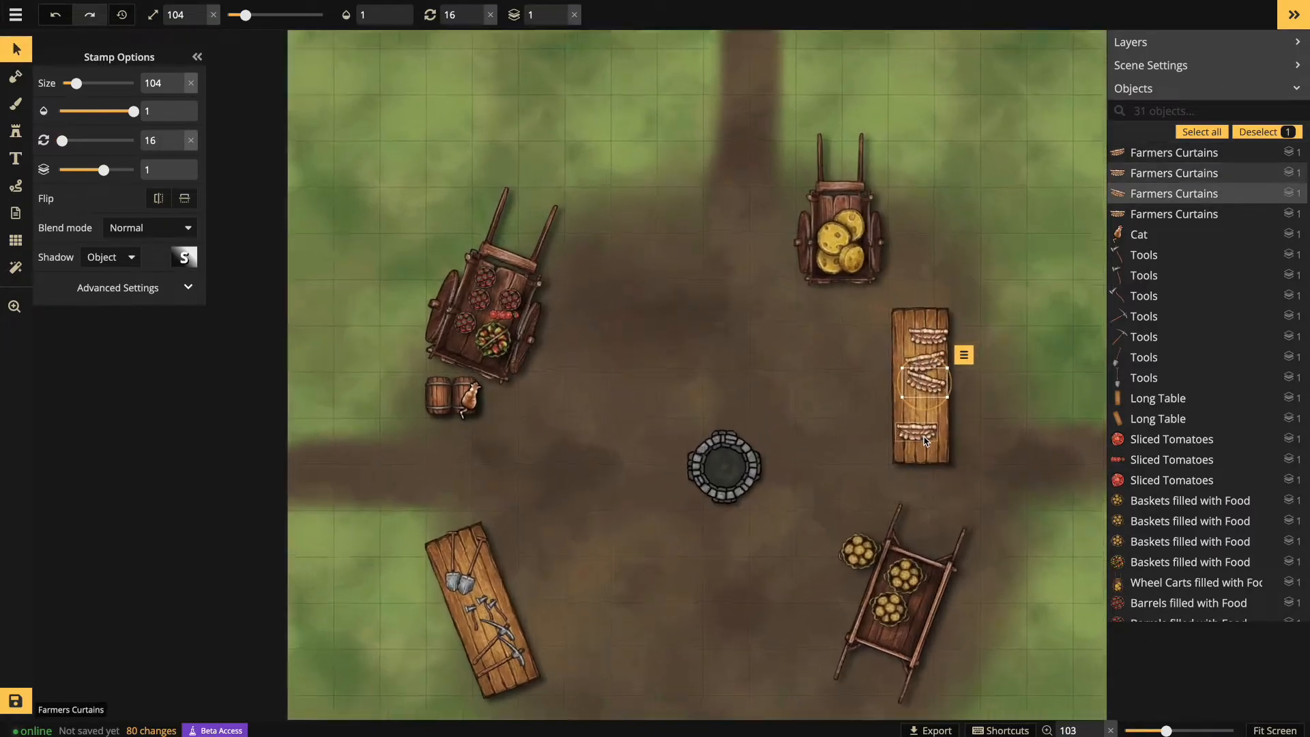
Rotate the lowest Farmers Curtains on the fabric table to 346 degrees and move it up just beneath the other curtains
left_click(917, 434)
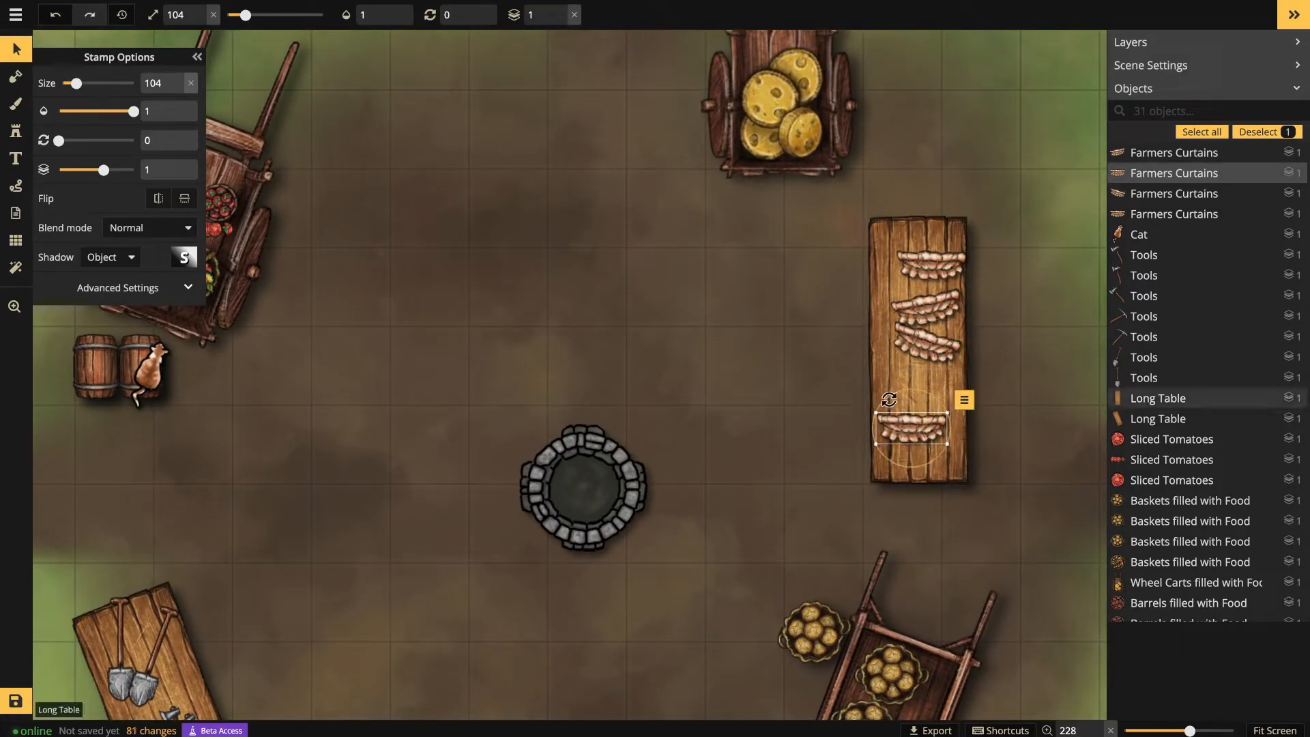
left_click_drag(912, 421, 921, 369)
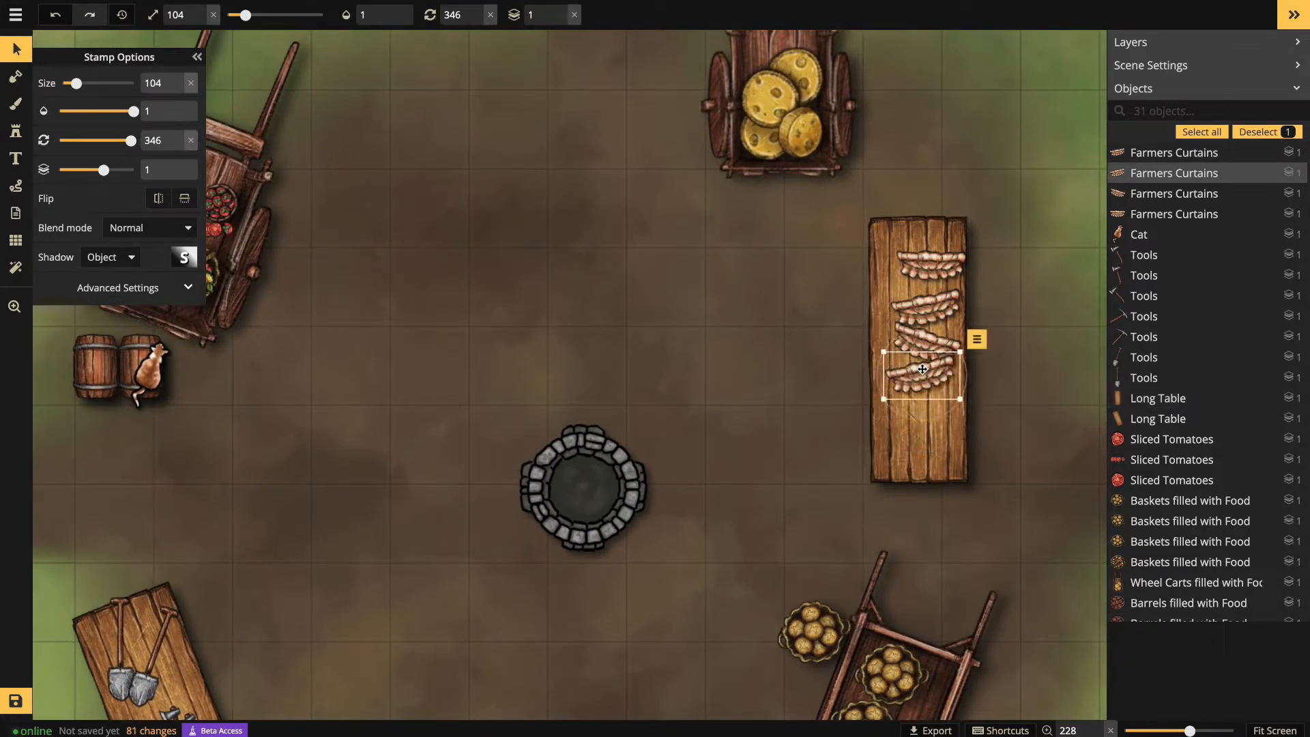
Recolor three Farmers Curtains with the hue filter: the lowest pink at -72, the 16-degree one green, and the topmost blue at -180
left_click(100, 290)
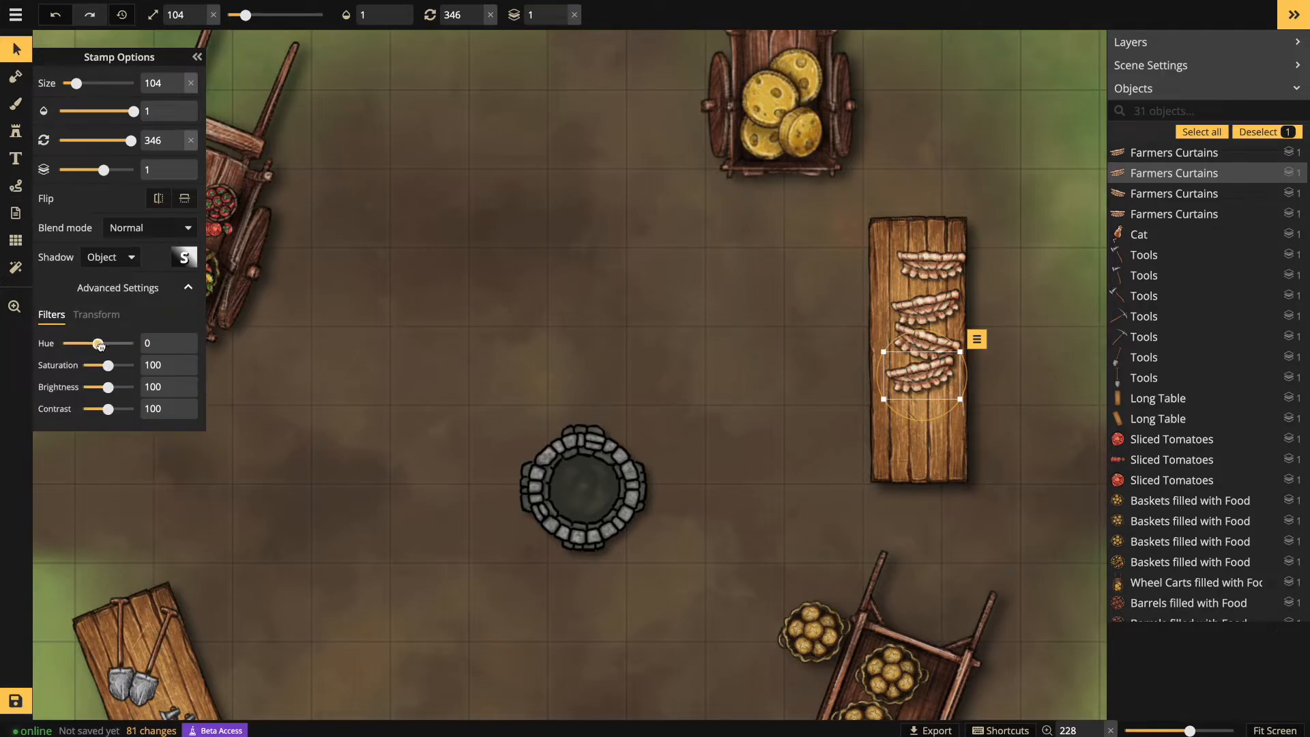
left_click(925, 338)
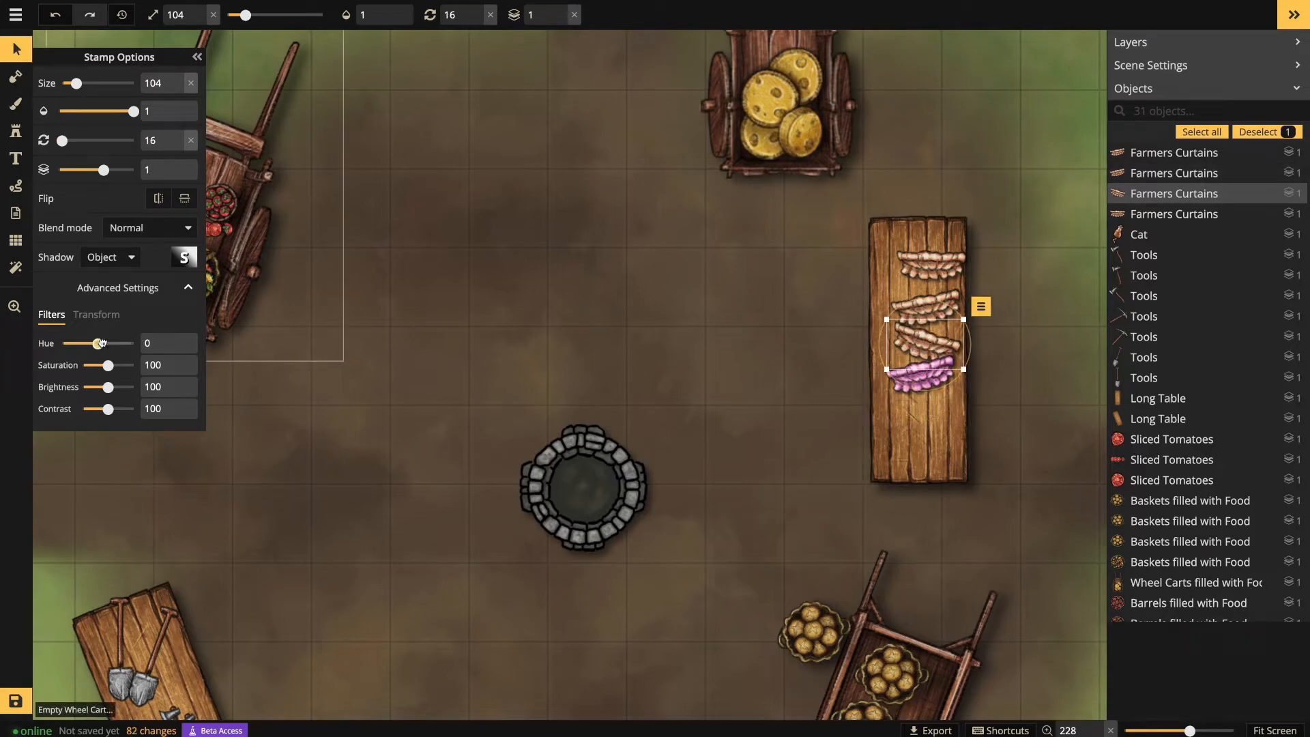
left_click_drag(113, 343, 109, 343)
left_click(922, 267)
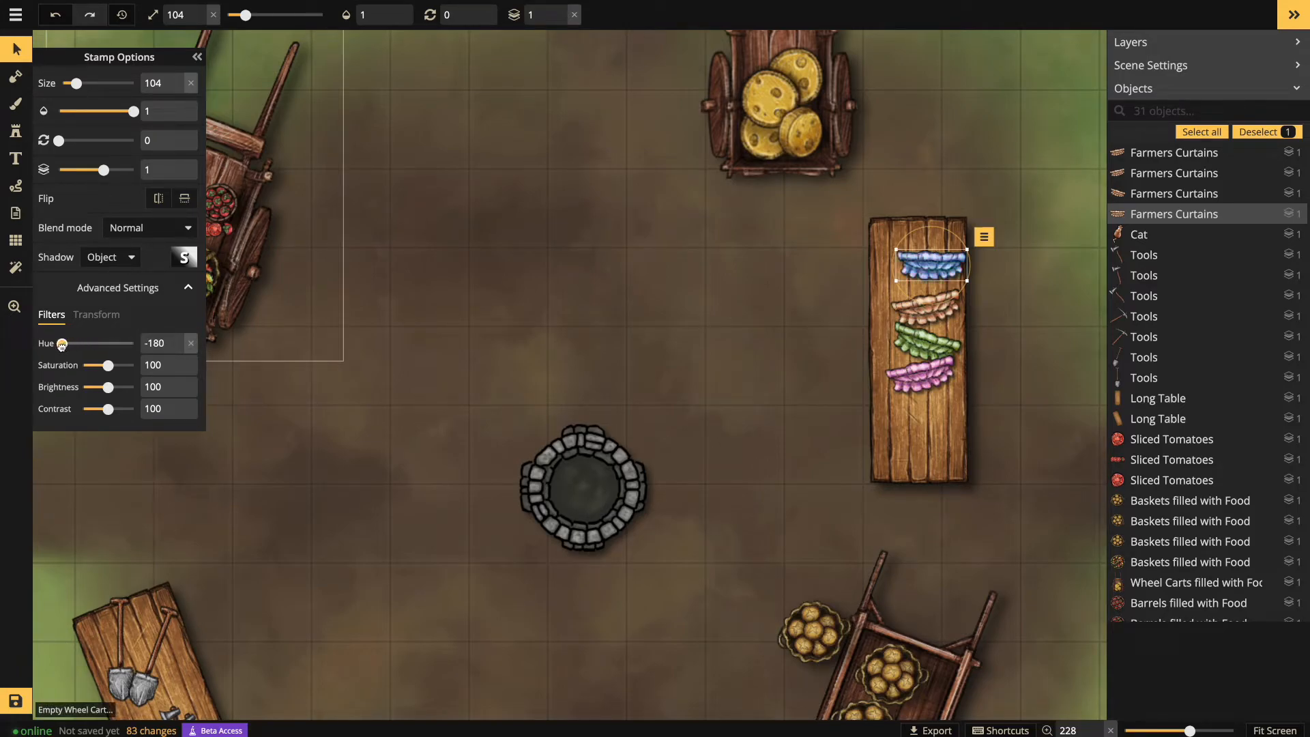
Move the pink curtain up directly beneath the blue one and shift the green curtain up to close the gap
left_click_drag(921, 371, 918, 286)
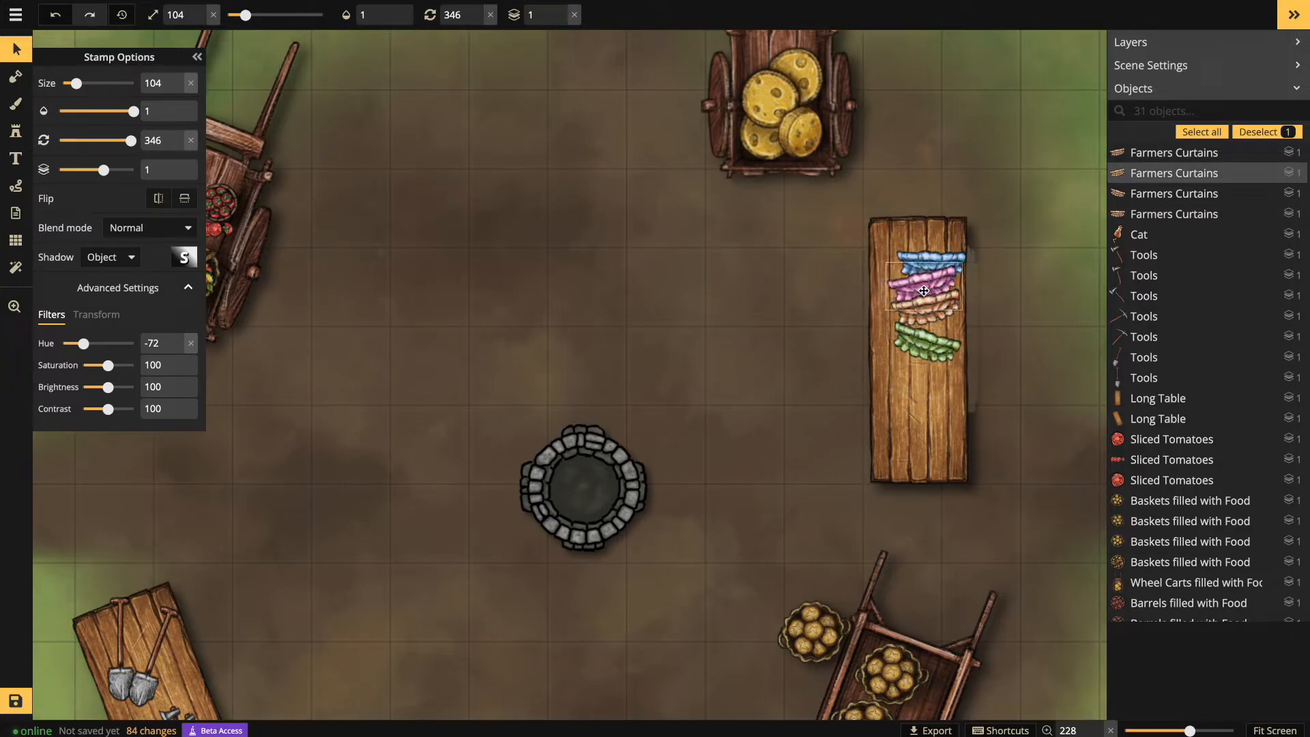
left_click(932, 342)
left_click_drag(931, 342, 928, 331)
Place four Mint Pillows stamps from the catalog's Castle section in random variants, two round and two rectangular, on the fabric table's lower half
left_click(15, 130)
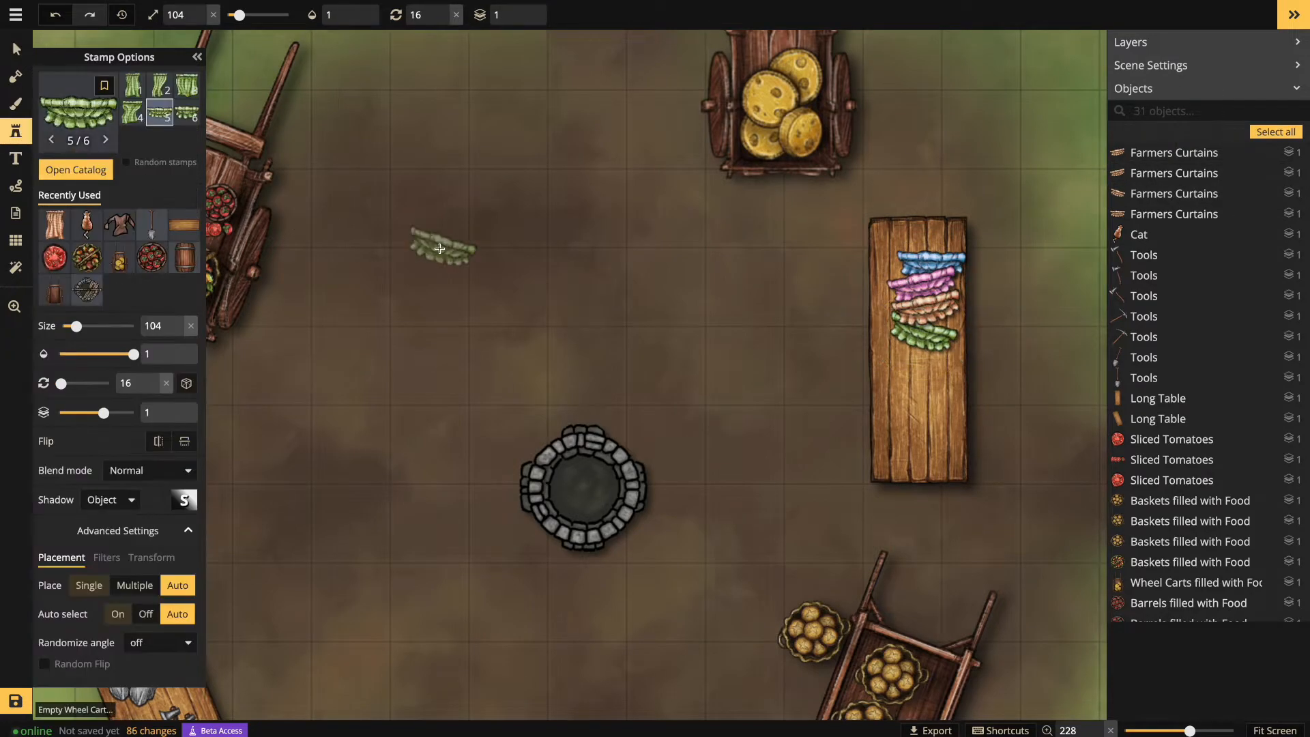
left_click(68, 110)
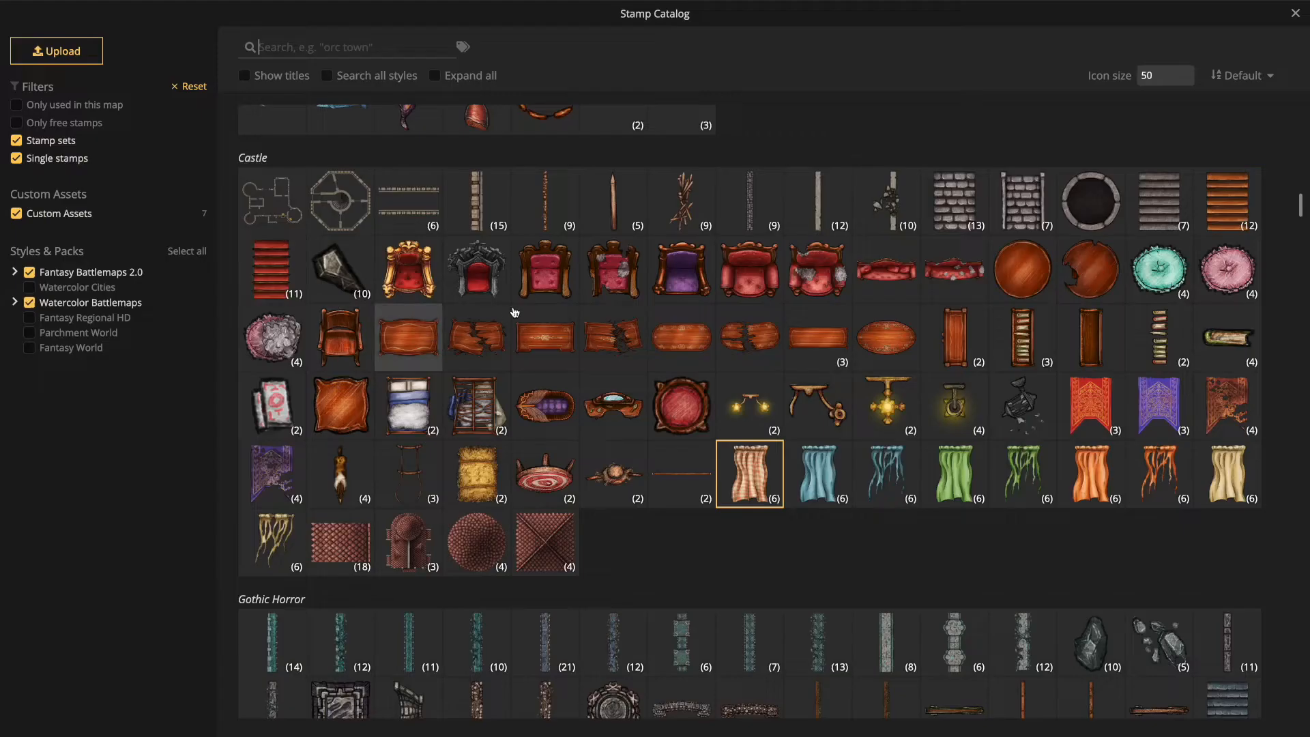
left_click(1174, 280)
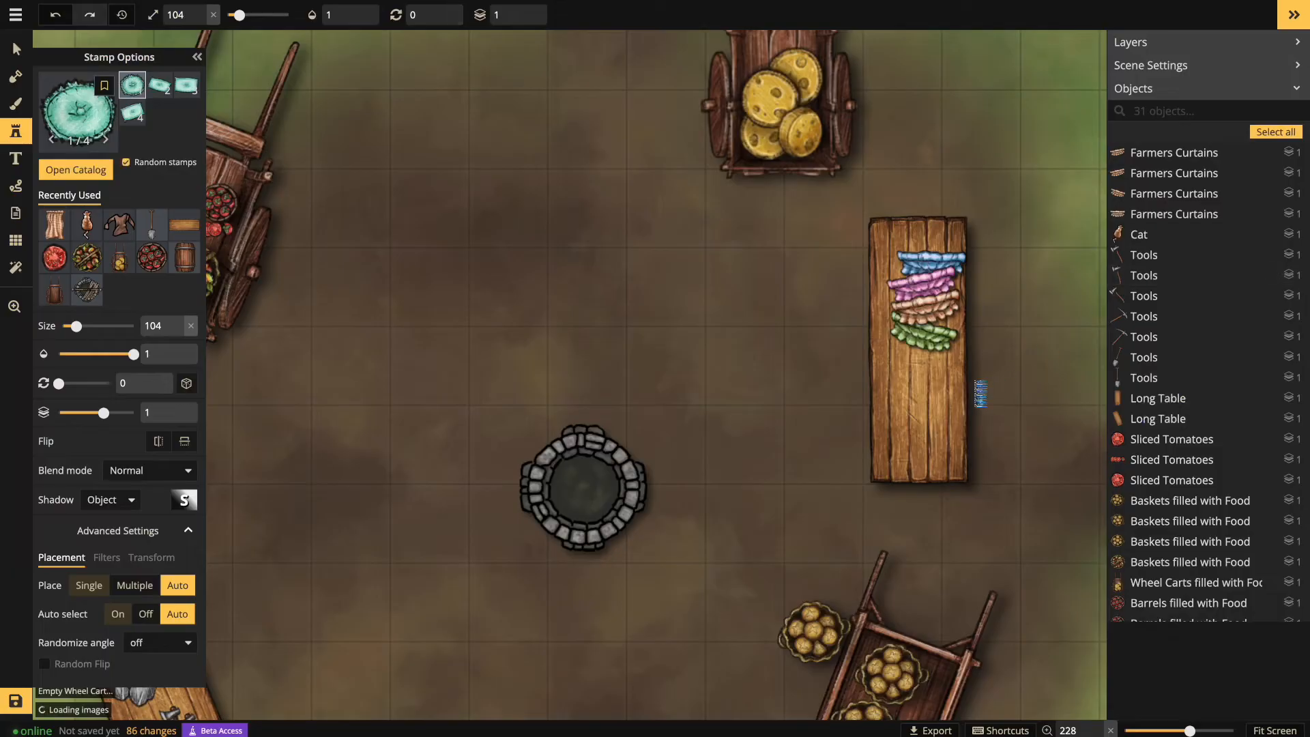
left_click(901, 379)
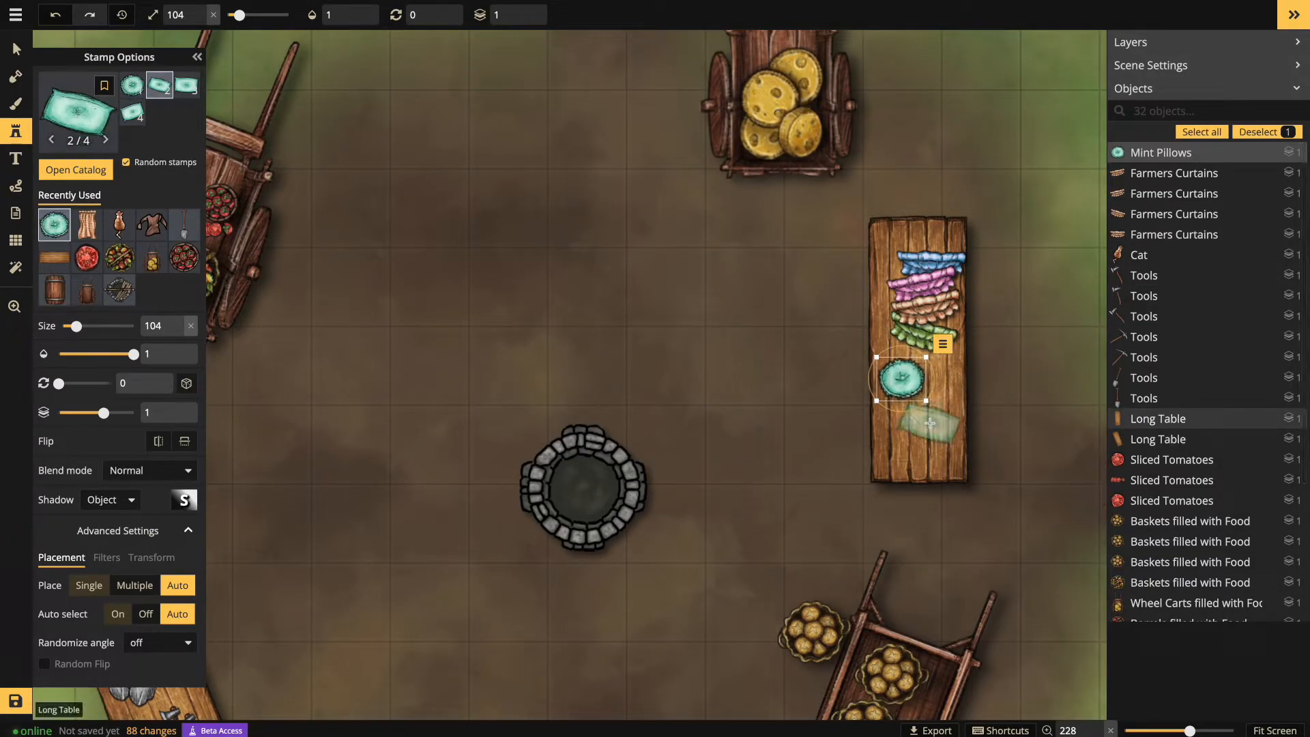
left_click(910, 444)
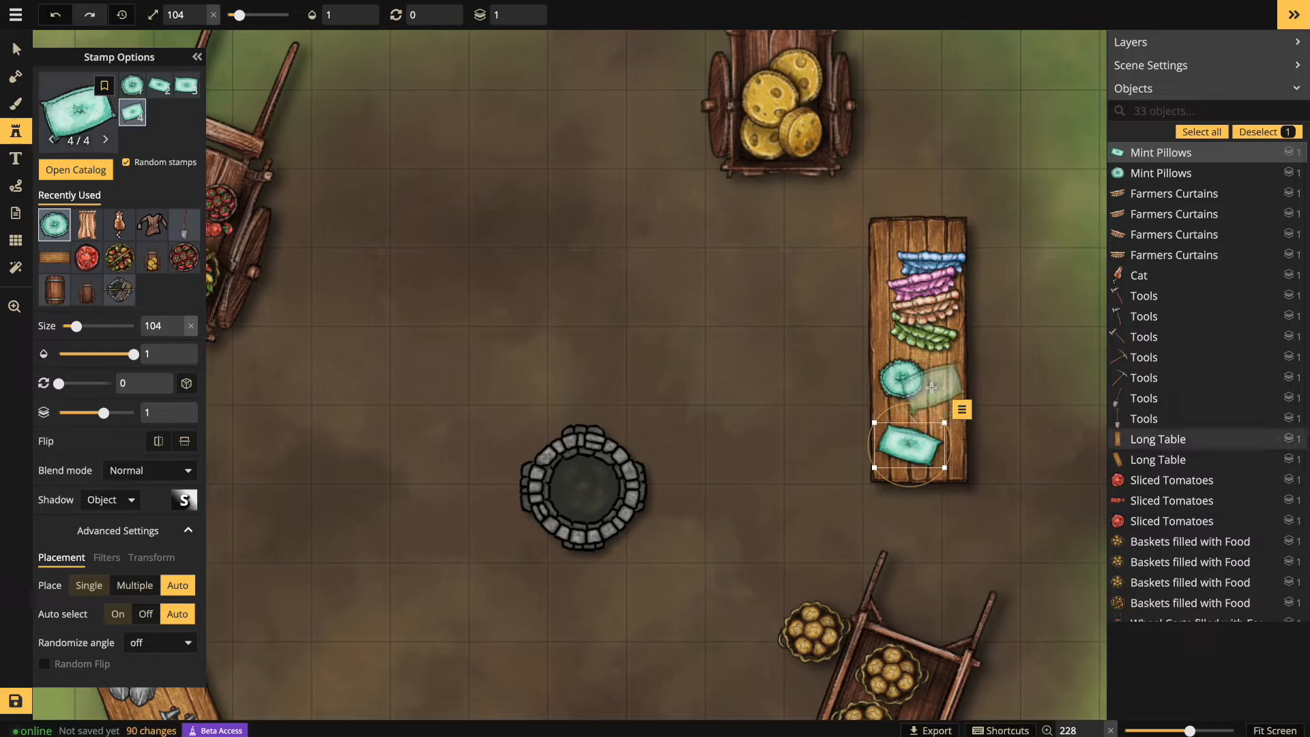
left_click(931, 385)
left_click(931, 440)
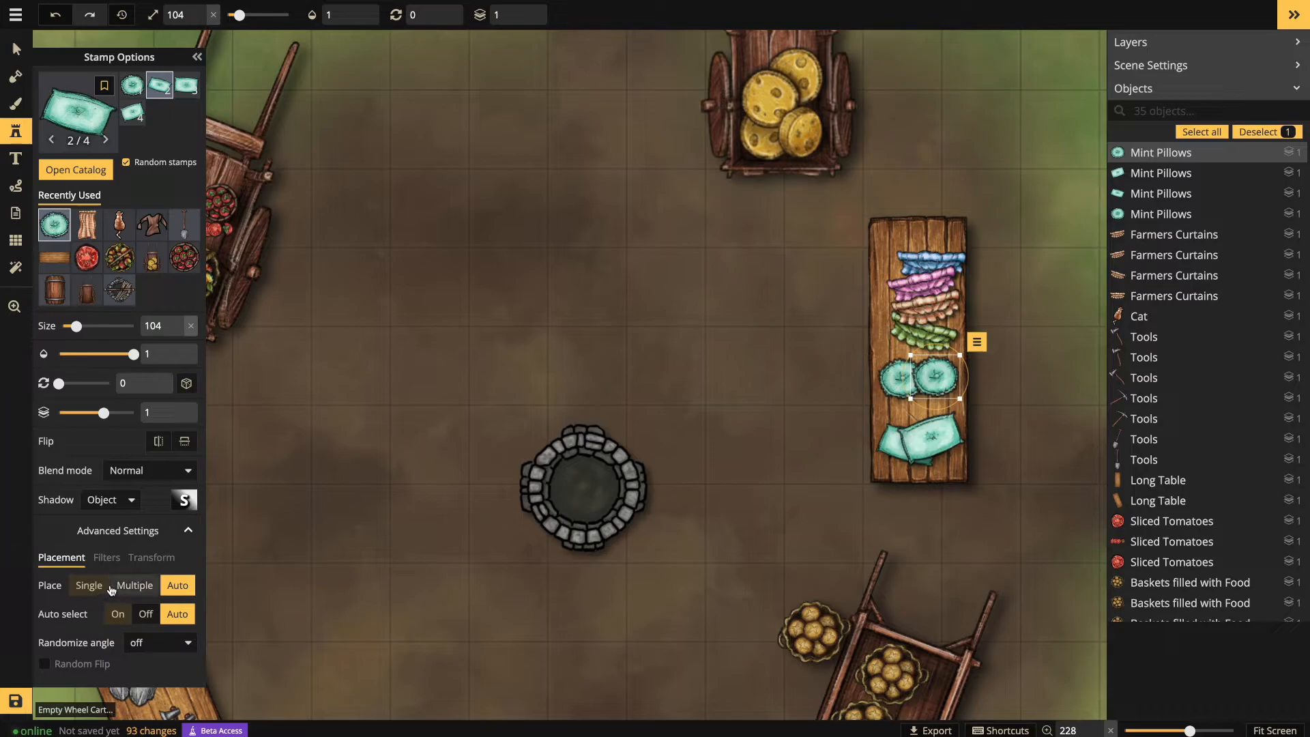
Set the hue to 68 for the right-hand round pillow and to -106 for the partly covered rectangular pillow
left_click(28, 56)
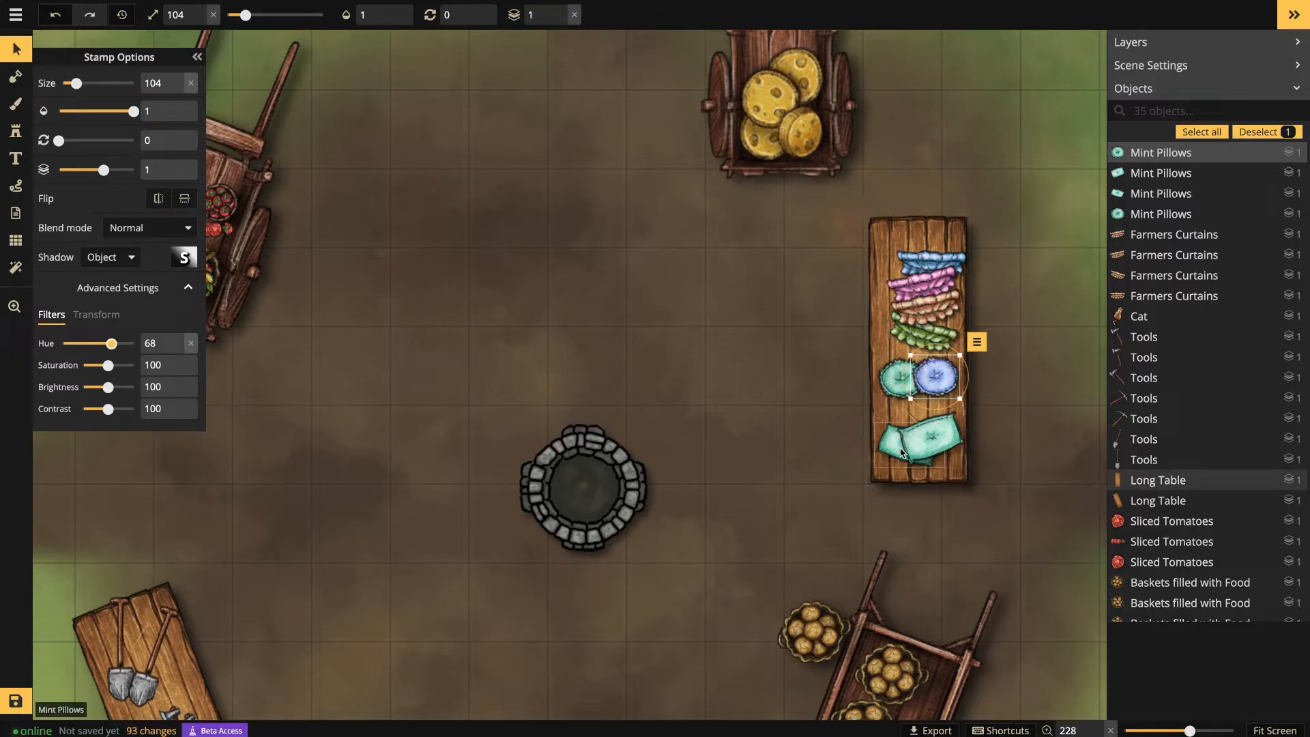
left_click(918, 466)
scroll(281, 410, "down", 1)
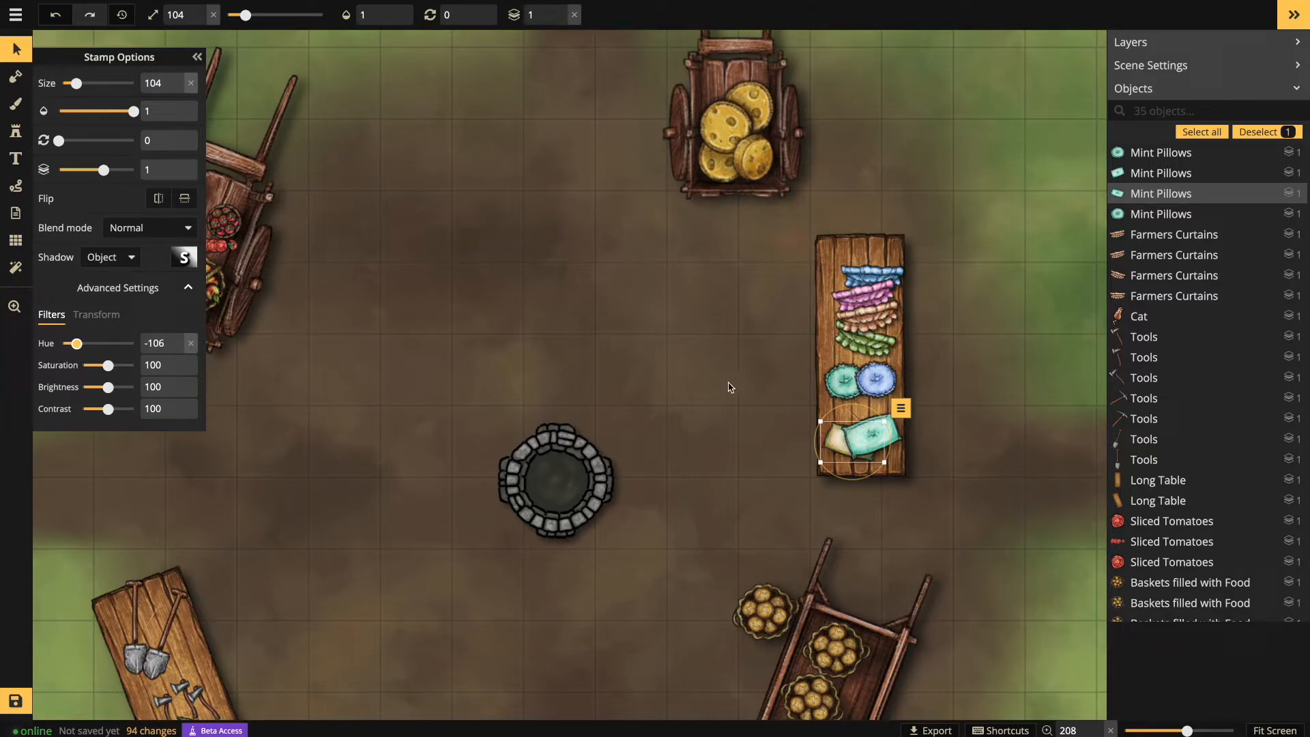
left_click(1046, 384)
scroll(997, 396, "down", 2)
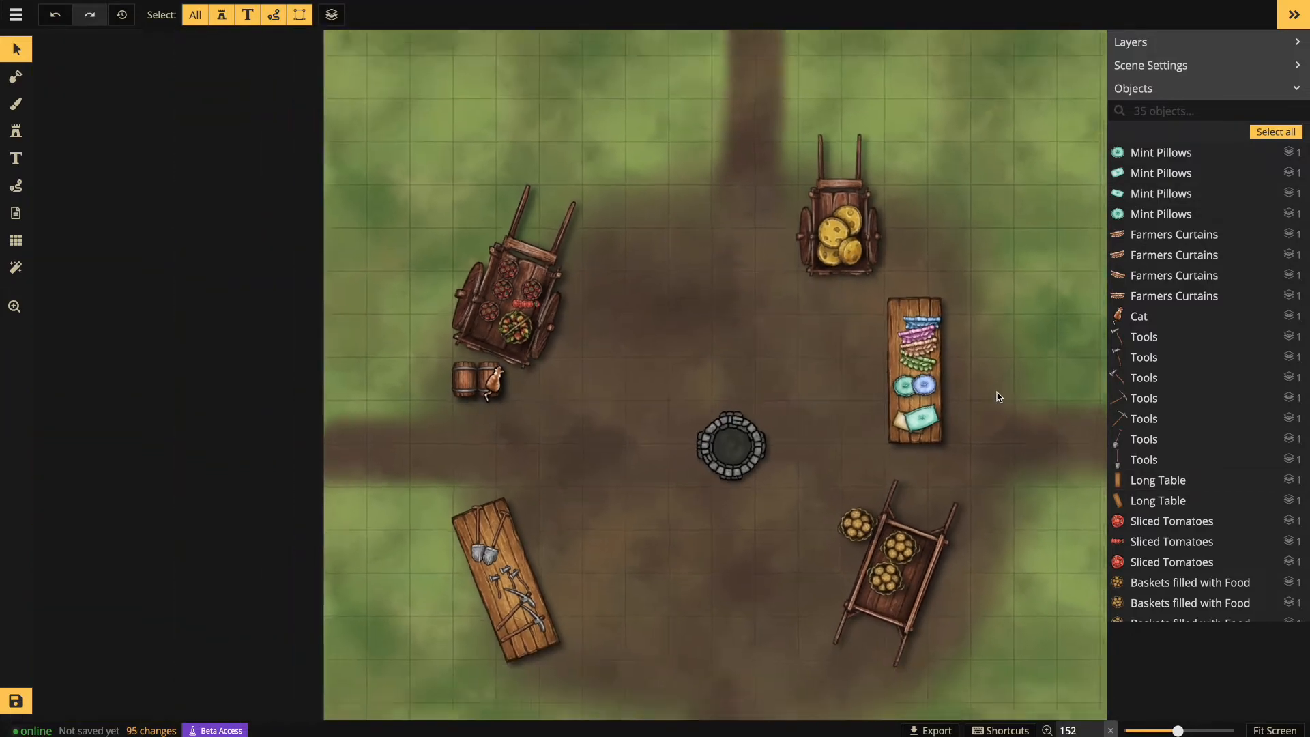
Nudge the blue Farmers Curtains slightly left on the fabric table and deselect it
scroll(998, 397, "down", 3)
left_click(931, 337)
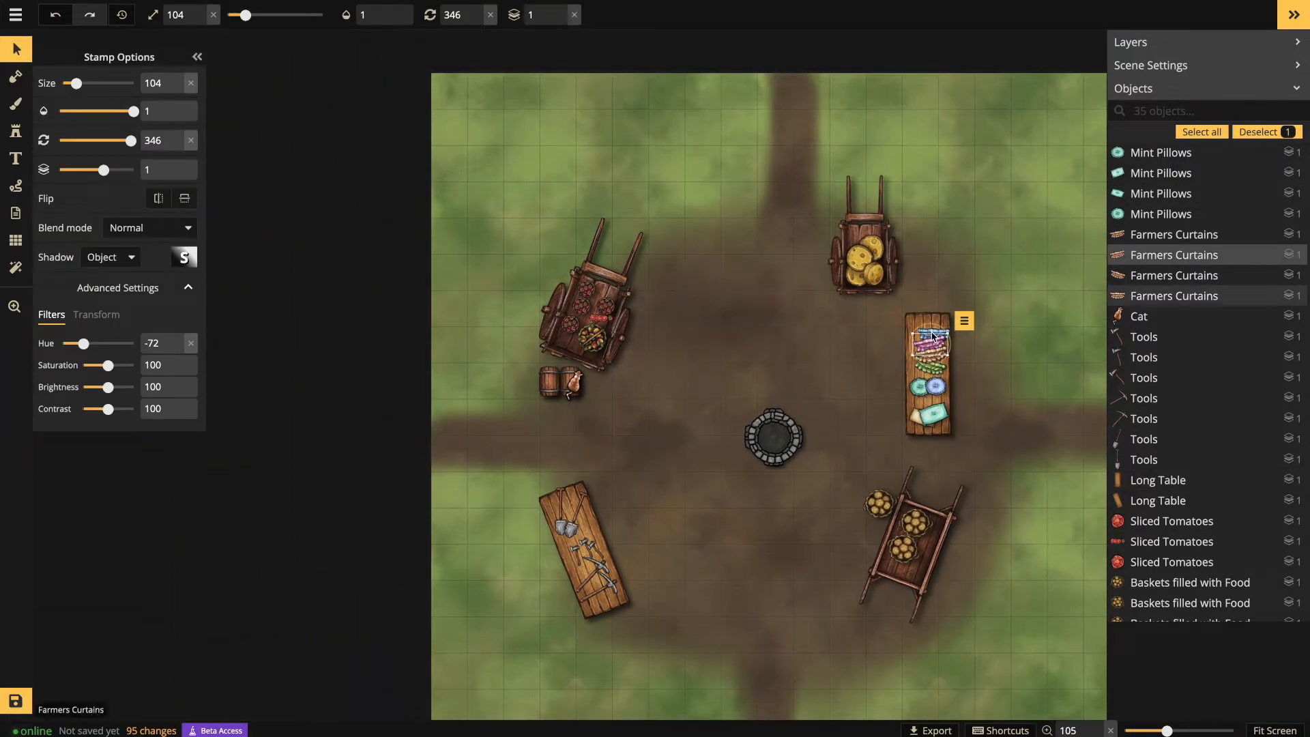
left_click(931, 335)
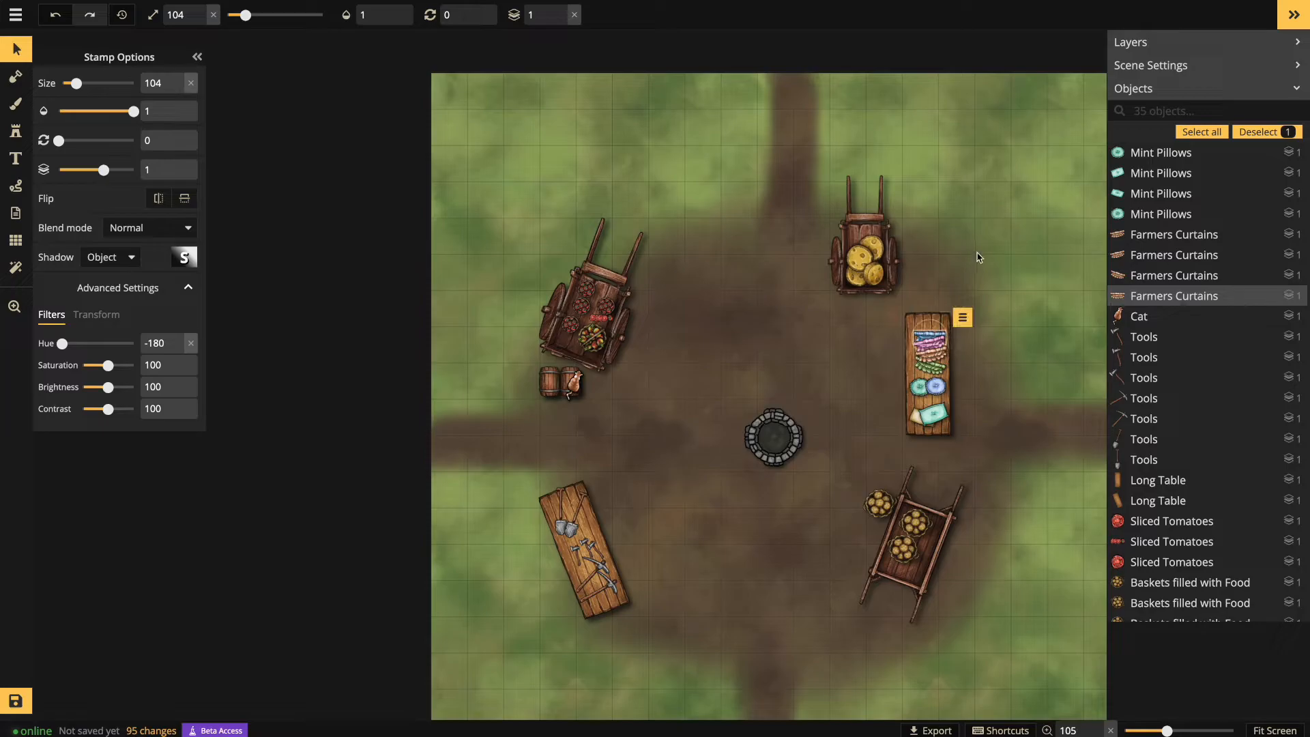
left_click(1009, 301)
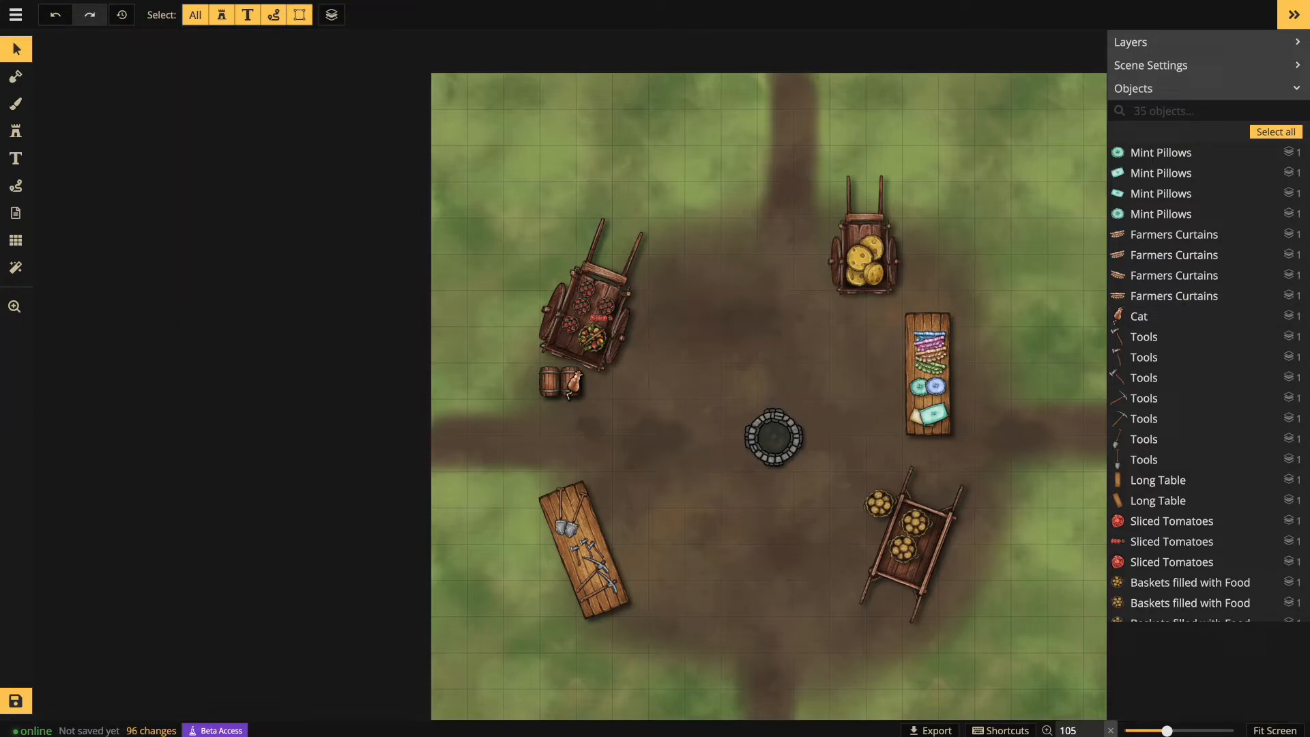
Set up the terrain brush with the dark green grass texture from the Watercolor Battlemaps catalog and an opacity of 0.58
left_click(16, 103)
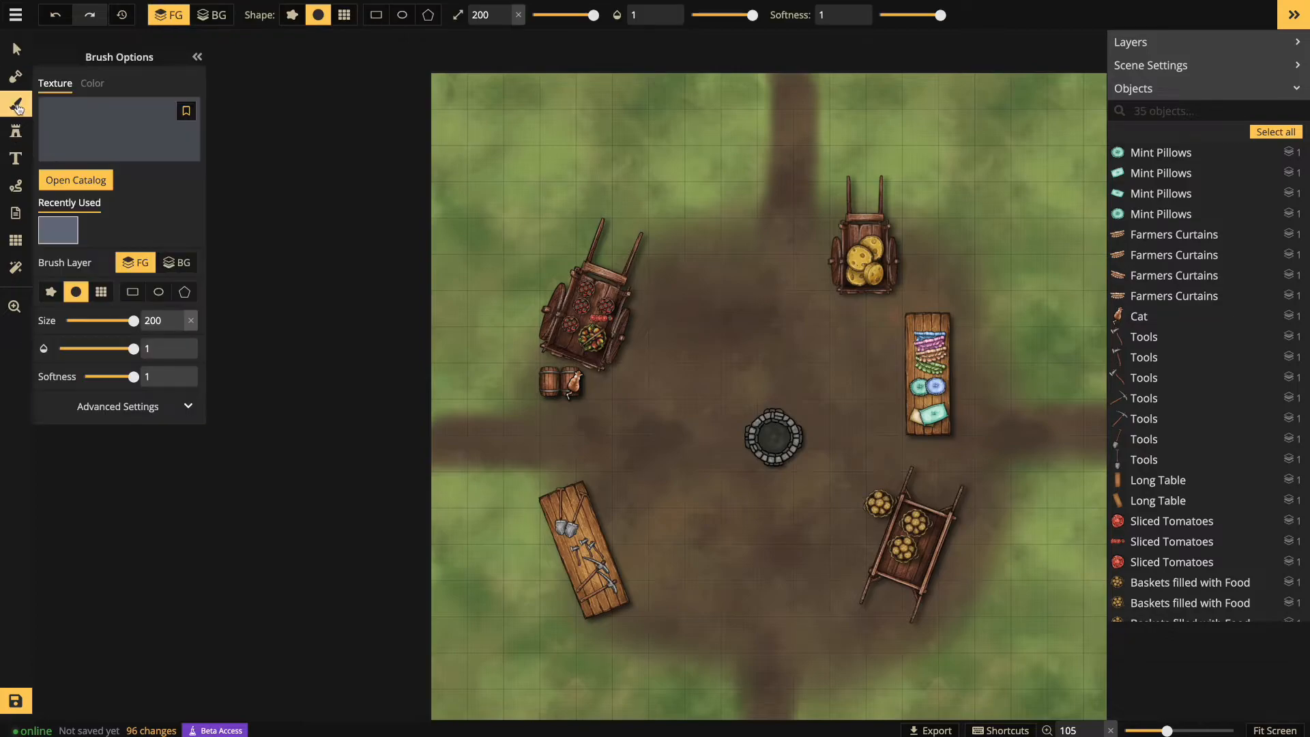
left_click(181, 144)
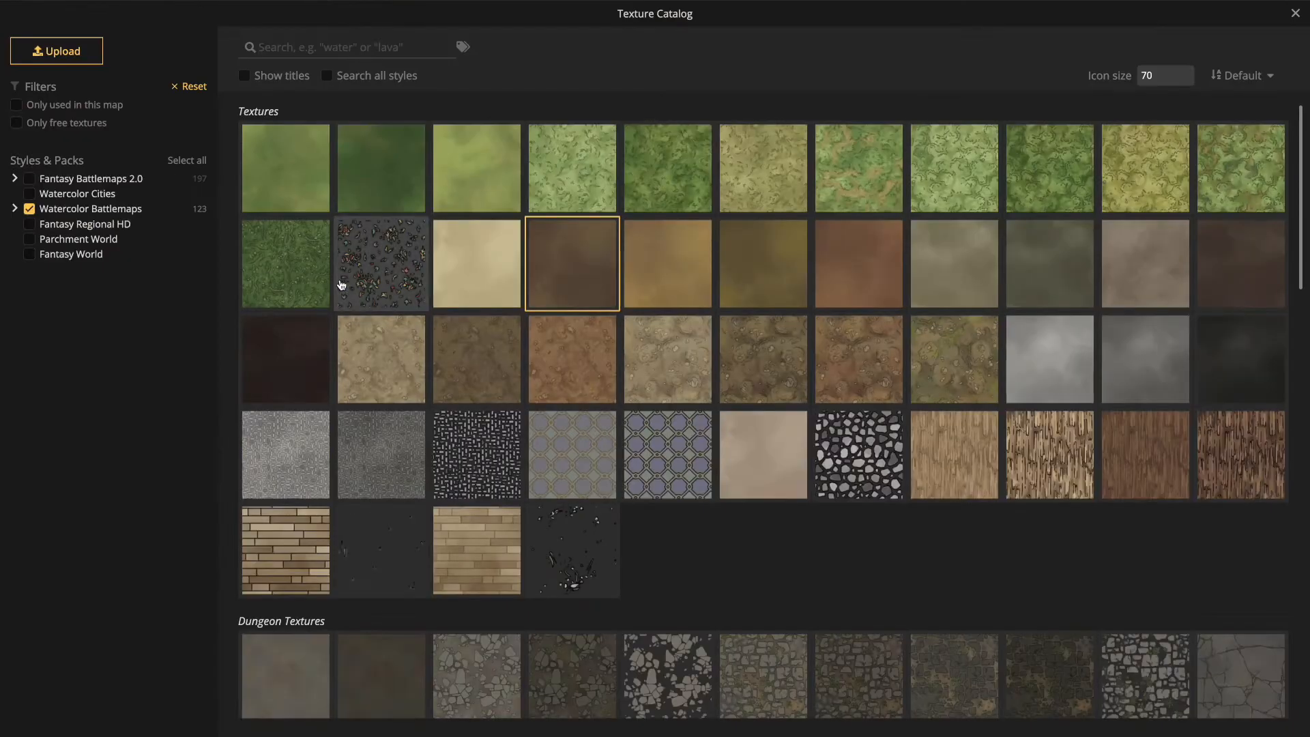
left_click(388, 192)
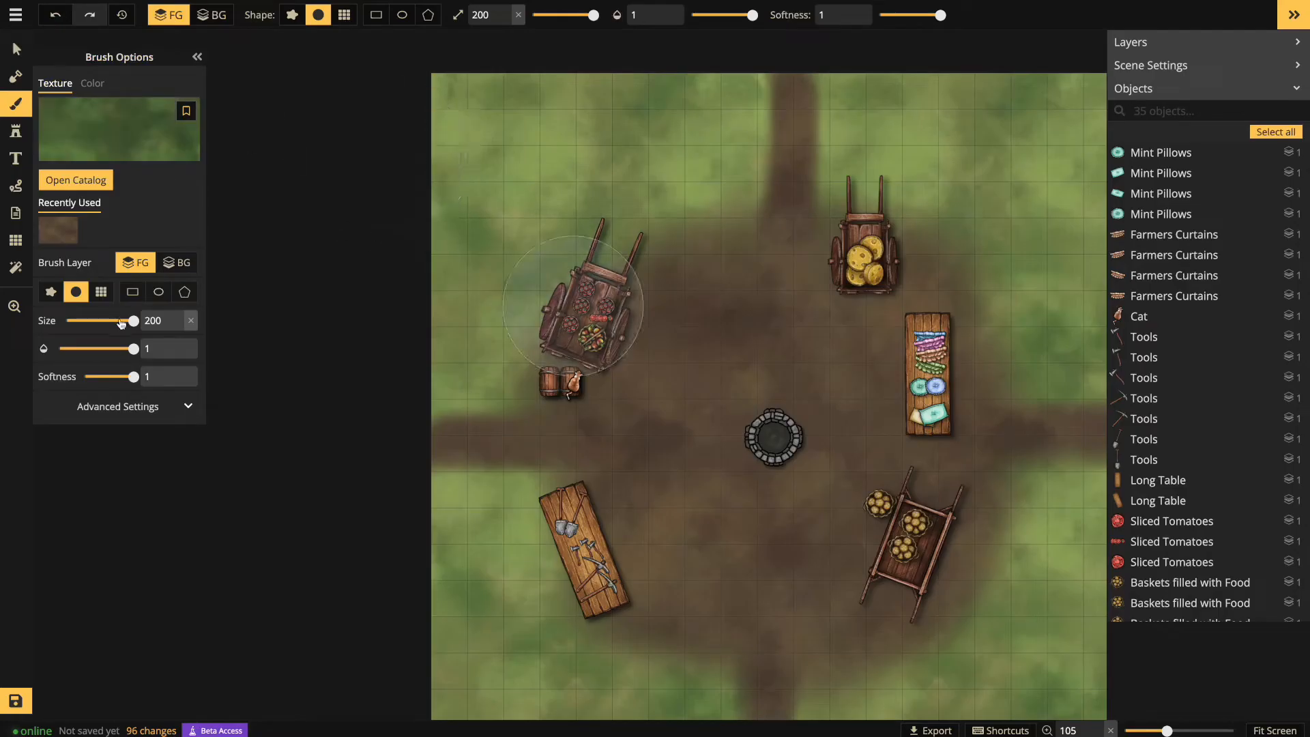
left_click(111, 349)
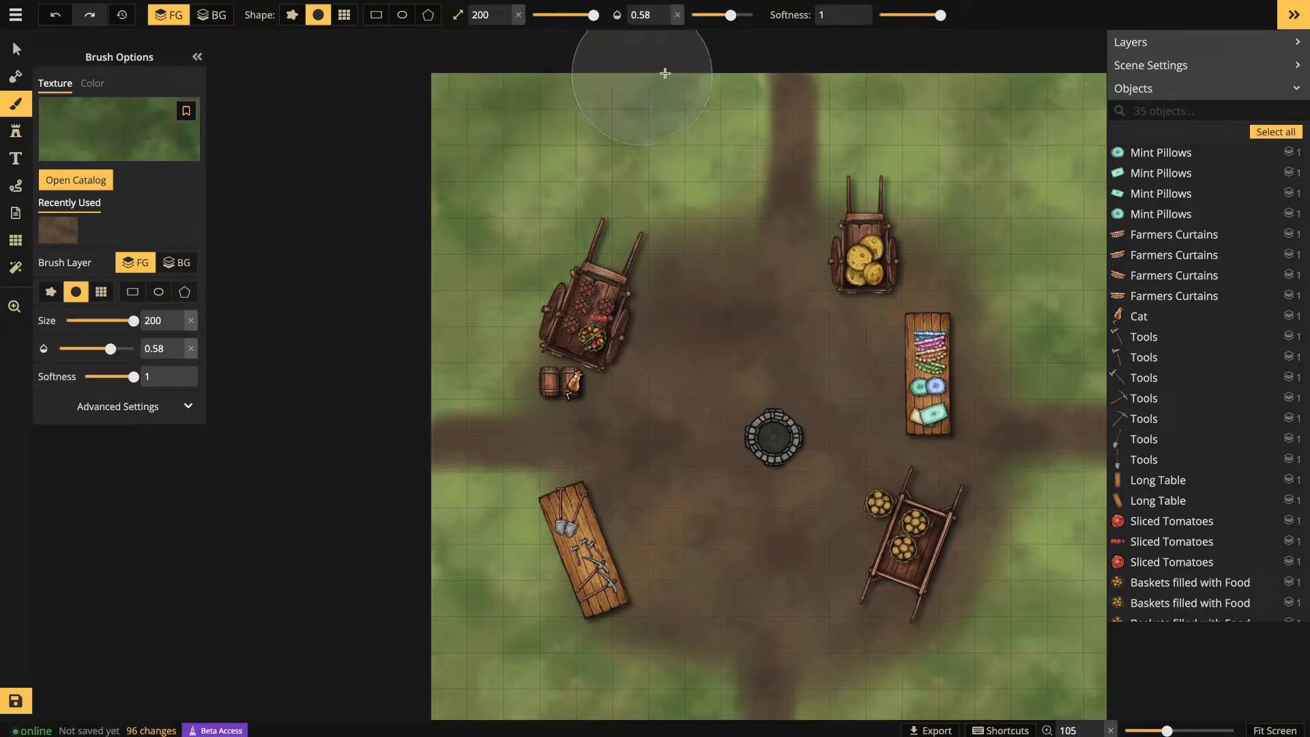
Paint dark green patches over the grass along the map's outer edges and corners with the size 200 brush
left_click_drag(667, 74, 424, 234)
mouse_move(595, 142)
left_mouse_down()
mouse_move(657, 102)
mouse_move(709, 91)
left_mouse_up()
mouse_move(940, 78)
left_mouse_down()
mouse_move(1118, 99)
mouse_move(970, 101)
mouse_move(1116, 199)
mouse_move(970, 118)
mouse_move(1088, 262)
left_mouse_up()
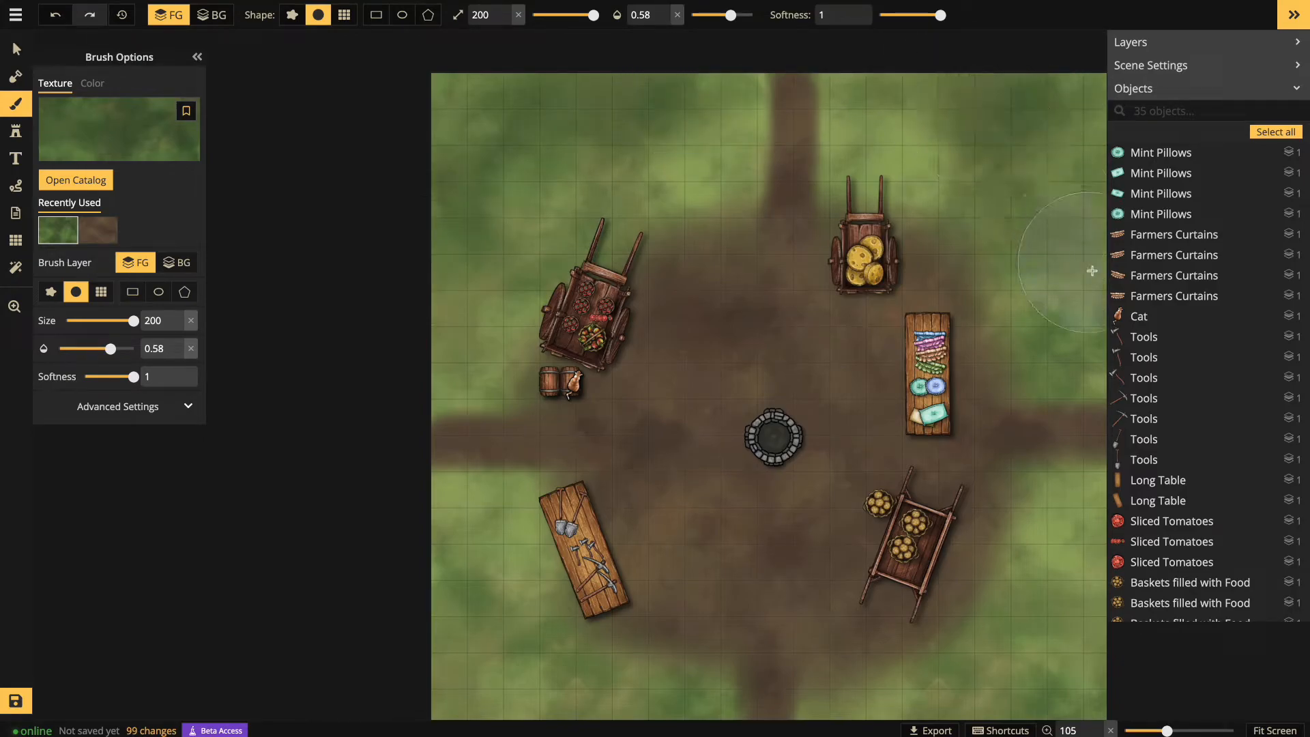
left_click(1153, 377)
left_click_drag(942, 713, 1091, 648)
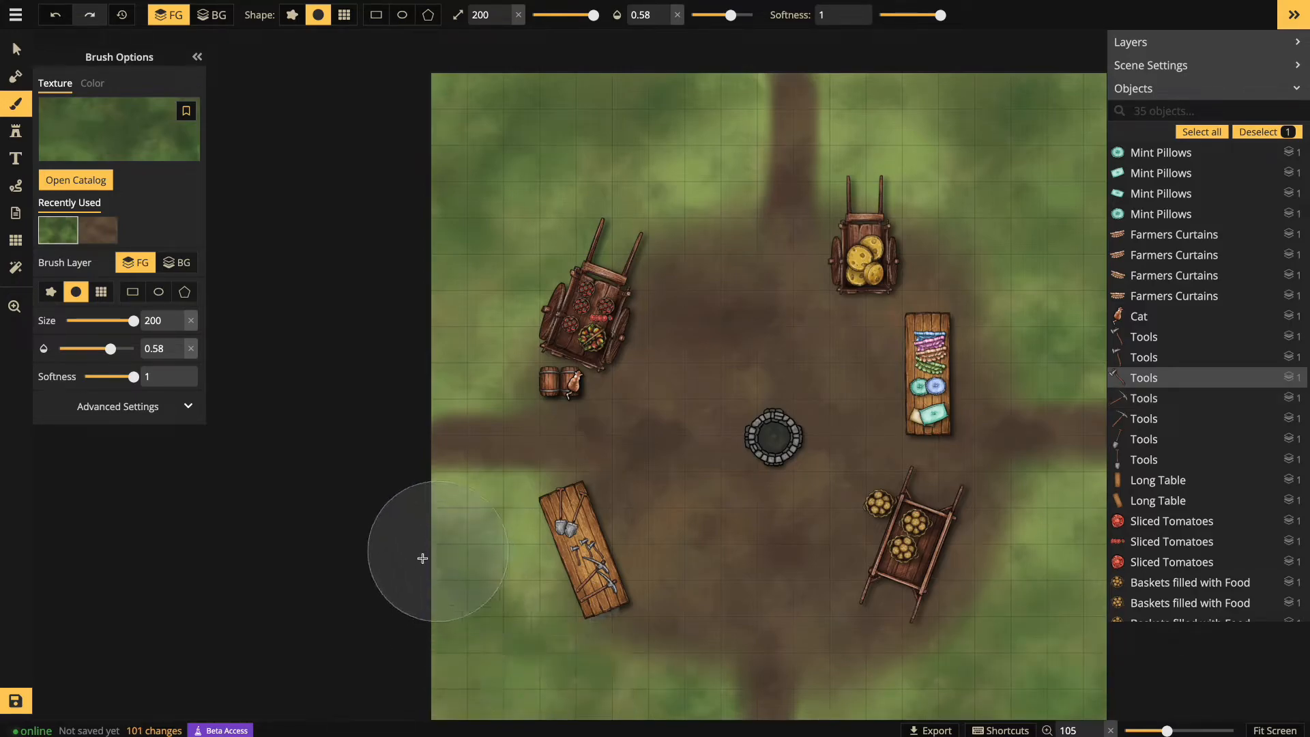
left_click_drag(437, 551, 418, 561)
mouse_move(422, 316)
left_mouse_down()
mouse_move(429, 337)
mouse_move(453, 276)
left_mouse_up()
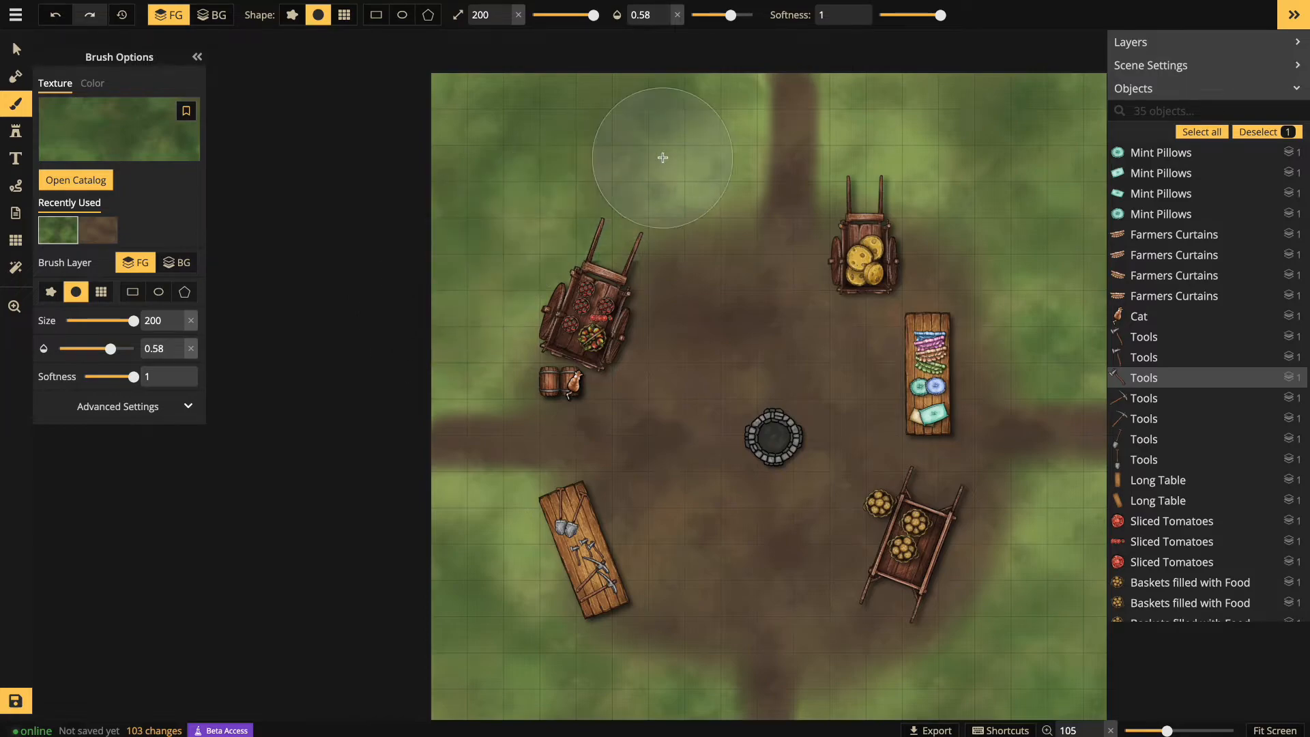
left_click(573, 305)
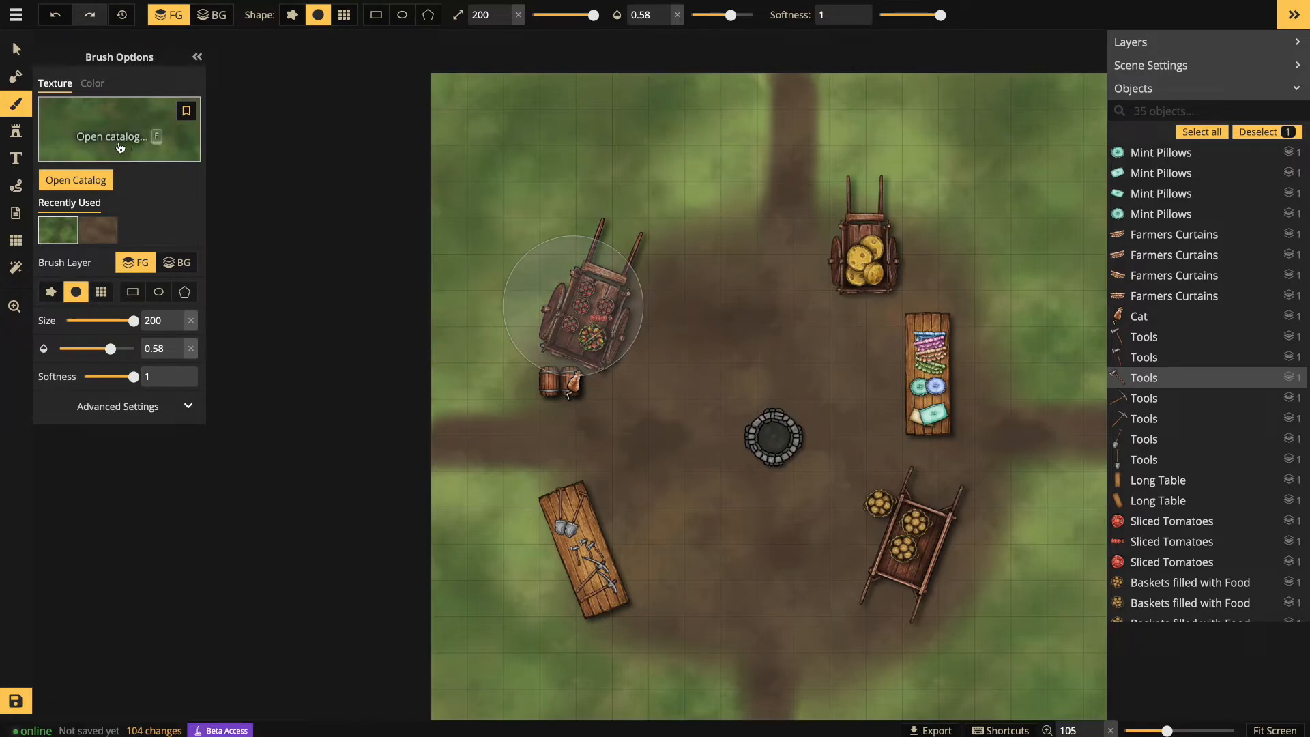
Switch the brush to the golden-brown dirt texture, with size 112 and opacity 0.4
key("f")
left_click(704, 284)
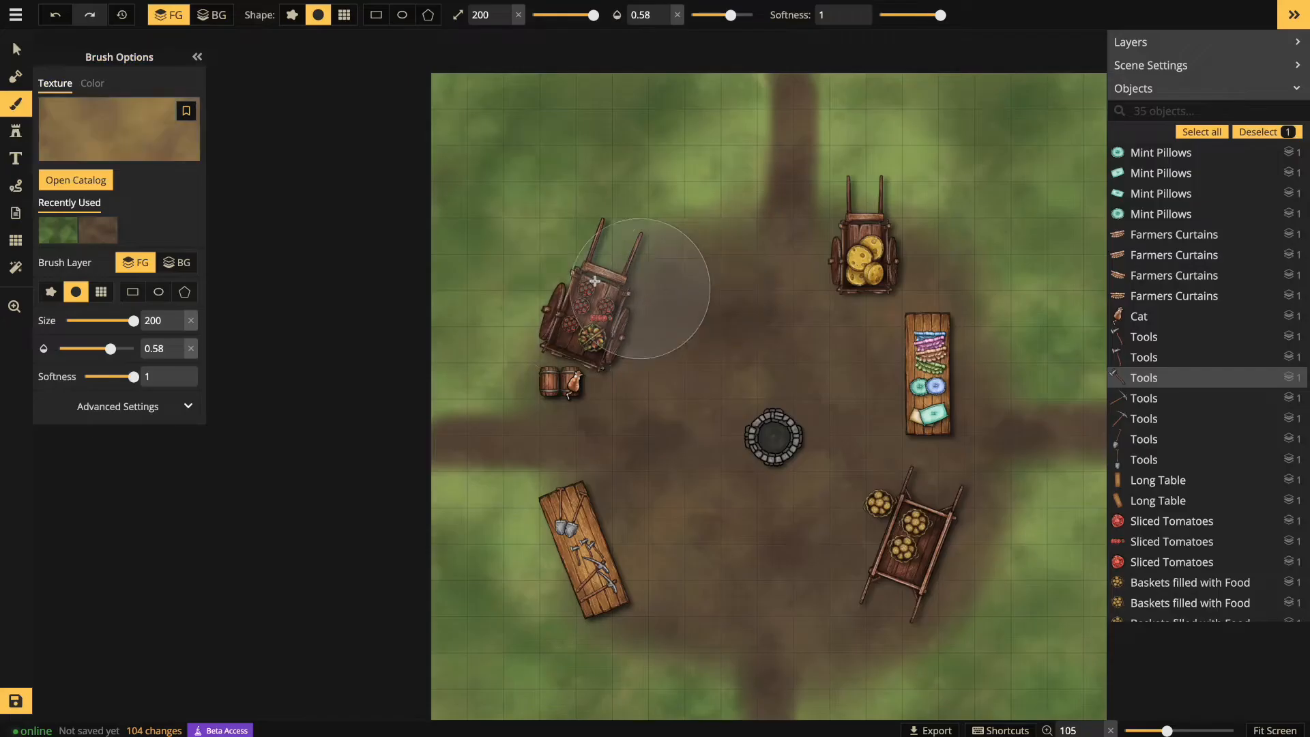
left_click(114, 321)
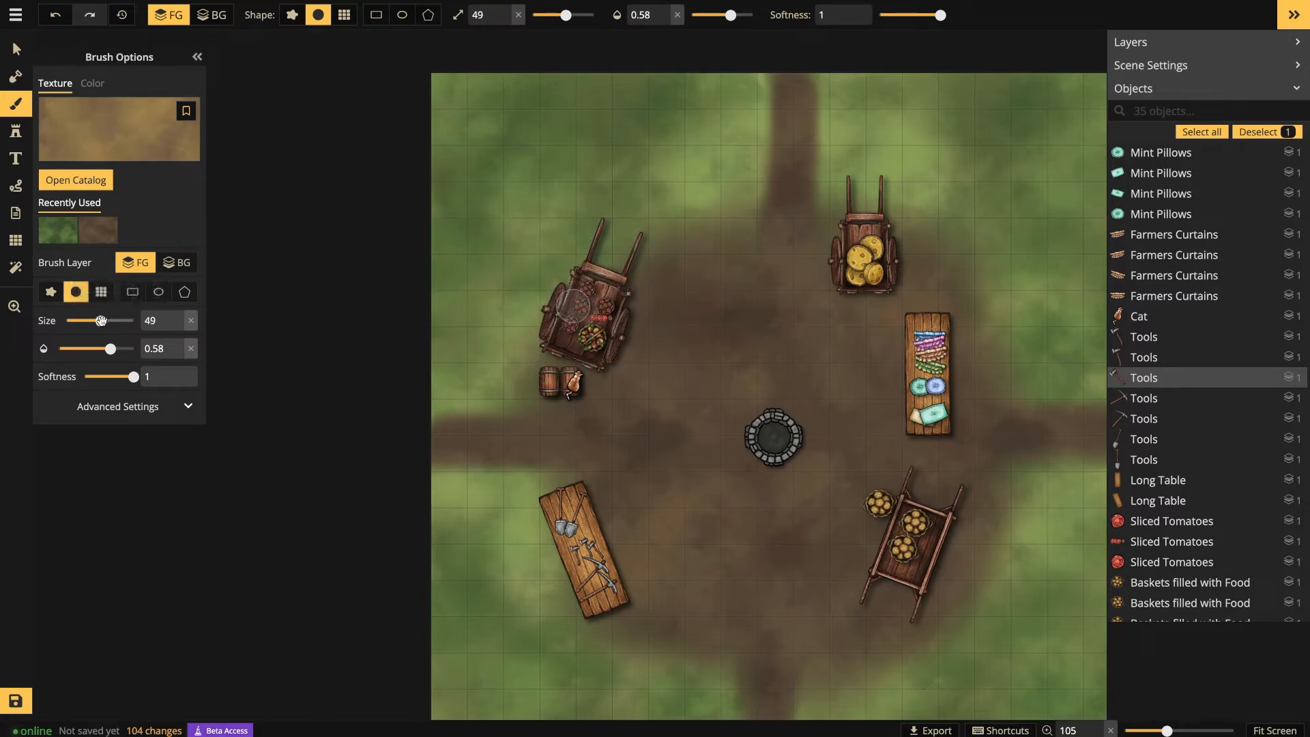
left_click_drag(114, 321, 97, 349)
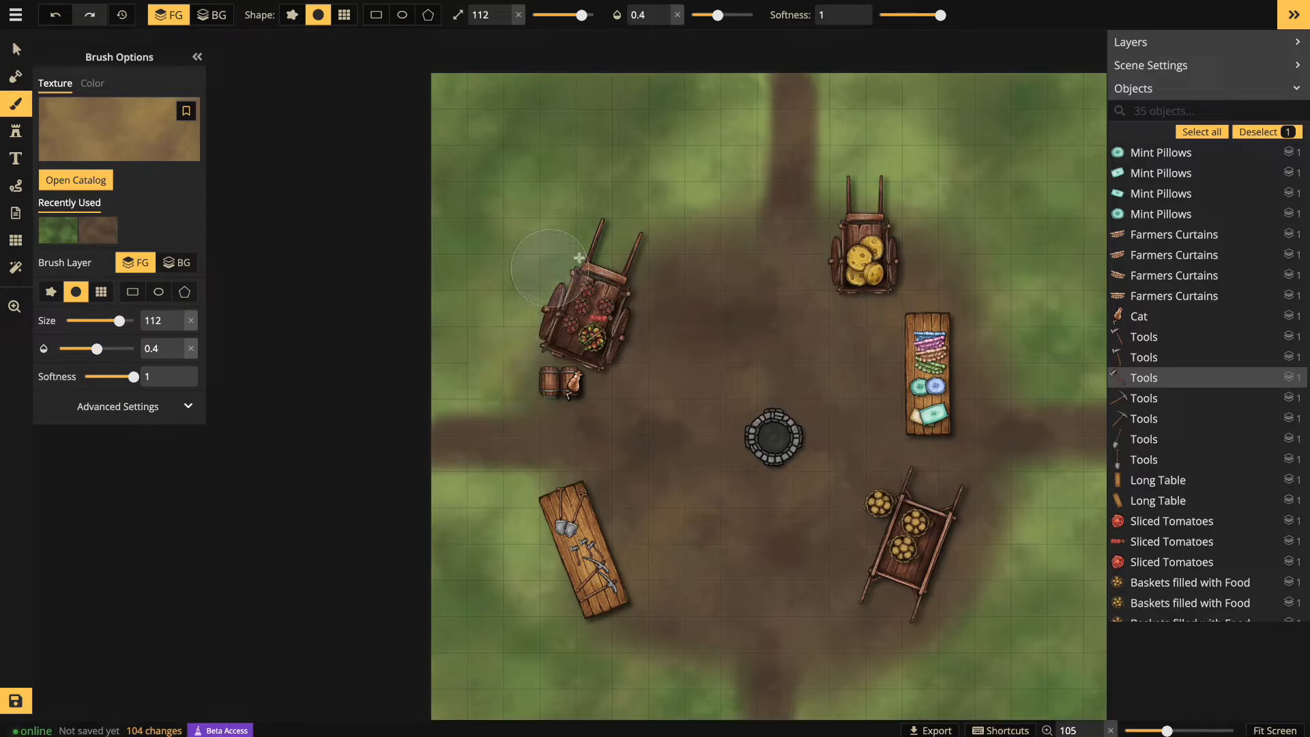
Paint golden-brown dirt around the rim of the market clearing to blend its edge into the grass
left_click(665, 235)
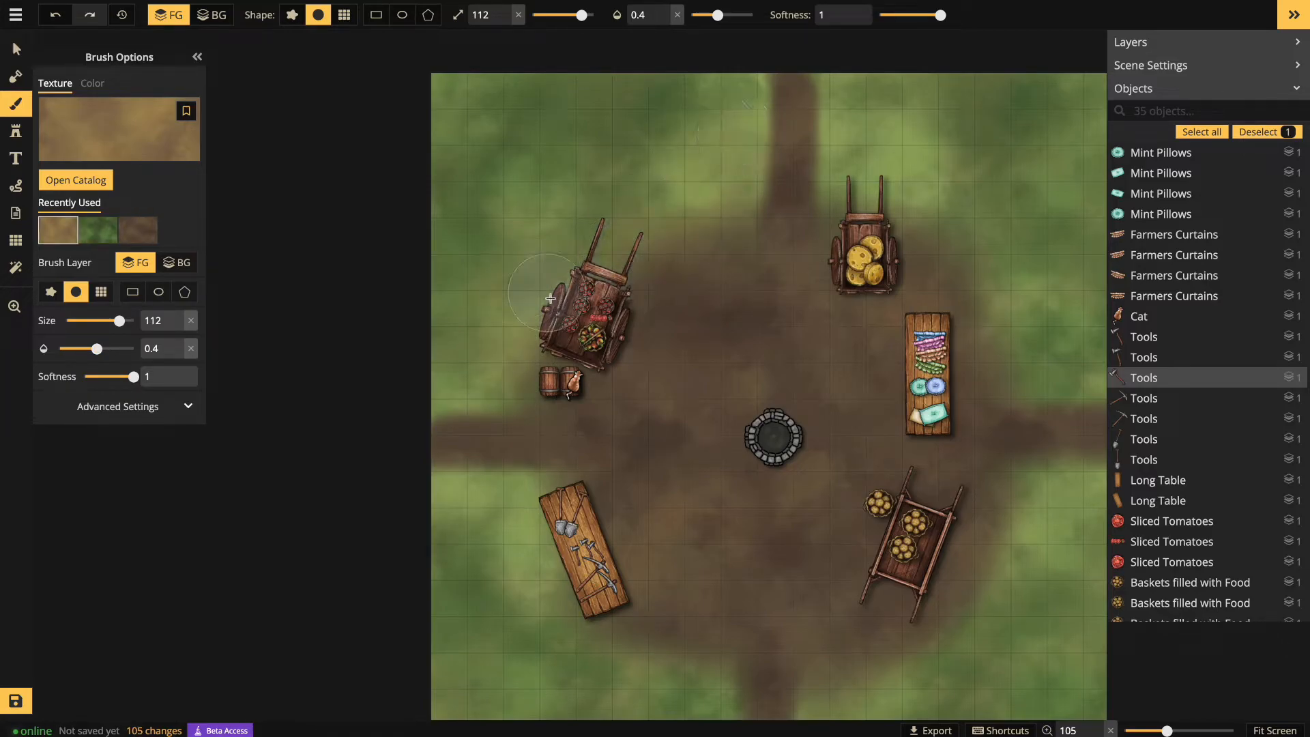
mouse_move(496, 370)
left_mouse_down()
mouse_move(506, 389)
mouse_move(433, 400)
mouse_move(438, 468)
mouse_move(591, 481)
mouse_move(561, 476)
mouse_move(587, 607)
mouse_move(516, 502)
mouse_move(703, 687)
mouse_move(682, 658)
mouse_move(723, 672)
mouse_move(919, 640)
left_mouse_up()
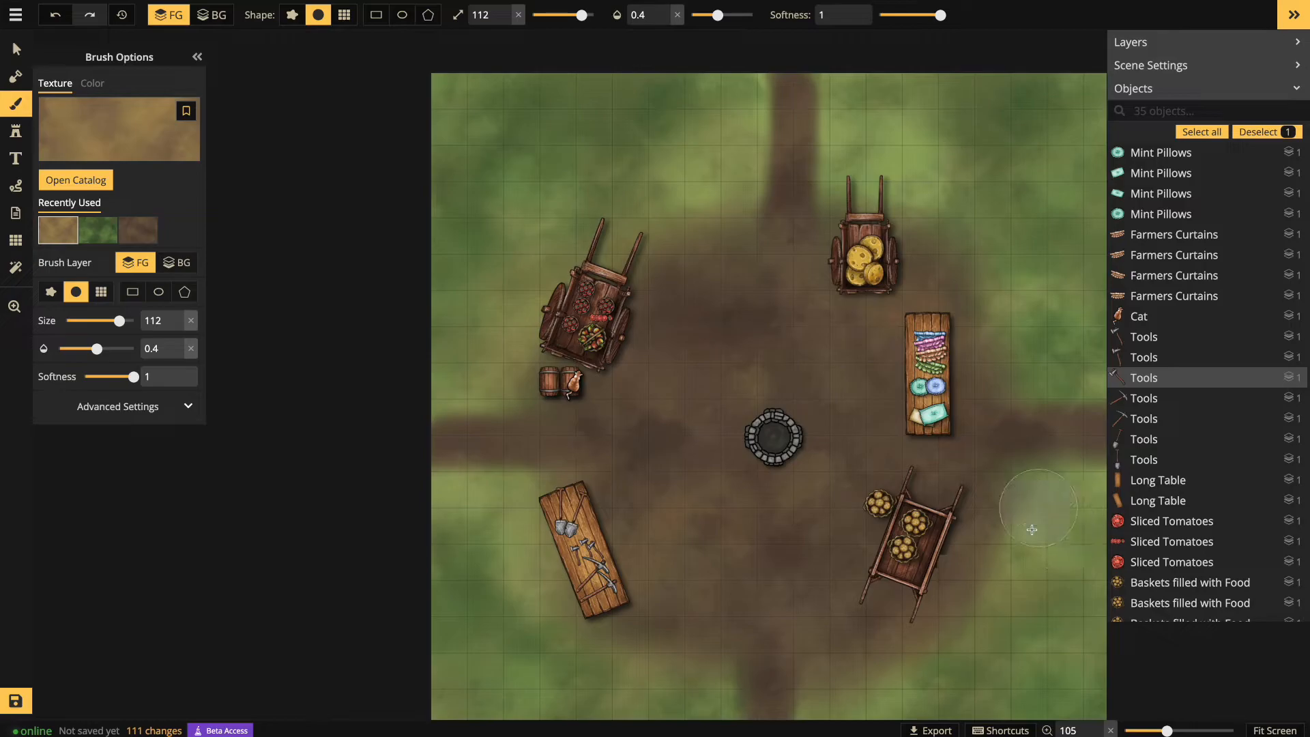
mouse_move(1049, 516)
left_mouse_down()
mouse_move(931, 659)
mouse_move(869, 708)
mouse_move(695, 657)
left_mouse_up()
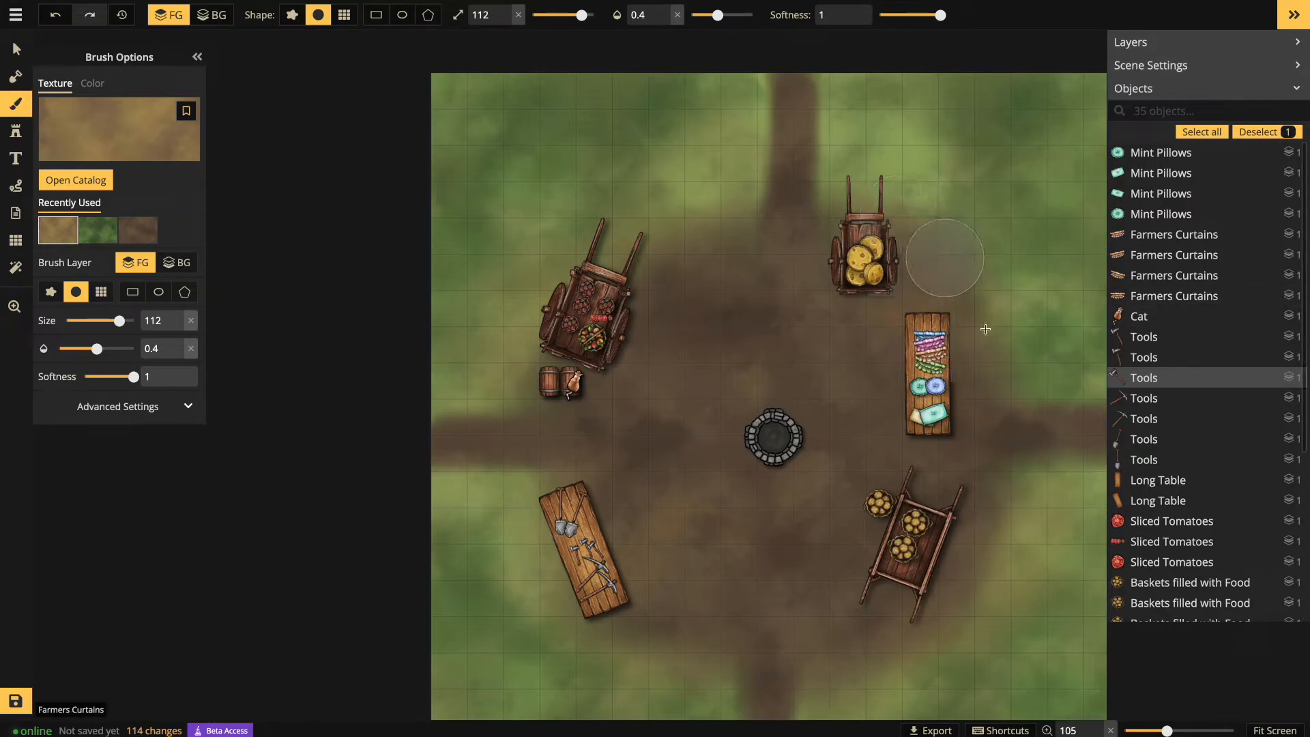
left_click(789, 166)
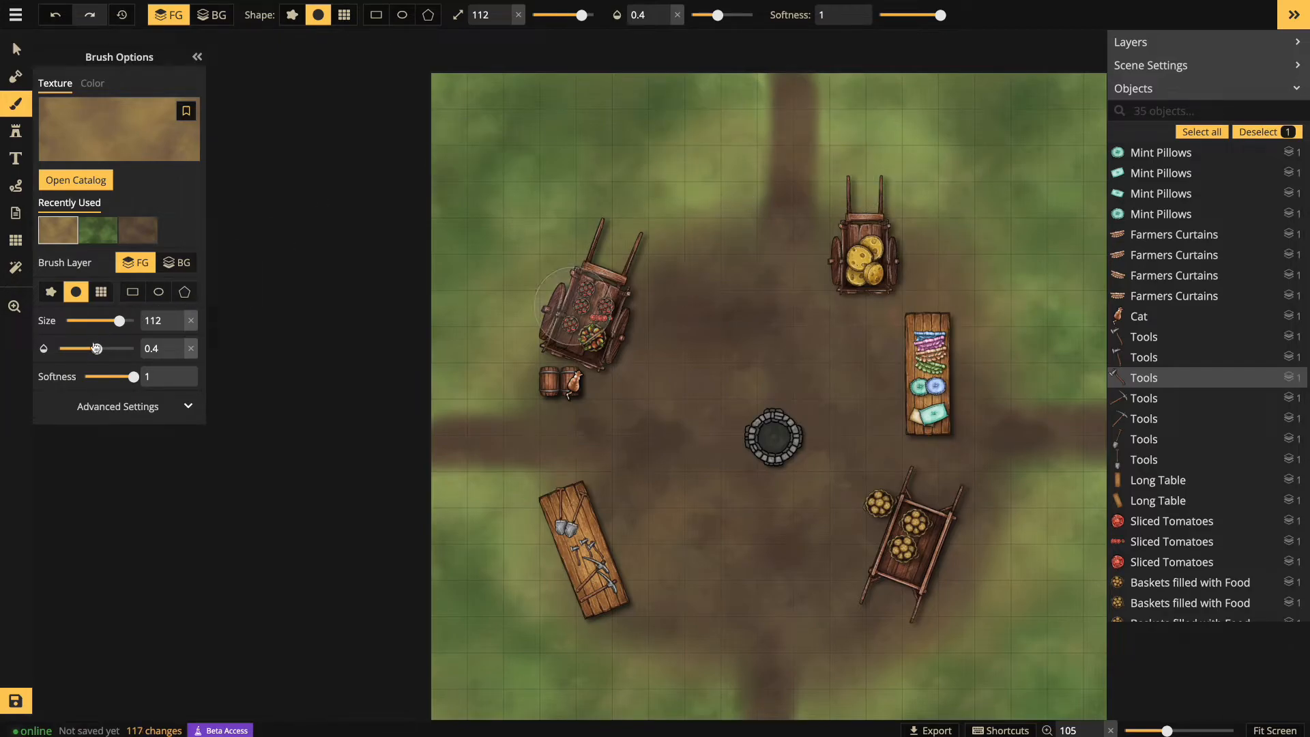
Raise the brush opacity to 0.47 and paint golden-brown dirt across the middle of the clearing and along the paths
left_click_drag(96, 348, 103, 347)
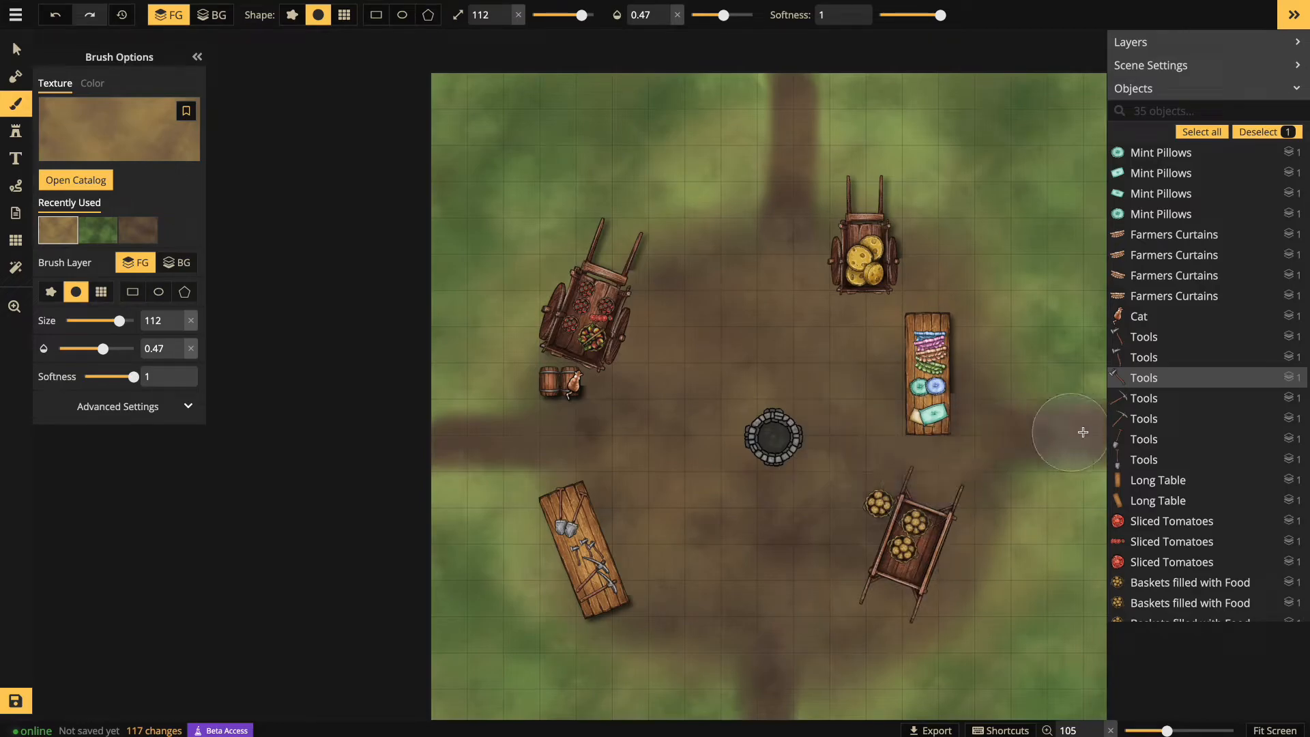
left_click(1144, 438)
left_click_drag(789, 87, 764, 279)
left_click_drag(789, 619, 755, 723)
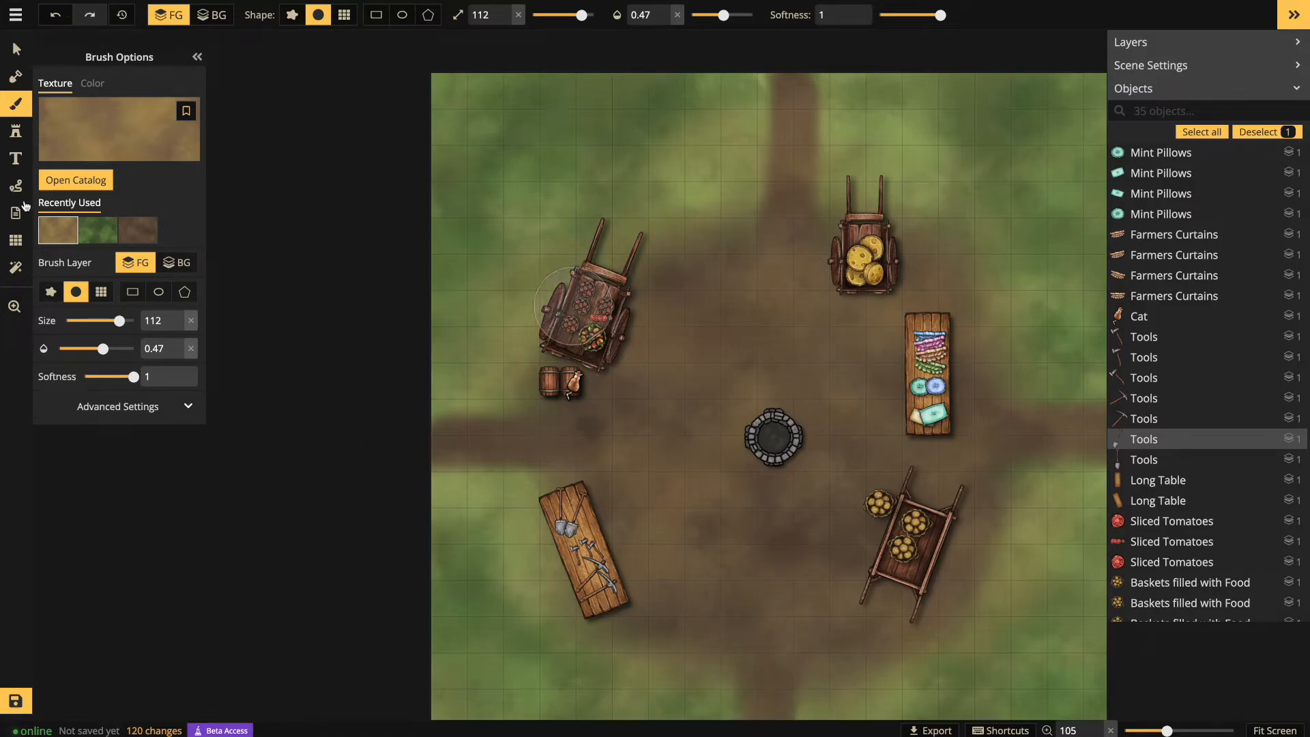
Browse the stamp catalog and choose the Rectangular Hay Roofs stamp from the Tavern set
left_click(15, 137)
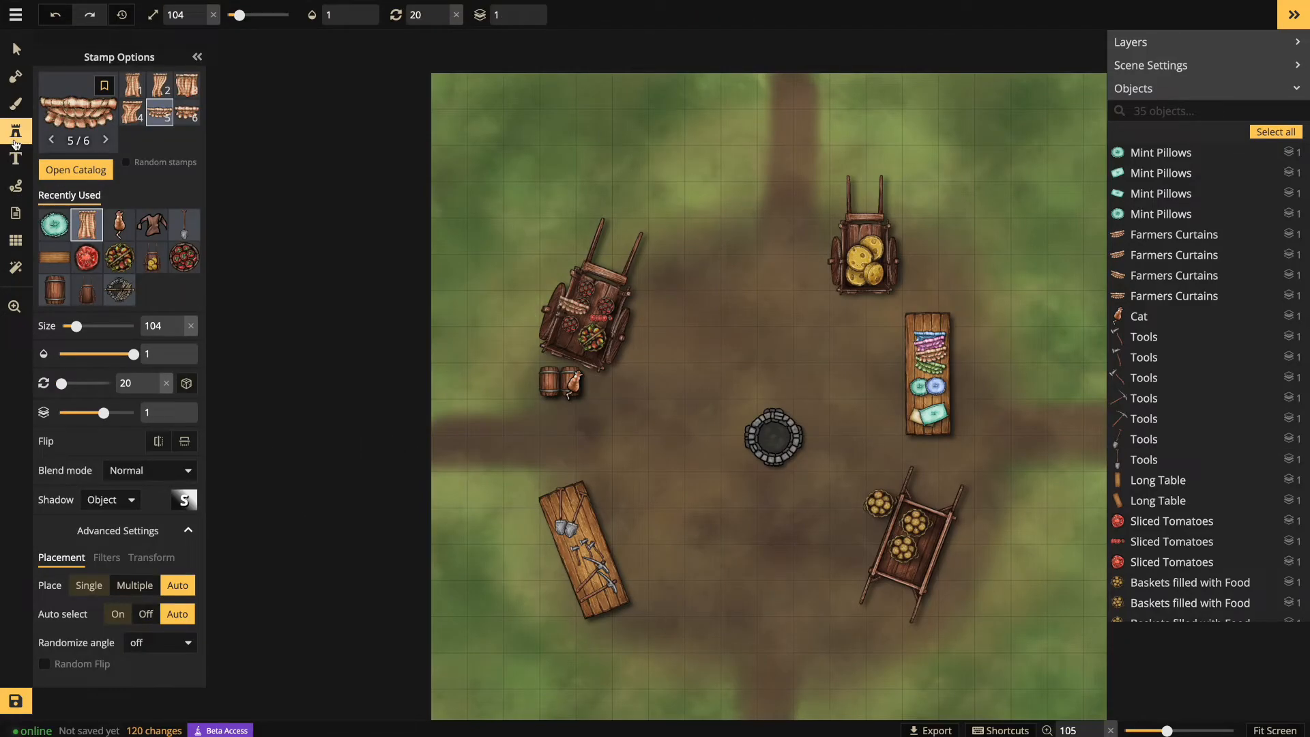
left_click(54, 169)
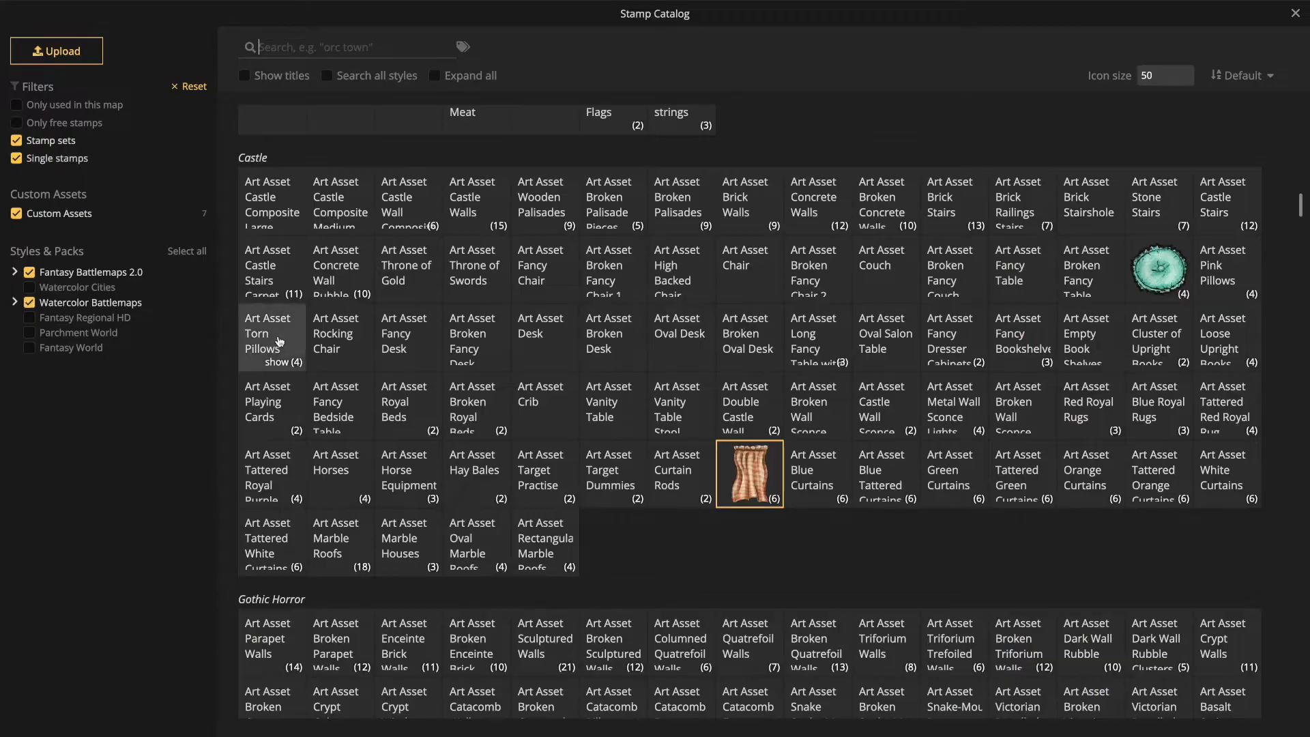
scroll(627, 485, "down", 6)
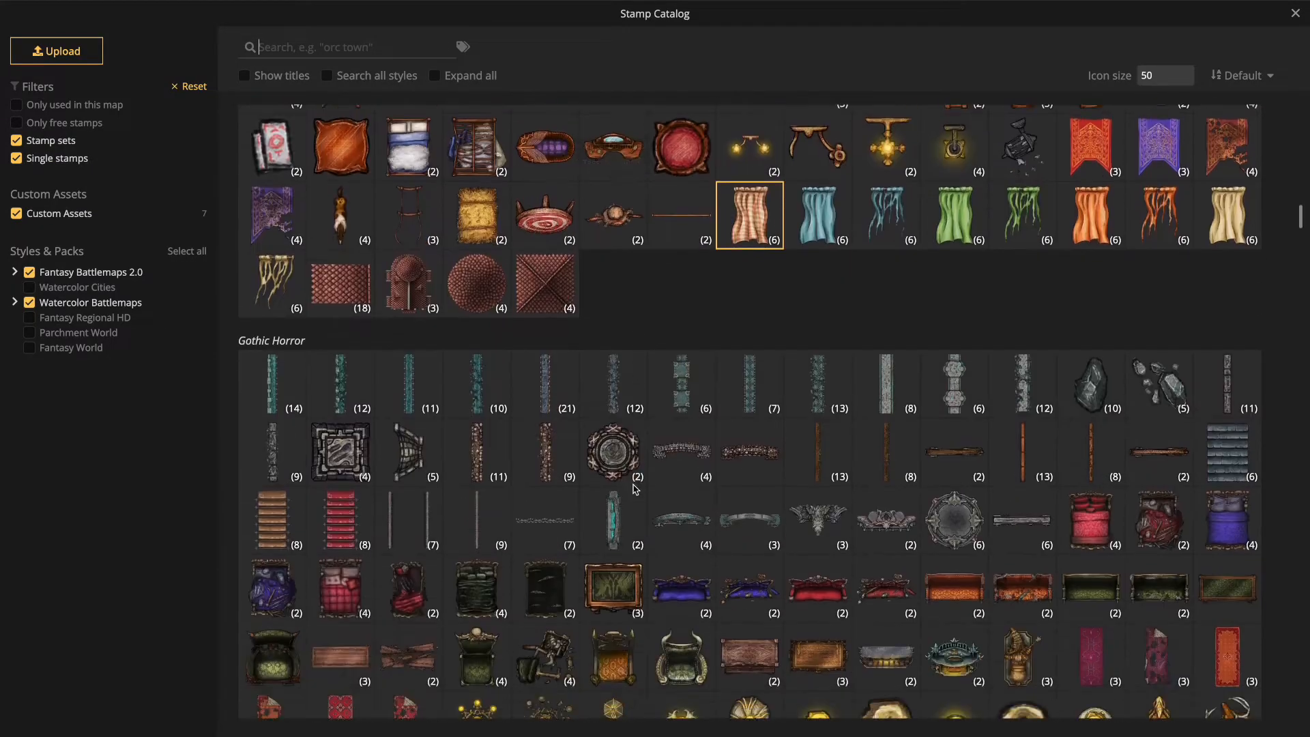
scroll(634, 488, "down", 10)
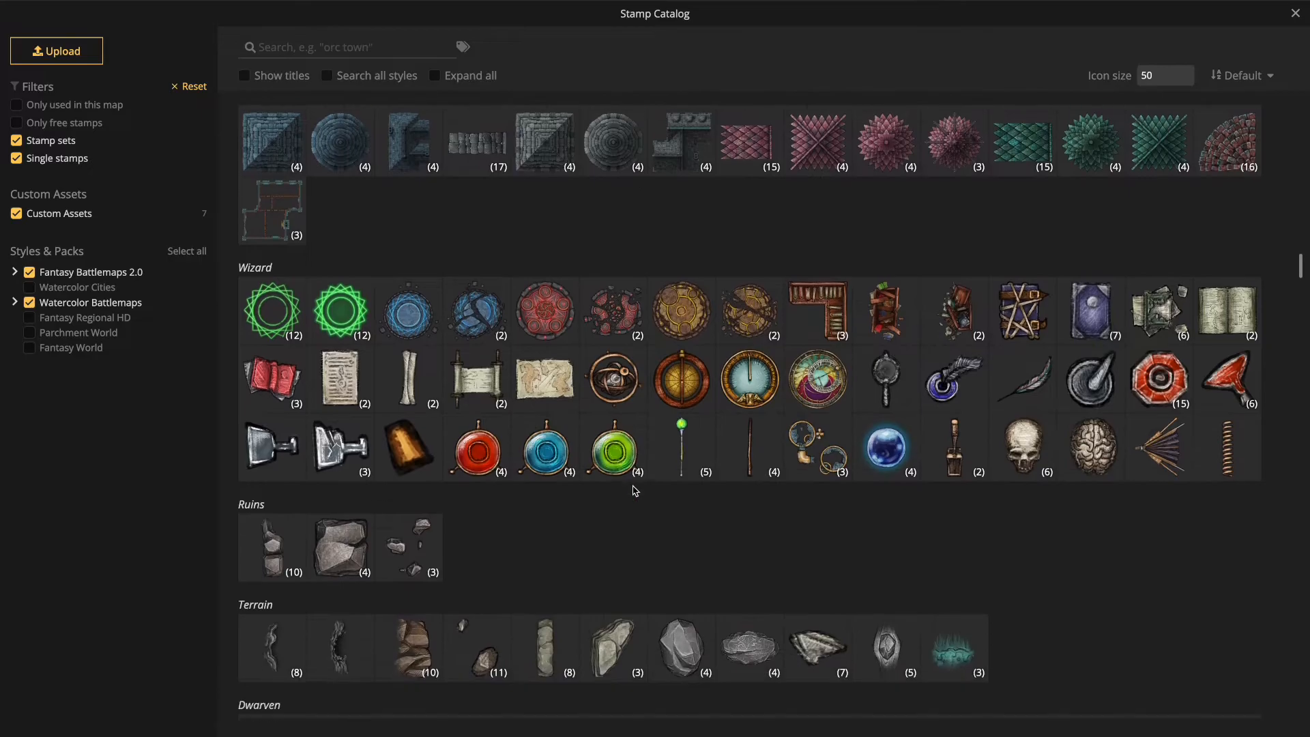
scroll(626, 494, "up", 2)
scroll(626, 495, "up", 1)
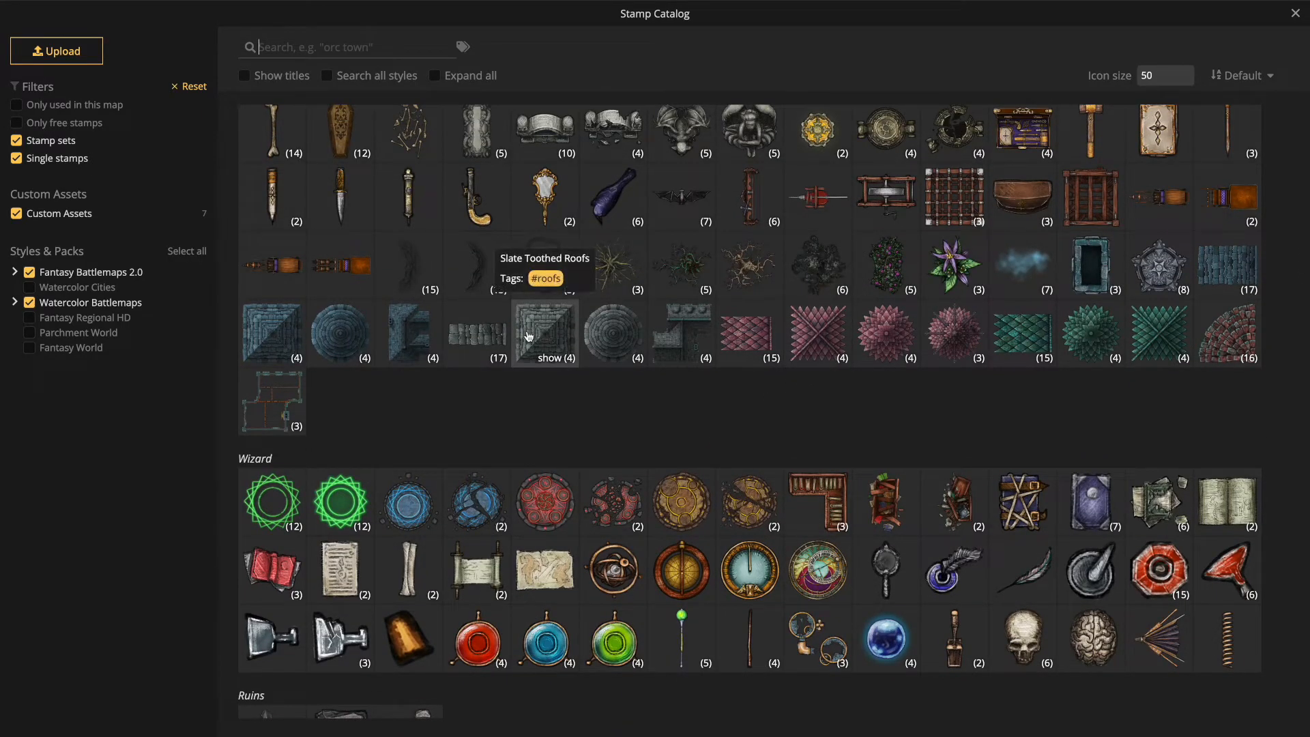
scroll(570, 361, "down", 11)
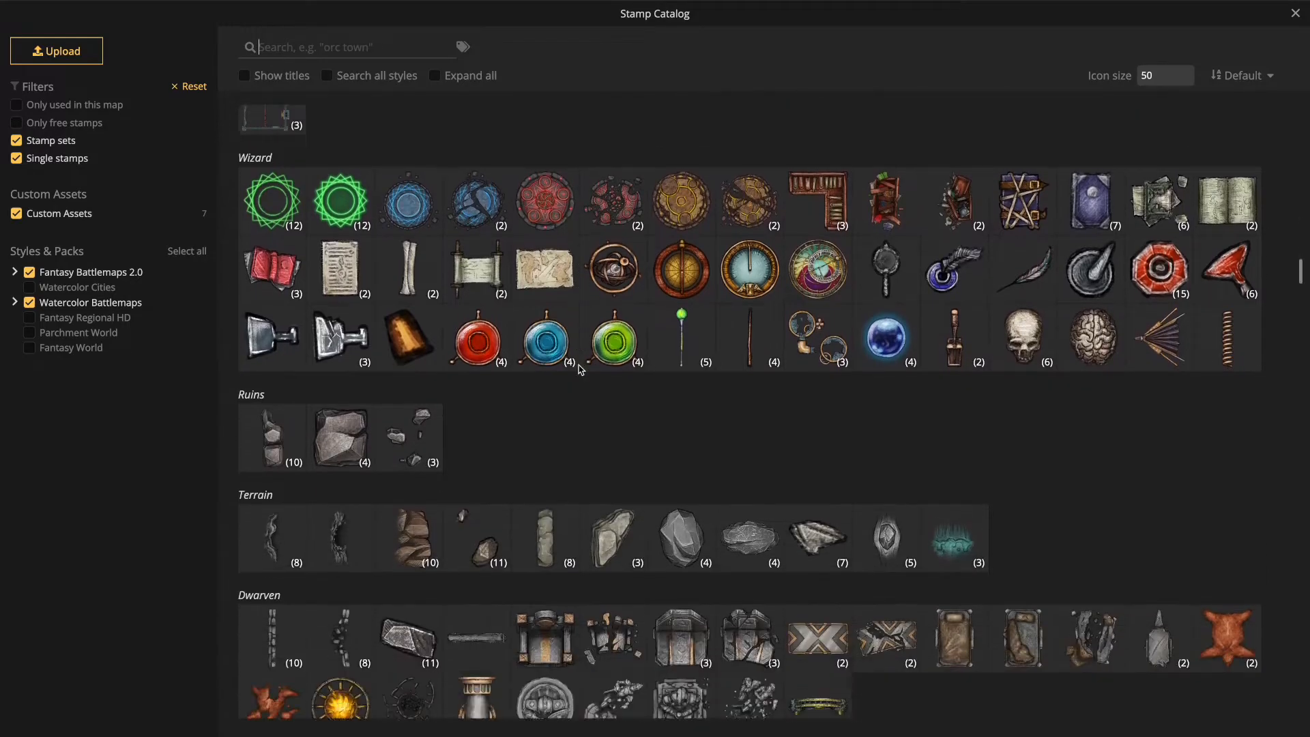
scroll(580, 369, "down", 15)
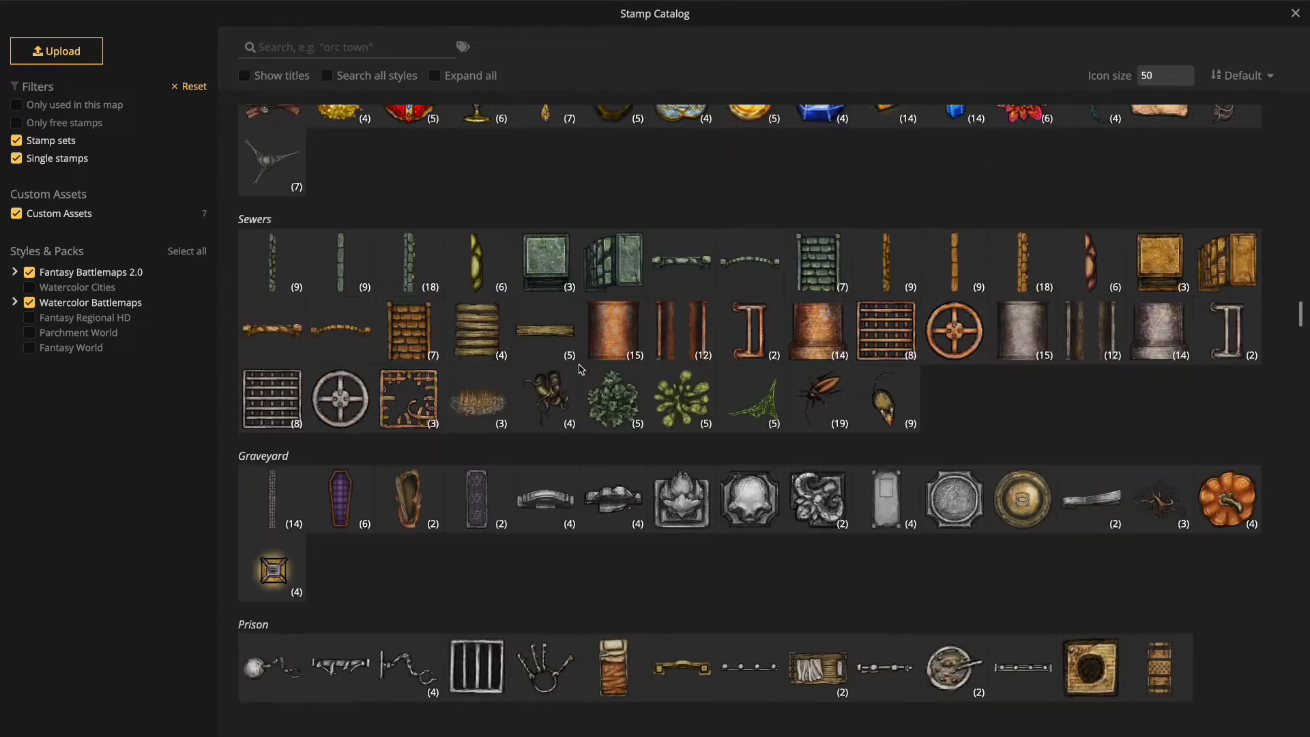
scroll(585, 375, "up", 20)
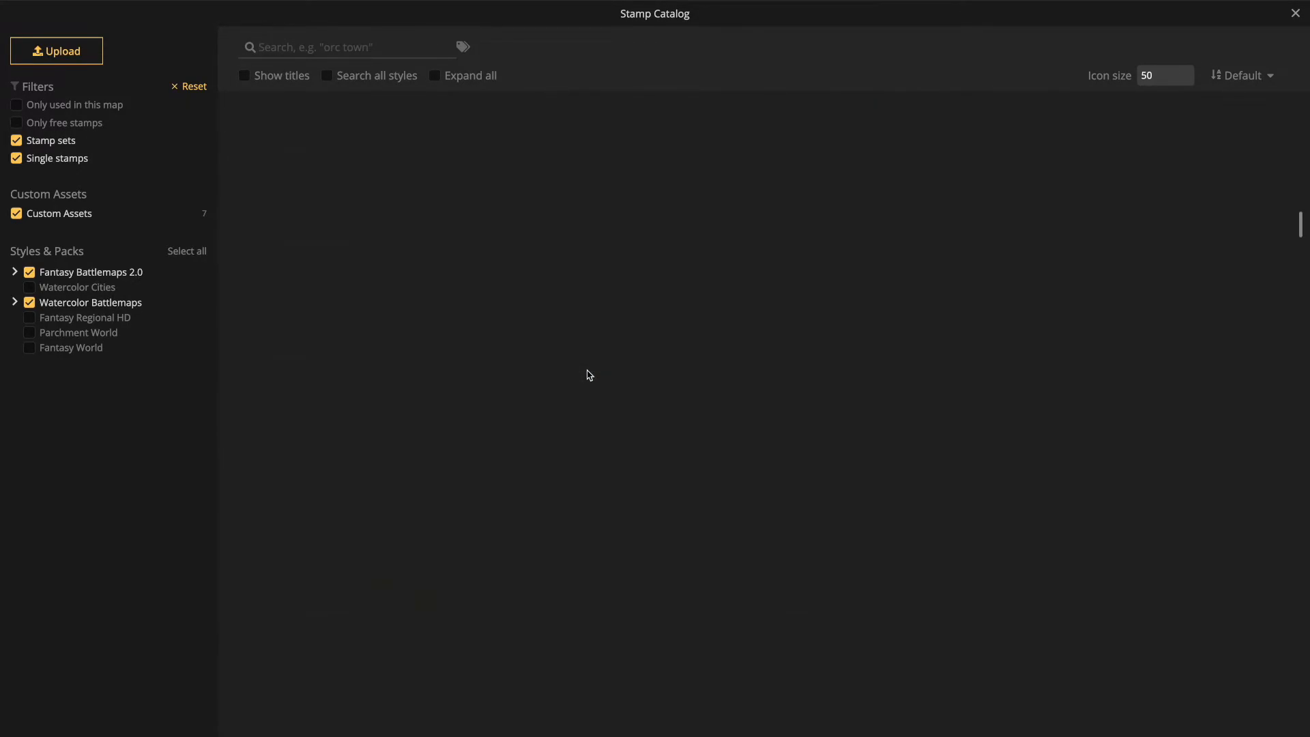
scroll(634, 416, "down", 13)
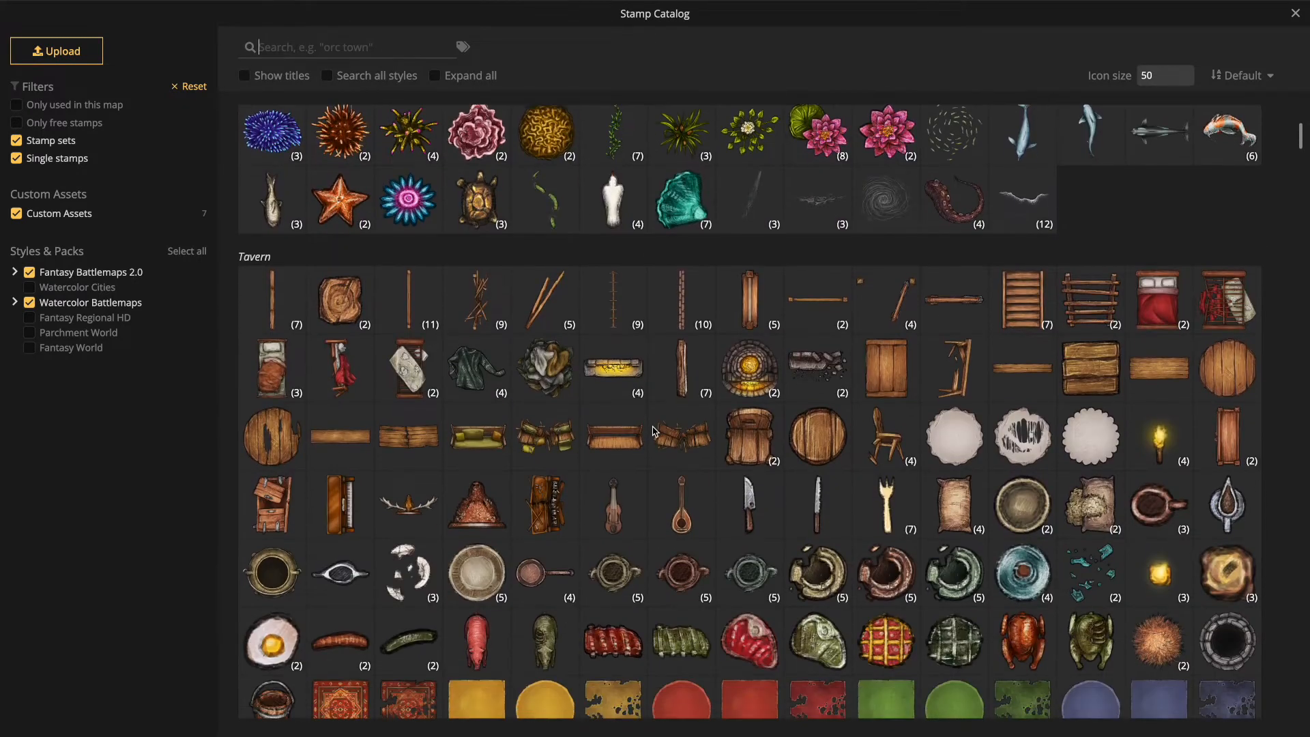
scroll(682, 382, "down", 1)
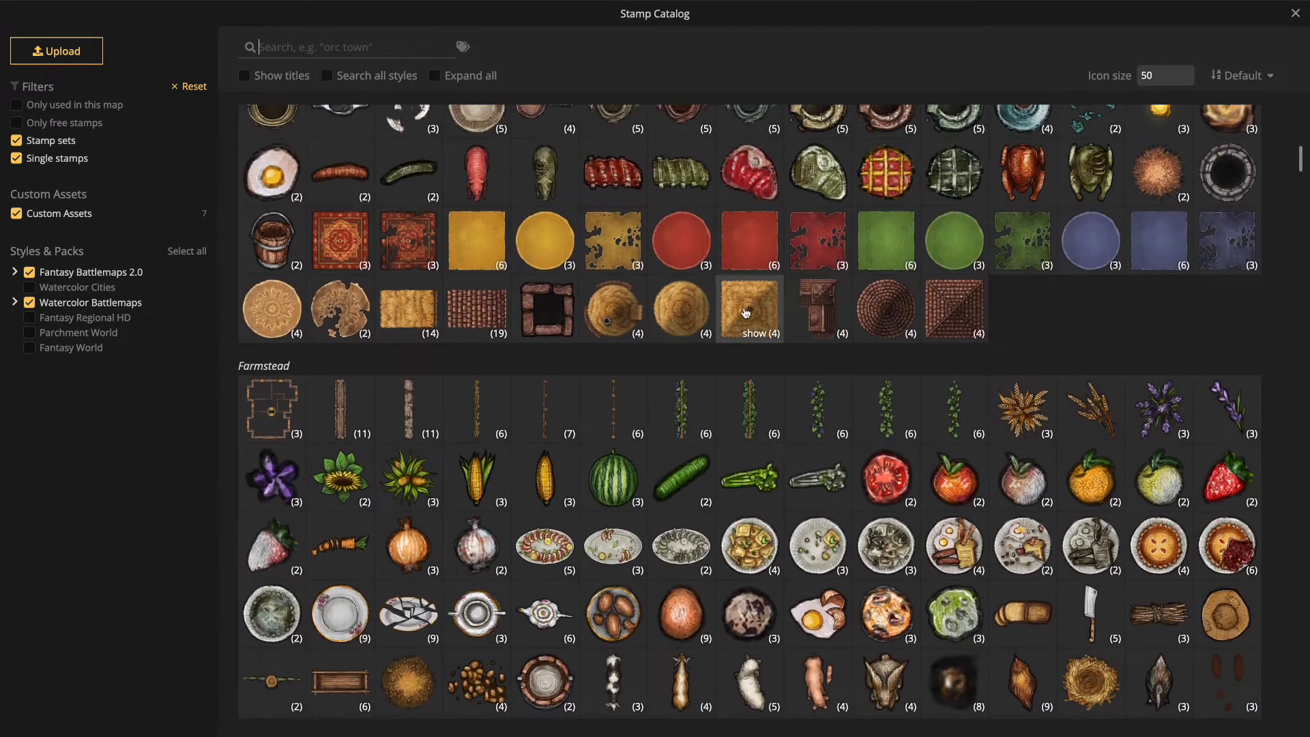
left_click(746, 303)
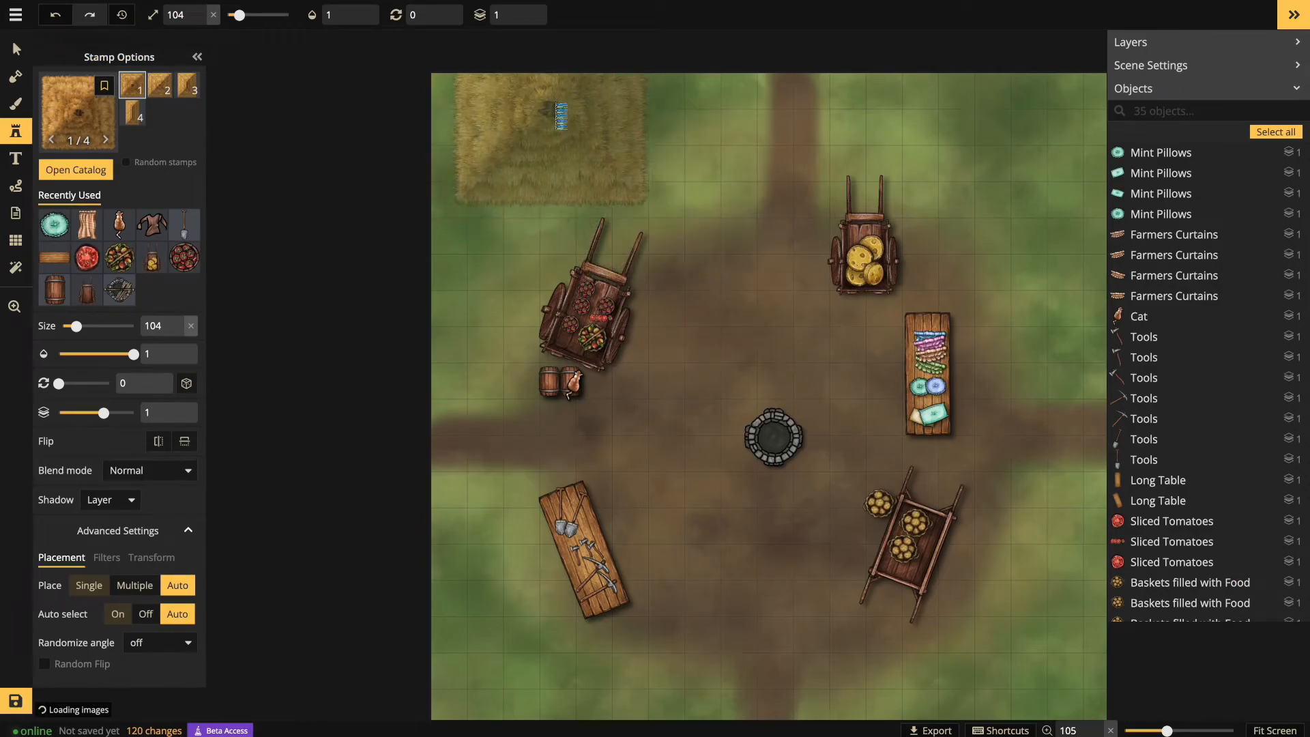
Place the square hay roof over the map's top-left corner, rotated to 324 and extending partly beyond the edges
left_click(489, 116)
left_click_drag(489, 115, 584, 170)
left_click_drag(521, 140, 503, 170)
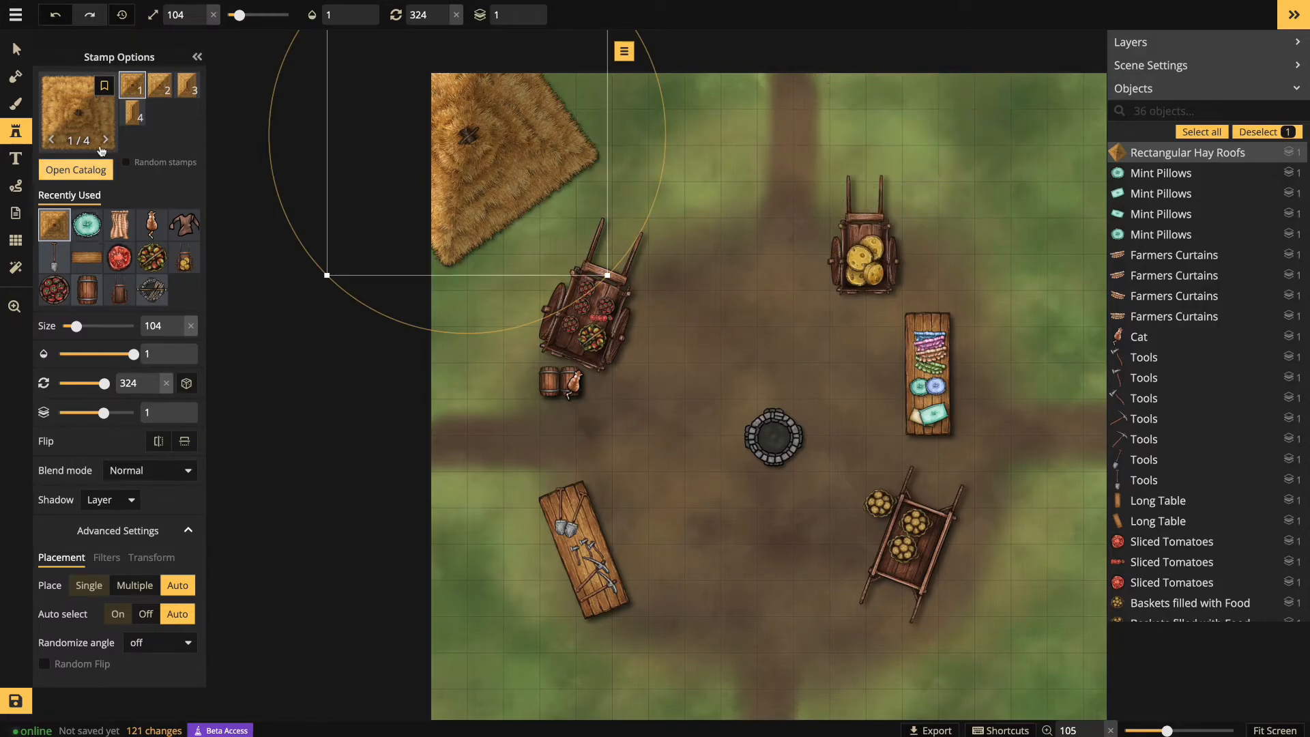
Place the fourth Rectangular Hay Roofs variant over the map's top-right corner at rotation 324, mostly beyond the edge
left_click(134, 114)
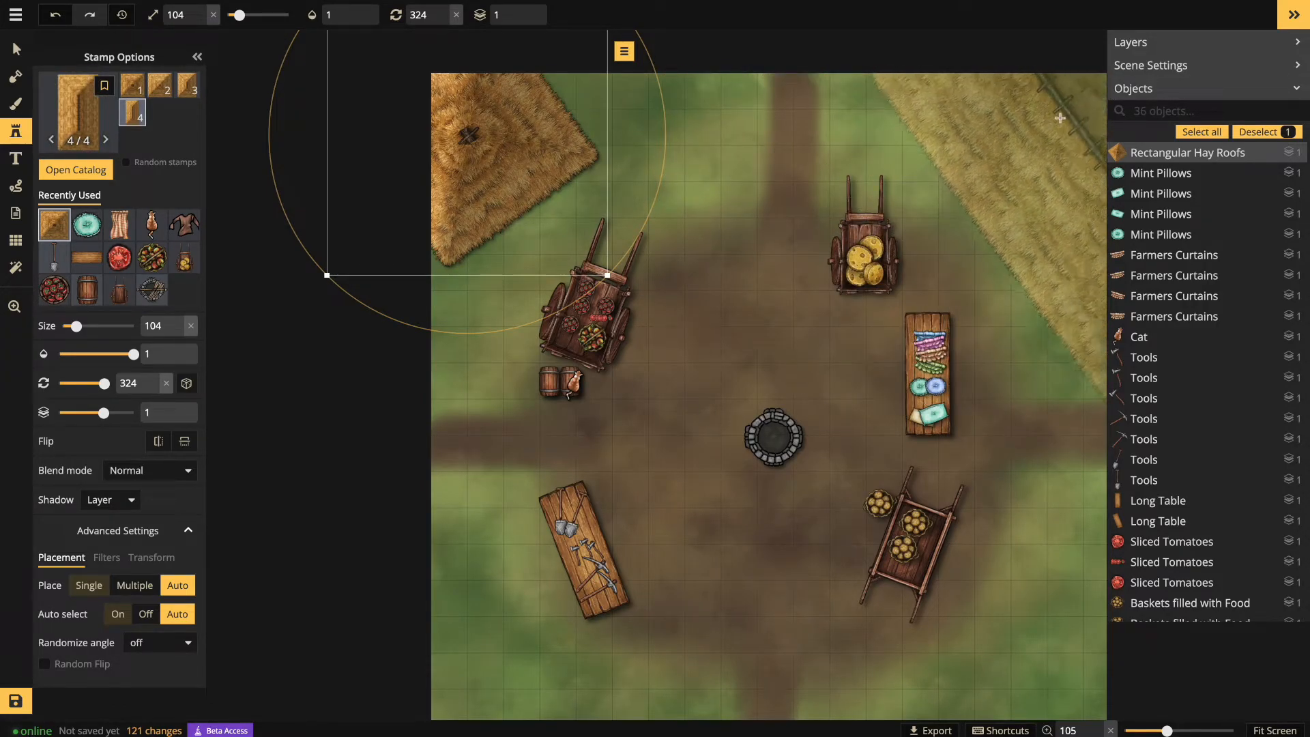
left_click(993, 194)
left_click_drag(966, 214, 1065, 134)
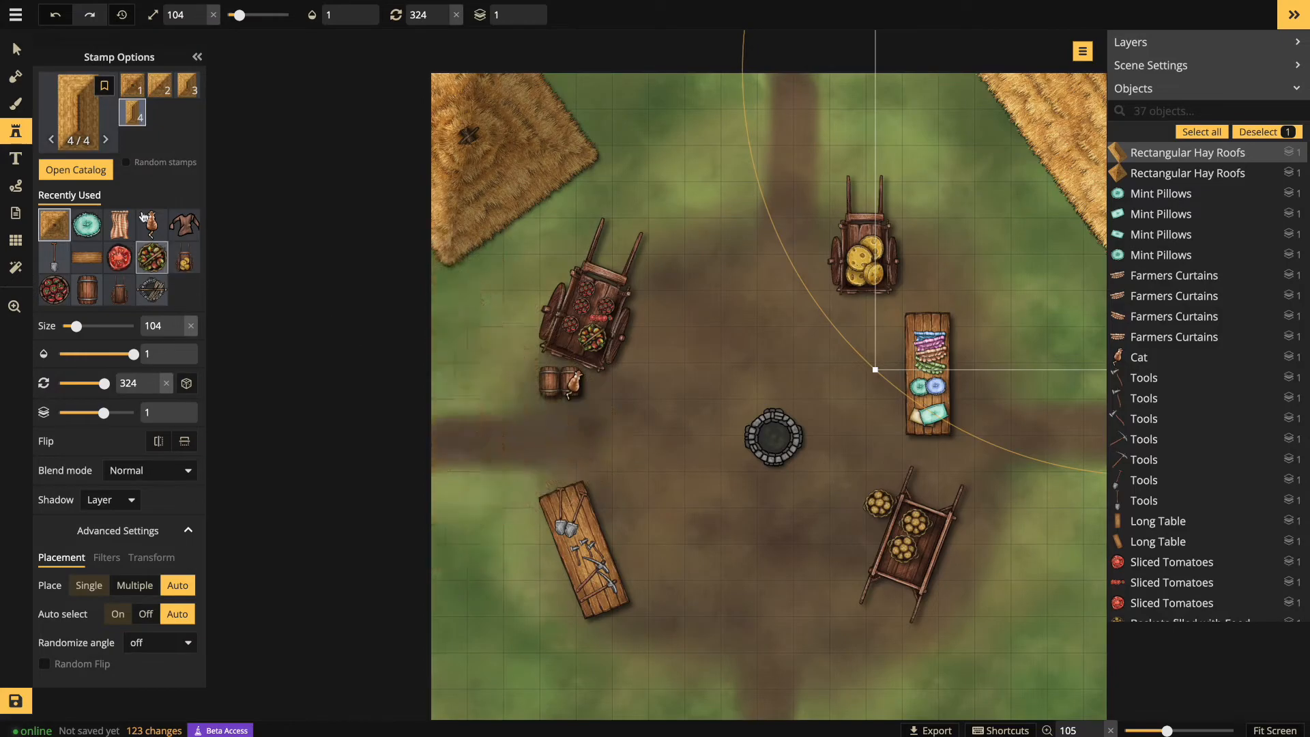
Place the first Oval Hay Roofs variant on the map's lower left edge, with about half of it outside the map
left_click(80, 120)
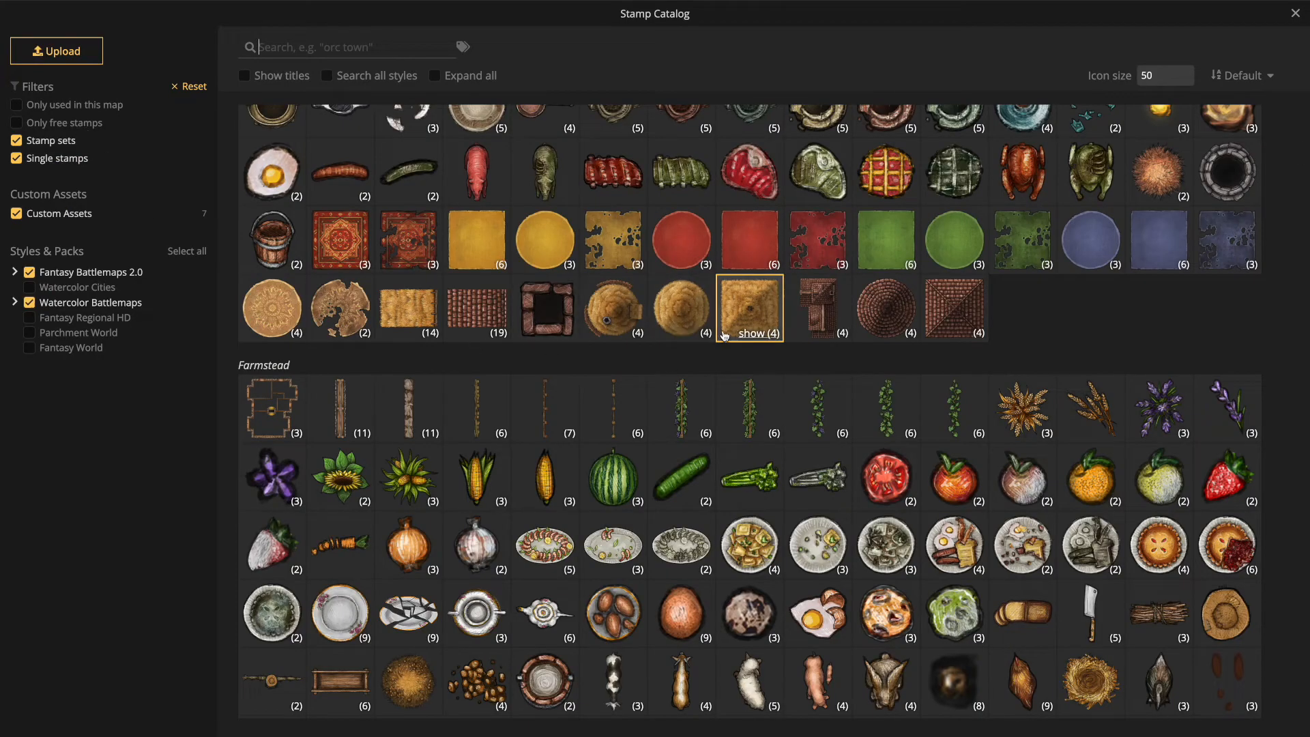
left_click(687, 326)
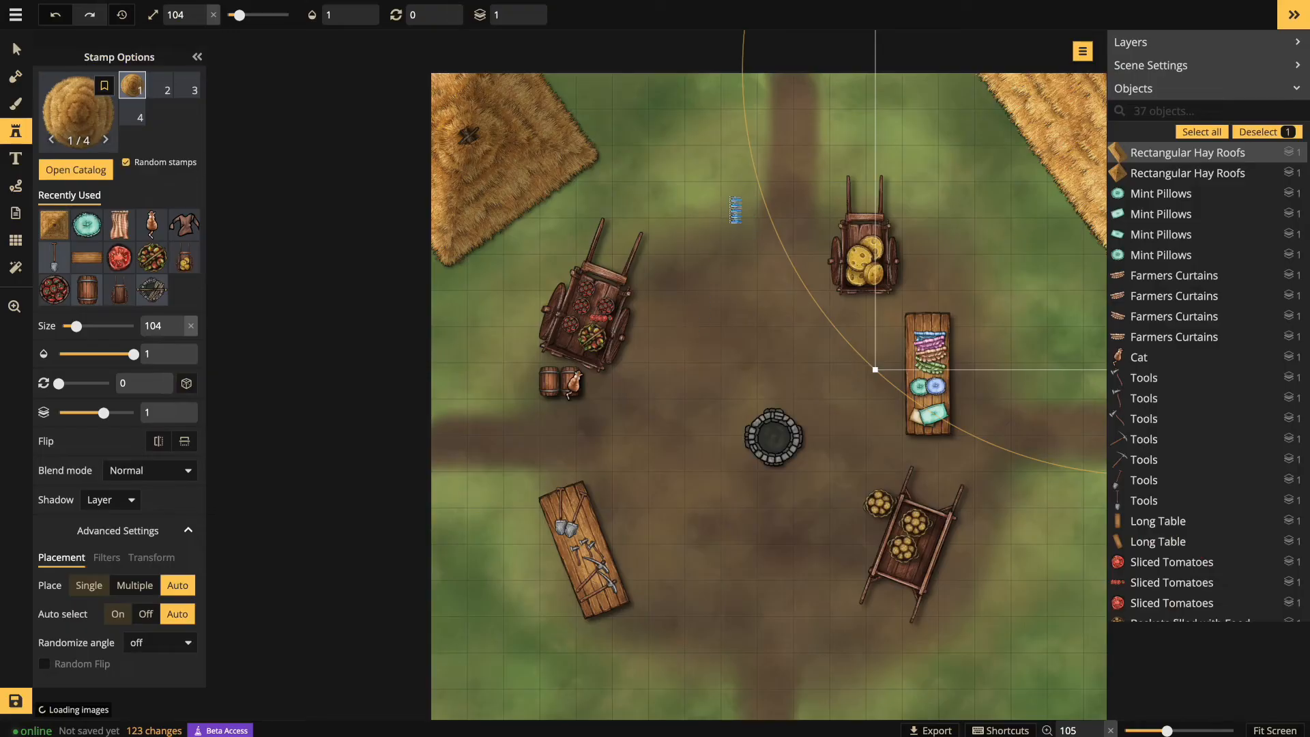
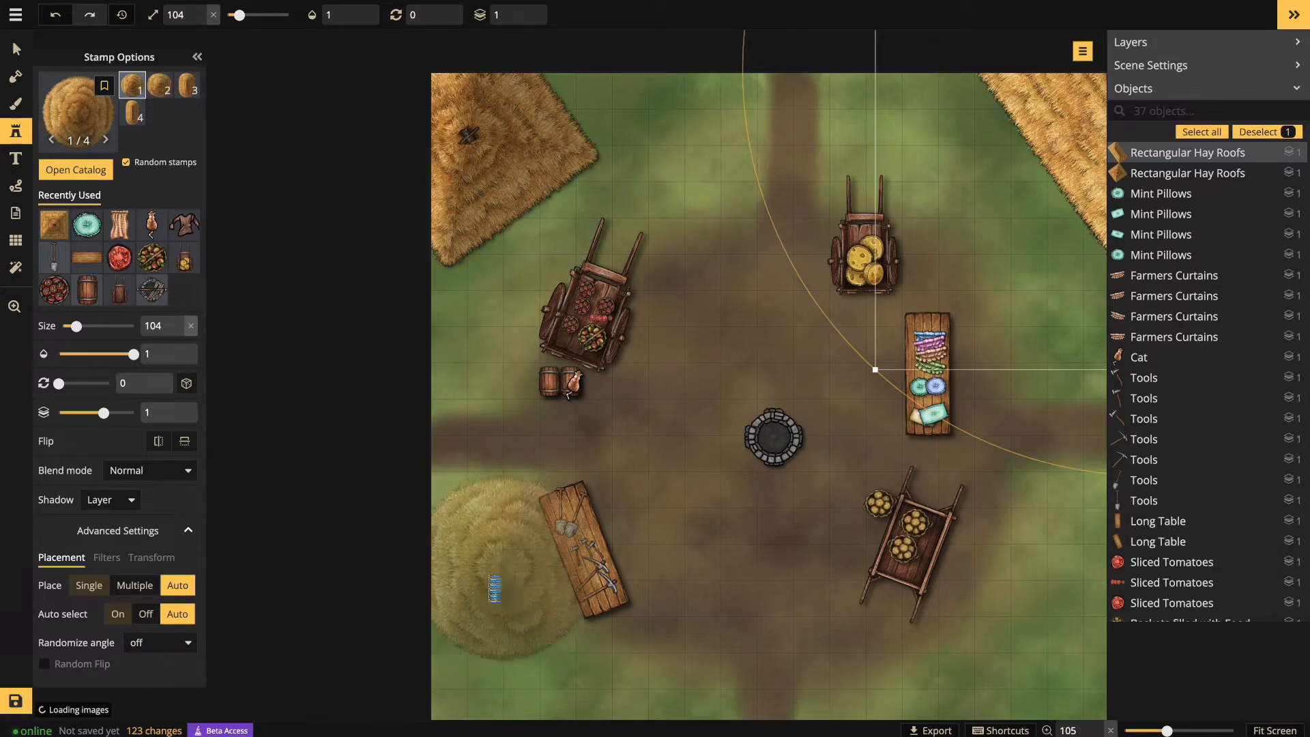
left_click(479, 590)
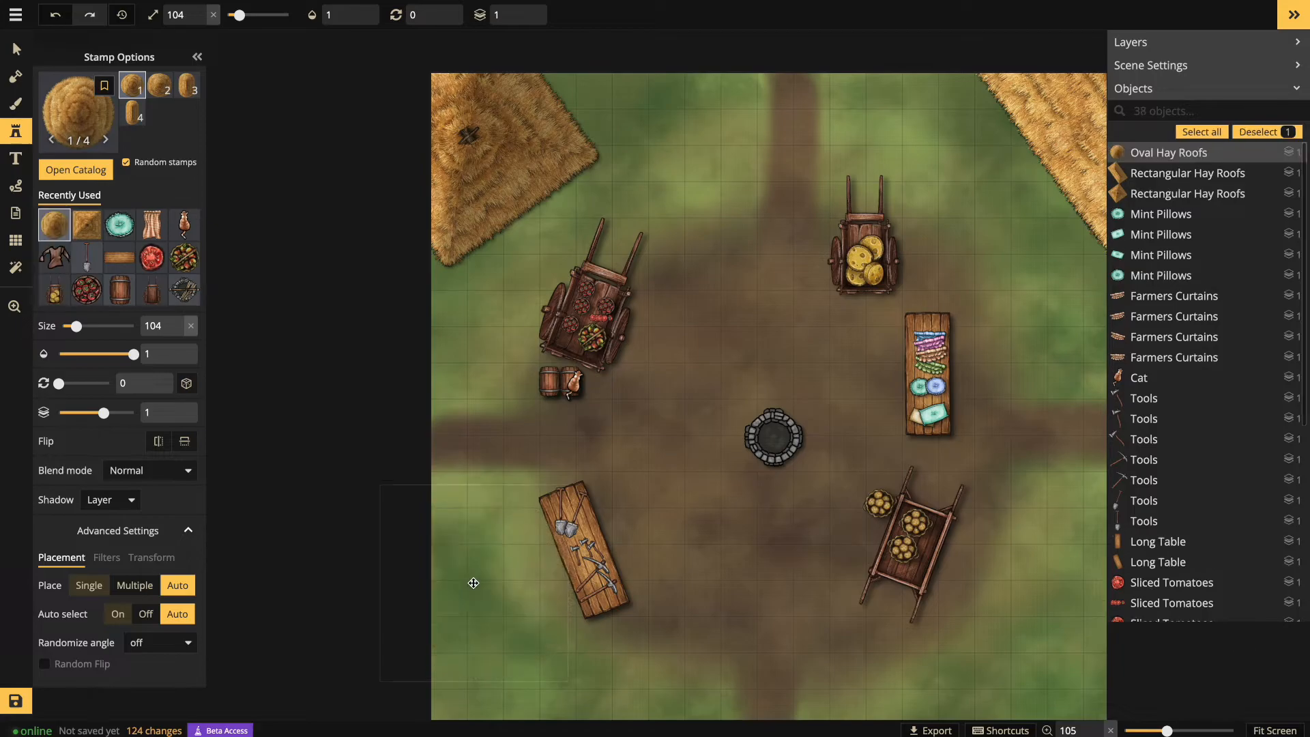
left_click_drag(478, 588, 422, 565)
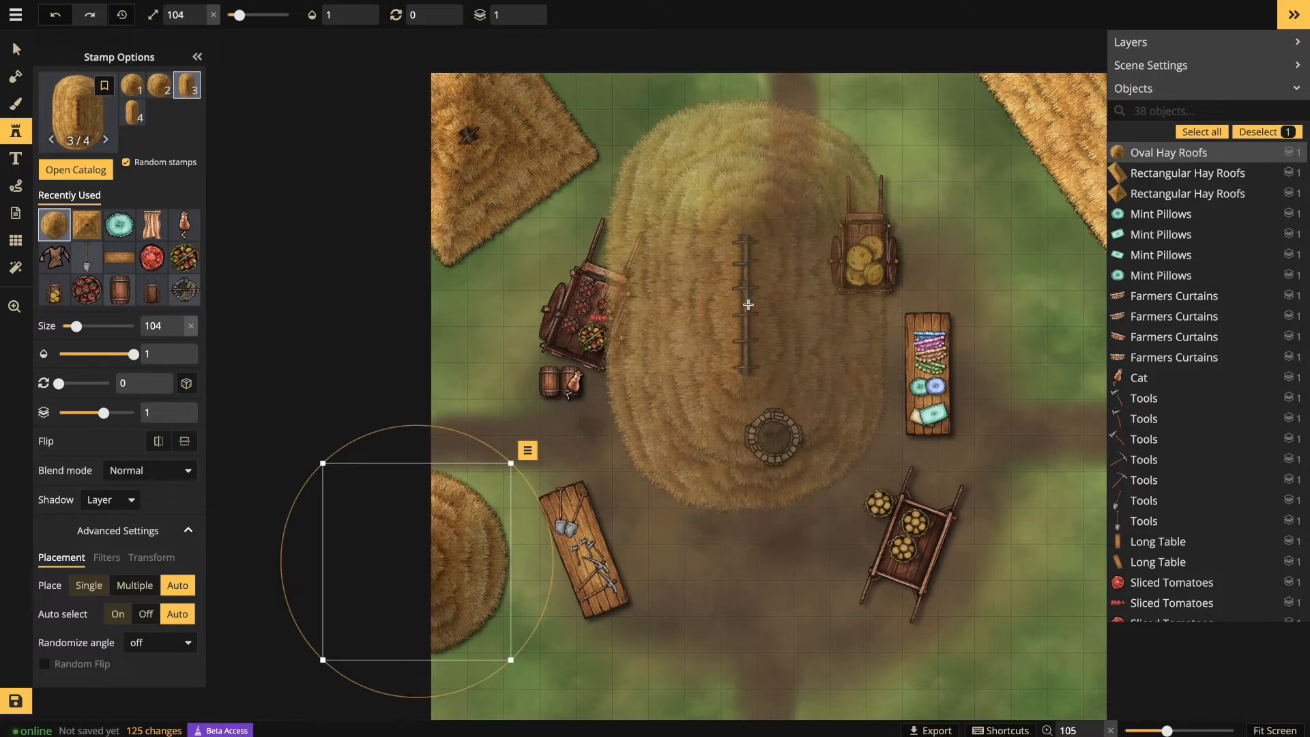
Place the second Oval Hay Roofs variant over the map's bottom-right corner
left_click(161, 92)
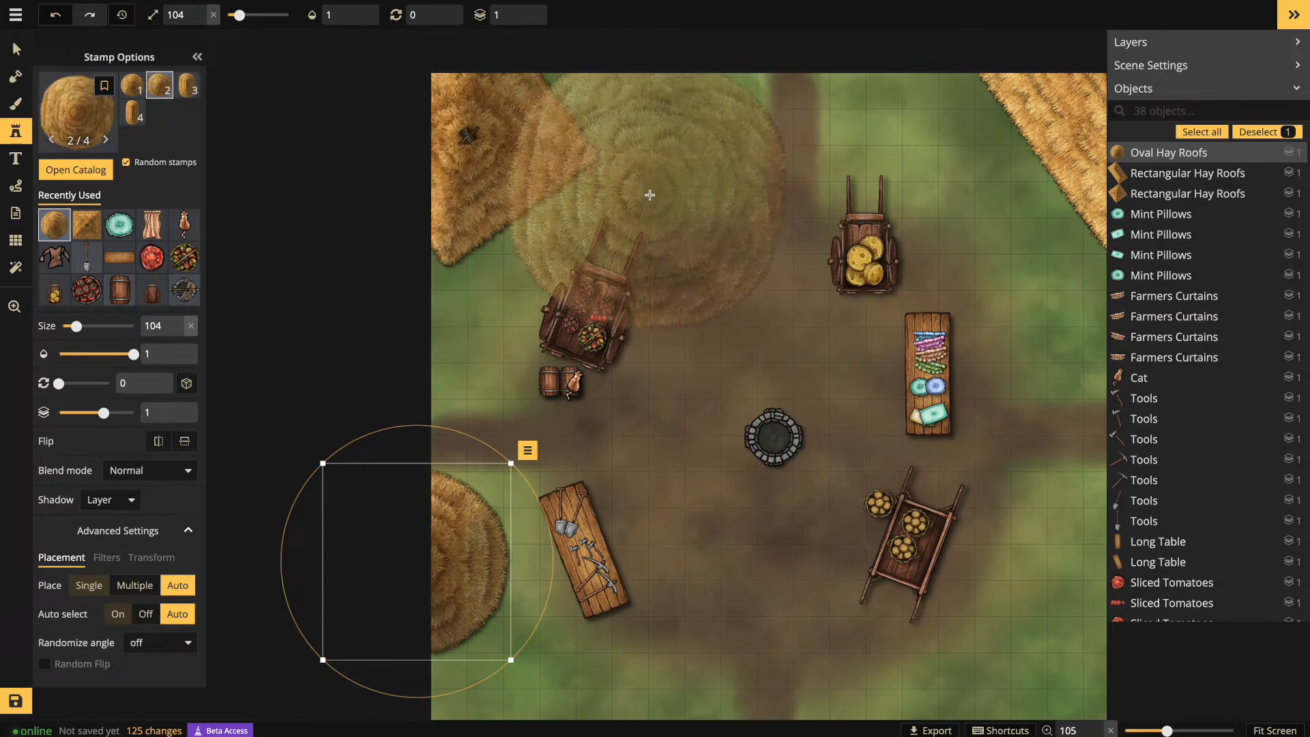
left_click(1088, 694)
scroll(473, 496, "down", 1)
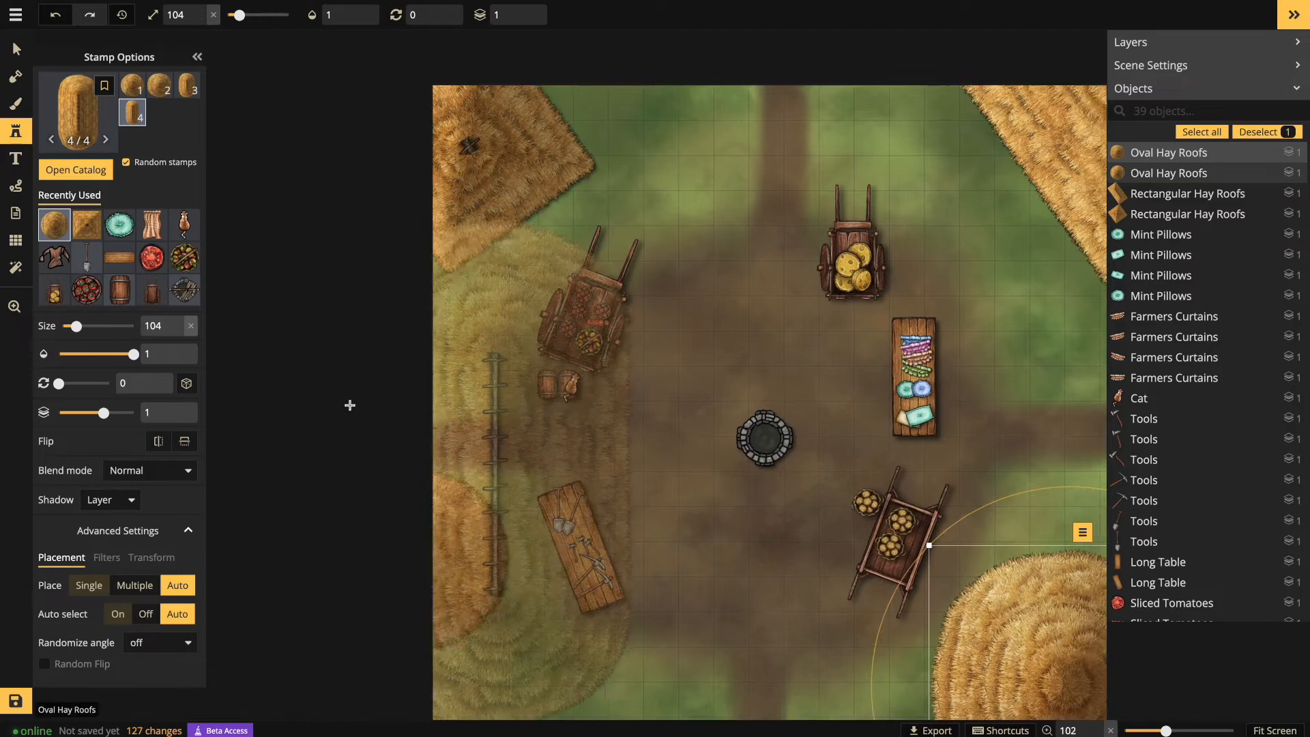
Choose the Pine Trees stamp from the Forest set and place two trees between the top-left roof and the north path
left_click(90, 132)
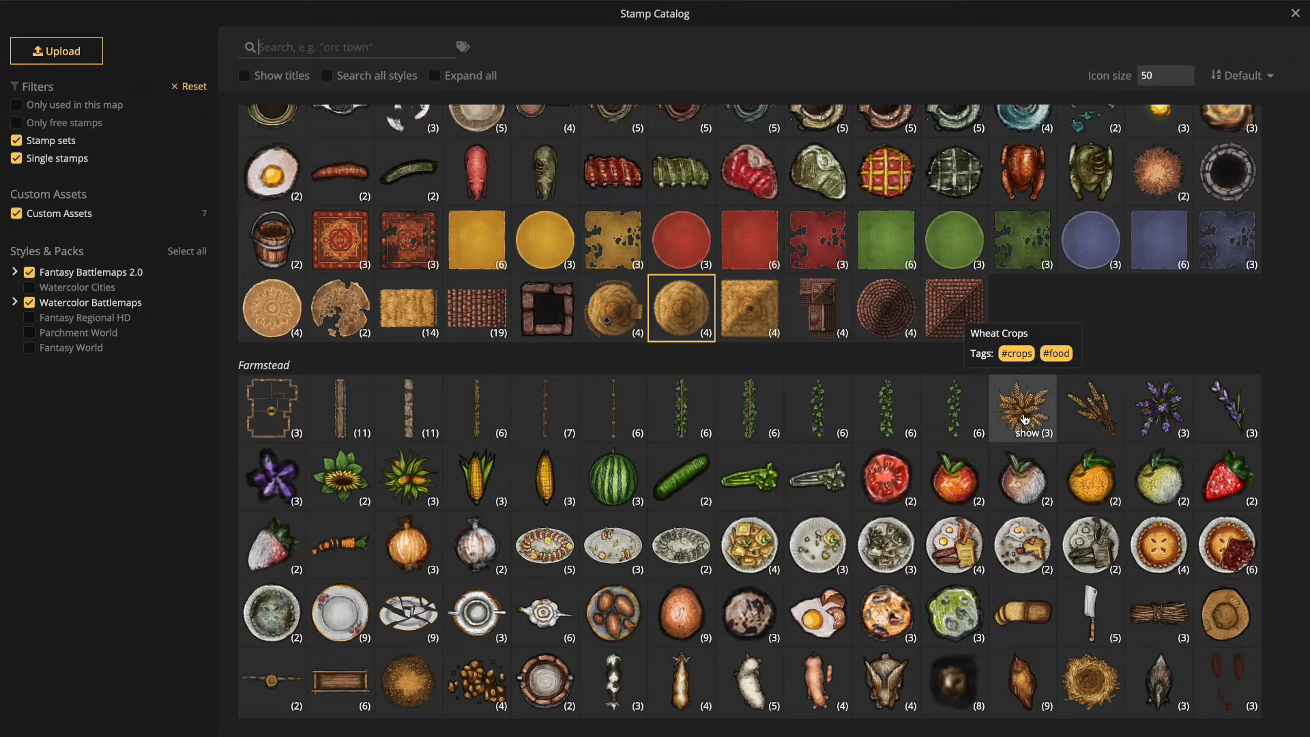
scroll(846, 410, "up", 7)
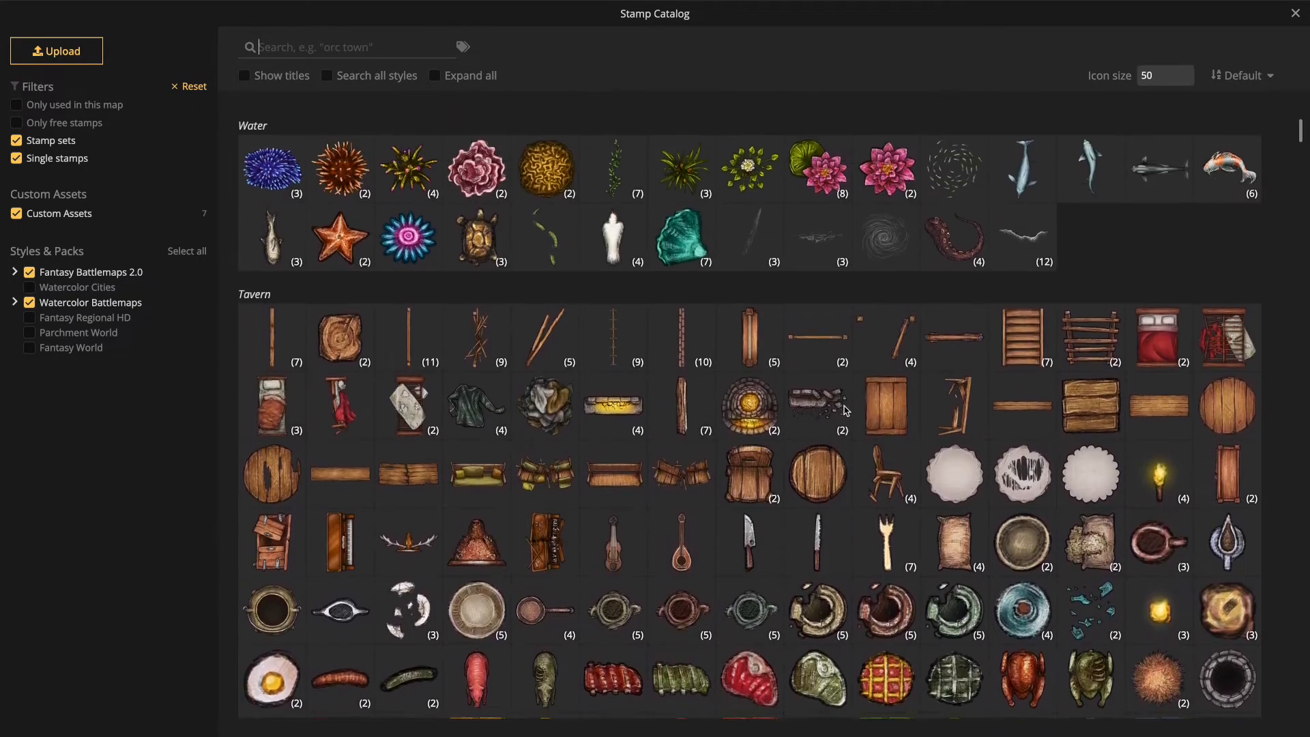
scroll(846, 410, "up", 5)
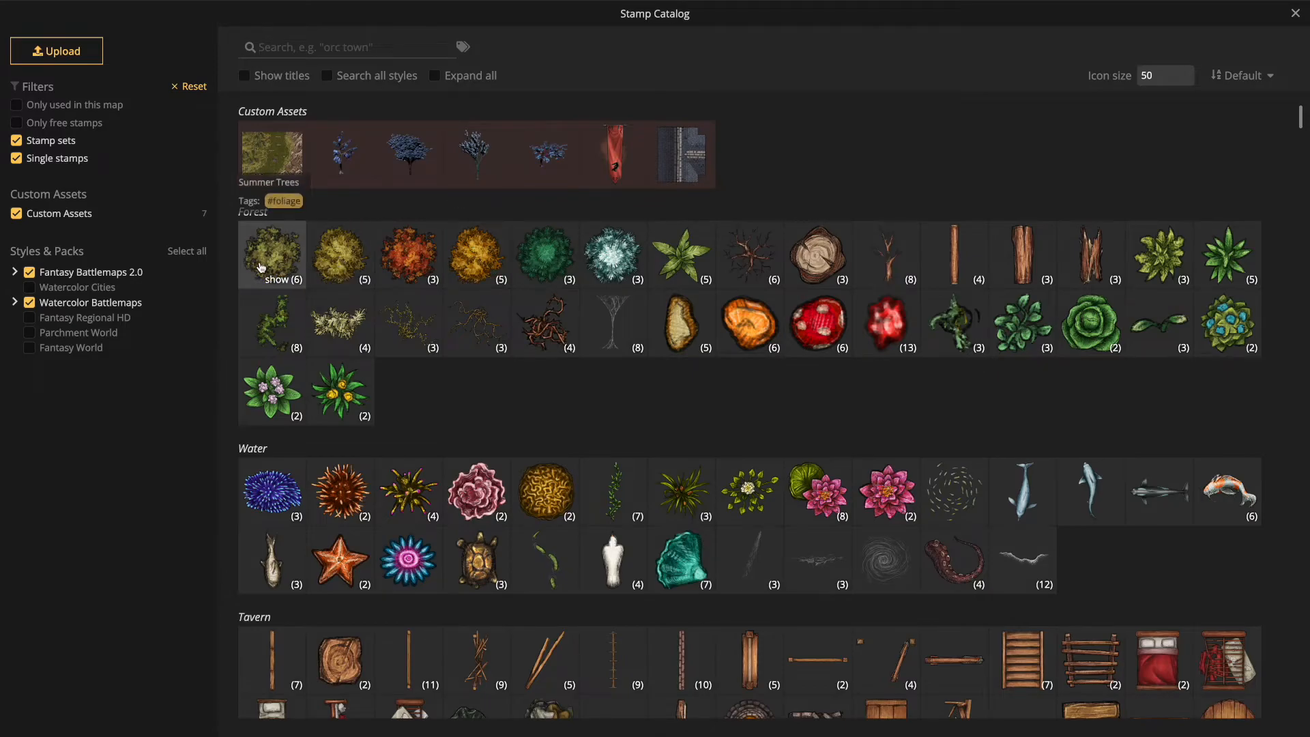
left_click(542, 251)
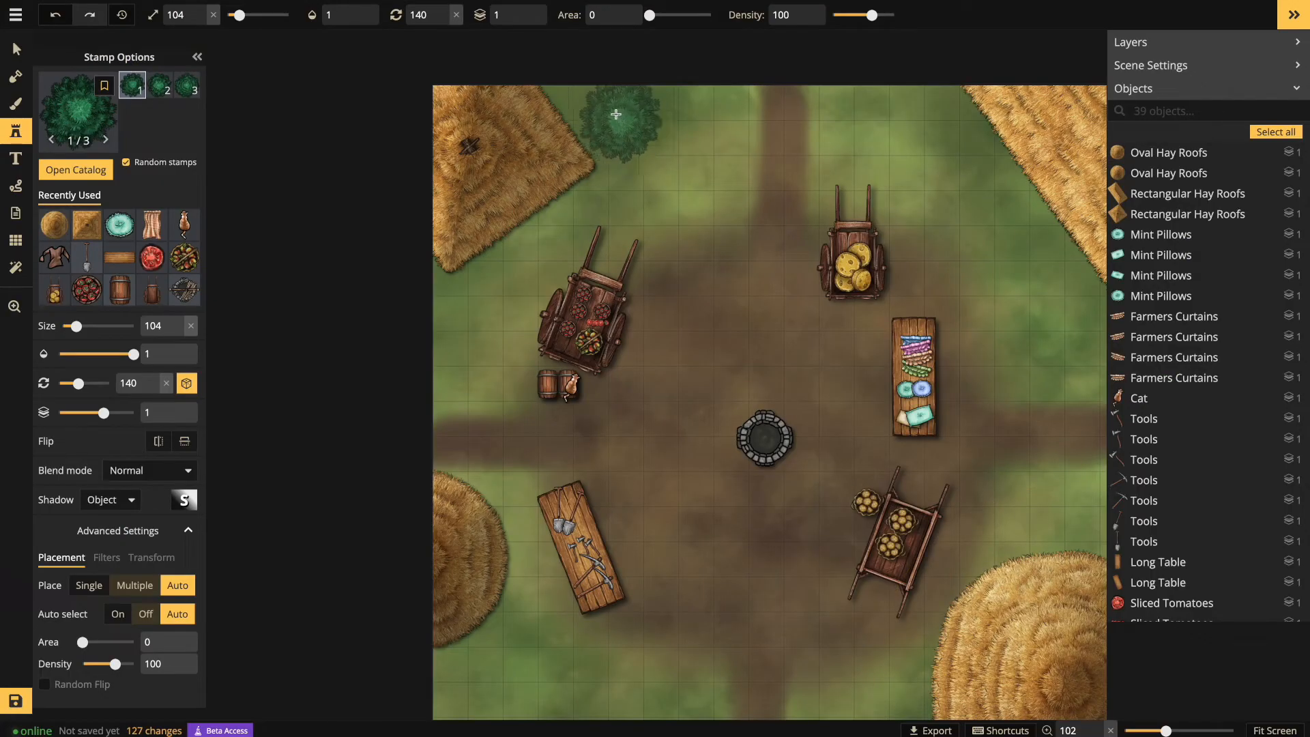
left_click(609, 114)
left_click(695, 146)
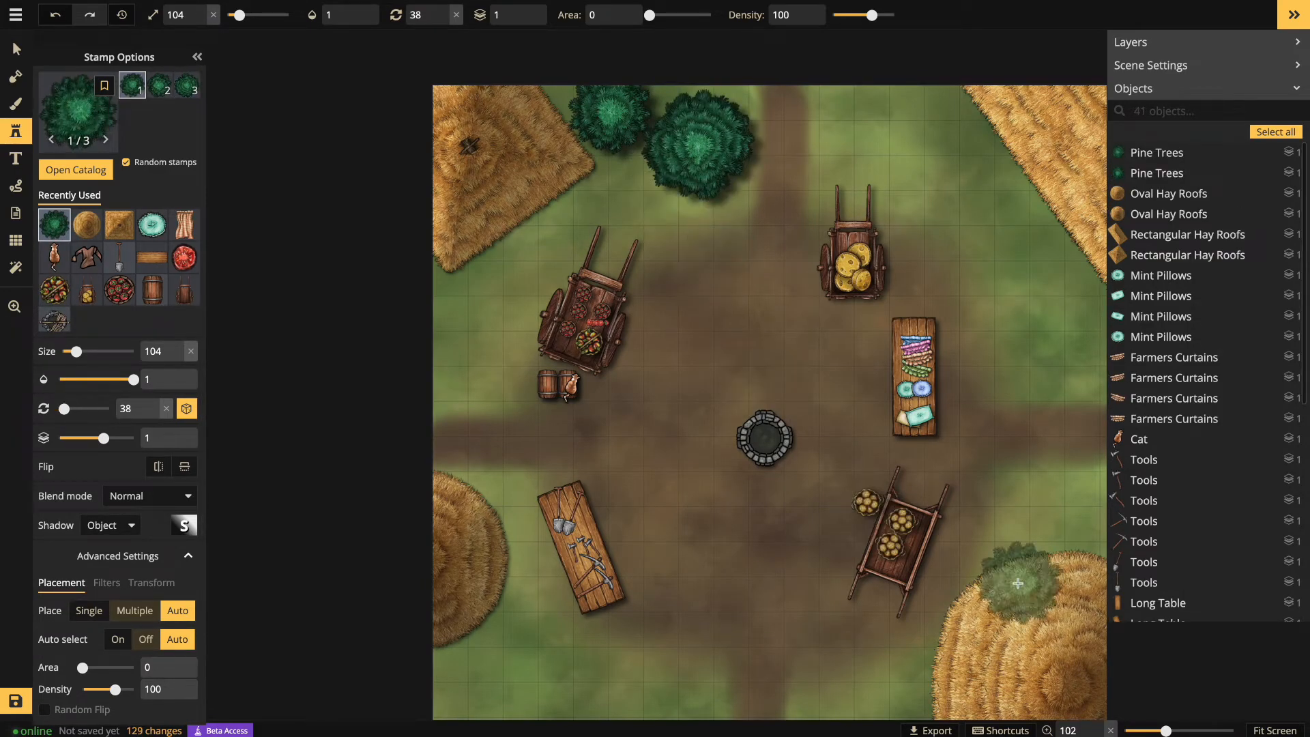
Scatter more pine trees along the right edge, the bottom-left corner, beside the left cart and near the top-right roof
left_click(1096, 514)
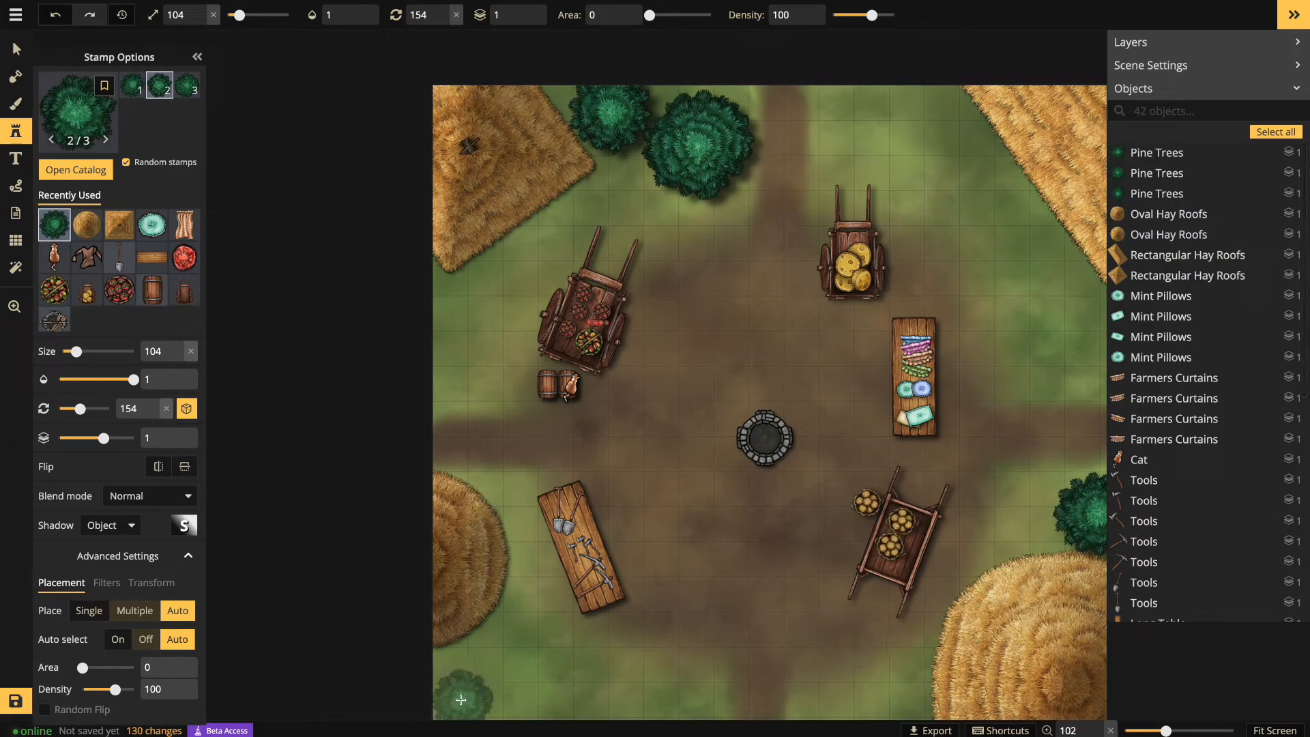
left_click(466, 690)
left_click(538, 694)
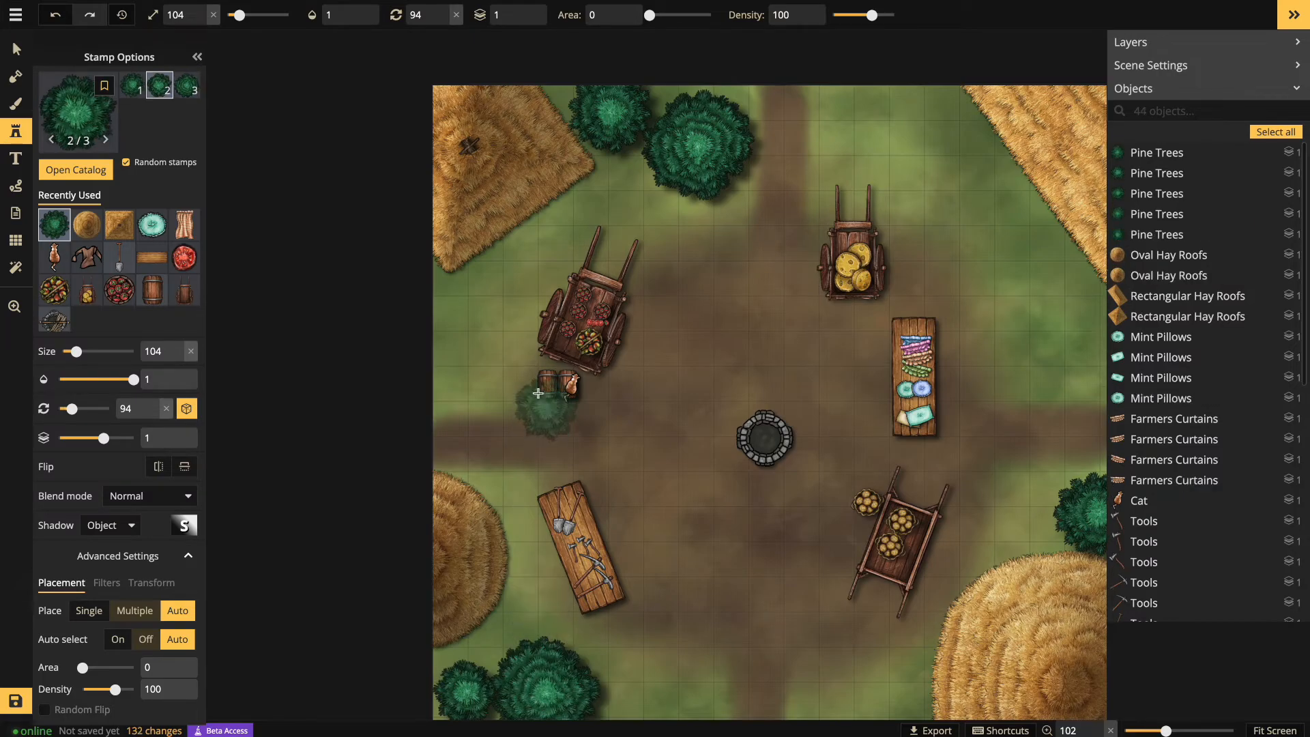
left_click(1049, 286)
left_click(1050, 287)
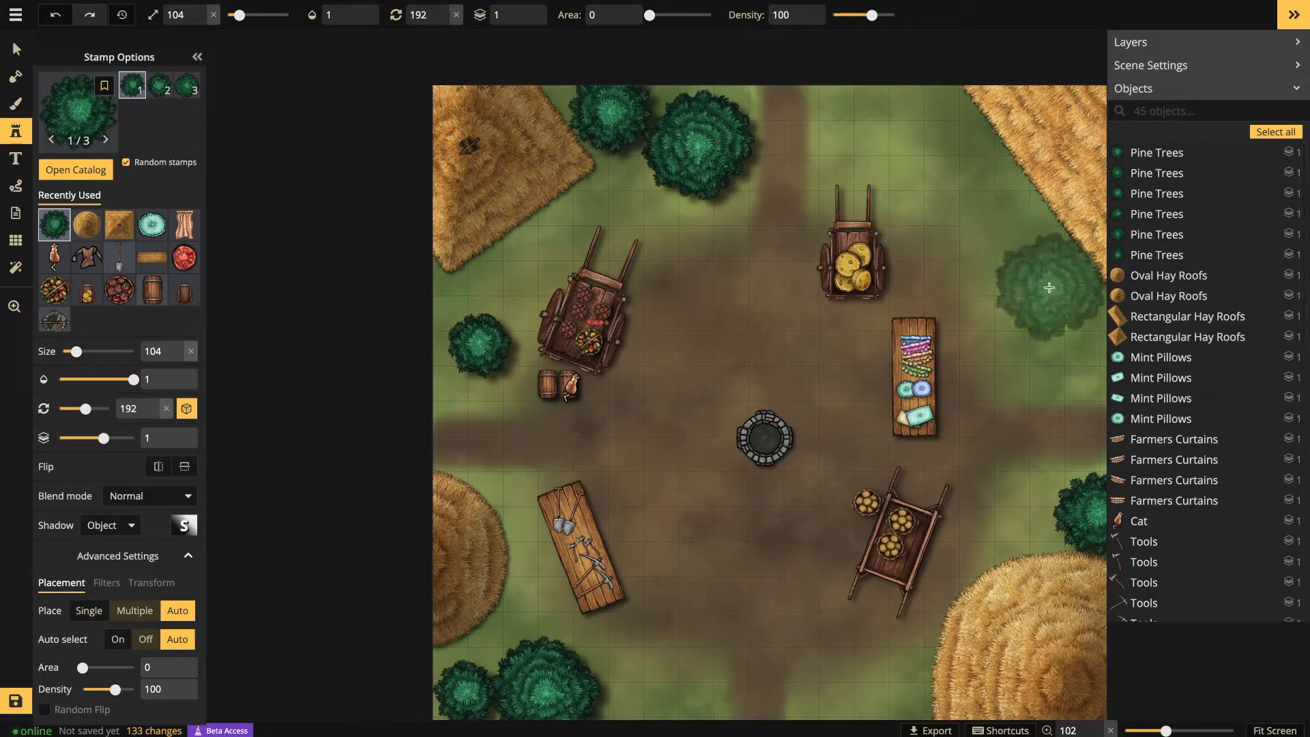
left_click(906, 112)
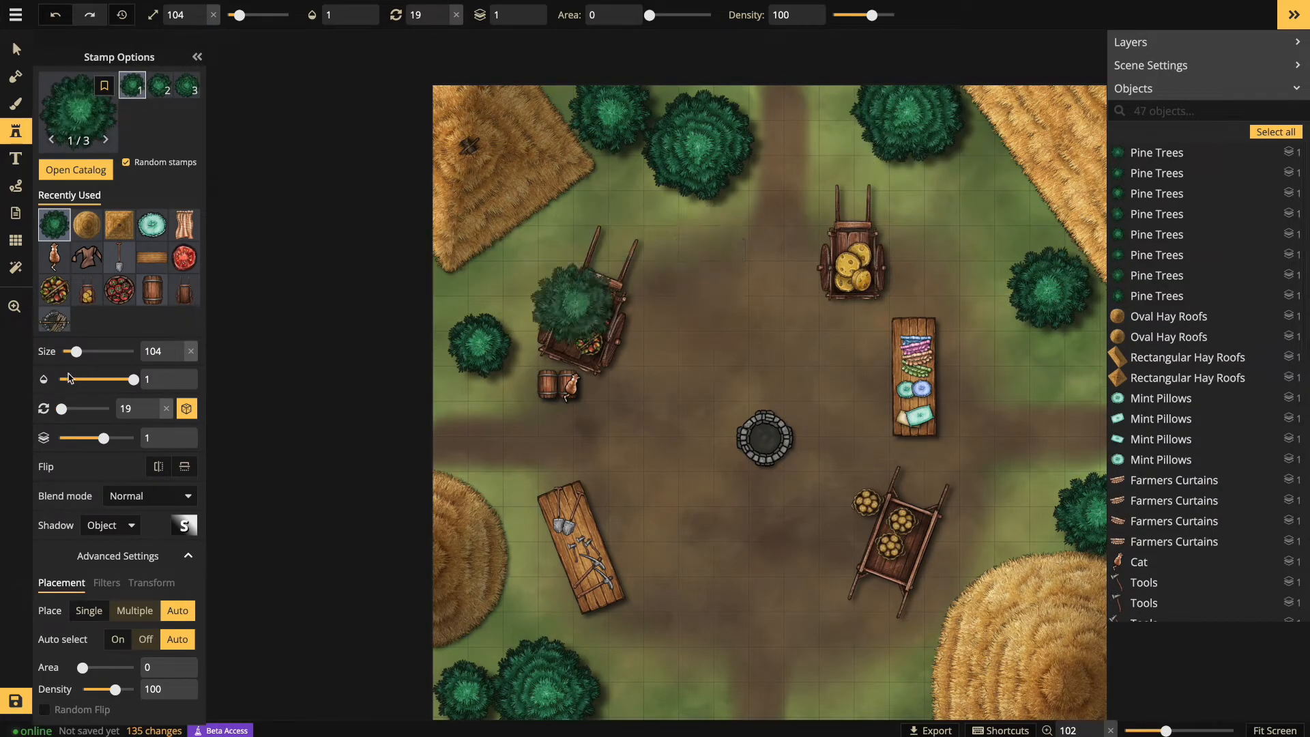
Choose the Tree Stumps stamp and place stumps beside the top-left pines, near the barrels and below the right-hand pine
left_click(75, 114)
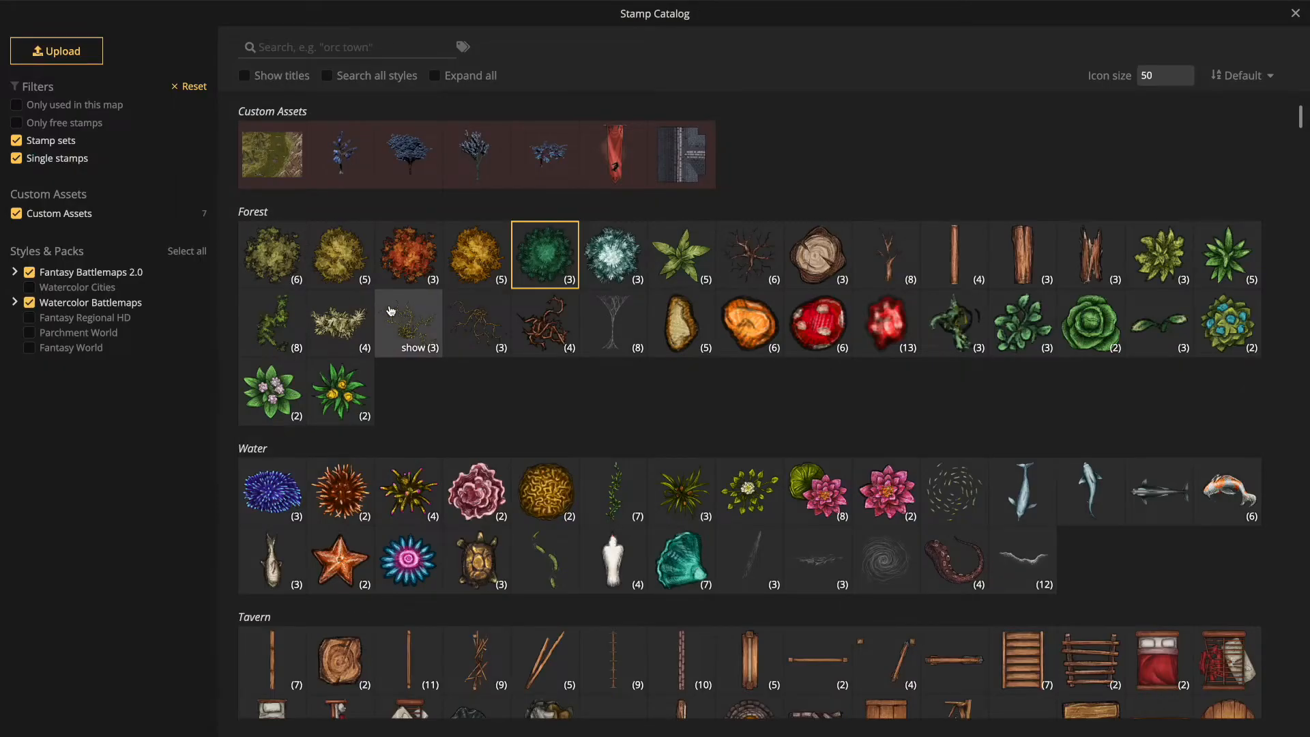
left_click(835, 257)
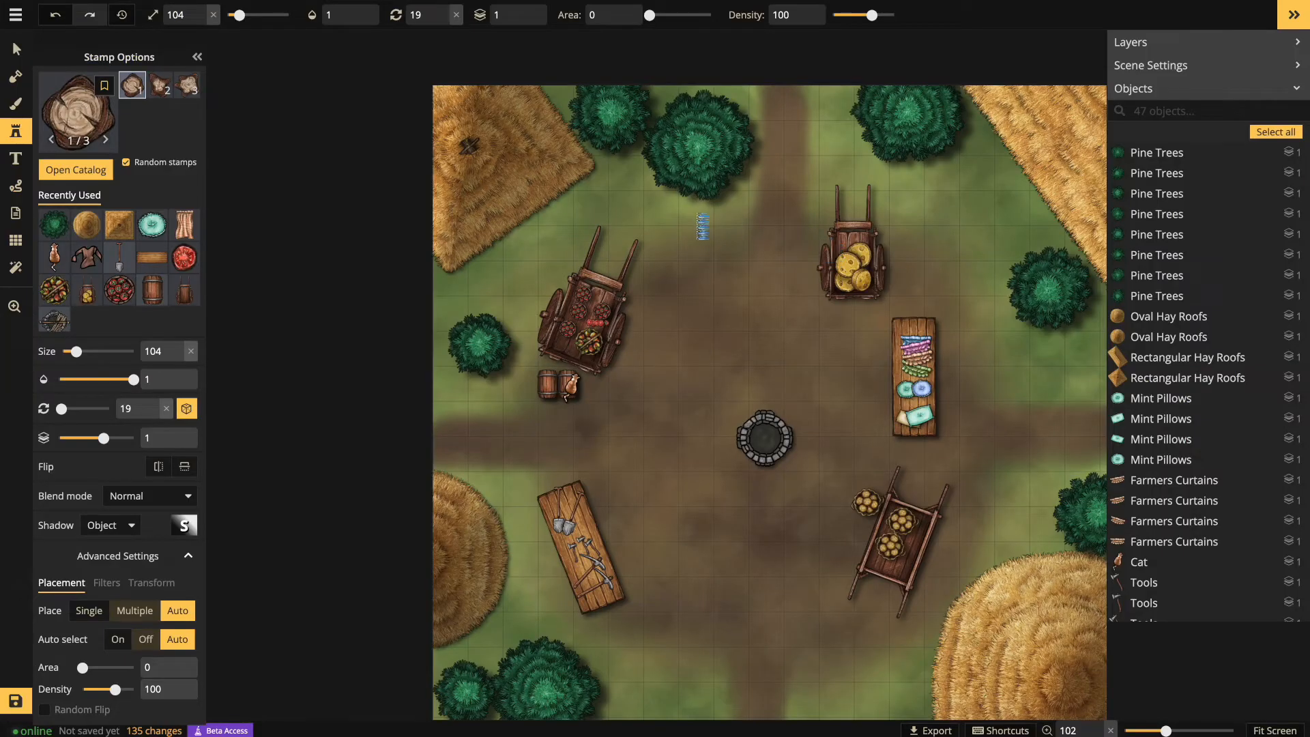
left_click(631, 178)
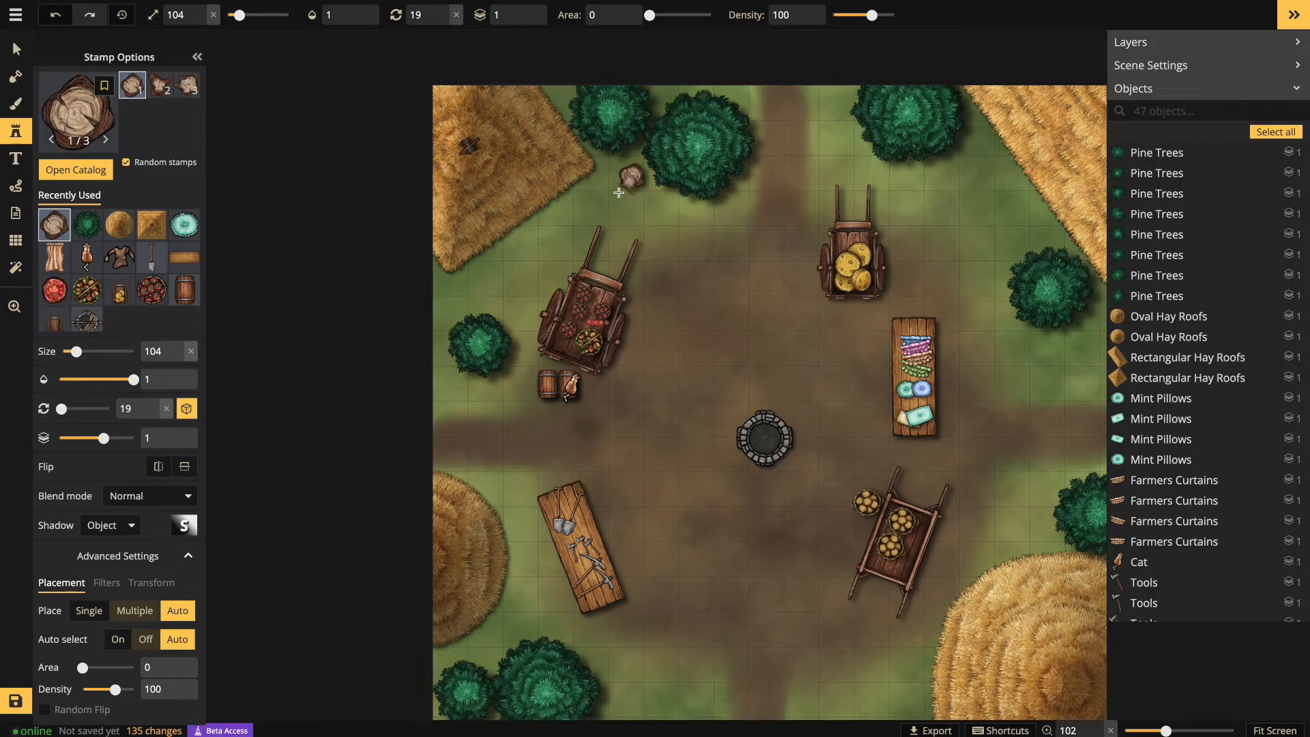
left_click(826, 521)
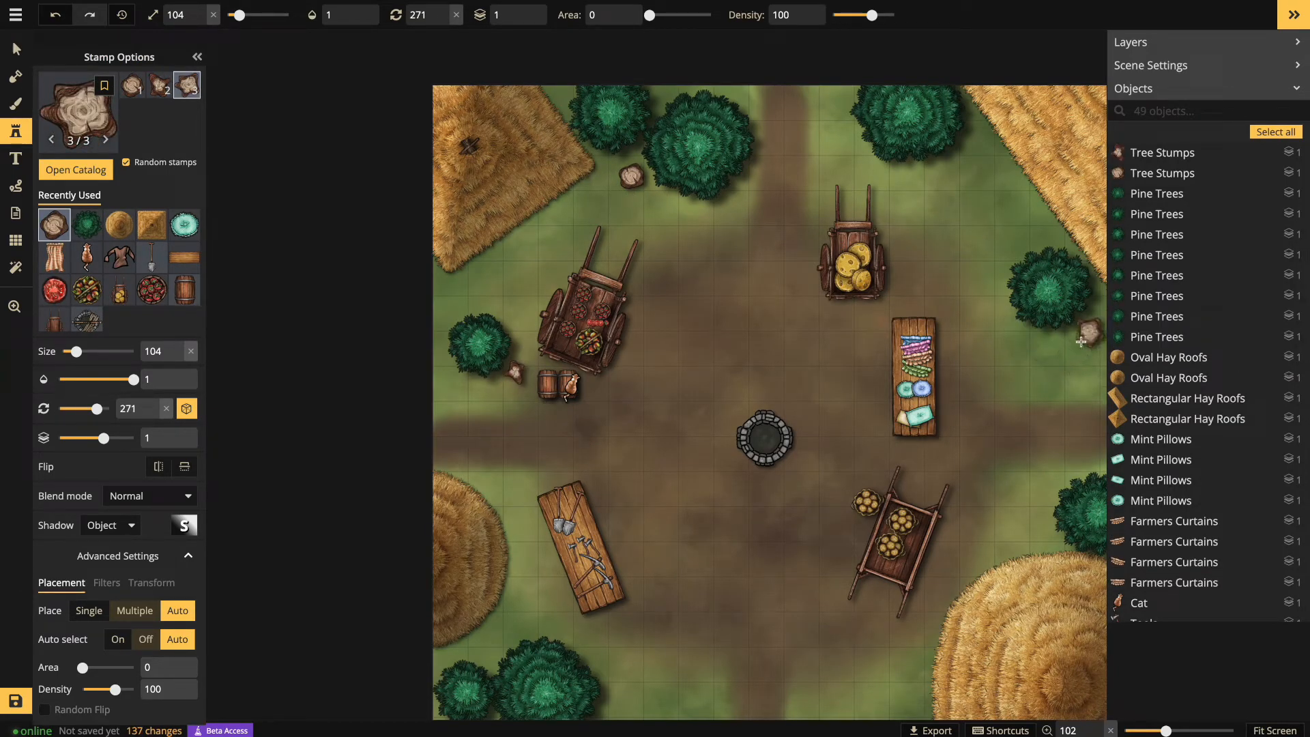
left_click(1084, 336)
left_click(1061, 352)
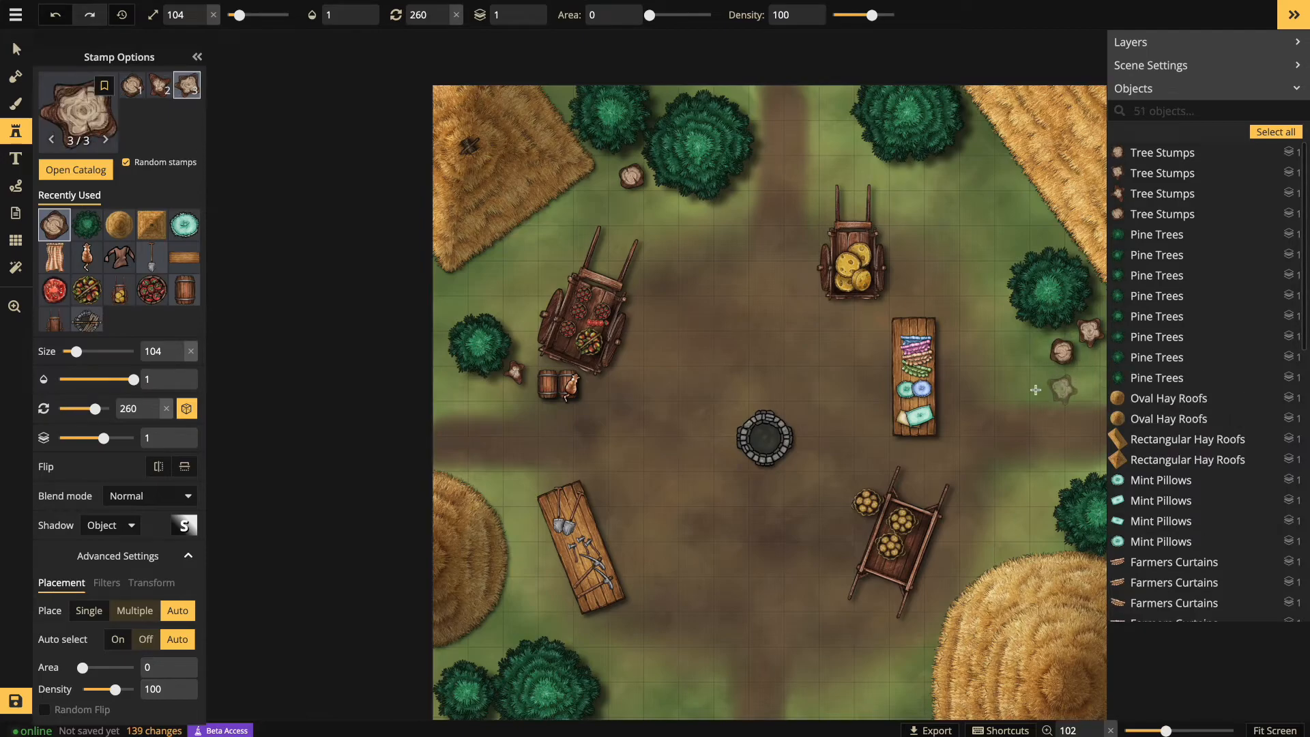
Choose the Palm Trees stamp from the Forest set, set its size to 23, and place a few plants between the top-left roof and left pine
left_click(96, 125)
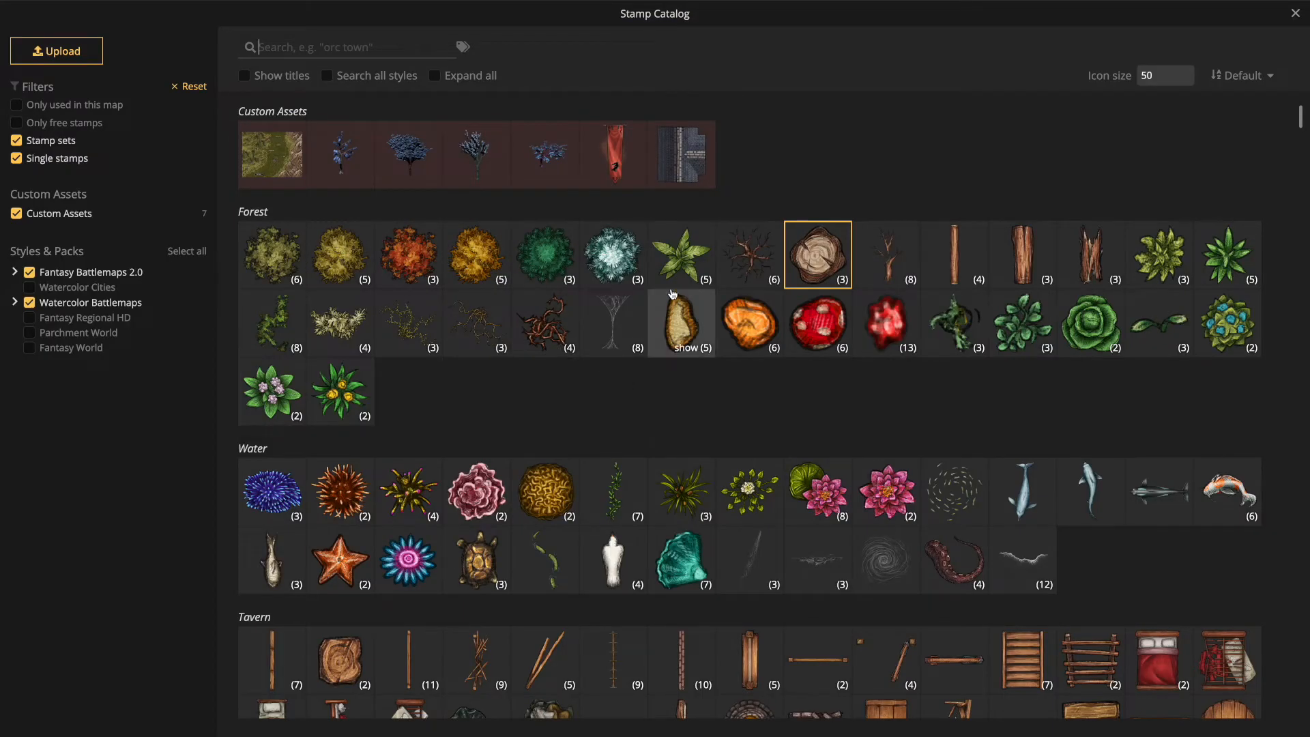
left_click(680, 266)
left_click(580, 304)
left_click_drag(76, 352, 72, 352)
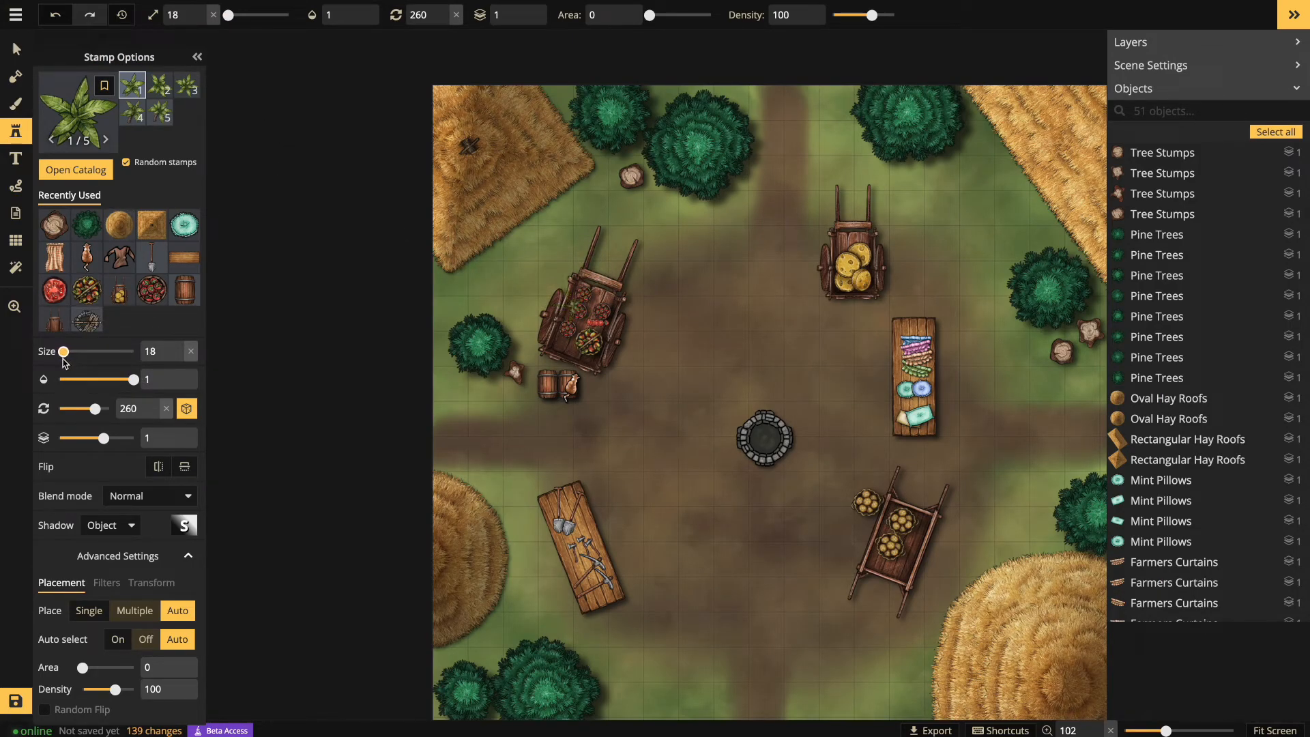
left_click(469, 280)
left_click(471, 285)
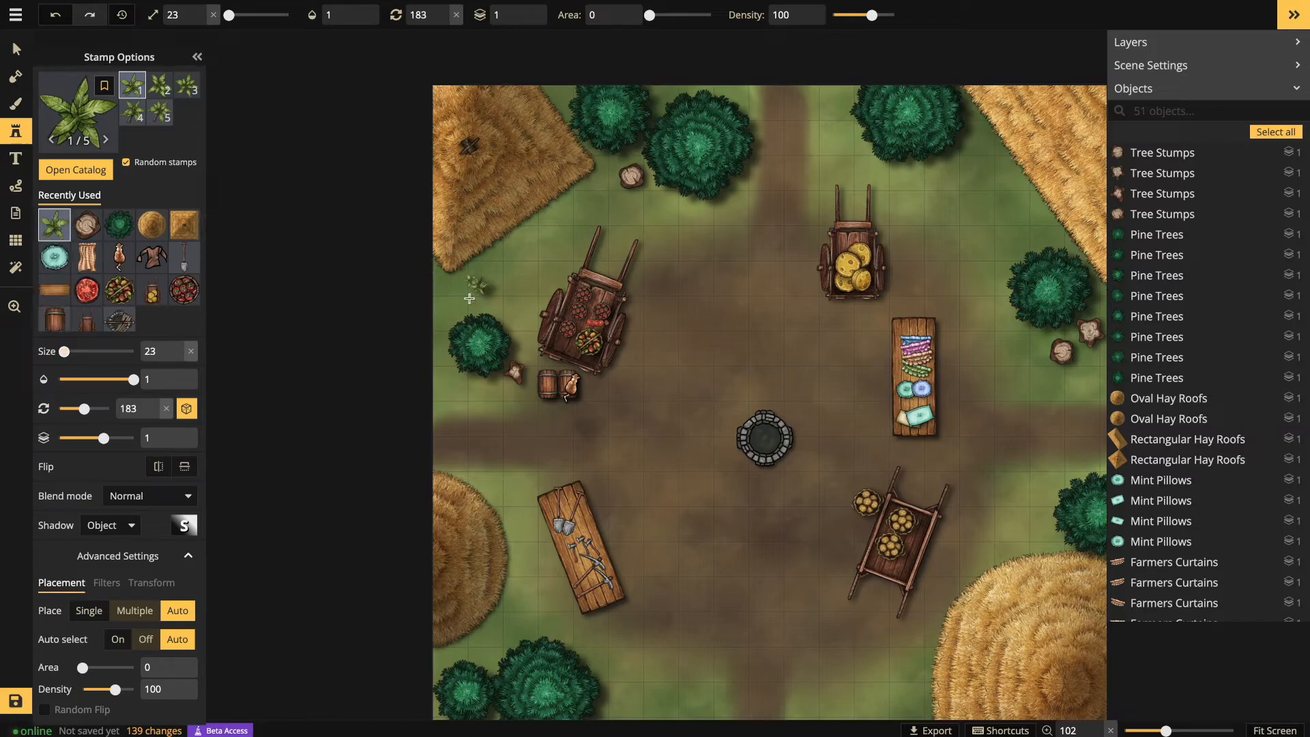
left_click(476, 297)
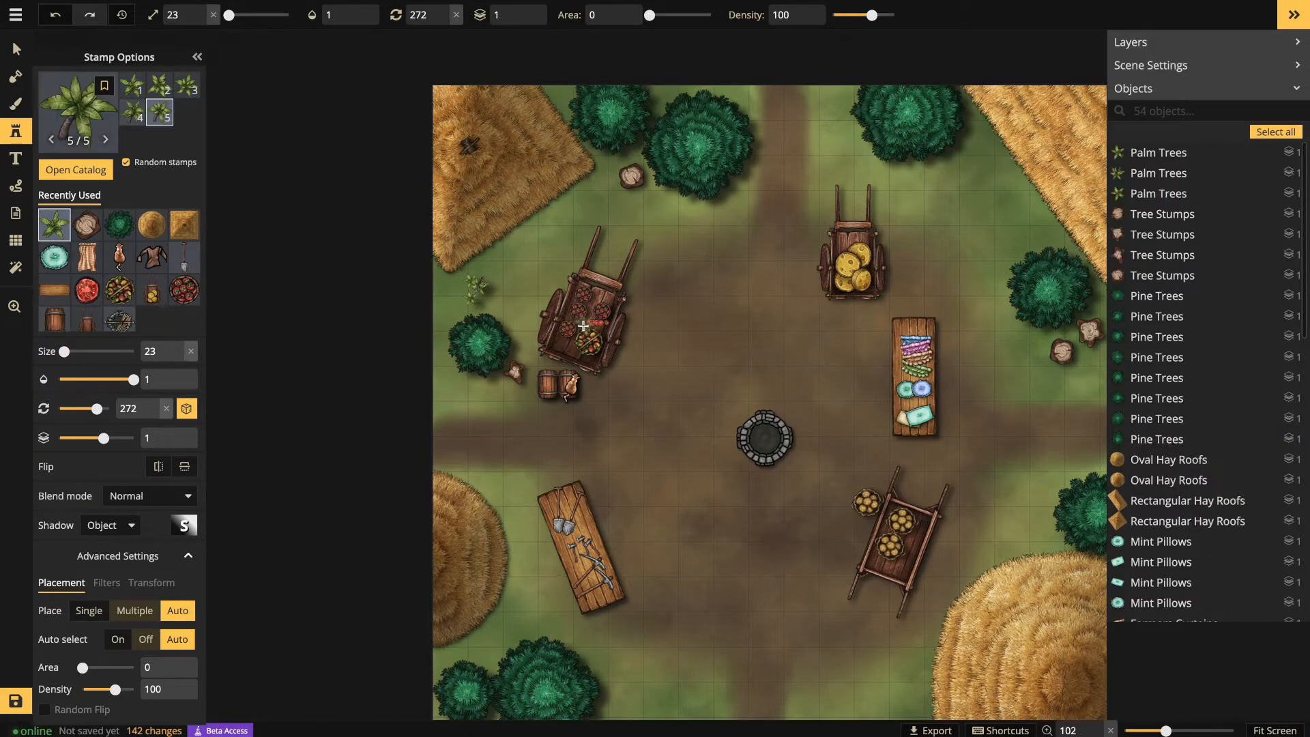
Scatter small Palm Trees plants above the right-hand pine, below the top-right pine and under the top-left pines
left_click(1026, 231)
left_click(1027, 229)
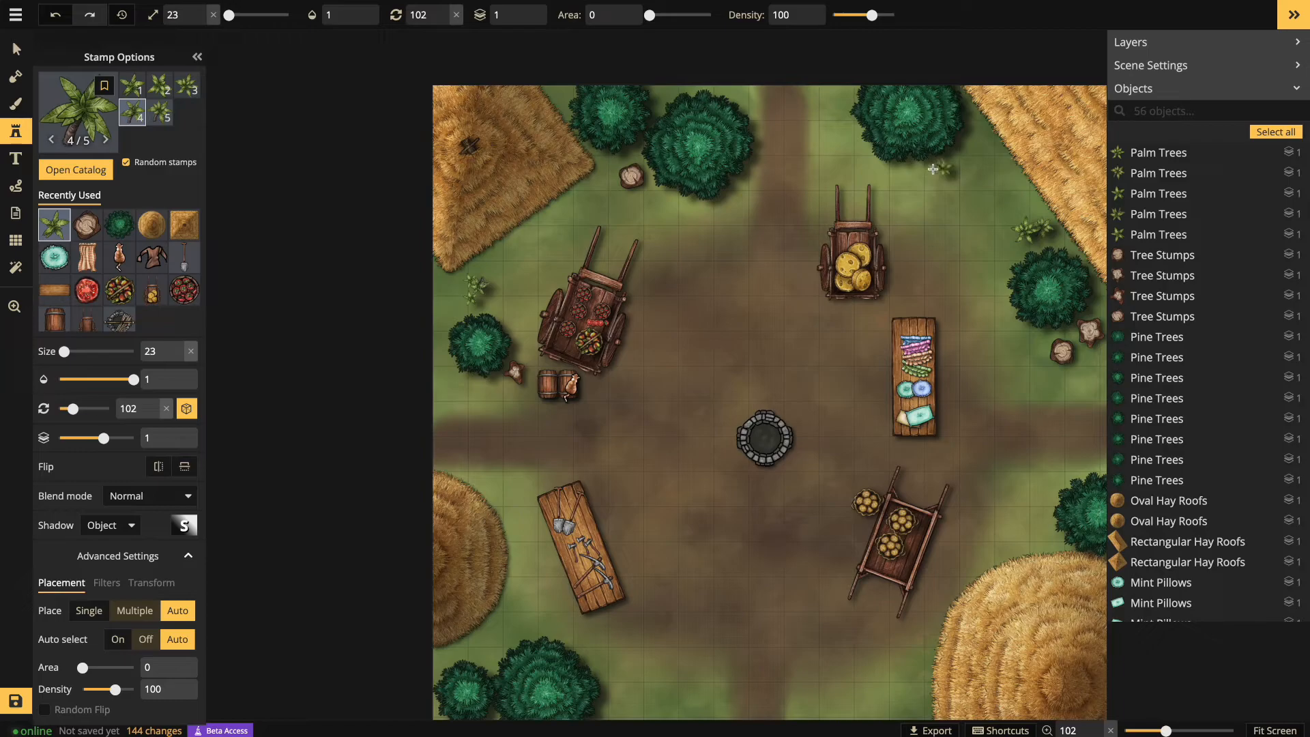
left_click(931, 168)
left_click(730, 164)
left_click(663, 198)
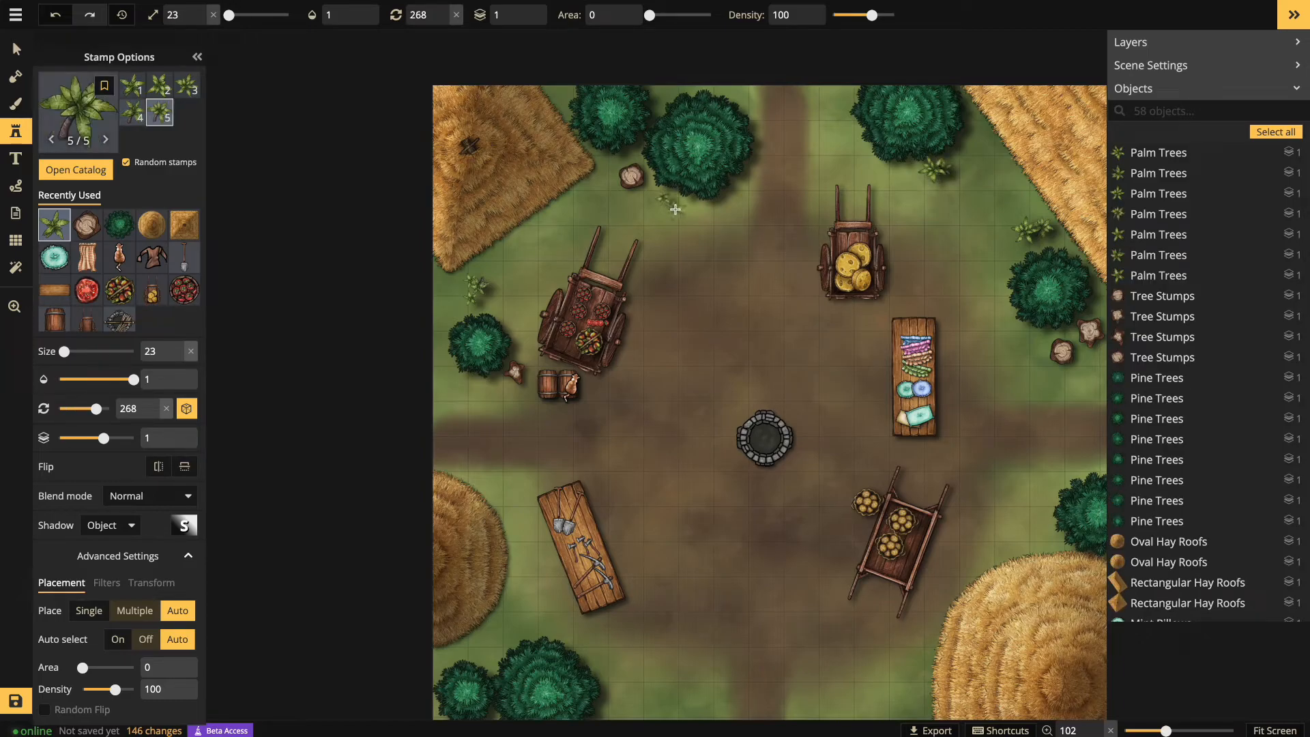
left_click(650, 197)
Add small Palm Trees plants around the bottom-left pines and in a cluster on the grass beside the south path
left_click(494, 659)
left_click(489, 655)
left_click(713, 685)
left_click(693, 688)
left_click(708, 682)
left_click(710, 686)
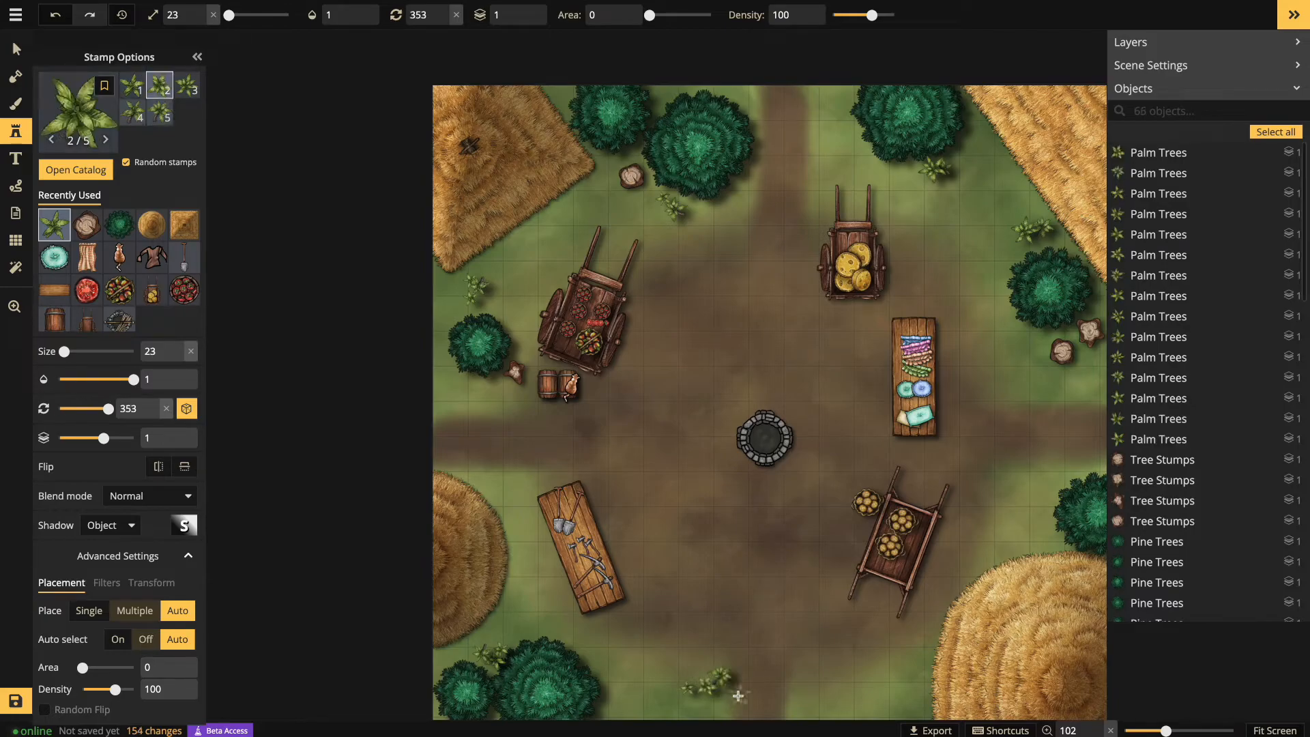
Place small Palm Trees plants along the left and upper edges of the bottom-right round roof
left_click(918, 702)
left_click(1039, 547)
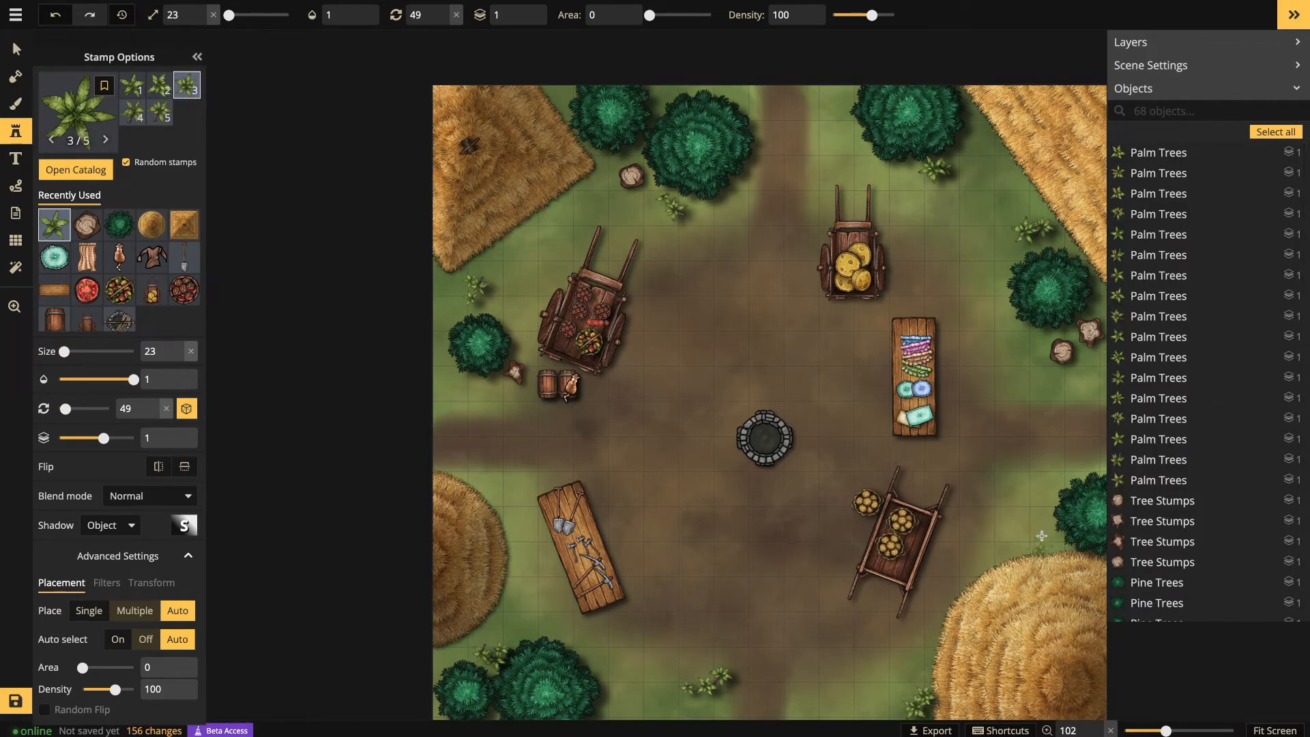
left_click(1033, 530)
left_click(1043, 545)
left_click(1048, 573)
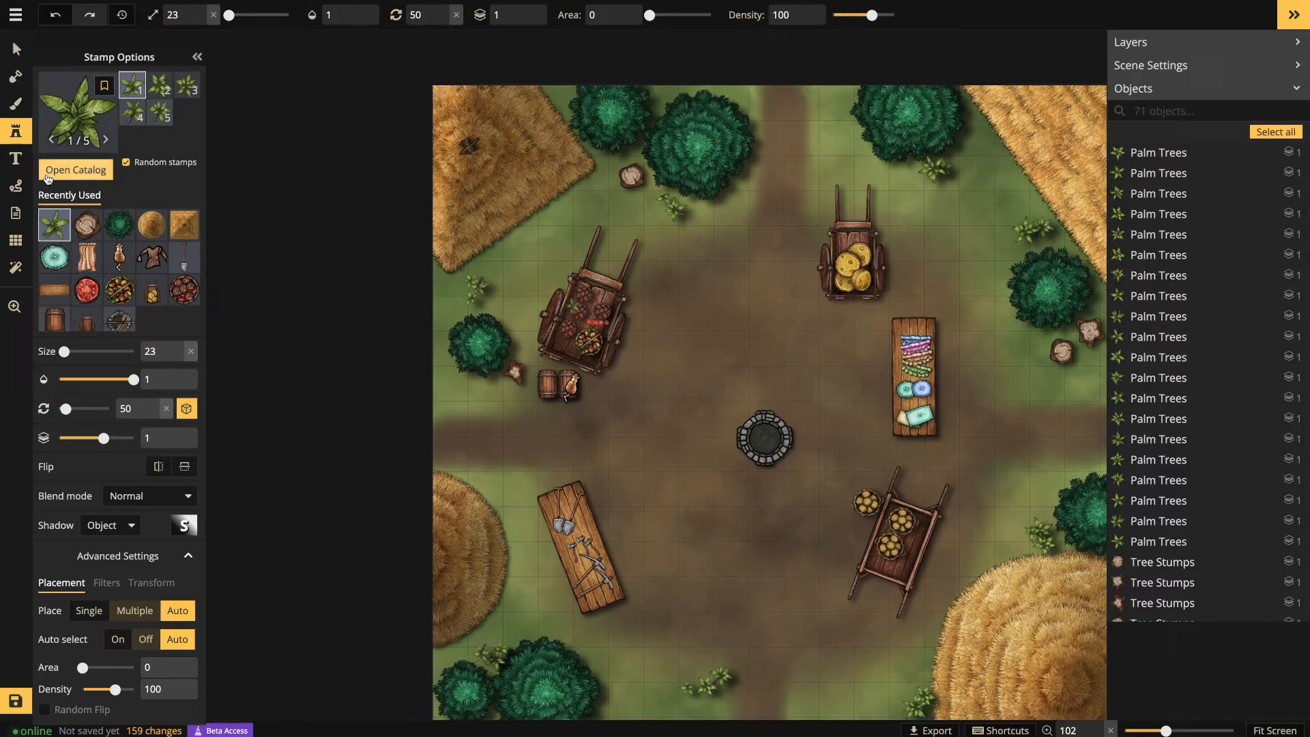
Choose the Blue Flowers stamp, disable random stamps, set its size to 118, and line the top-right roof's edge with four flowers
left_click(61, 125)
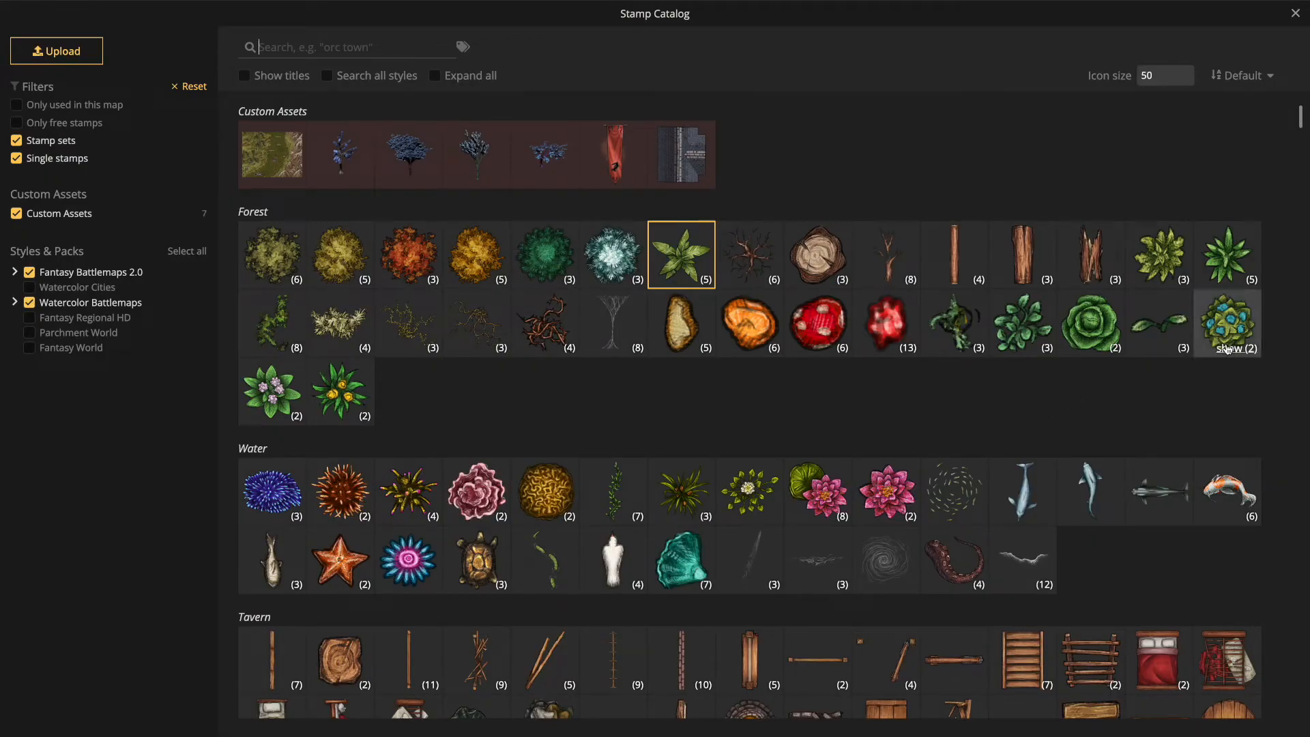
left_click(1228, 323)
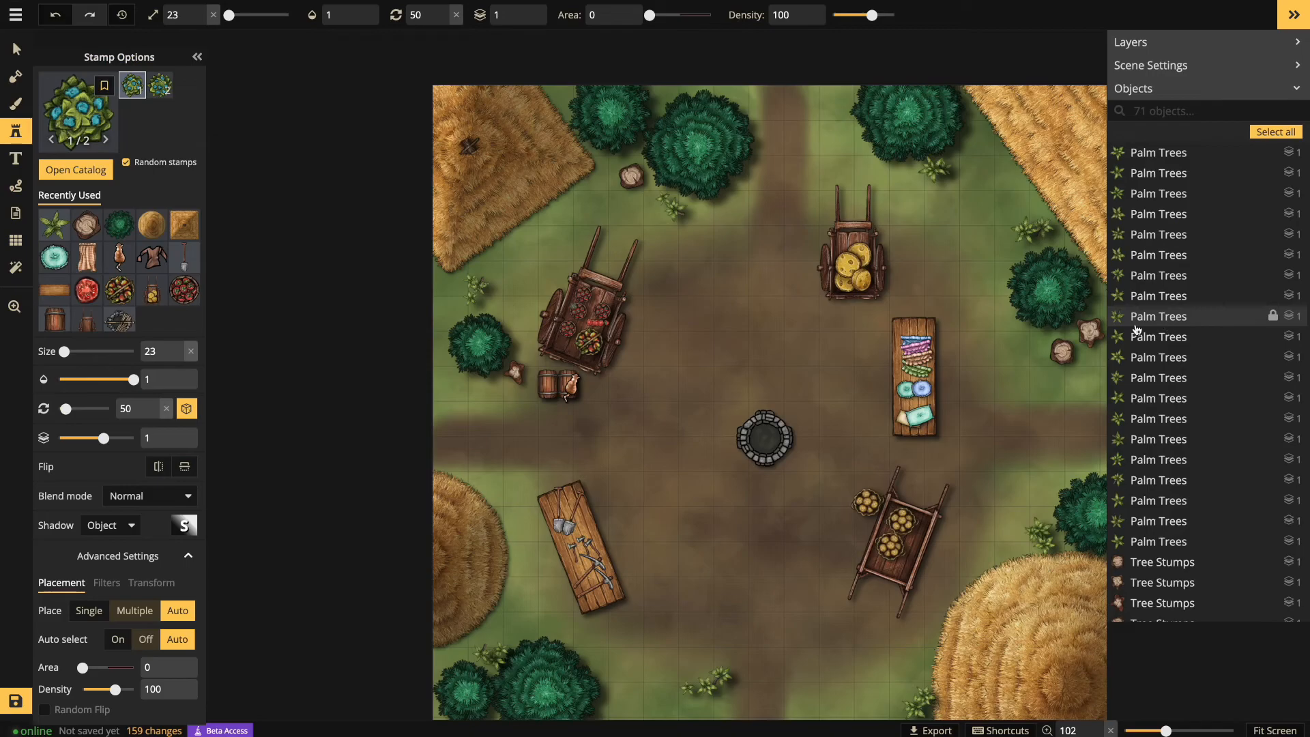
left_click(133, 164)
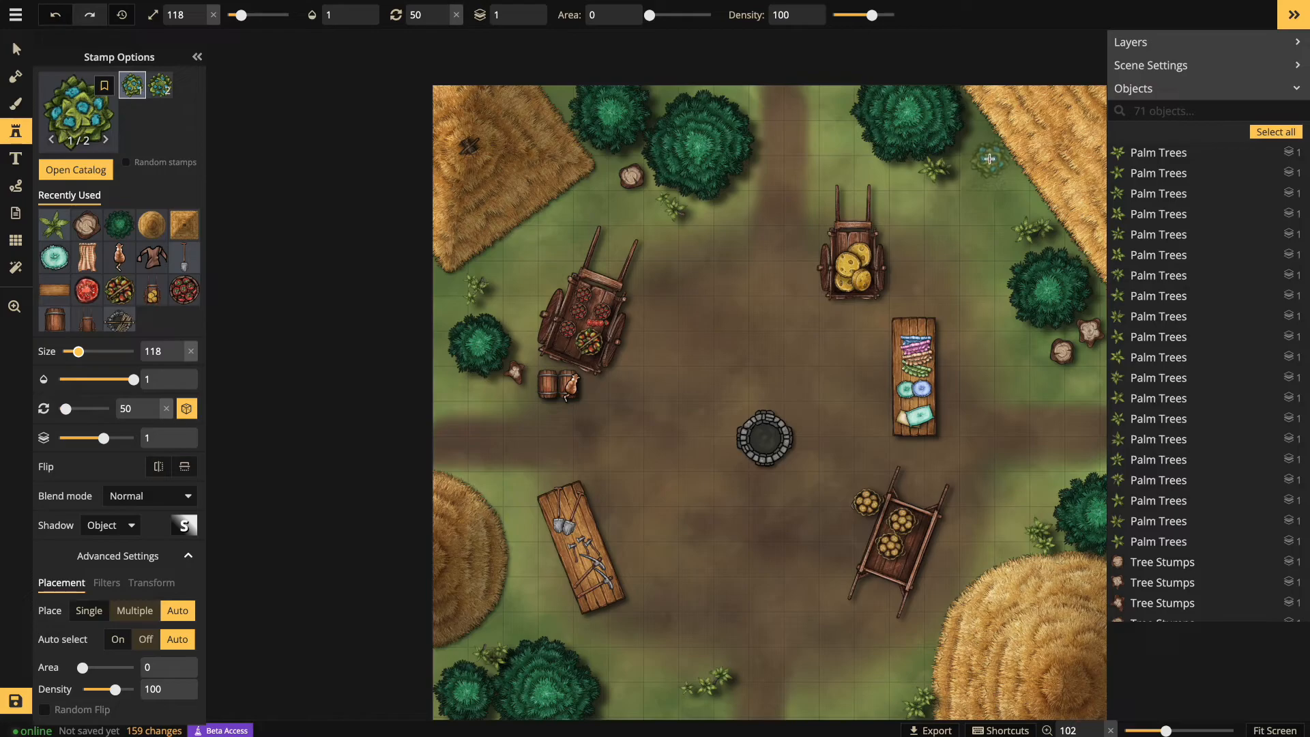
left_click(976, 136)
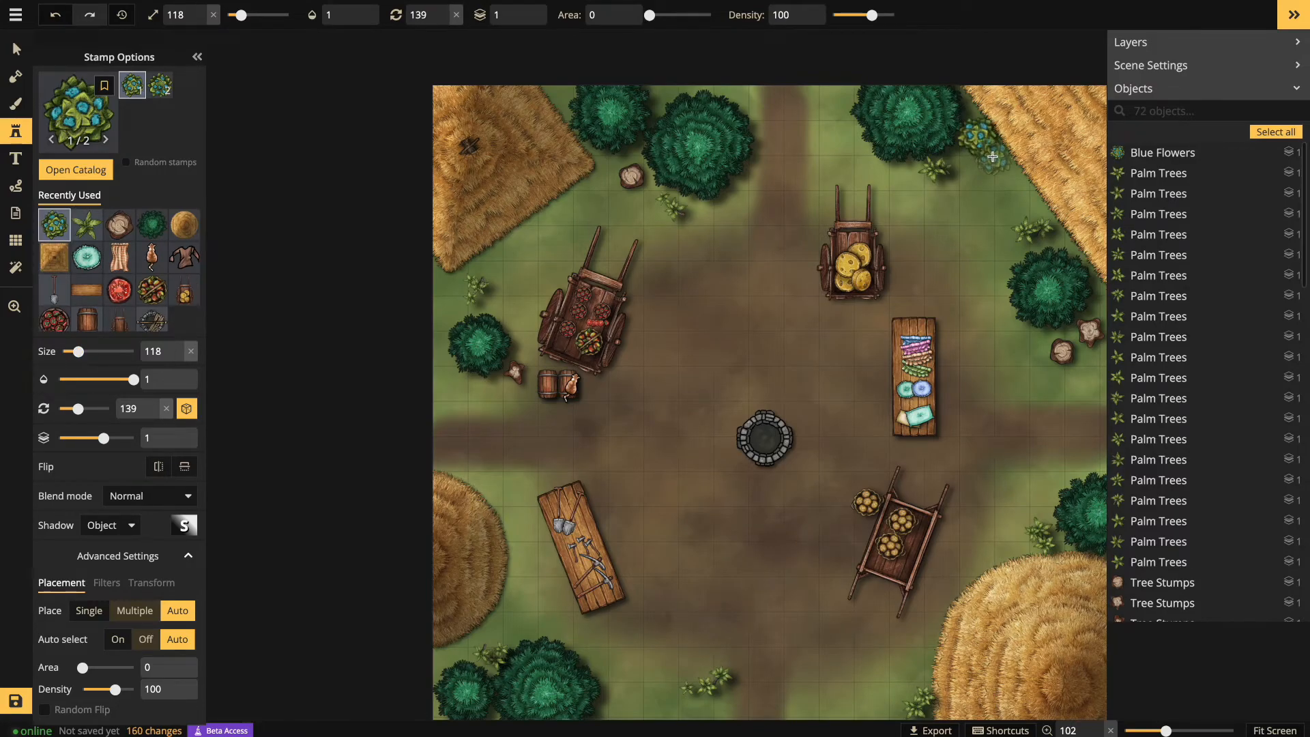
left_click(998, 158)
left_click(1021, 210)
left_click(1034, 209)
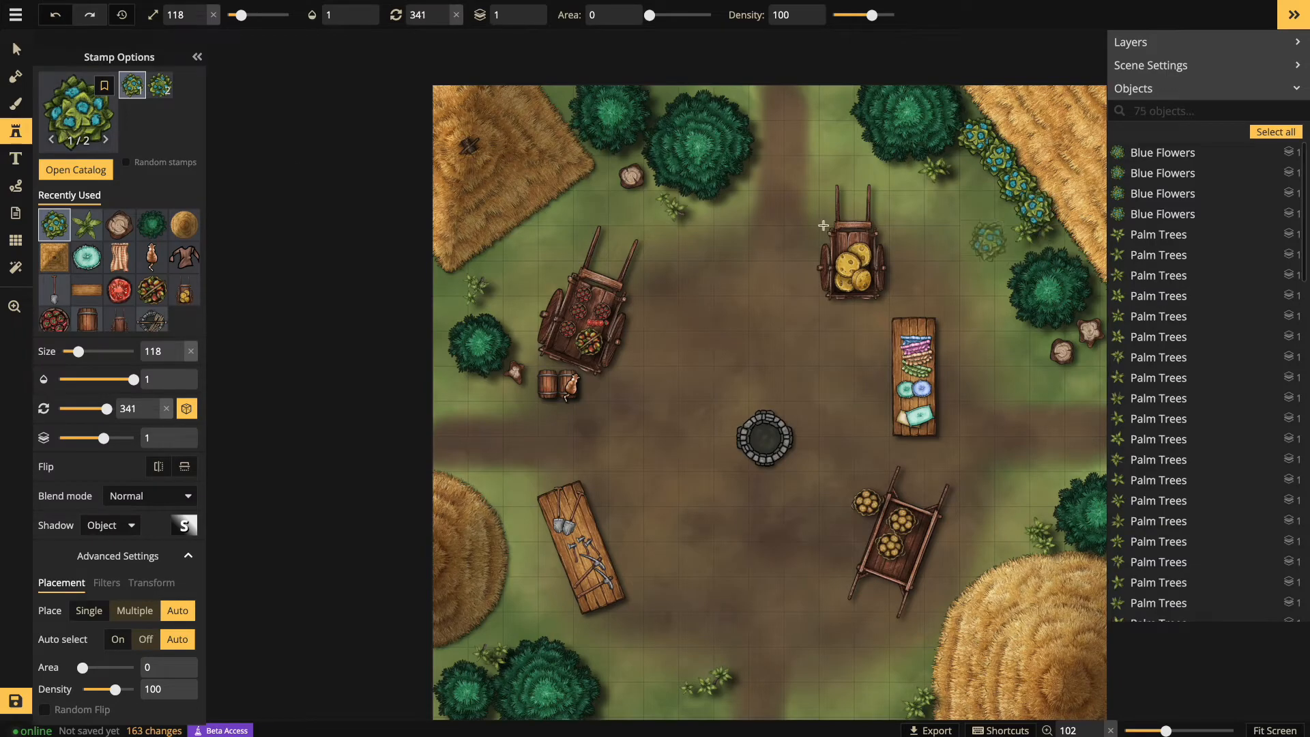
Raise the top-right rectangular hay roof to layer 3 and deselect it
left_click(16, 49)
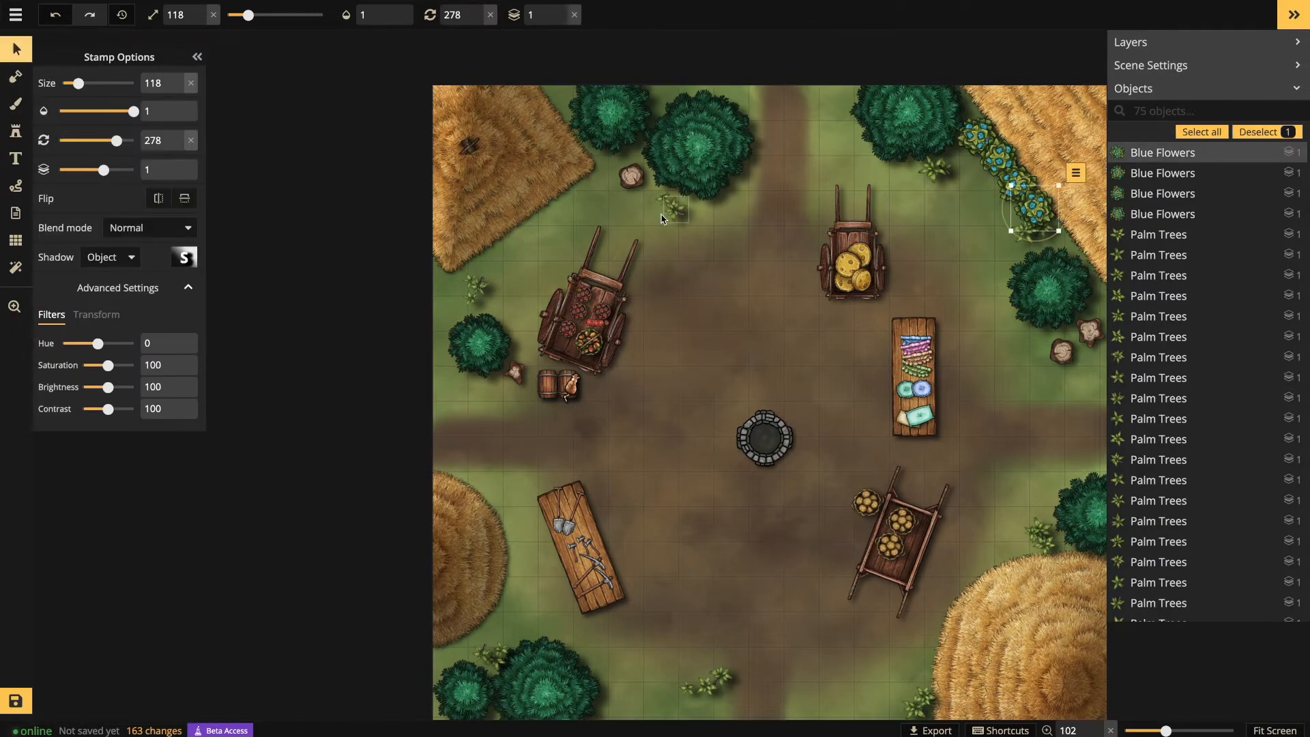
left_click(1054, 139)
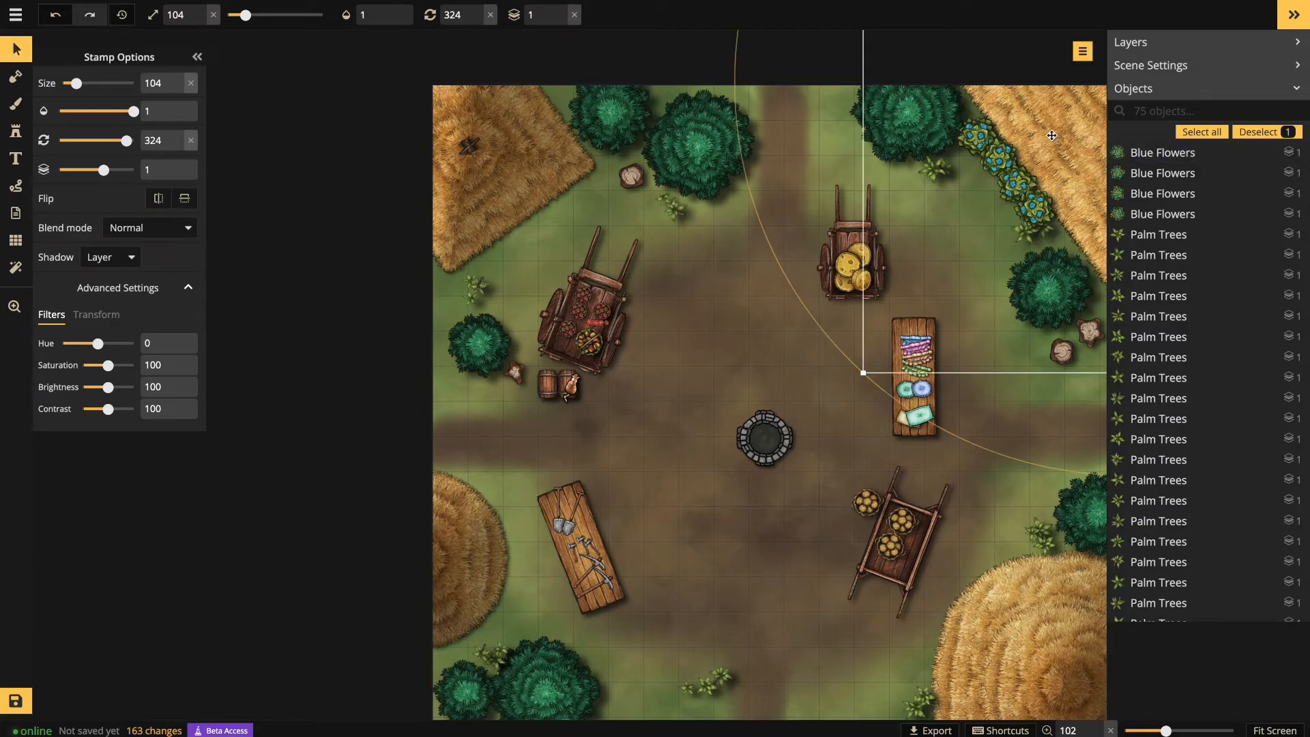
left_click(561, 14)
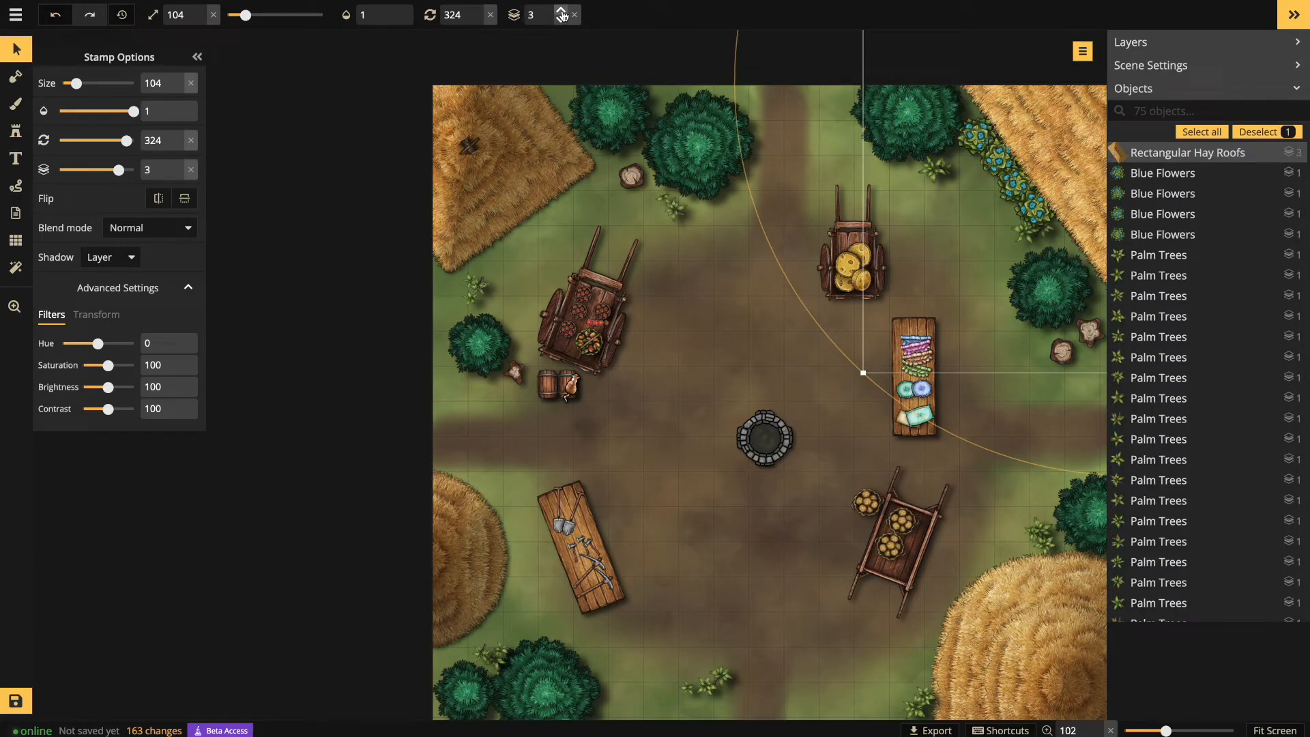
left_click(750, 352)
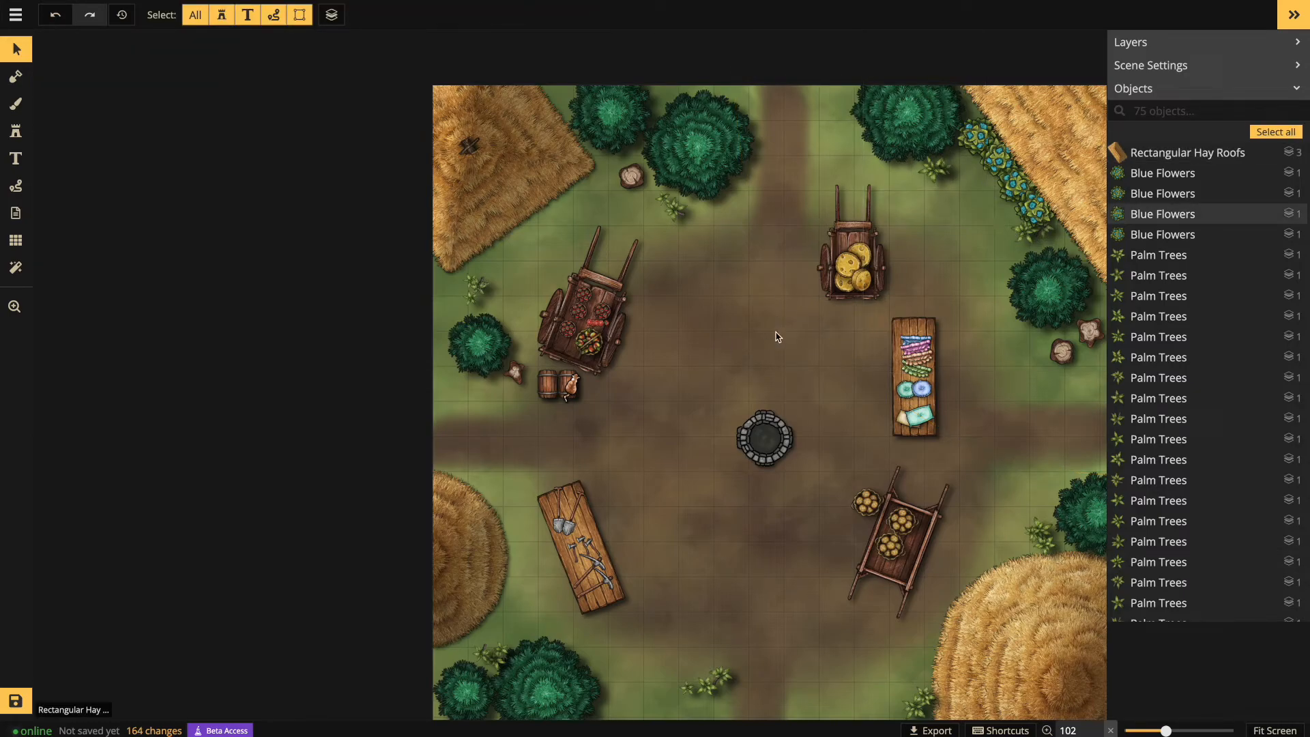
Move the small palm plant at the end of the blue flower row down toward the right-hand pine
left_click(11, 133)
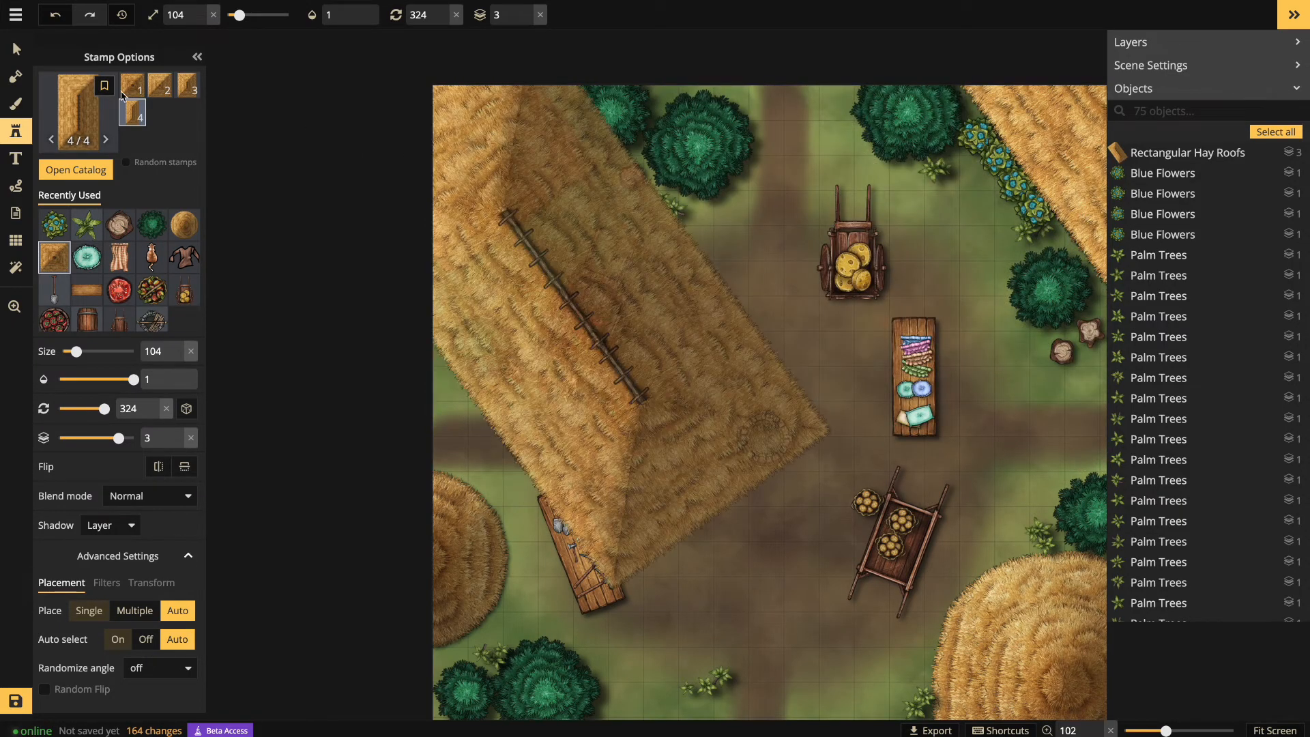
left_click(16, 49)
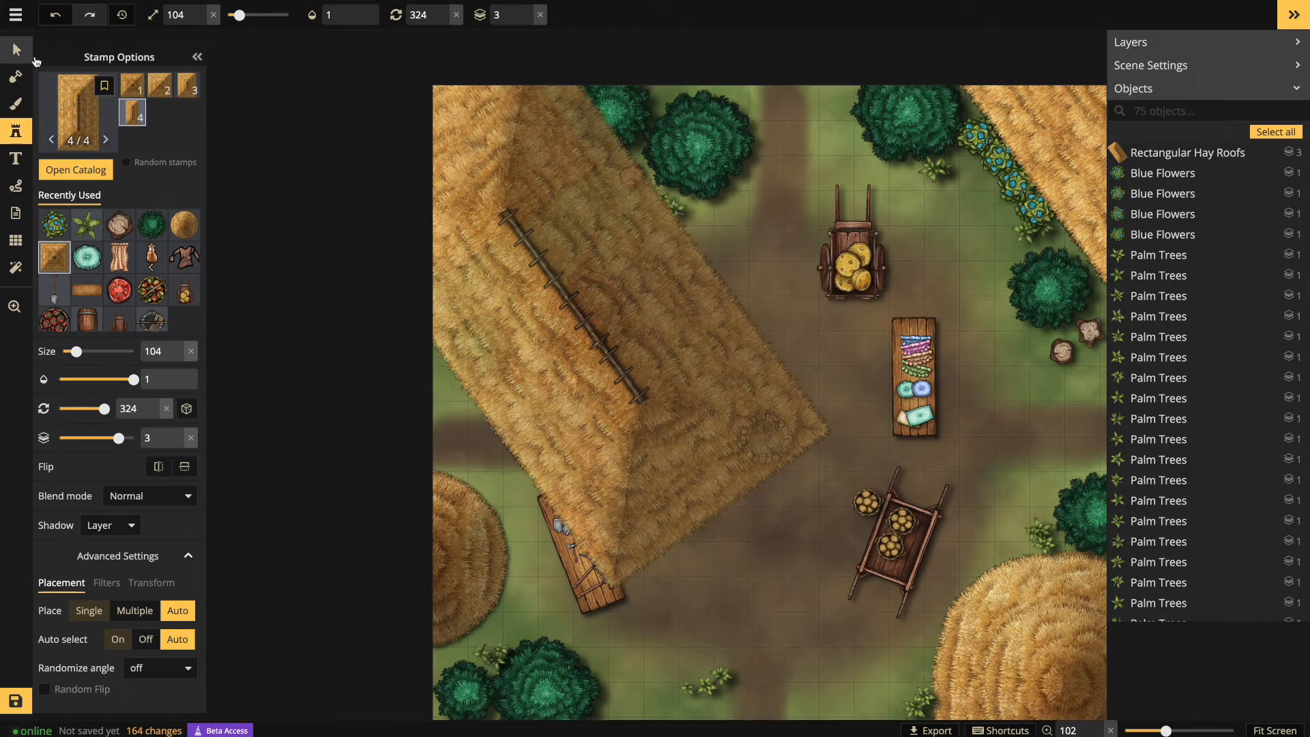
mouse_move(1041, 225)
left_mouse_down()
mouse_move(1012, 256)
mouse_move(1023, 223)
mouse_move(1021, 240)
left_mouse_up()
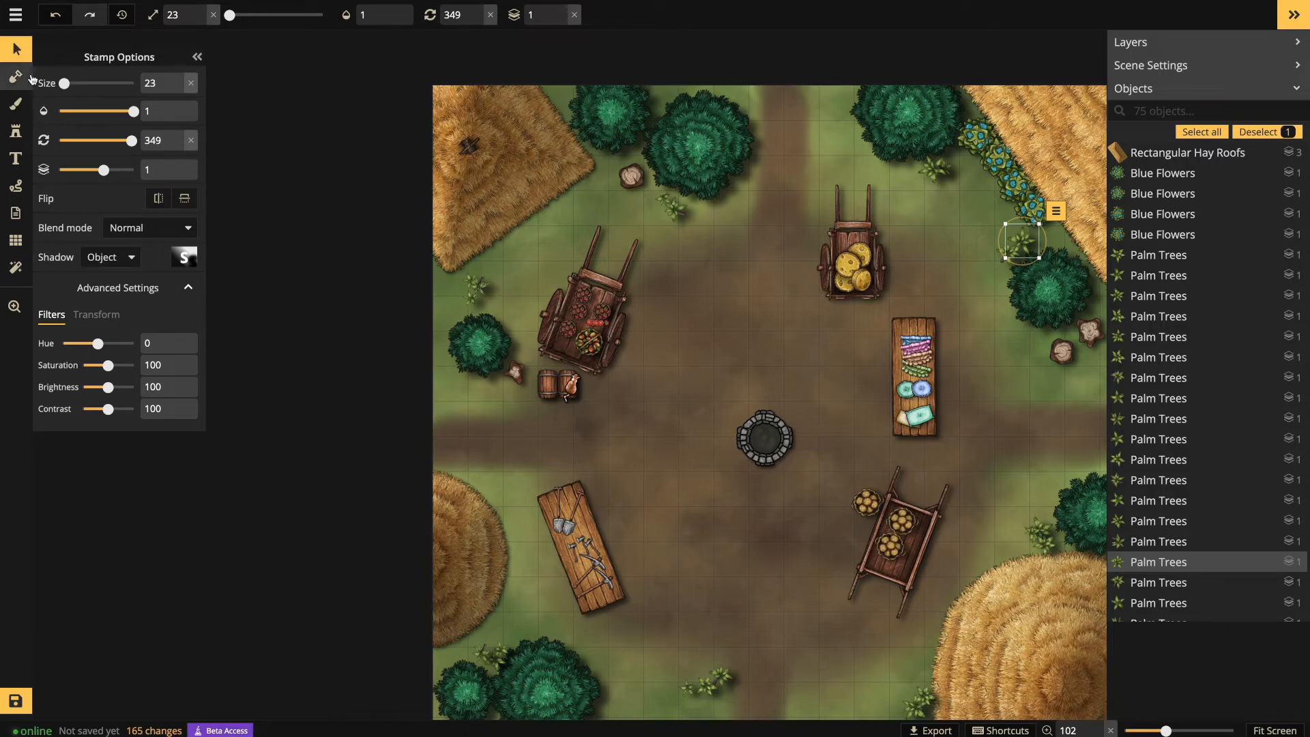
Choose the Forest Floor Plants stamp at size 100 and place plants above the left pine, beside the top-left roof and near the bottom-left pines
left_click(16, 132)
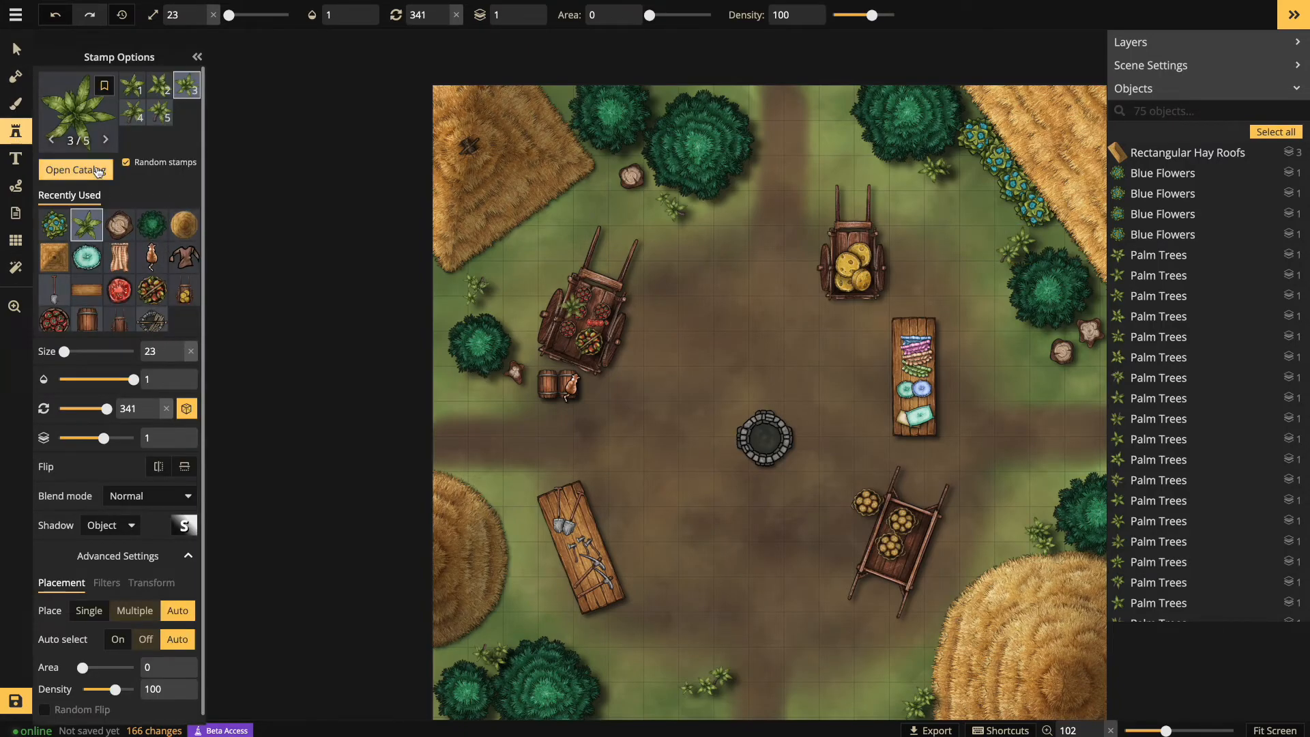
left_click(75, 169)
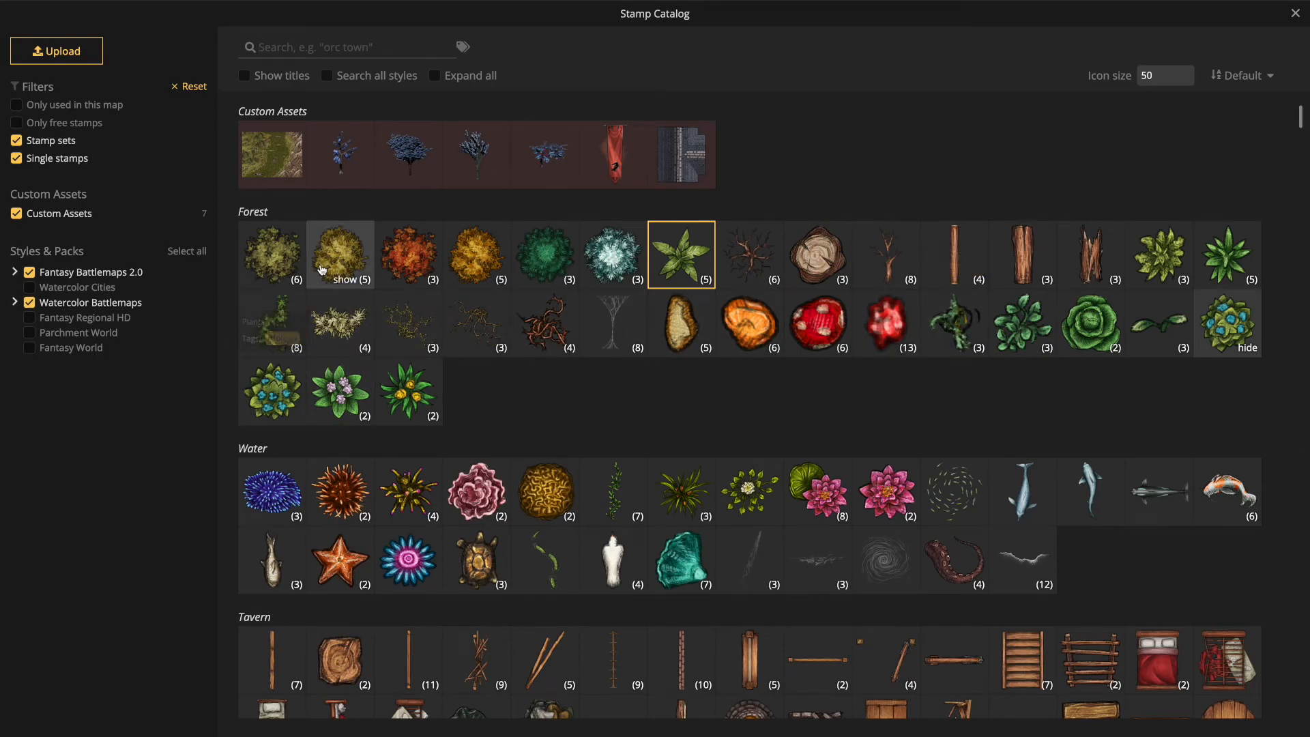
mouse_move(1205, 285)
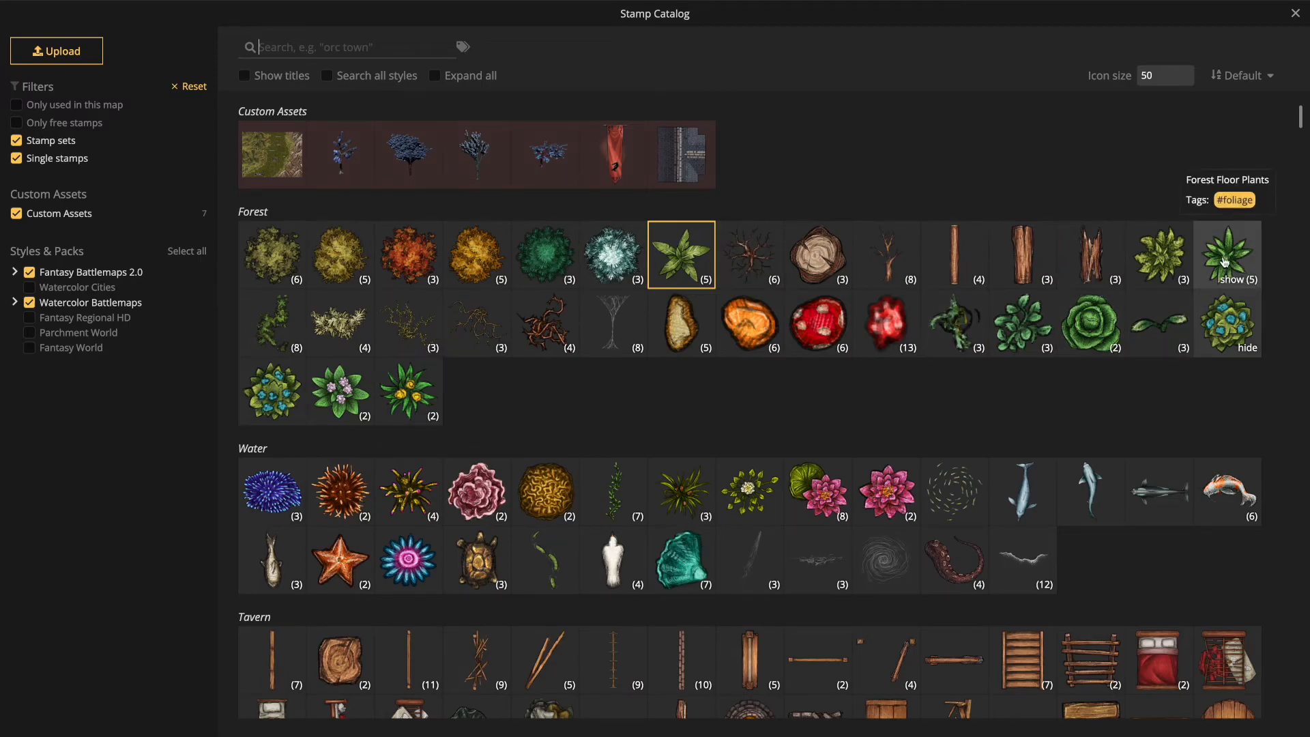
left_click(1215, 263)
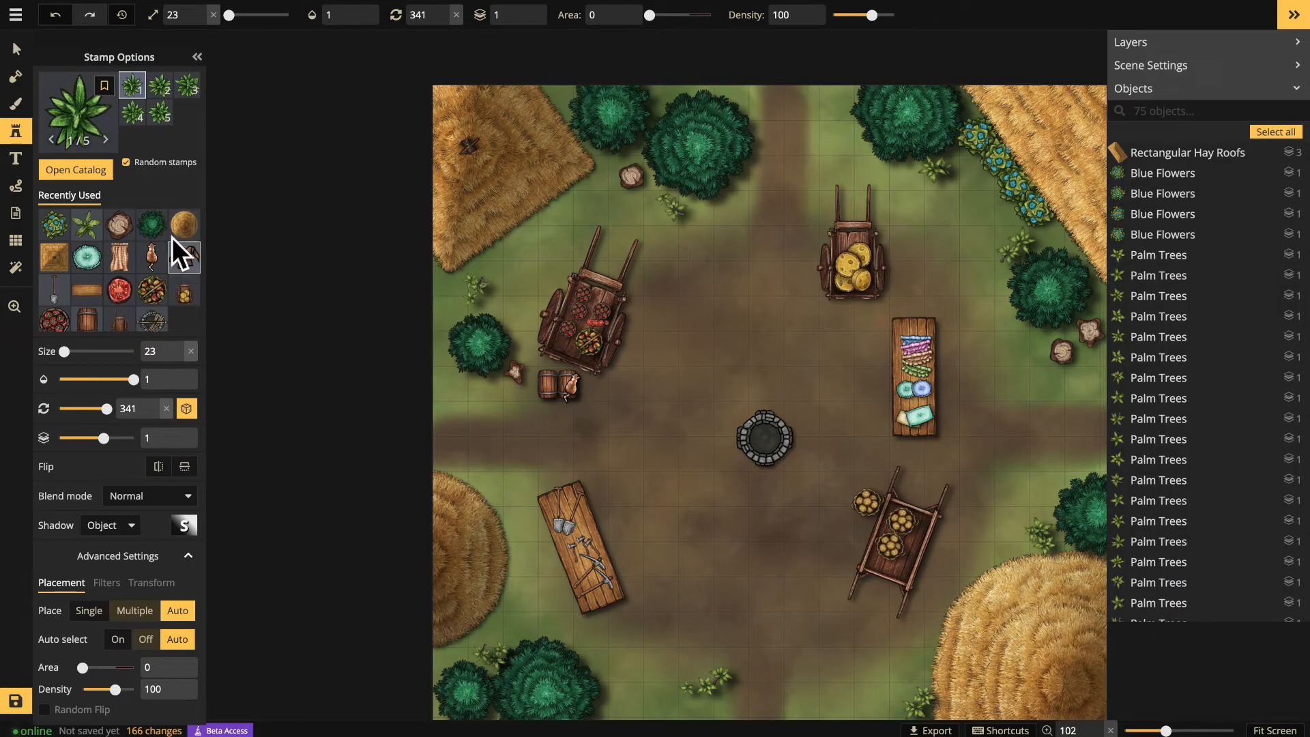
left_click_drag(64, 351, 75, 353)
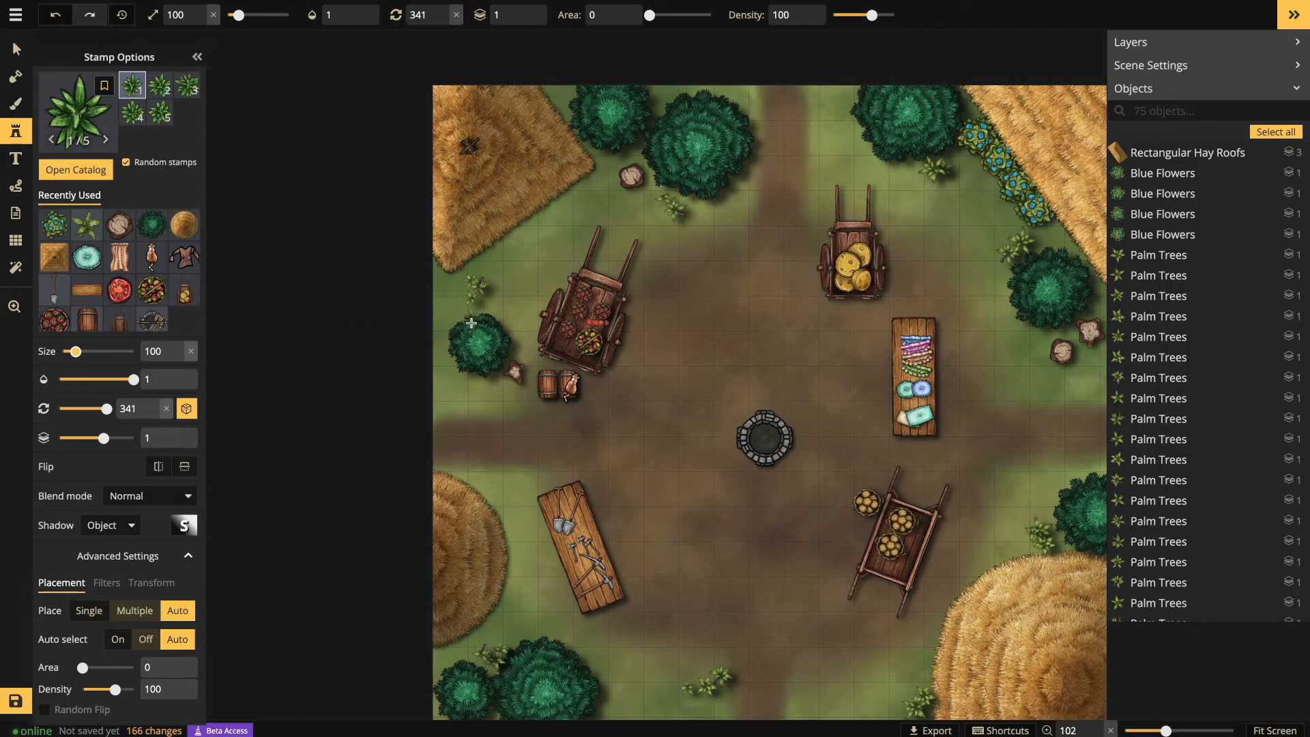
left_click(712, 317)
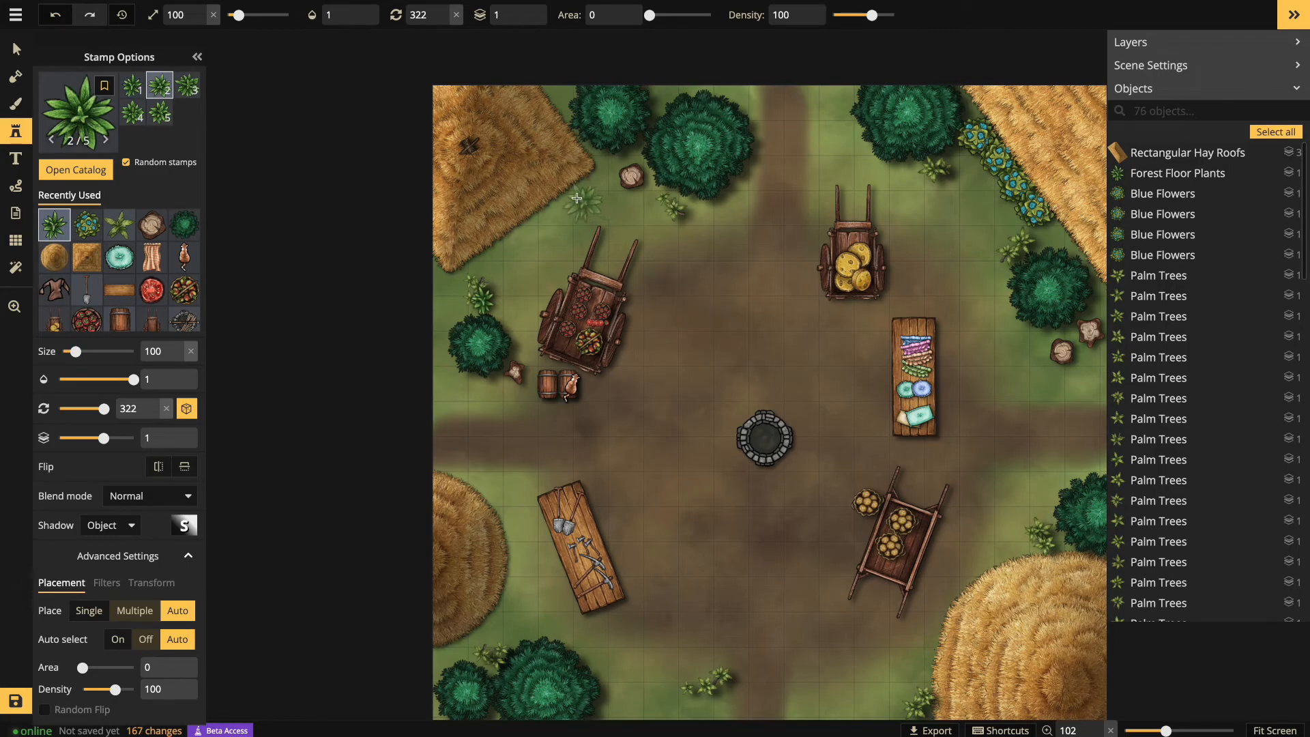
left_click(583, 213)
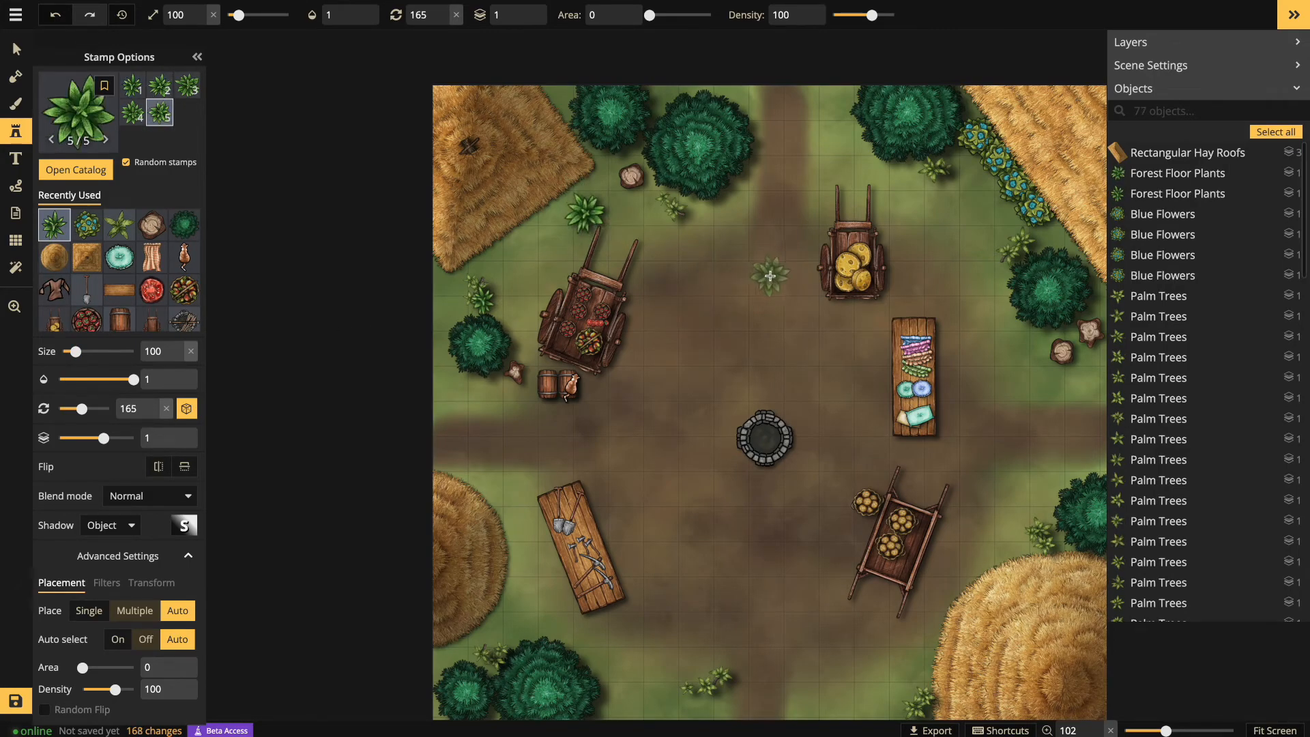
left_click(649, 644)
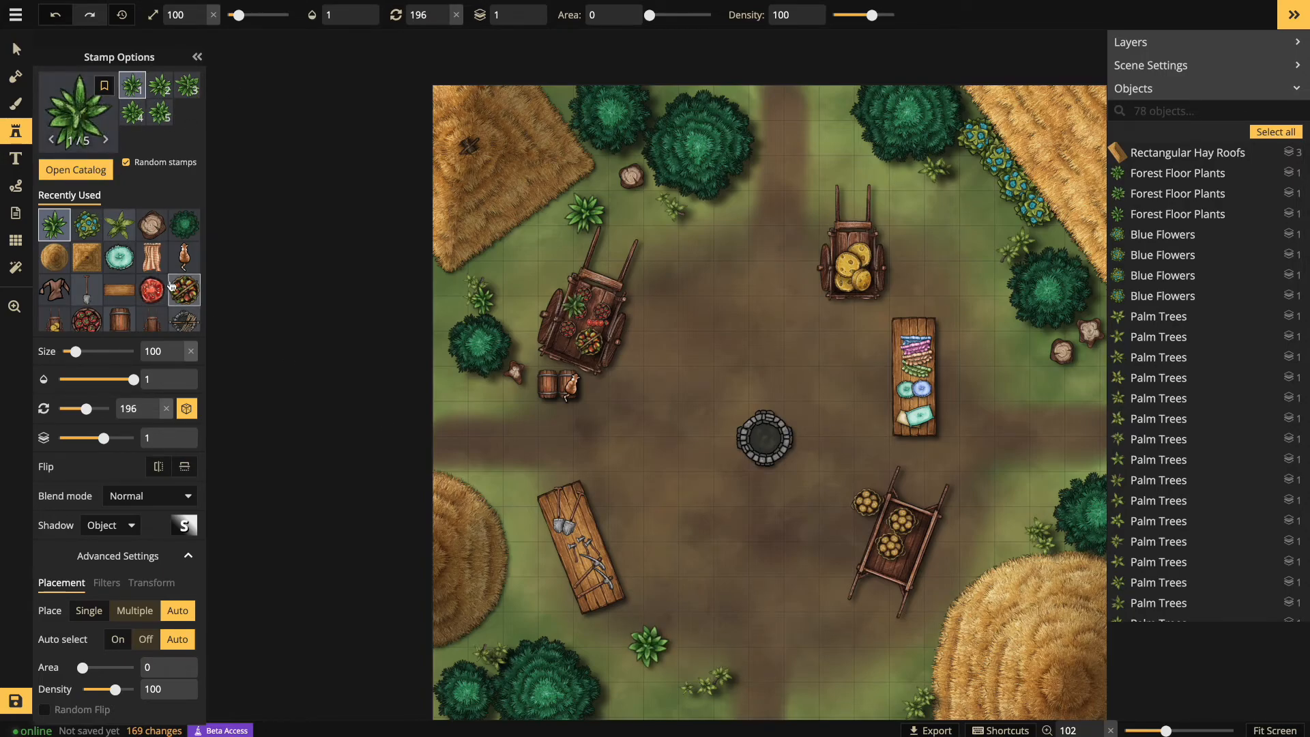
Set the Forest Floor Plants size to 32 and place small plants at the lower-right and upper-left rim of the well
left_click_drag(75, 352, 66, 352)
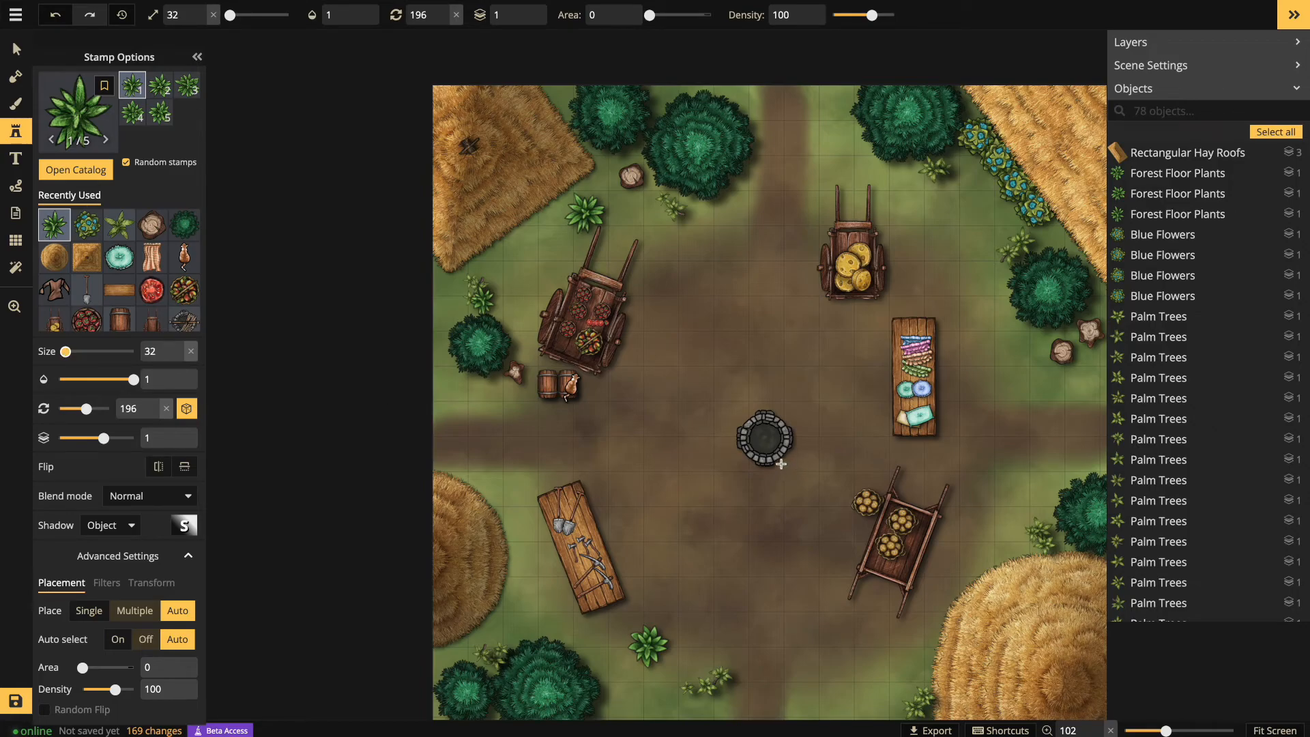
left_click(785, 463)
left_click(825, 474)
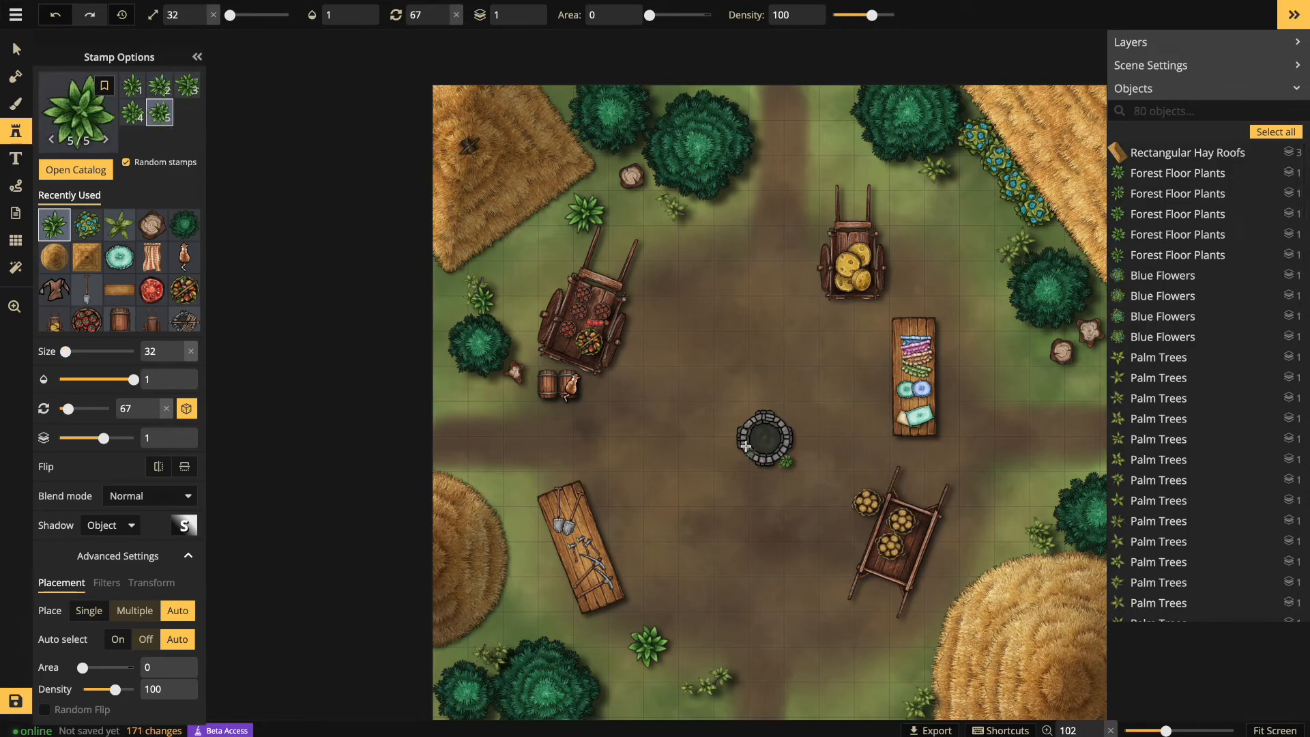
left_click(743, 415)
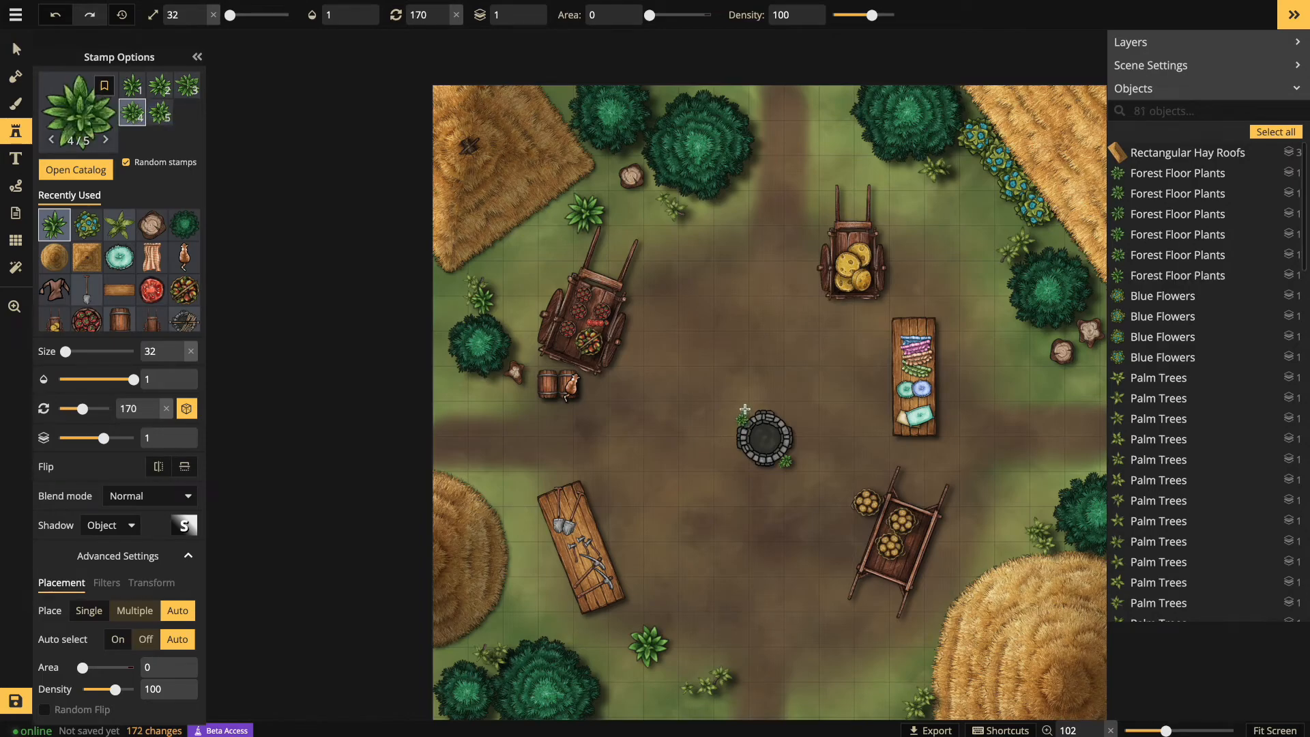
left_click(912, 487)
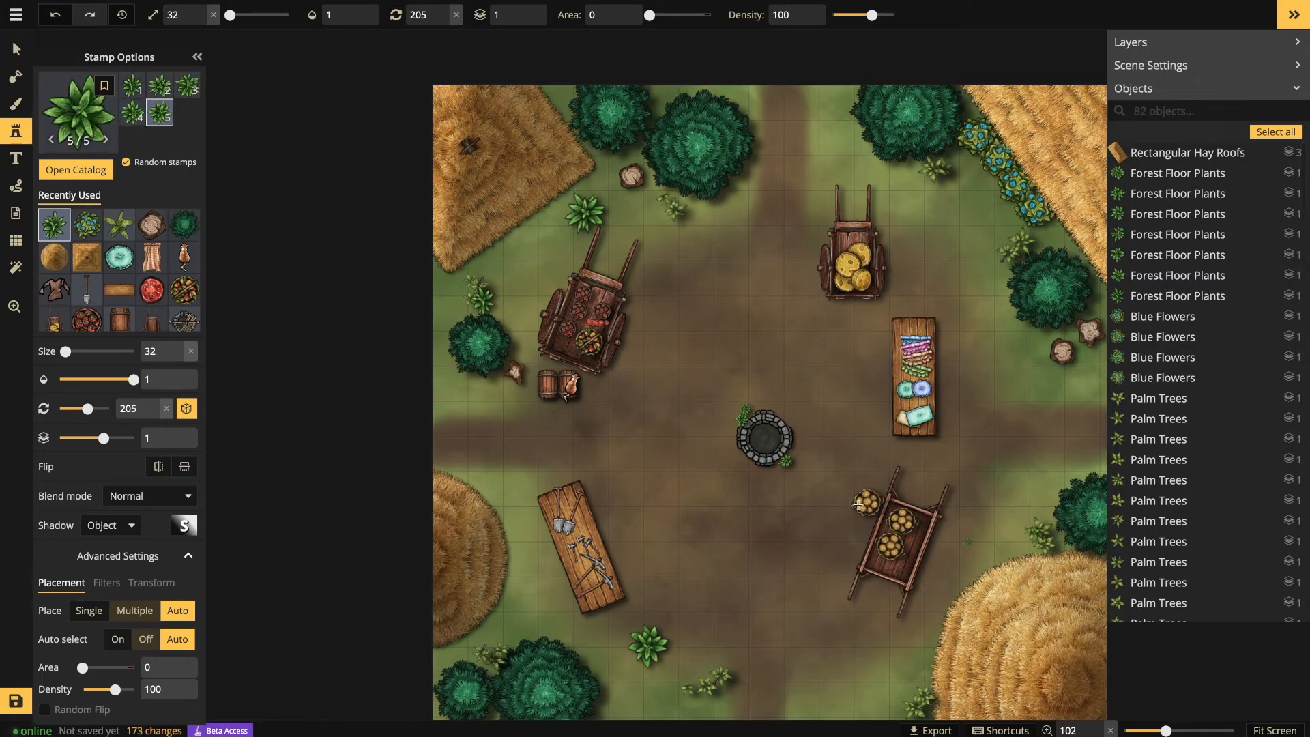
Raise the central well to layer 3 above the small plants on its rim and deselect it
left_click(27, 53)
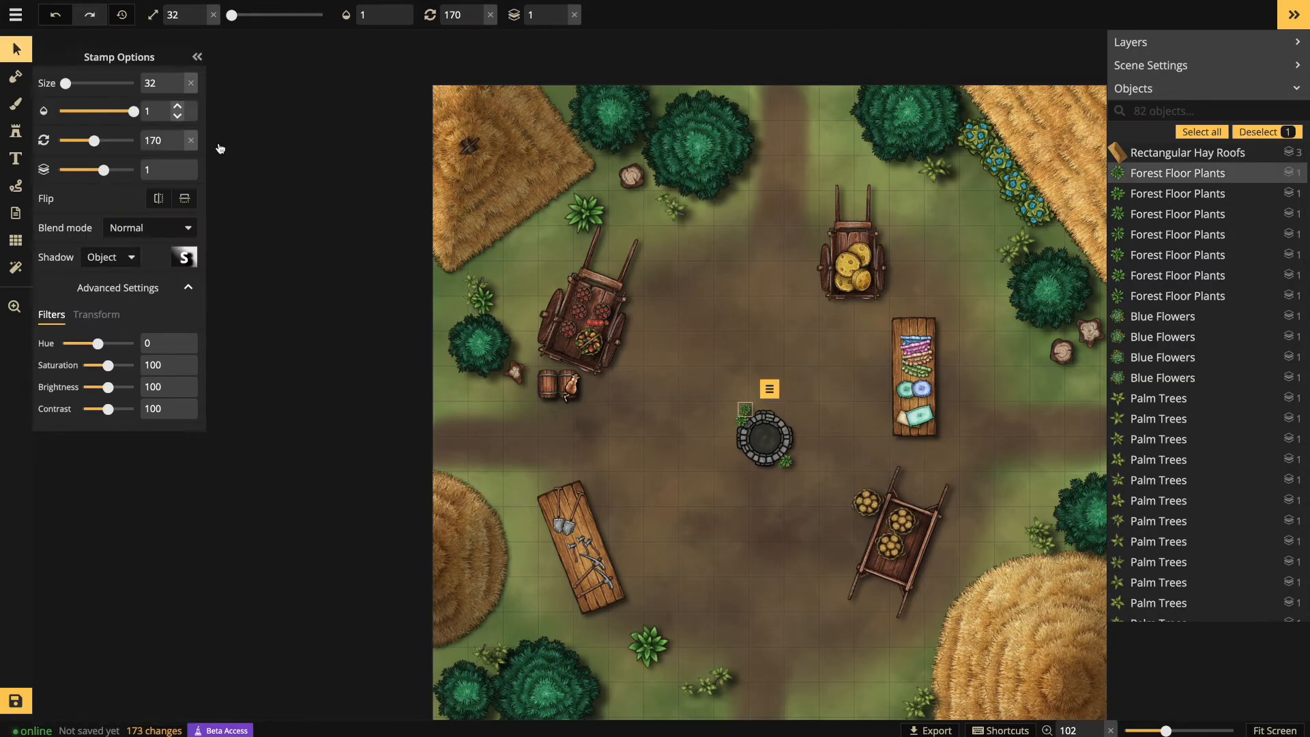
left_click(779, 428)
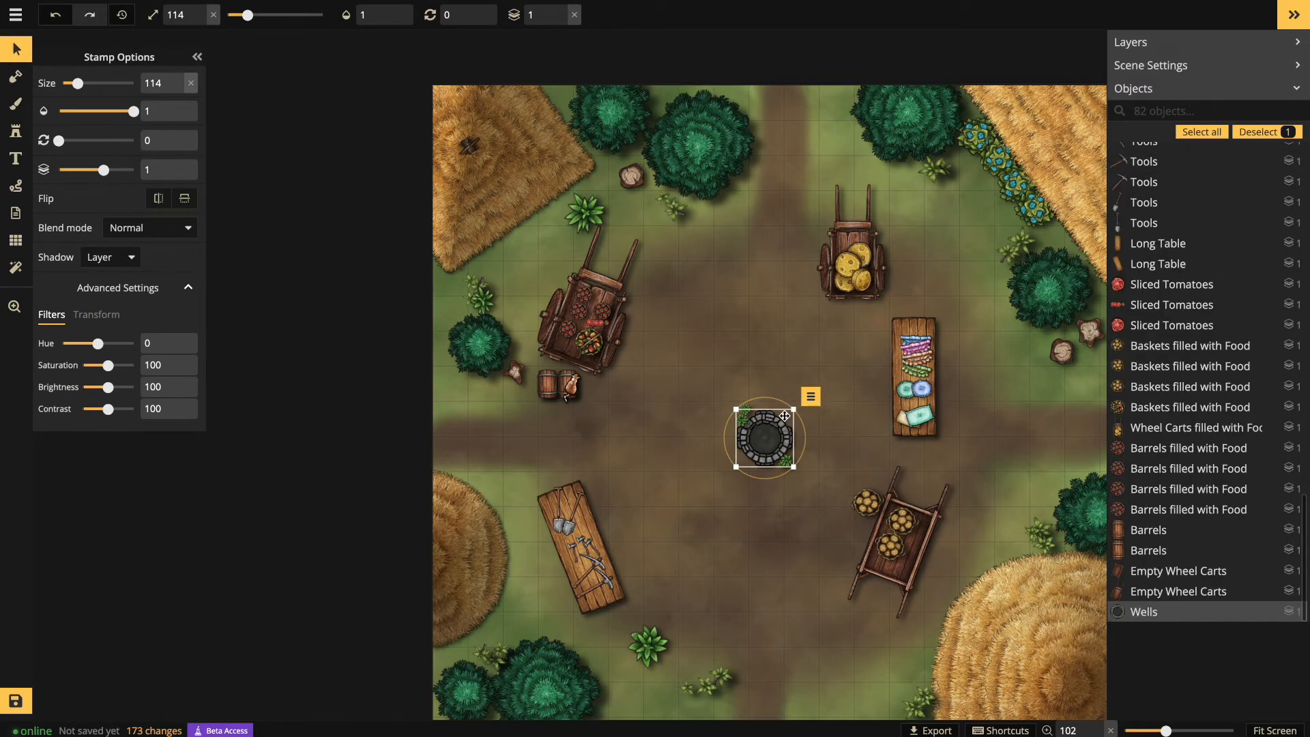
left_click(560, 11)
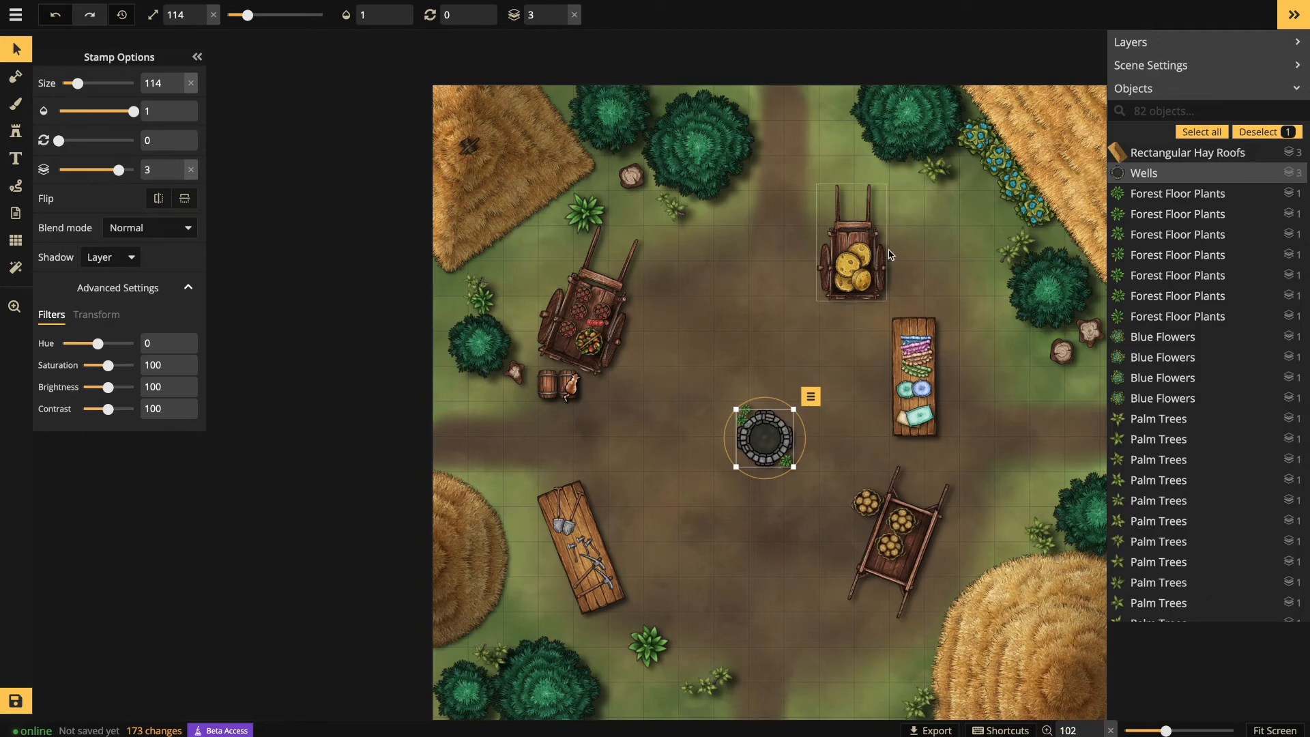
left_click(740, 314)
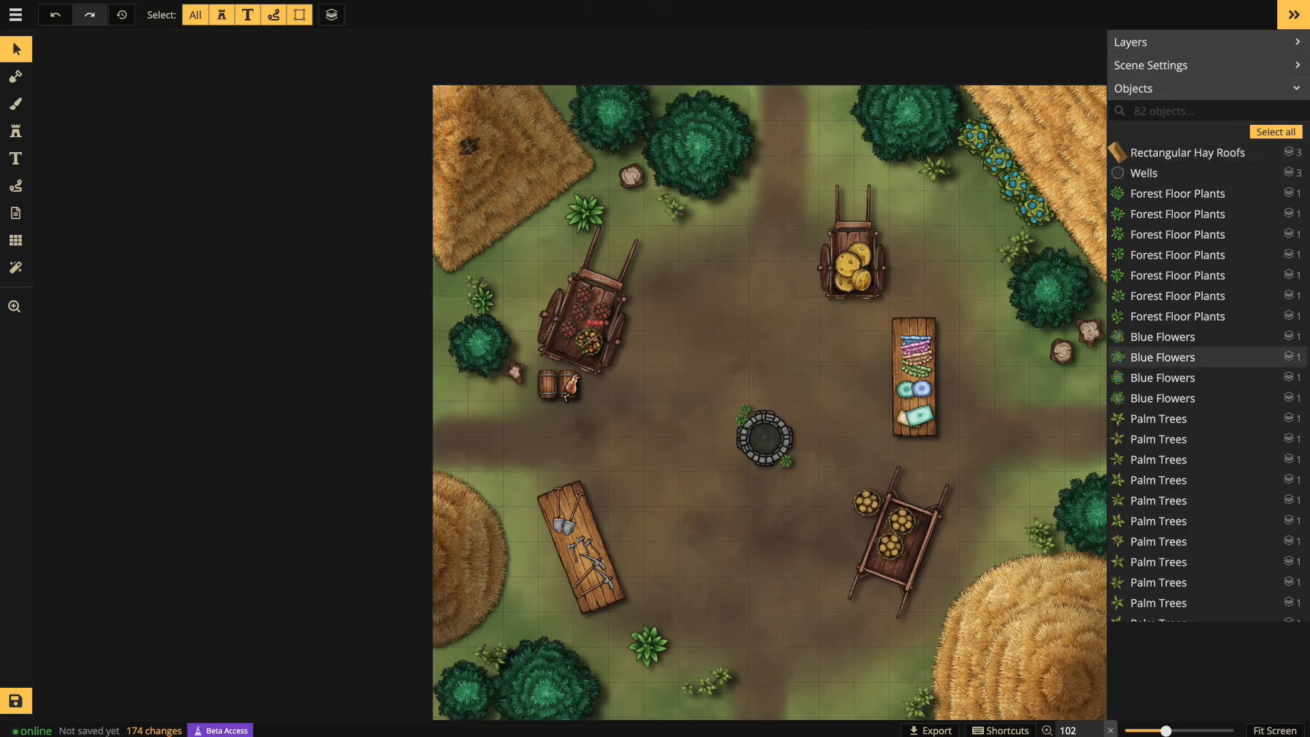
Move the long table of the fabric stall a short distance up the map, toward the cart above it
left_click(1293, 15)
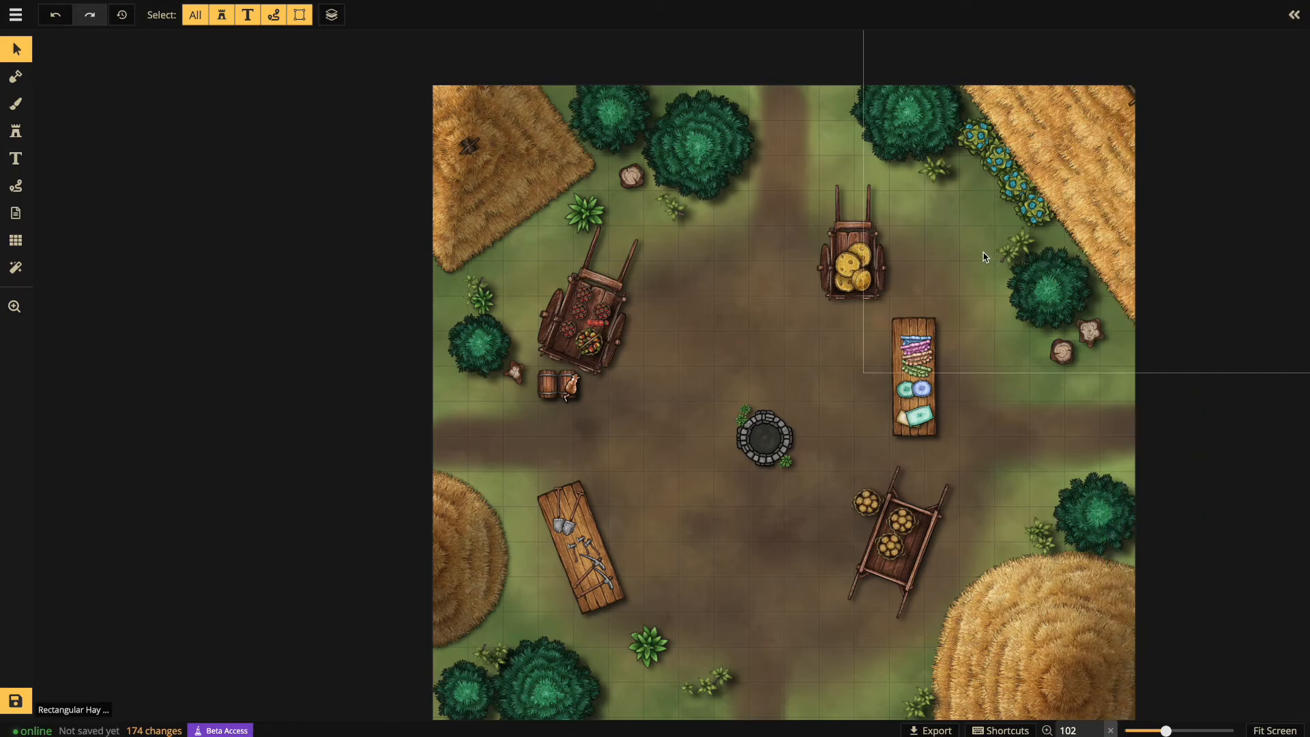
left_click_drag(979, 255, 963, 177)
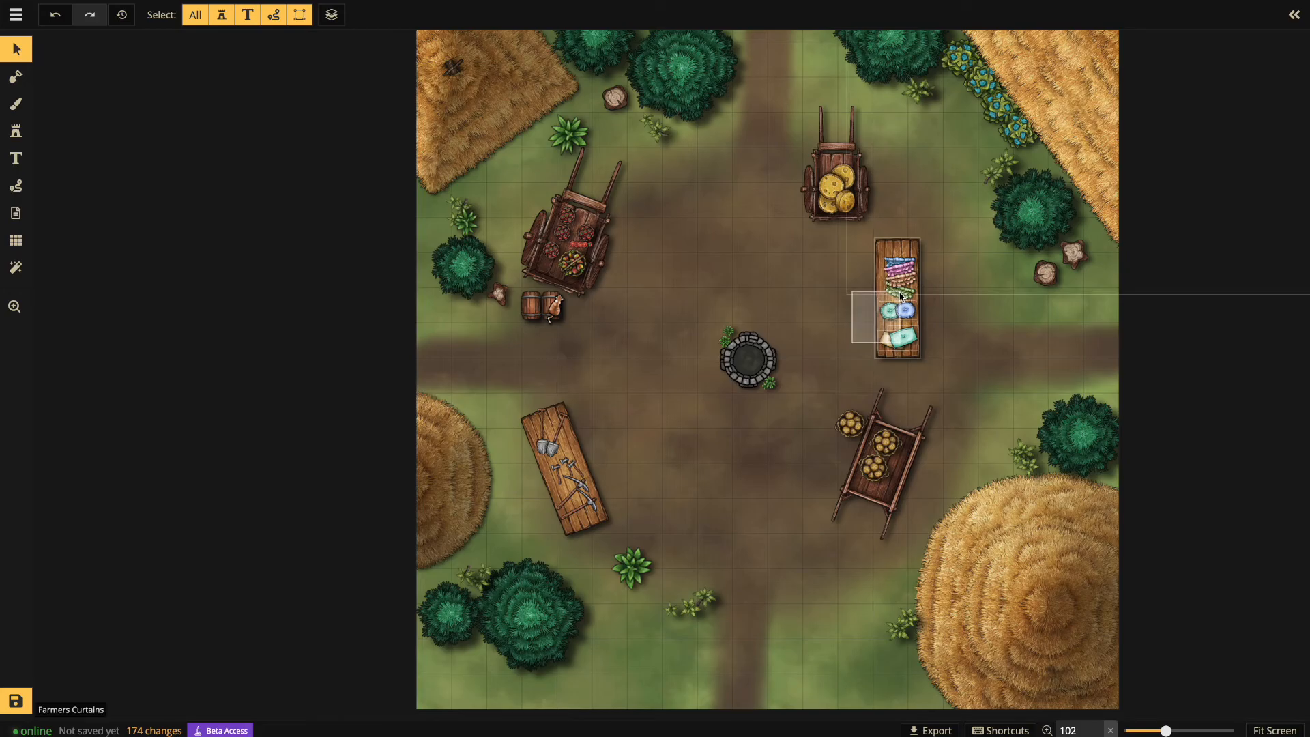
left_click(917, 314)
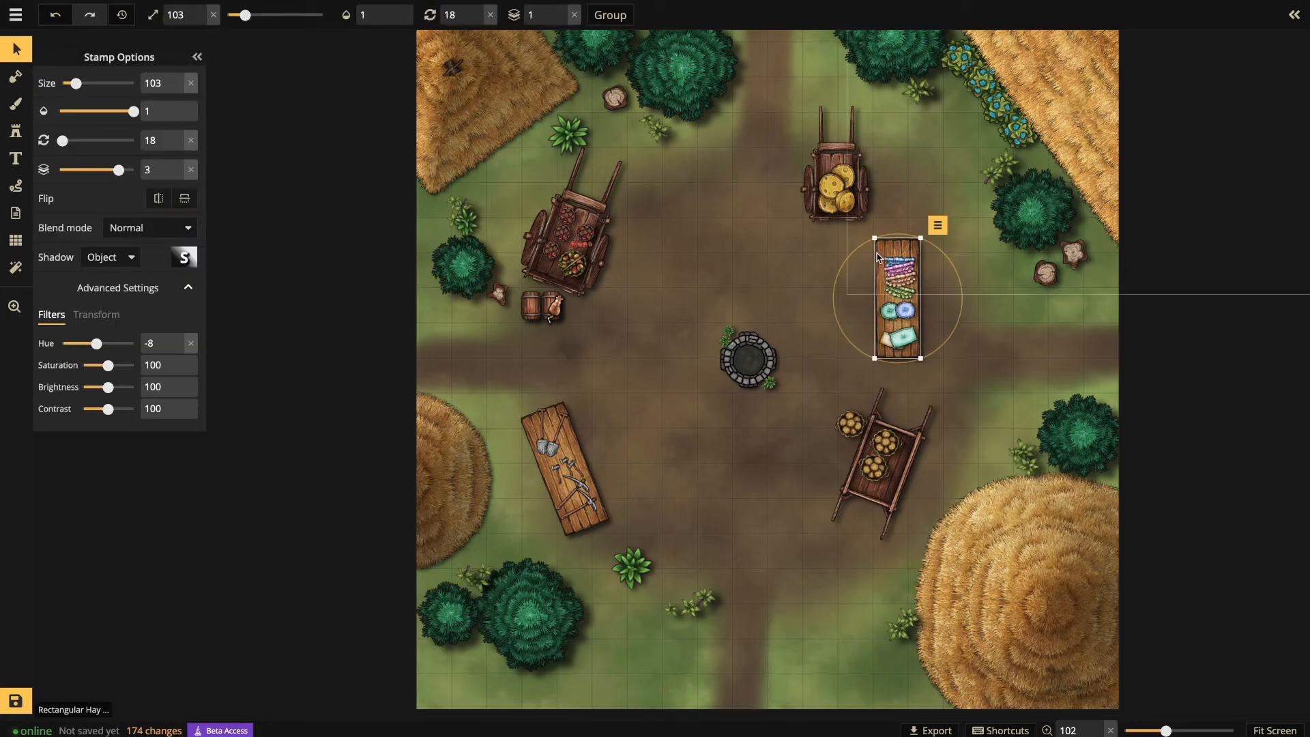
left_click(892, 249)
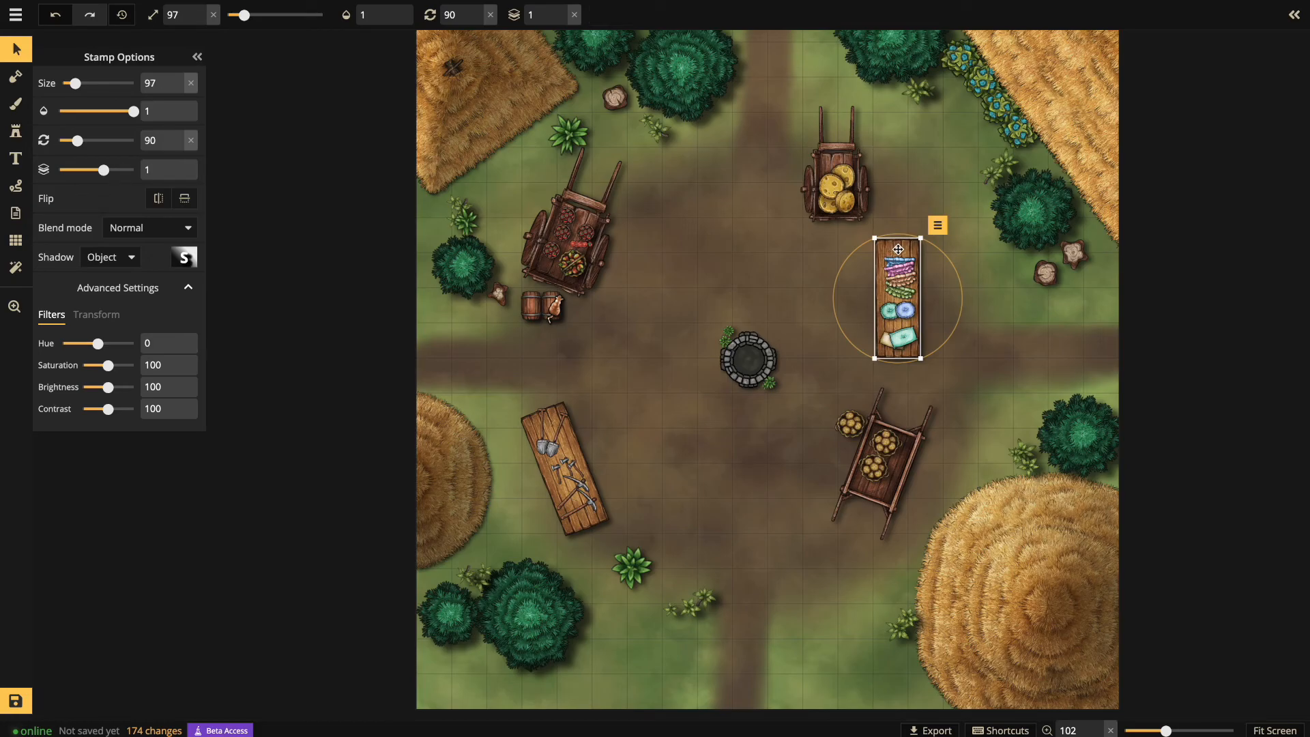
key("Up")
key("Up")
key("Up")
key("Up")
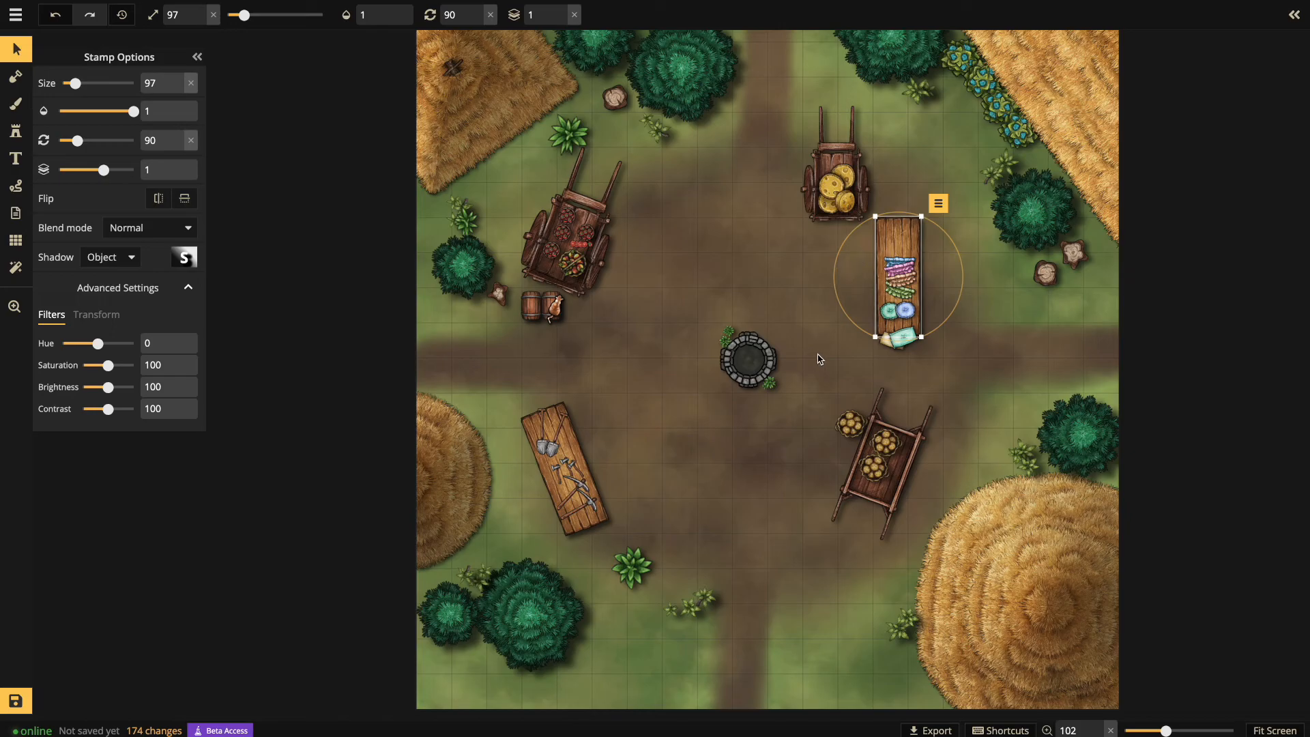
Rearrange the coloured curtains, round blue and green pieces and folded cloth farther up along the long table, then deselect
key("Escape")
left_click(898, 271)
key("Up")
key("Up")
key("Up")
key("Up")
key("Up")
key("Up")
mouse_move(897, 268)
left_mouse_down()
mouse_move(898, 250)
mouse_move(902, 292)
left_mouse_up()
left_click(902, 292)
key("Up")
key("Up")
key("Up")
key("Up")
key("Up")
left_click_drag(899, 313, 905, 299)
left_click_drag(902, 348, 899, 322)
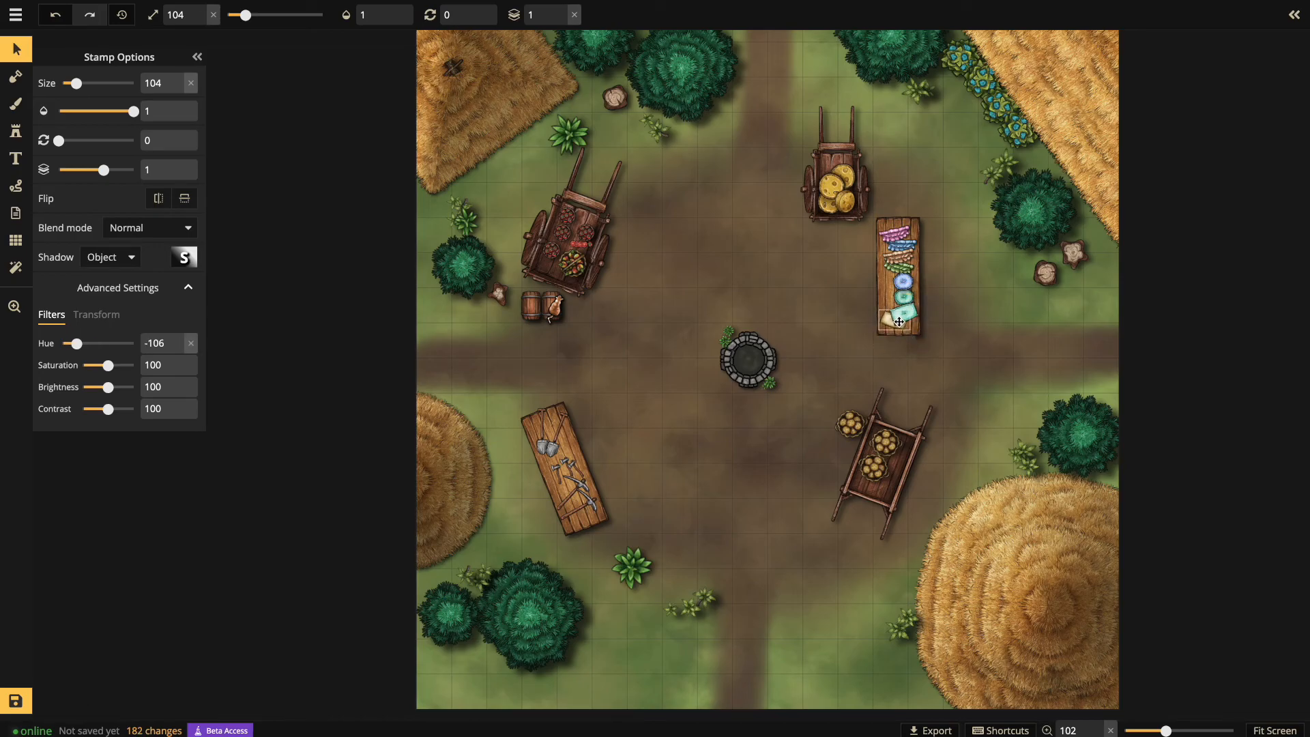
left_click(839, 372)
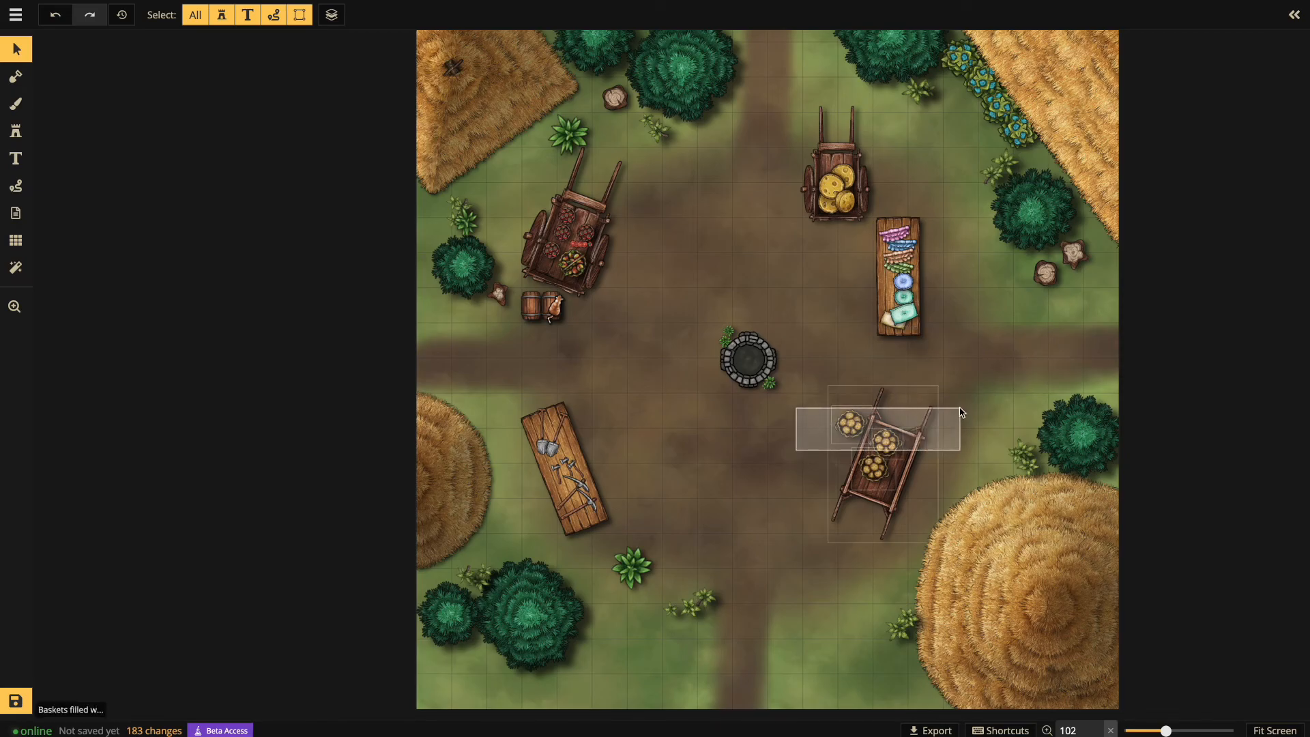
Move the lower-right cart and its three food baskets together slightly down and left, and deselect them
left_click(915, 438)
left_click_drag(916, 438, 899, 452)
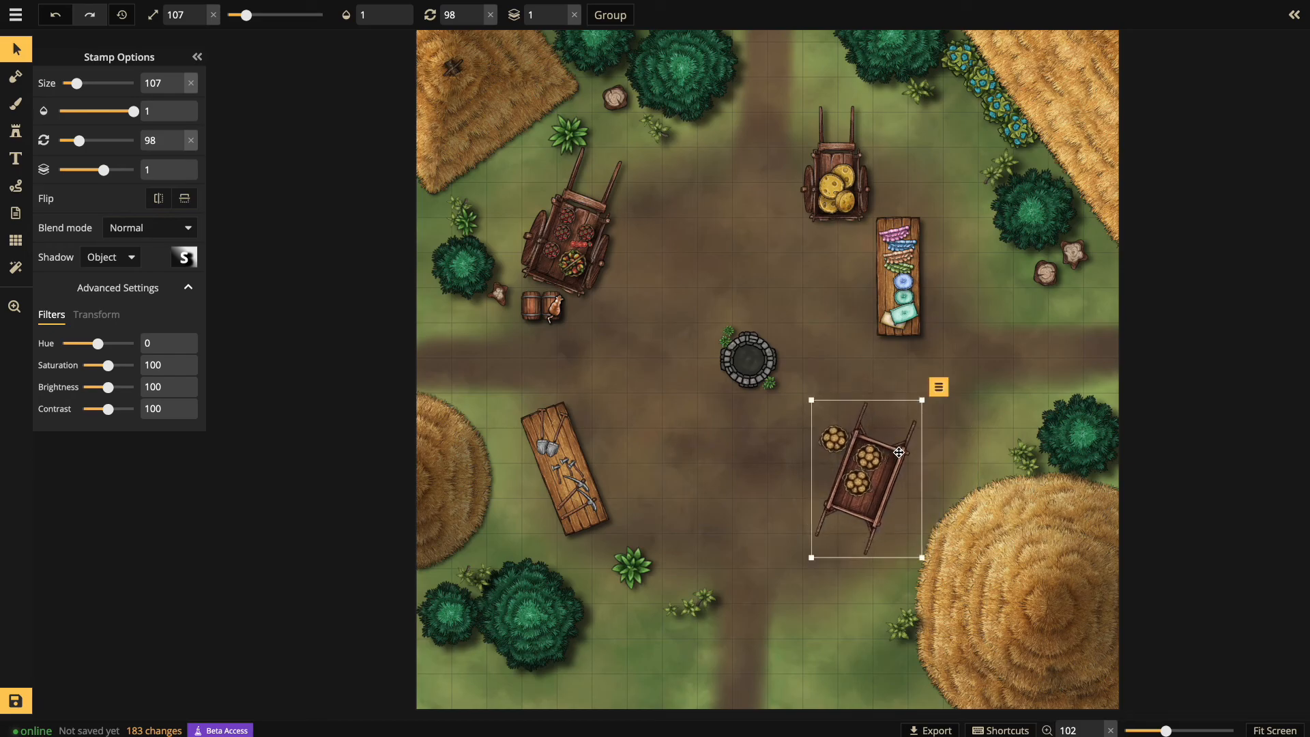
left_click(1000, 349)
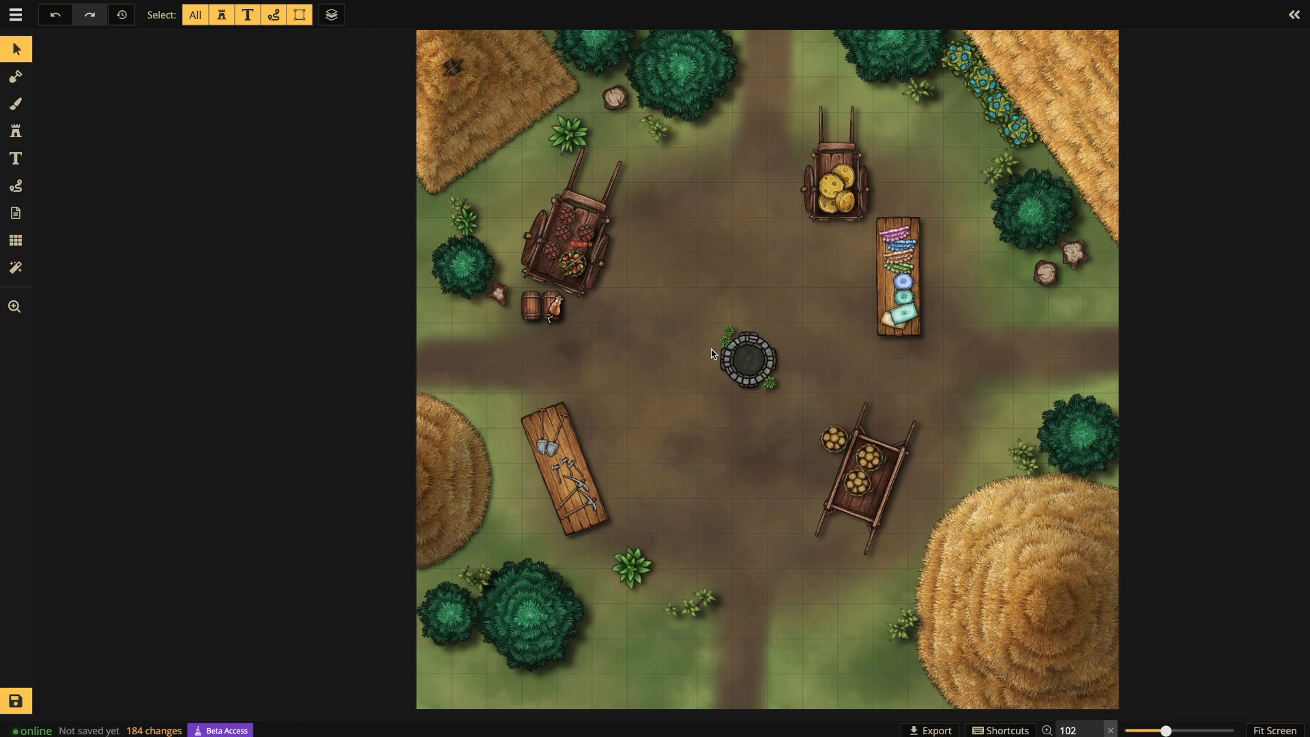
left_click(738, 361)
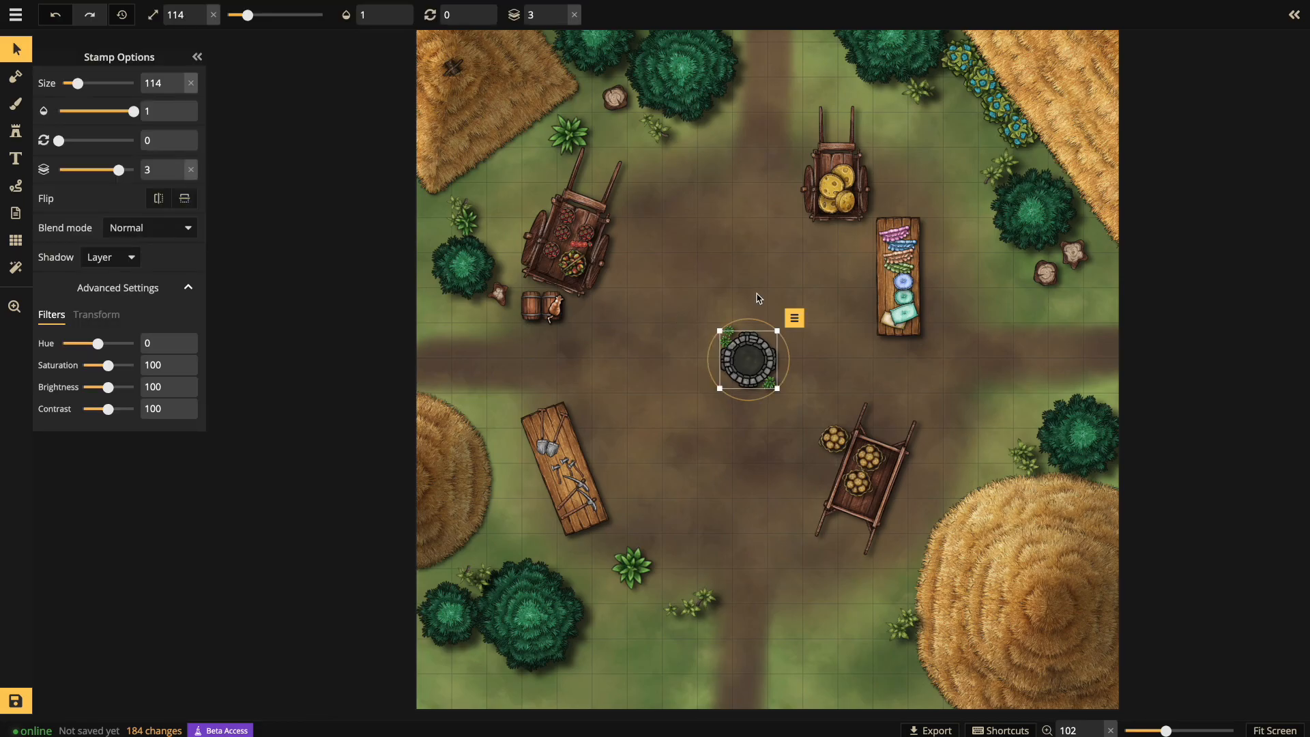
left_click(759, 298)
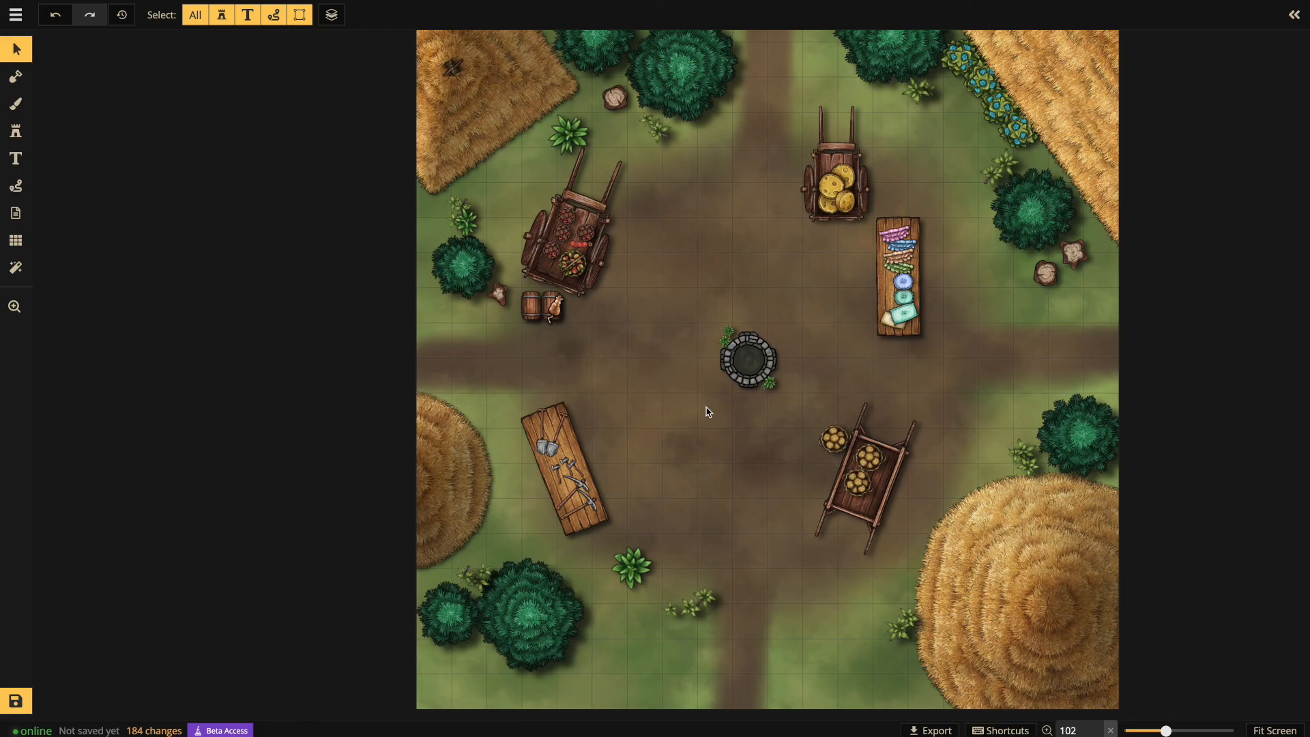